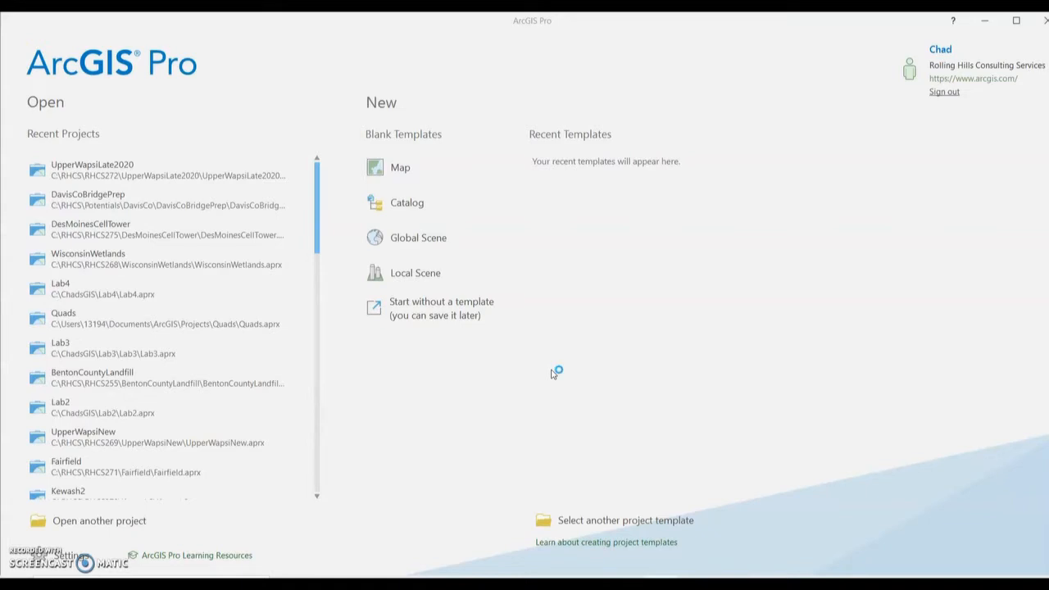
Start a new project from the blank Map template and name it Lab5.
click(401, 168)
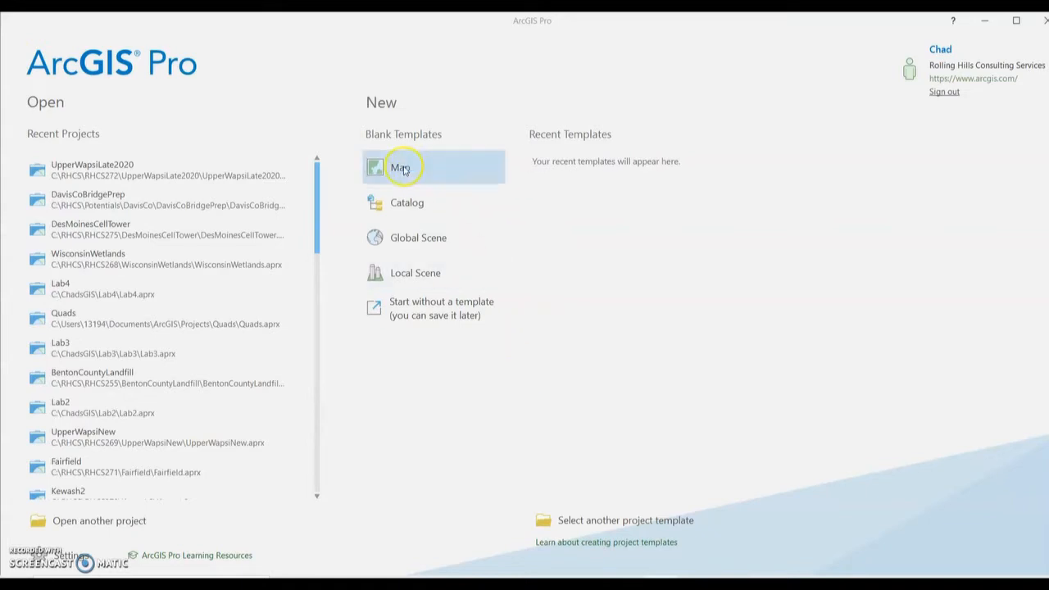
click(396, 276)
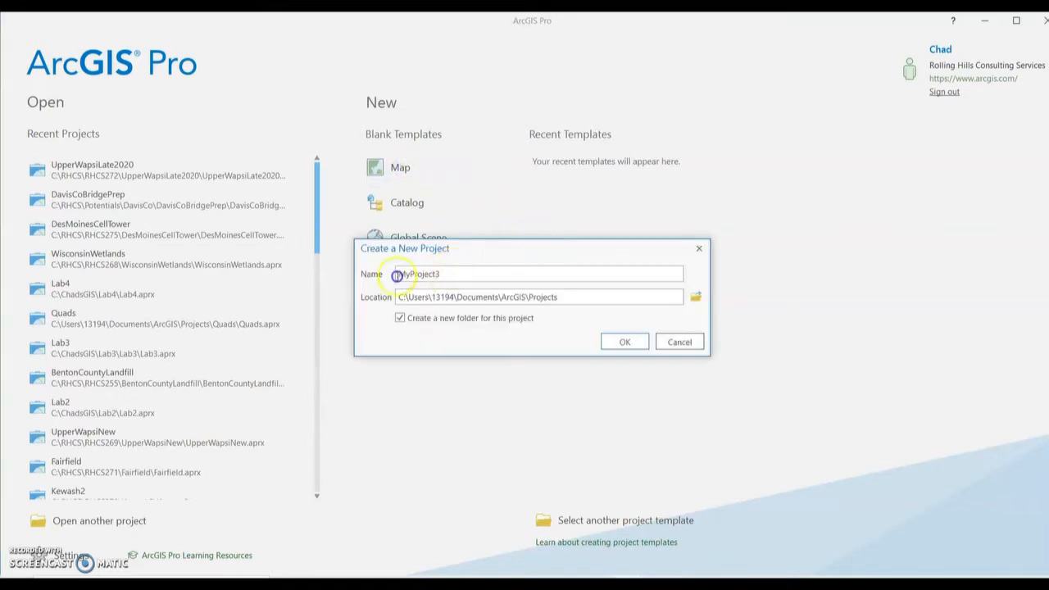
double_click(396, 275)
key(BackSpace)
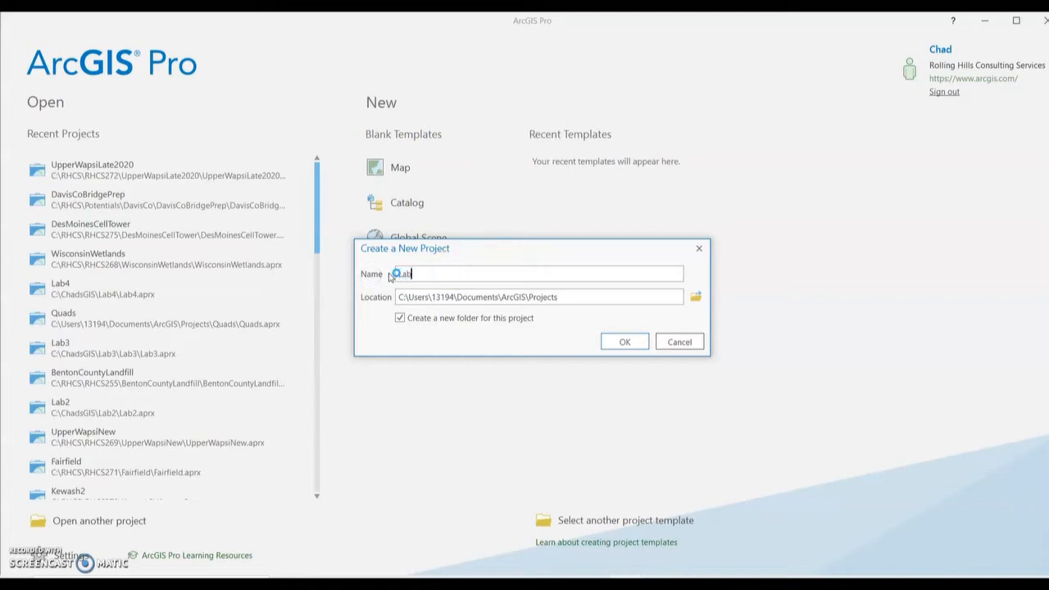
Browse for the project location and create a new folder named Lab5 inside the ChadsGIS folder on the C: drive.
click(602, 299)
click(629, 298)
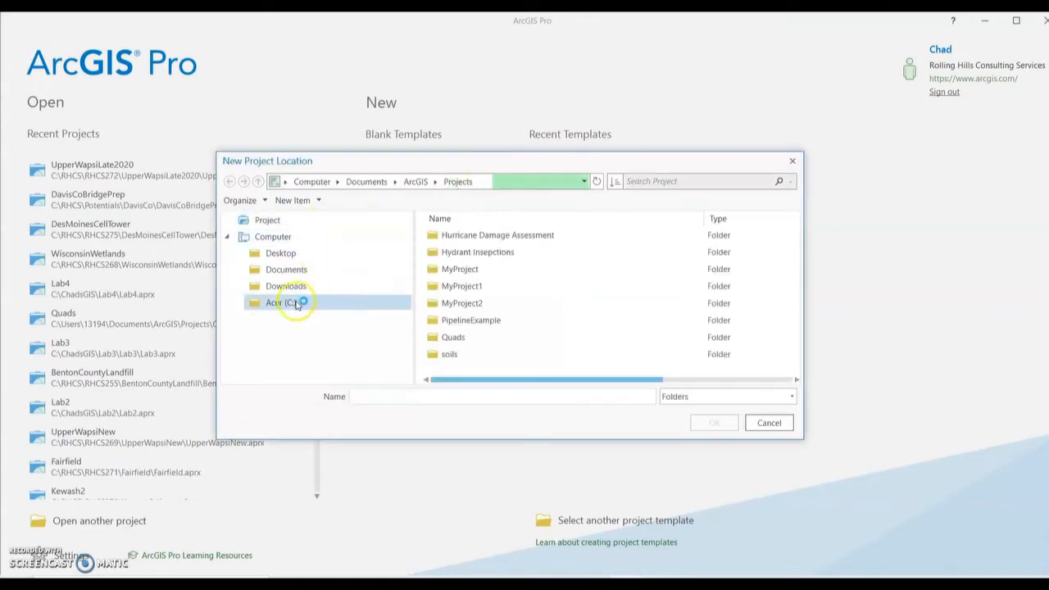
click(295, 303)
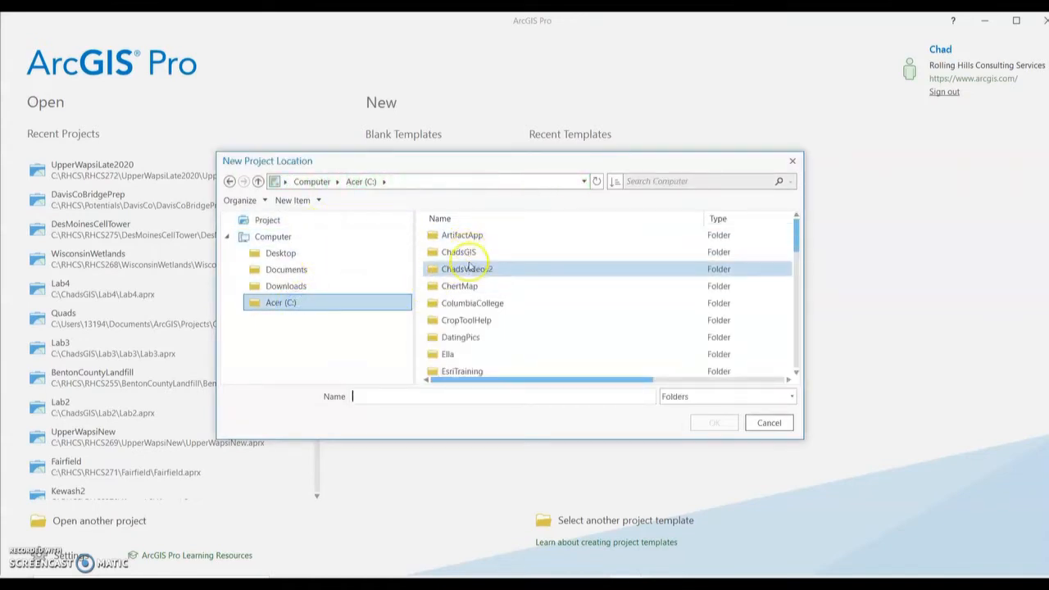
double_click(462, 252)
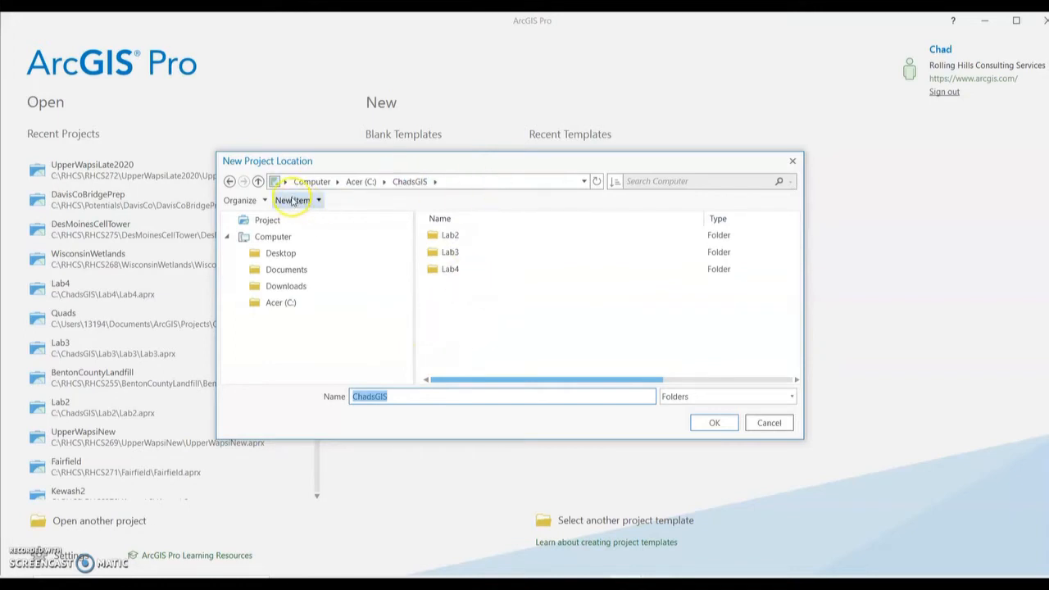
click(318, 201)
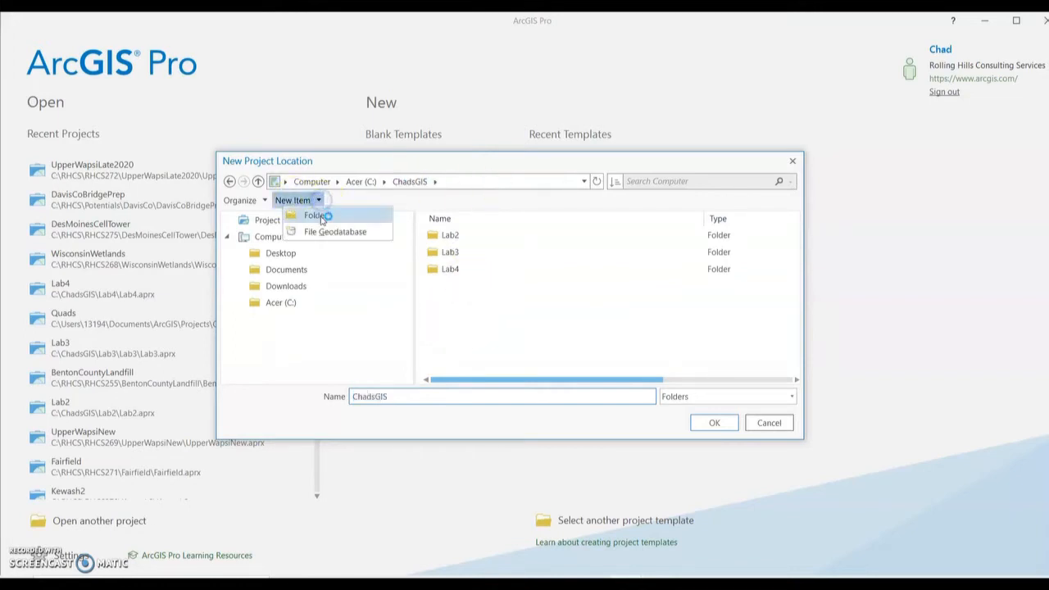
click(321, 216)
text(Lab5)
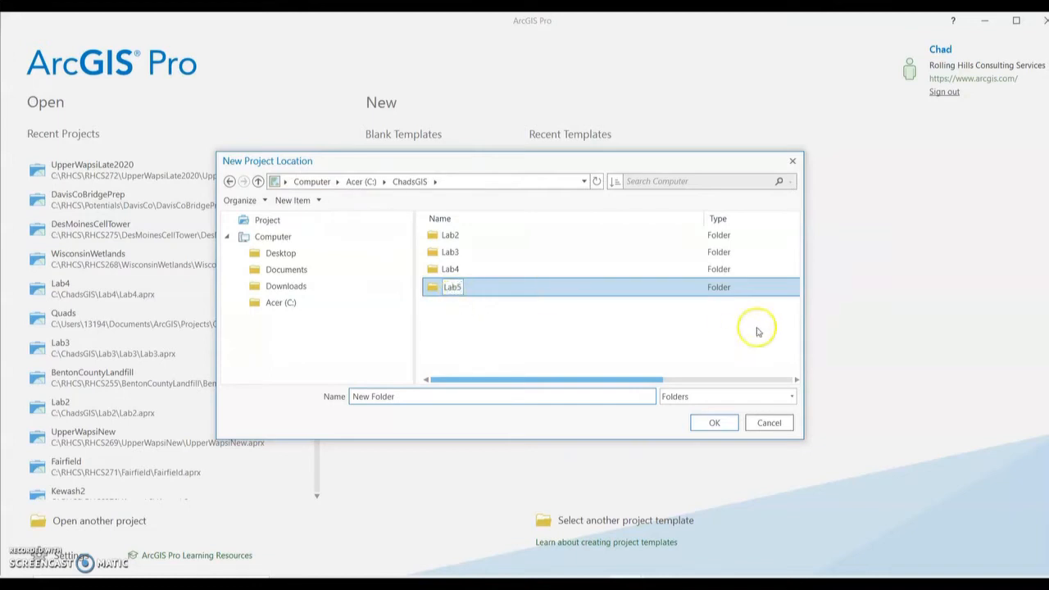
click(609, 331)
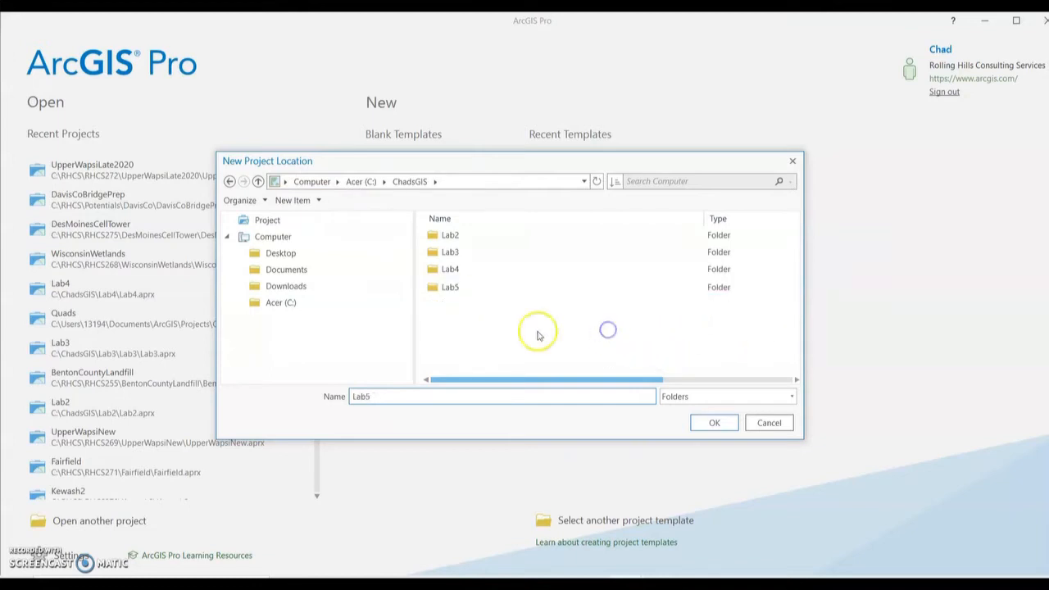
Choose the new Lab5 folder as the project location and create the project.
click(455, 291)
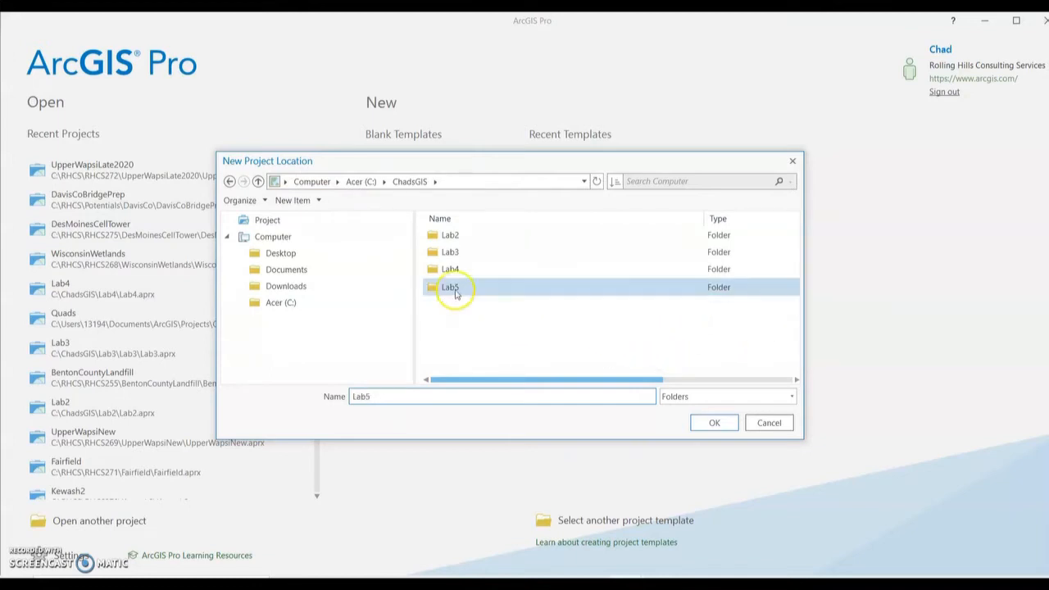
click(714, 422)
click(622, 341)
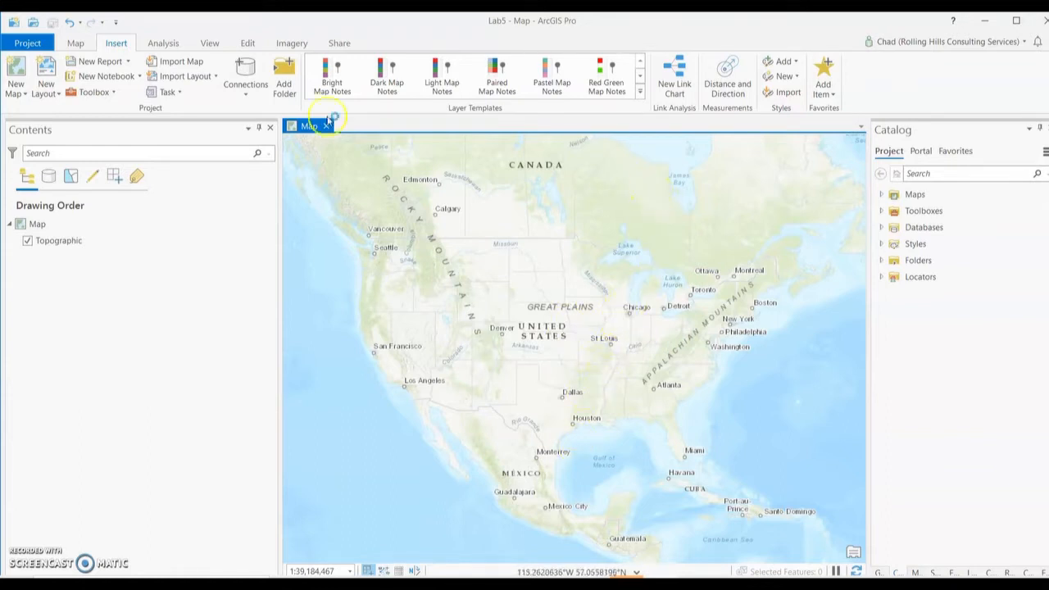
Locate Manson, IA, USA on the map with the Locate tool.
click(76, 42)
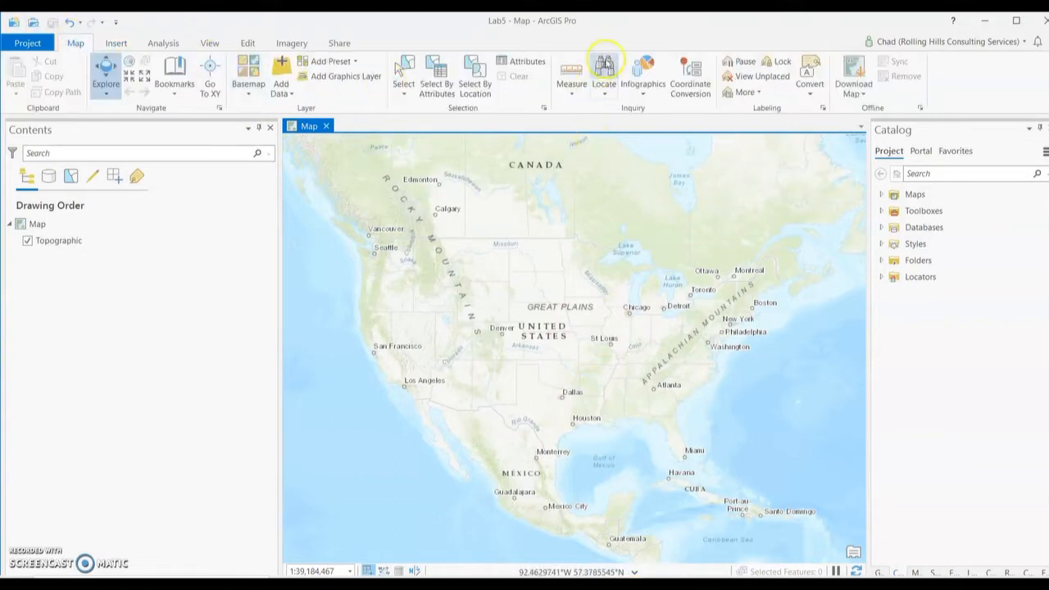
click(607, 68)
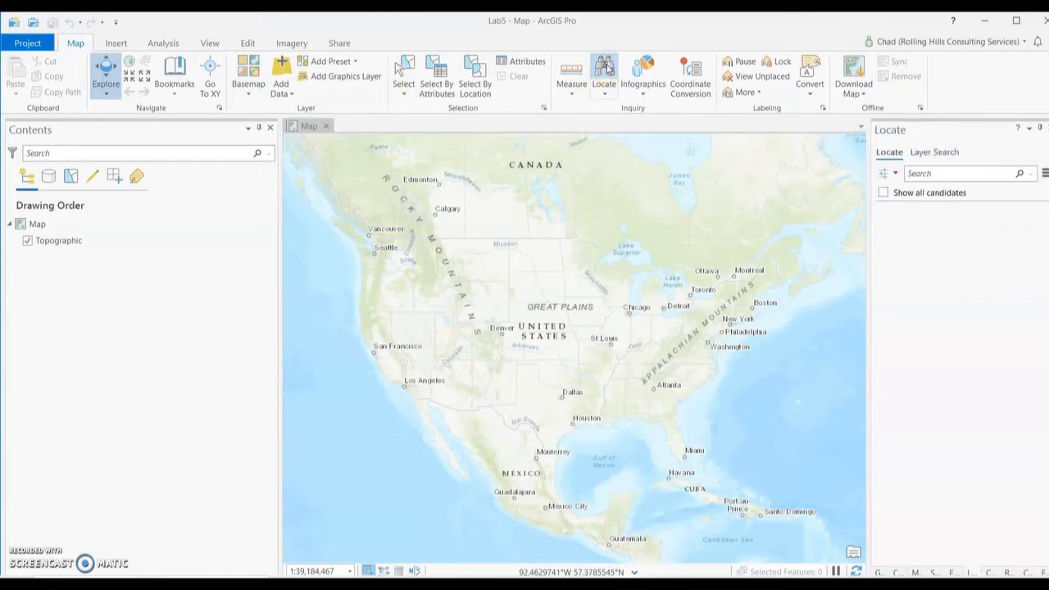
click(924, 173)
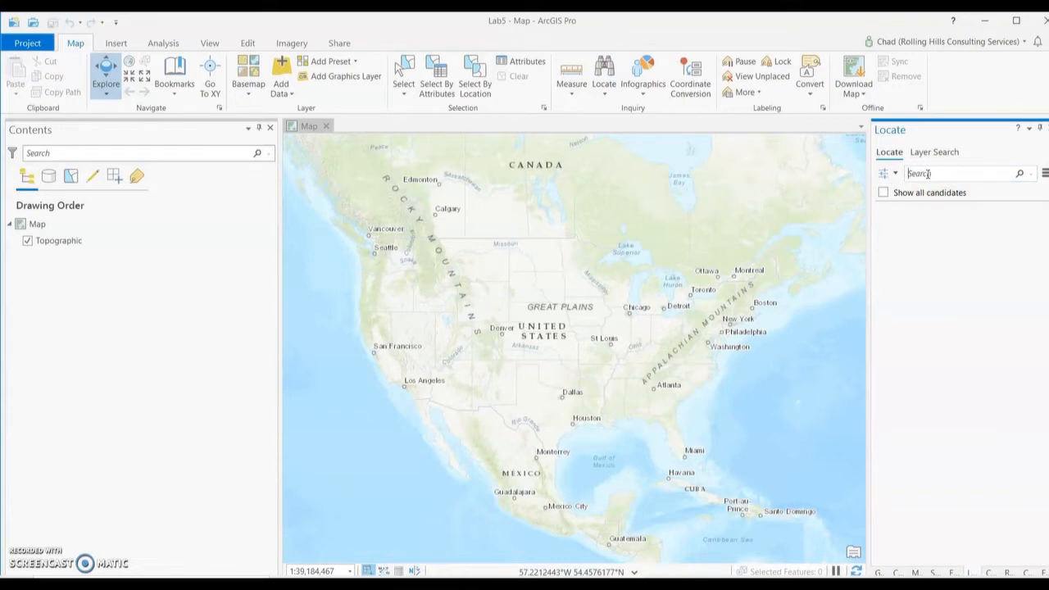
text(ma)
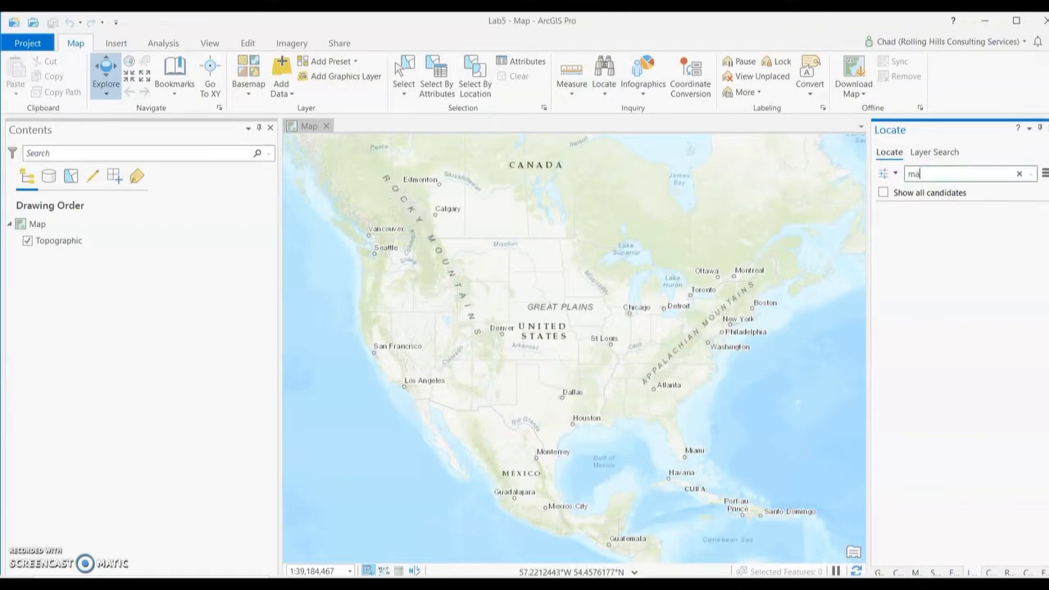
text(nson)
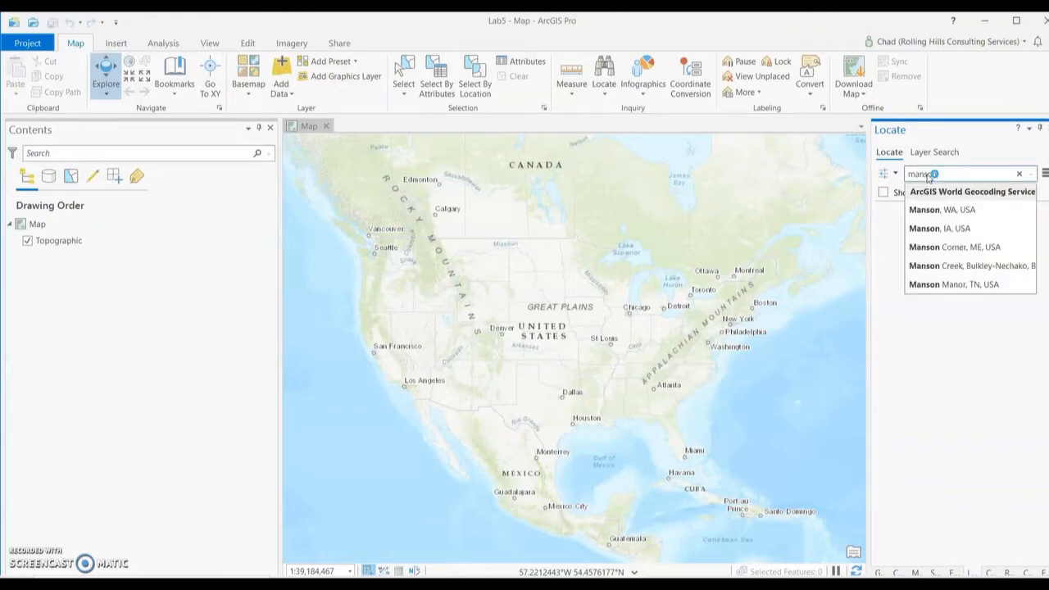
text(, iowa)
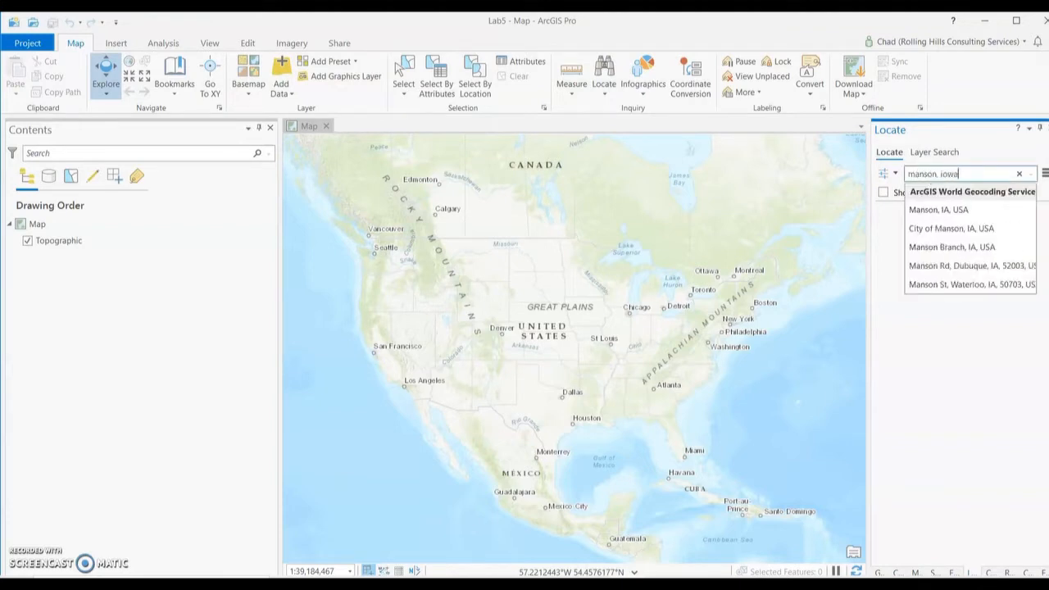
click(958, 214)
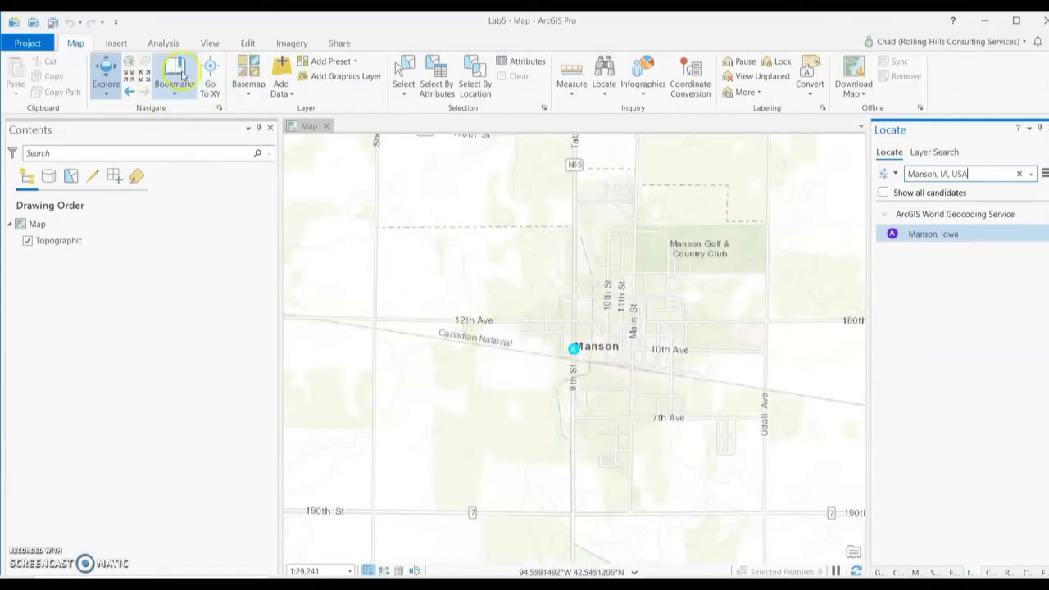
Change the basemap to Imagery with Labels and bring the striped crop field west of Manson into close view.
click(256, 77)
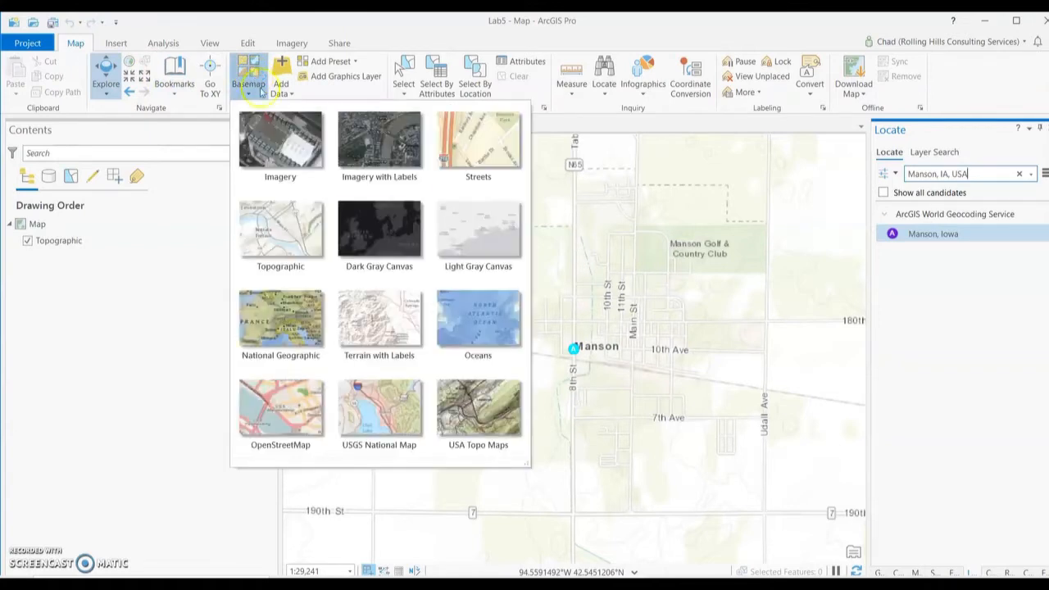
click(359, 135)
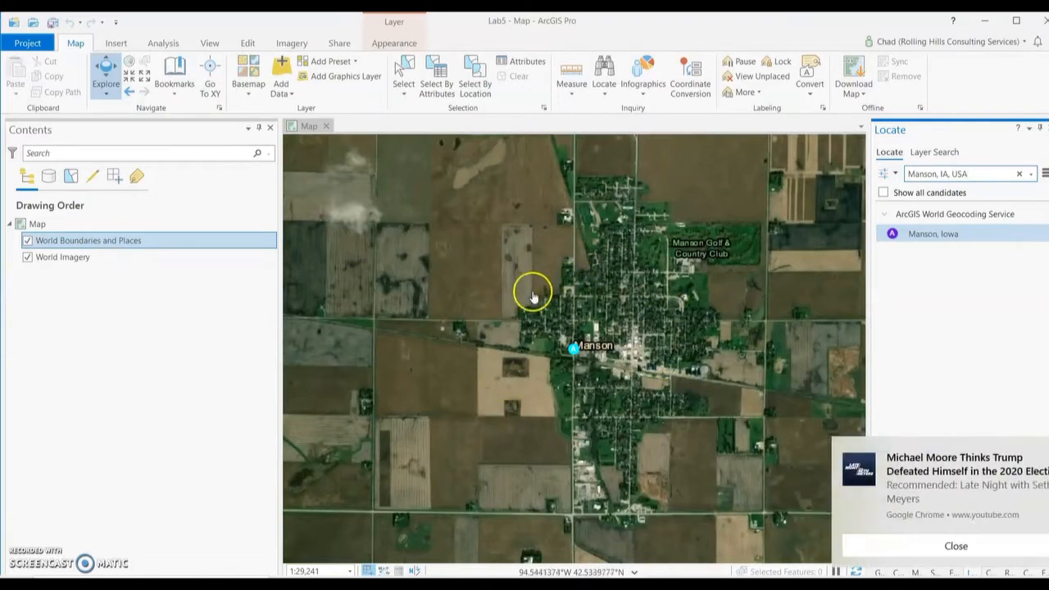
click(916, 545)
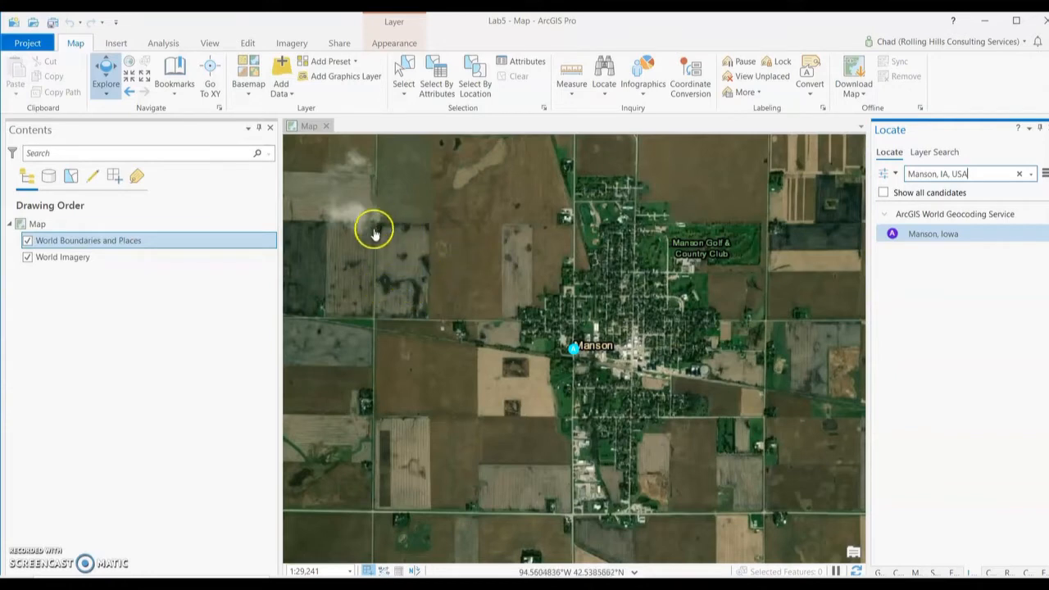
scroll(436, 232, up, 3)
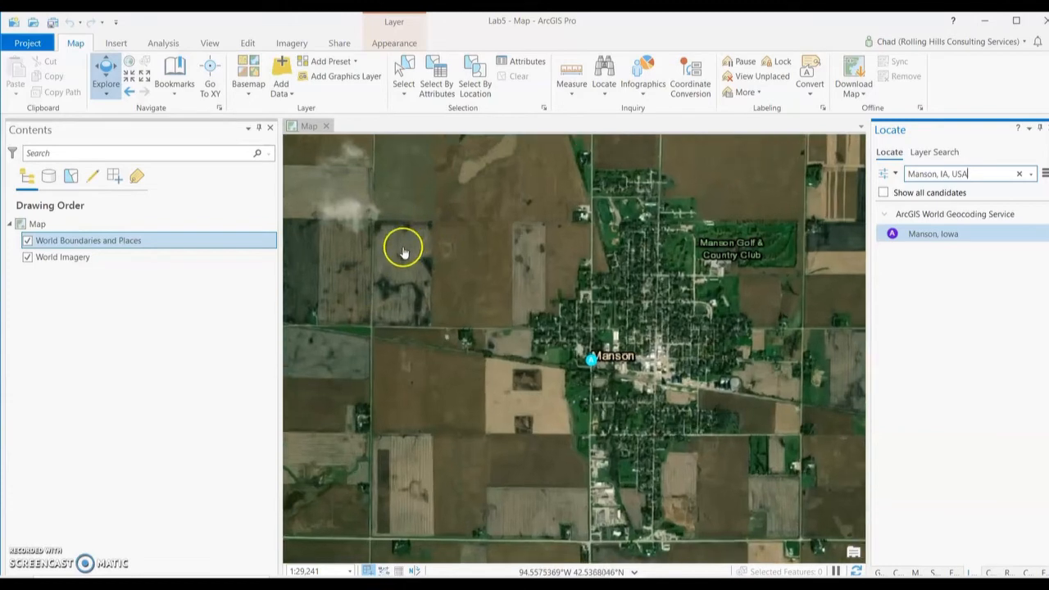
scroll(413, 279, up, 2)
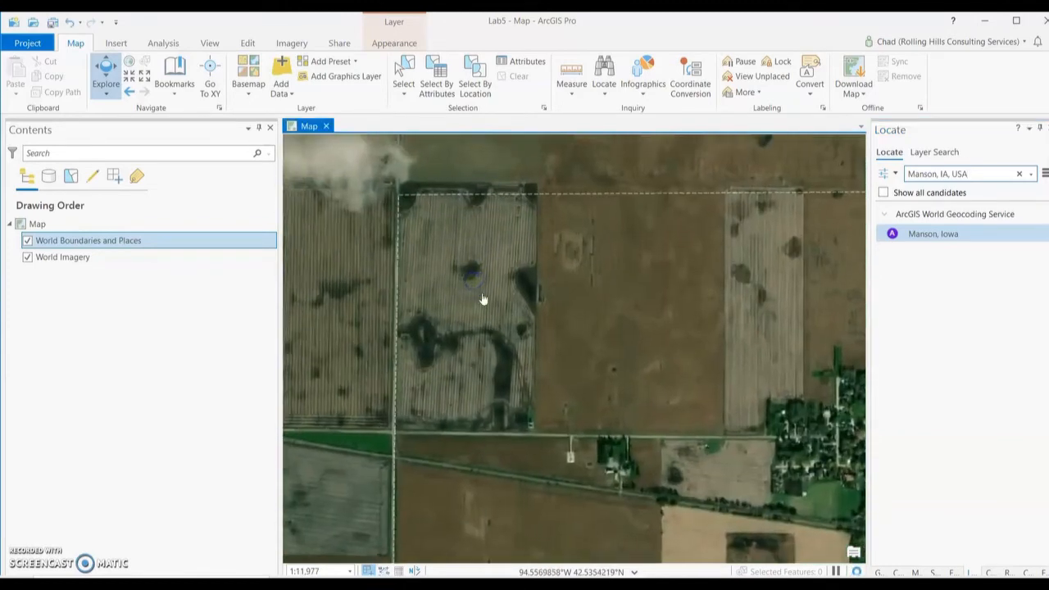
drag(482, 299, 498, 306)
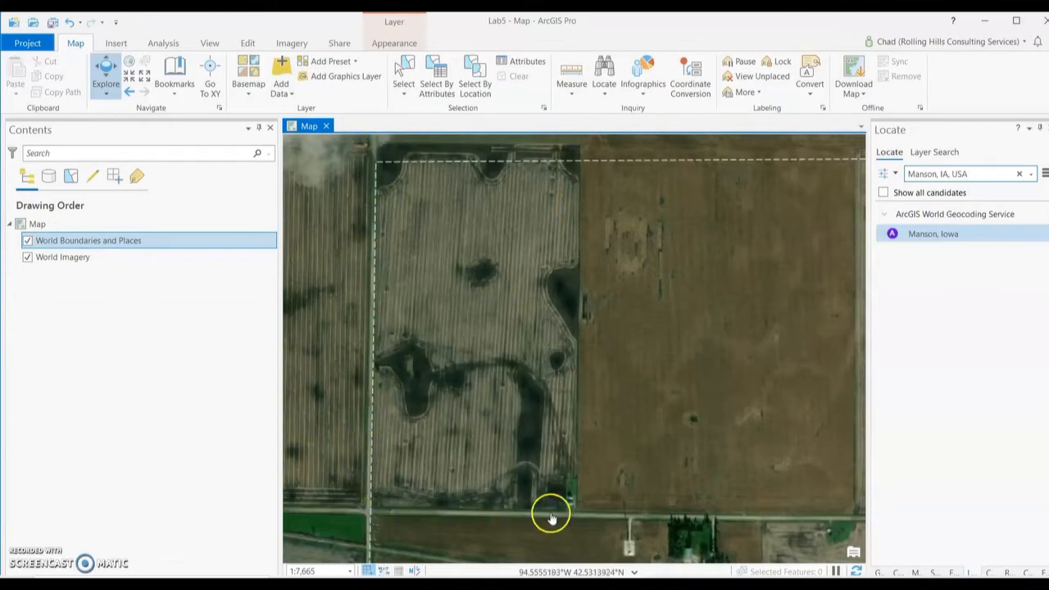
Start a new shapefile in the project's Lab5 folder from the Catalog and name the feature class Field_Boundary.
click(894, 572)
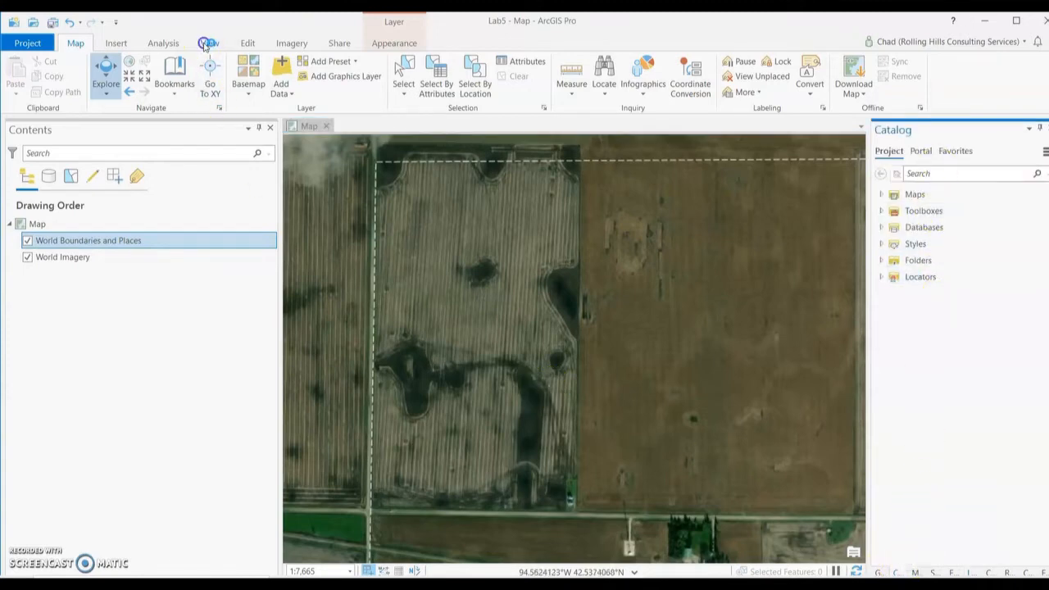
click(206, 43)
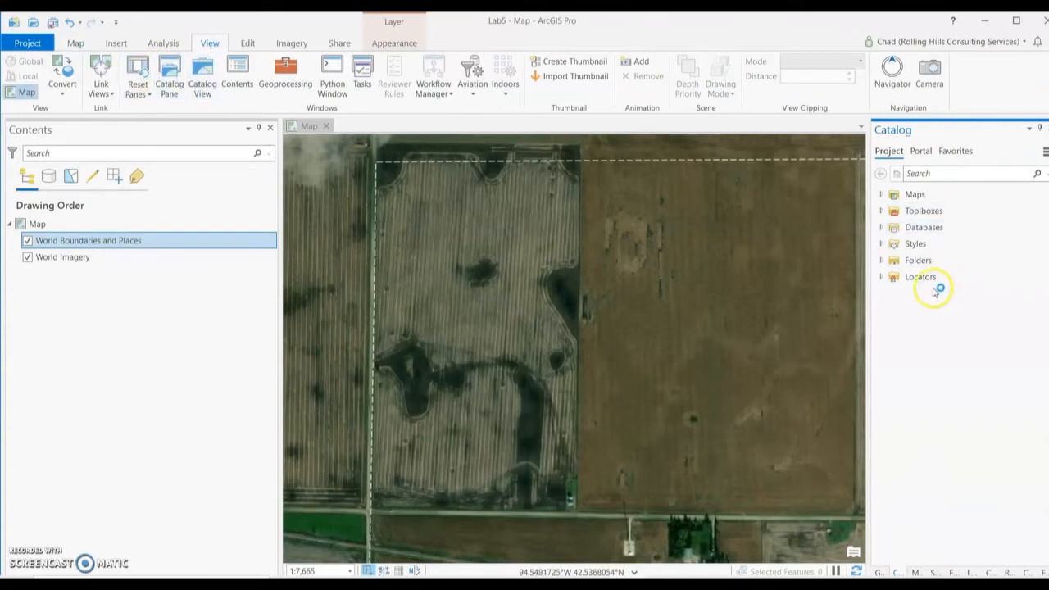
click(880, 262)
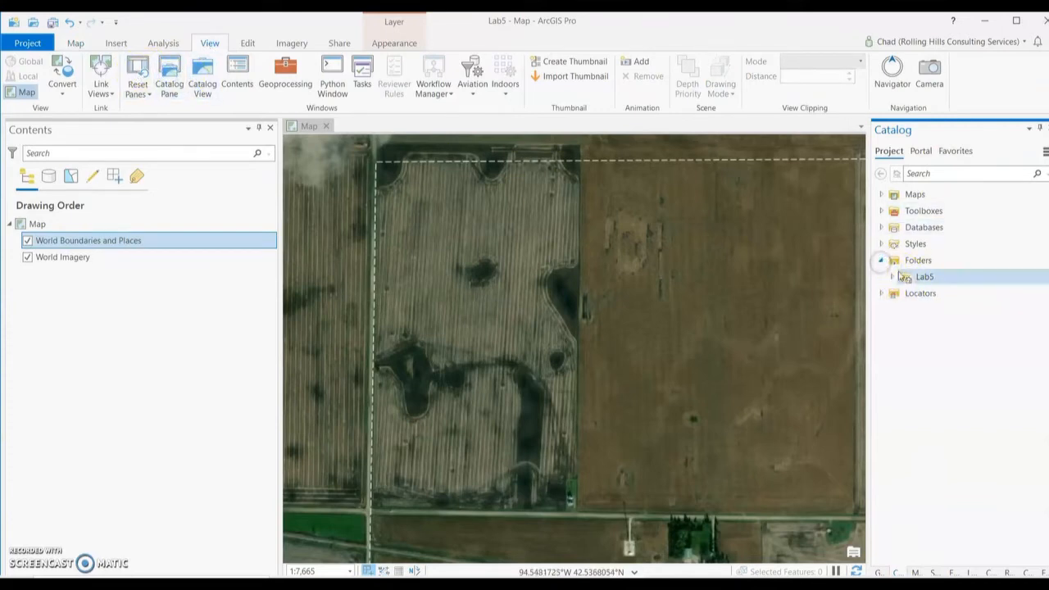
click(891, 278)
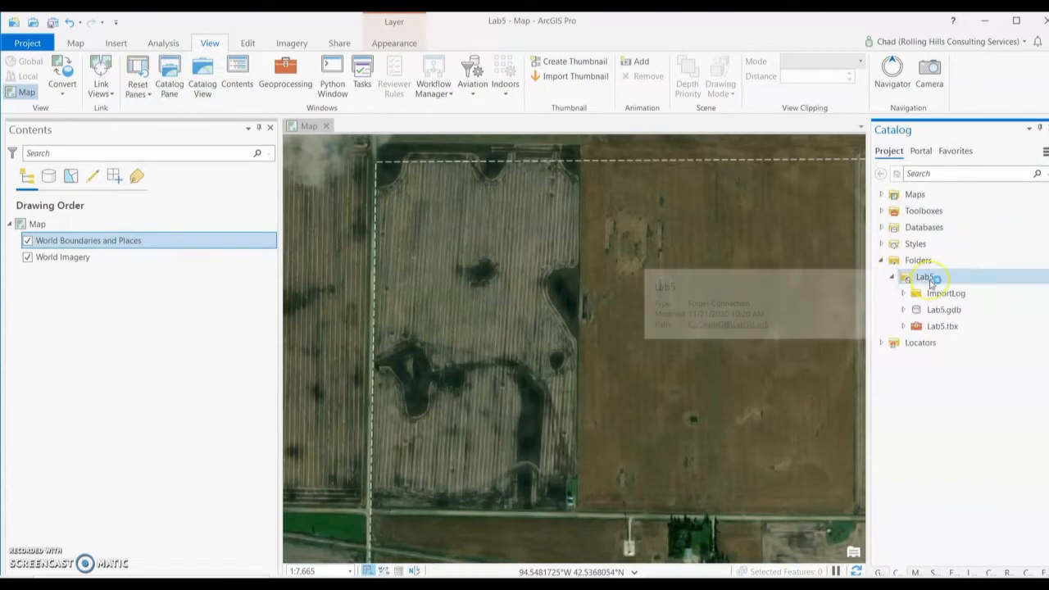
right_click(930, 280)
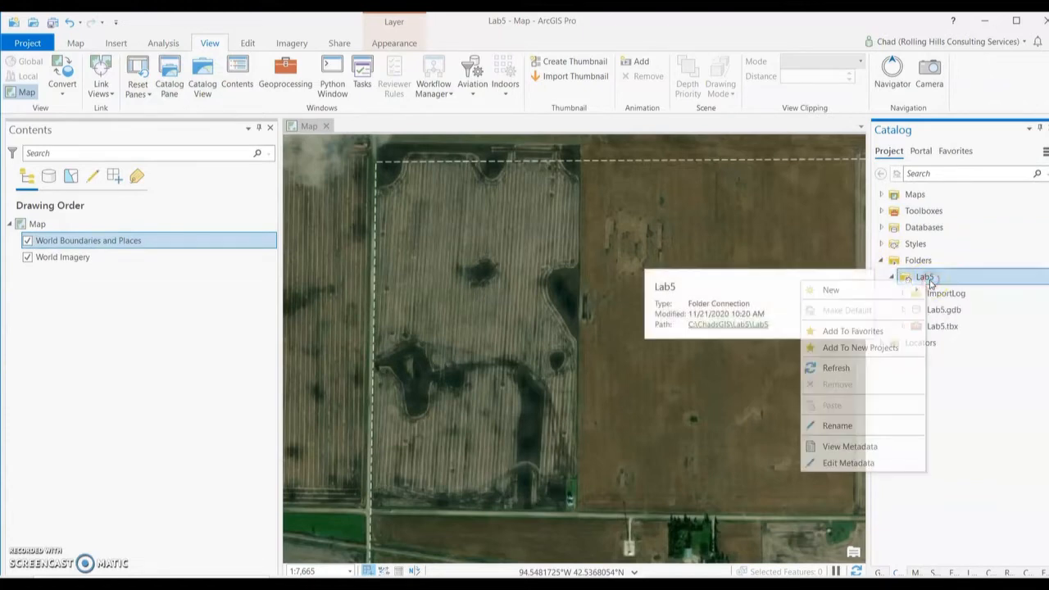
mouse_move(872, 290)
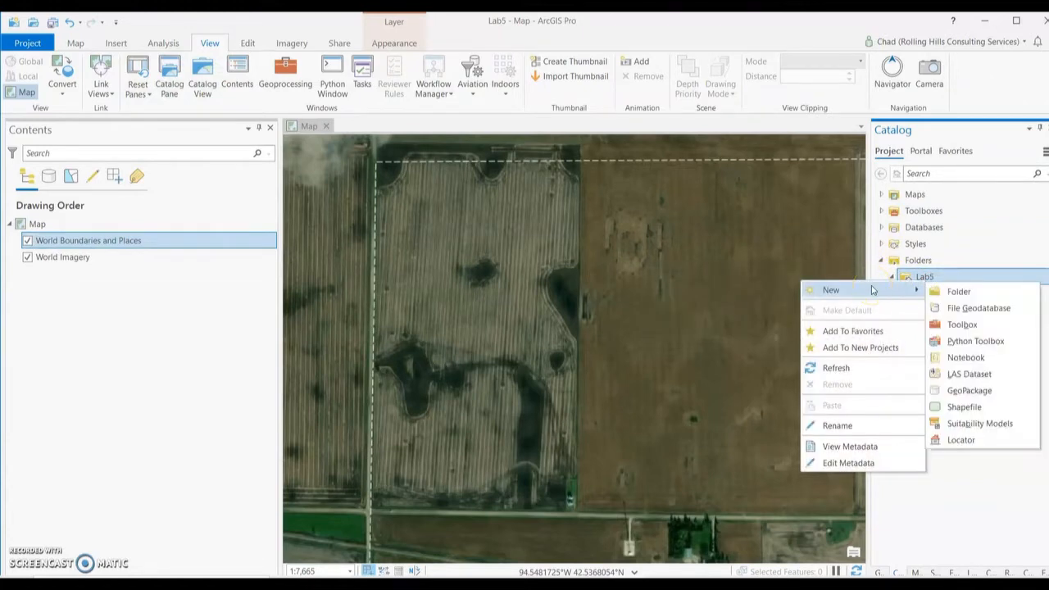
click(967, 406)
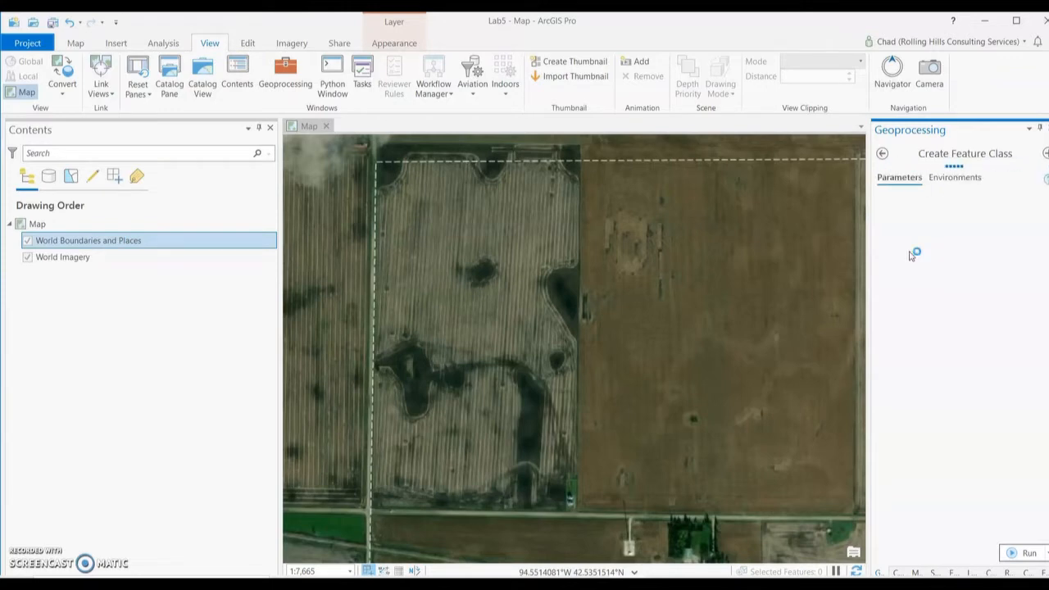
click(914, 249)
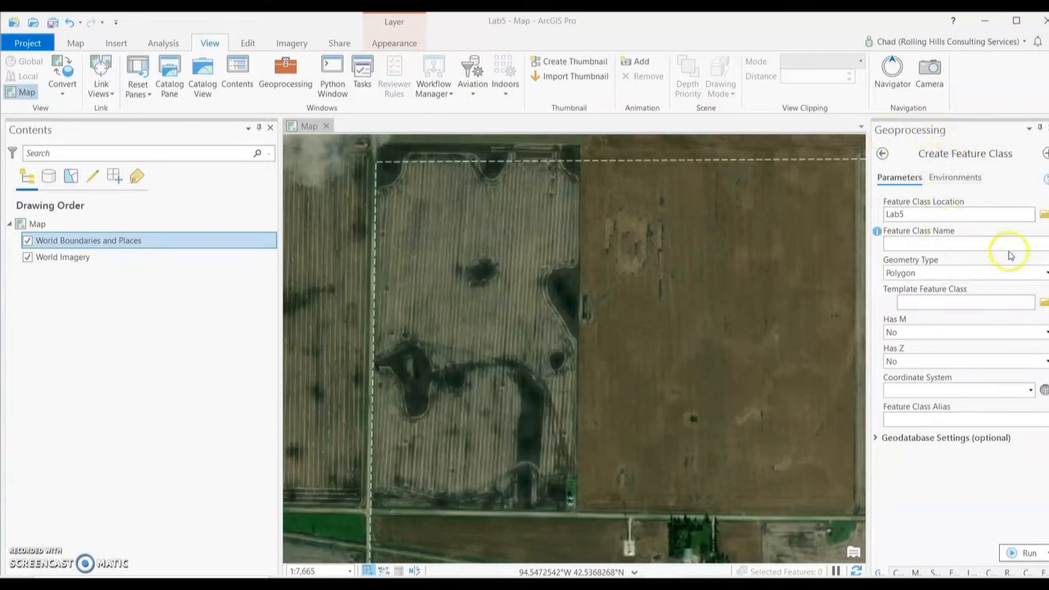
click(952, 245)
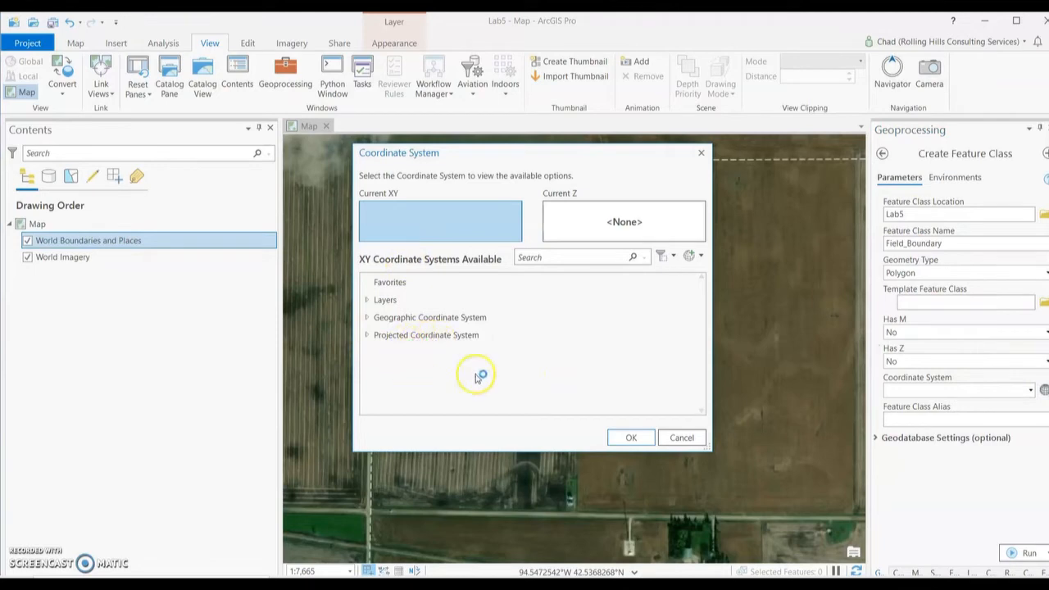
Set the coordinate system to the projected NAD 1983 UTM Zone 15N and create the Field_Boundary polygon feature class.
click(367, 335)
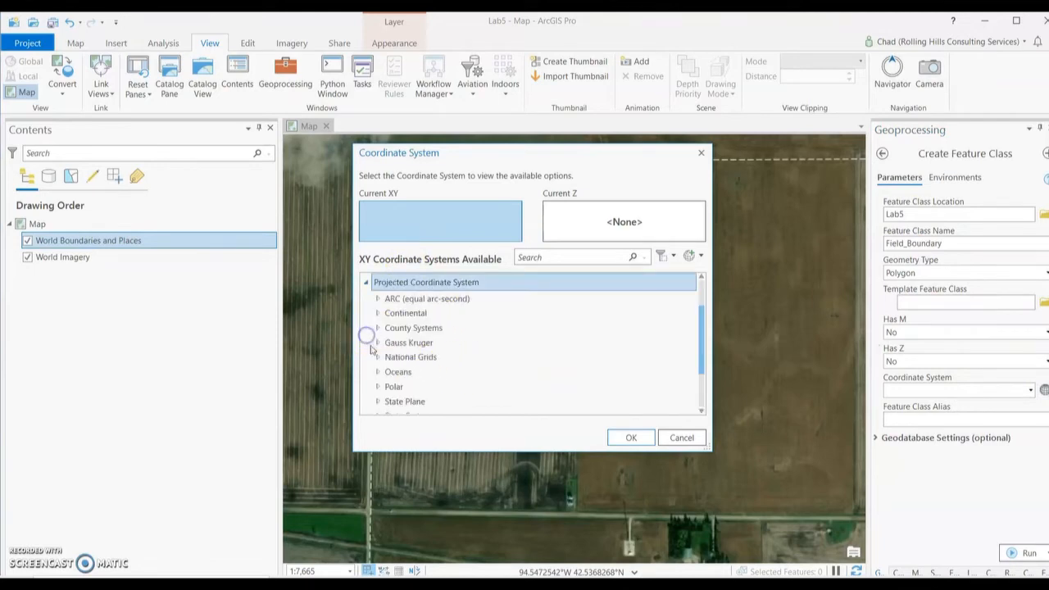
scroll(375, 368, down, 3)
click(379, 380)
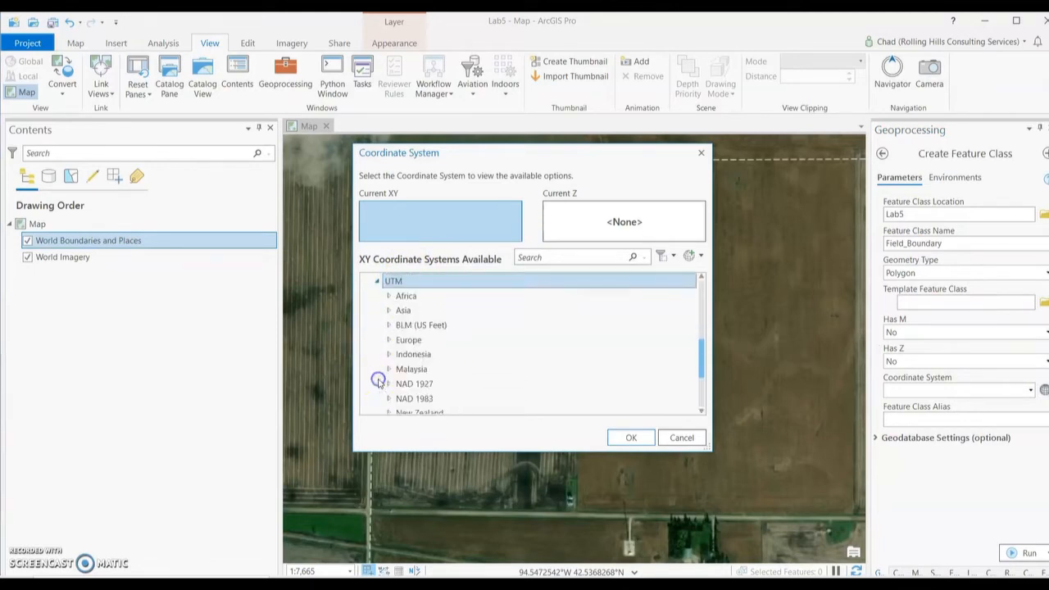
scroll(468, 335, down, 2)
click(403, 334)
click(390, 334)
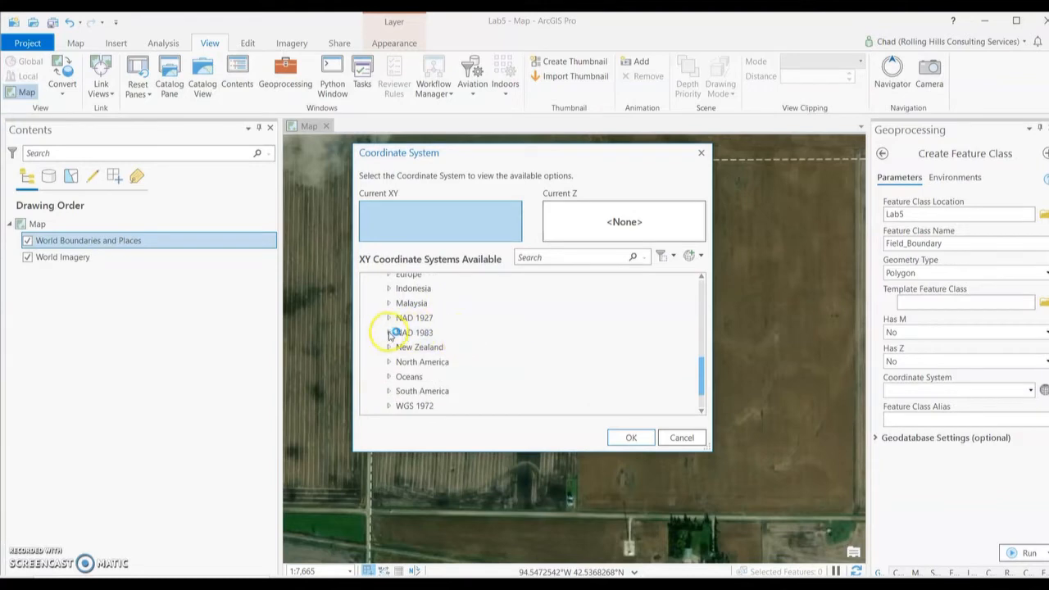
scroll(468, 342, down, 2)
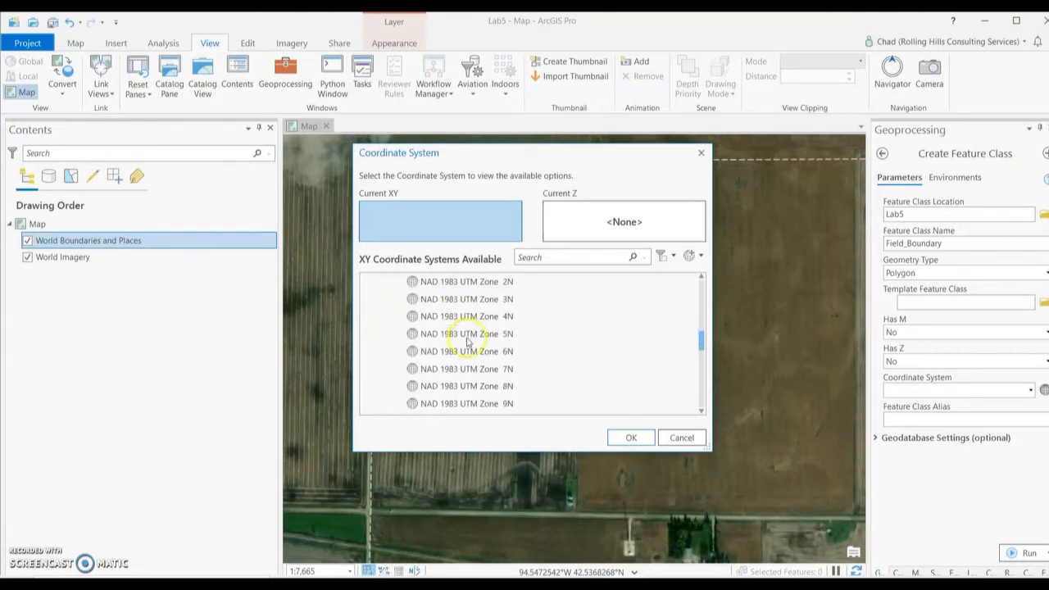
scroll(467, 342, down, 2)
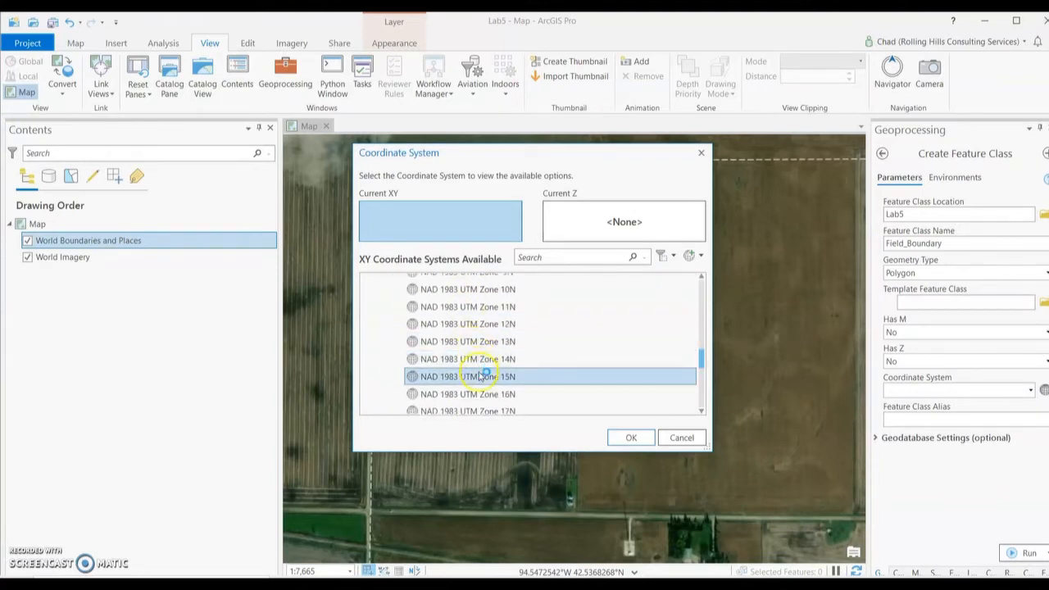
click(478, 376)
click(625, 439)
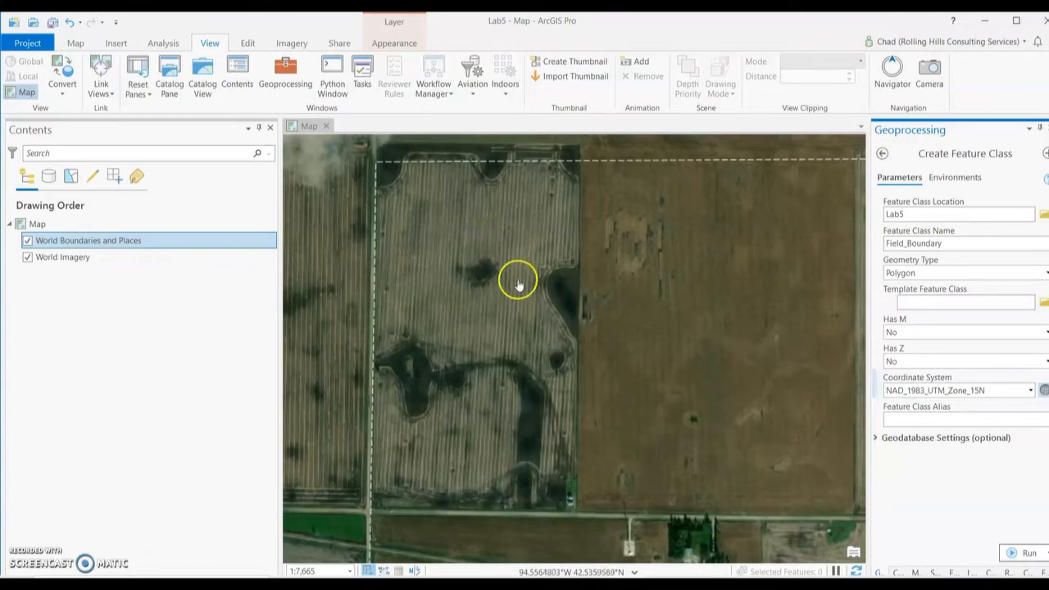
click(1024, 552)
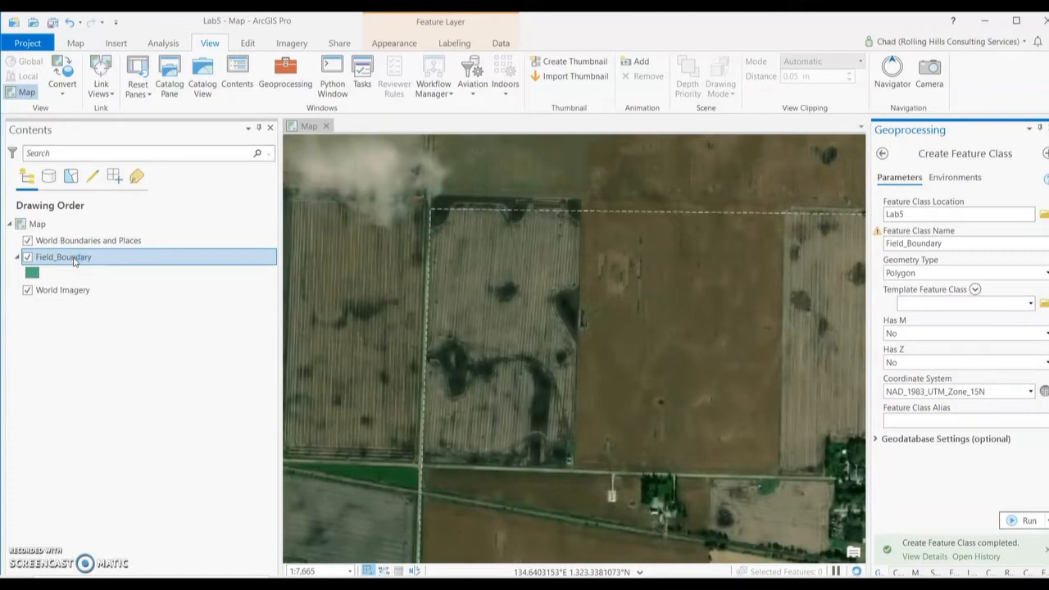
Start creating features in the Field_Boundary layer and activate its template's polygon construction tool.
click(117, 262)
click(249, 42)
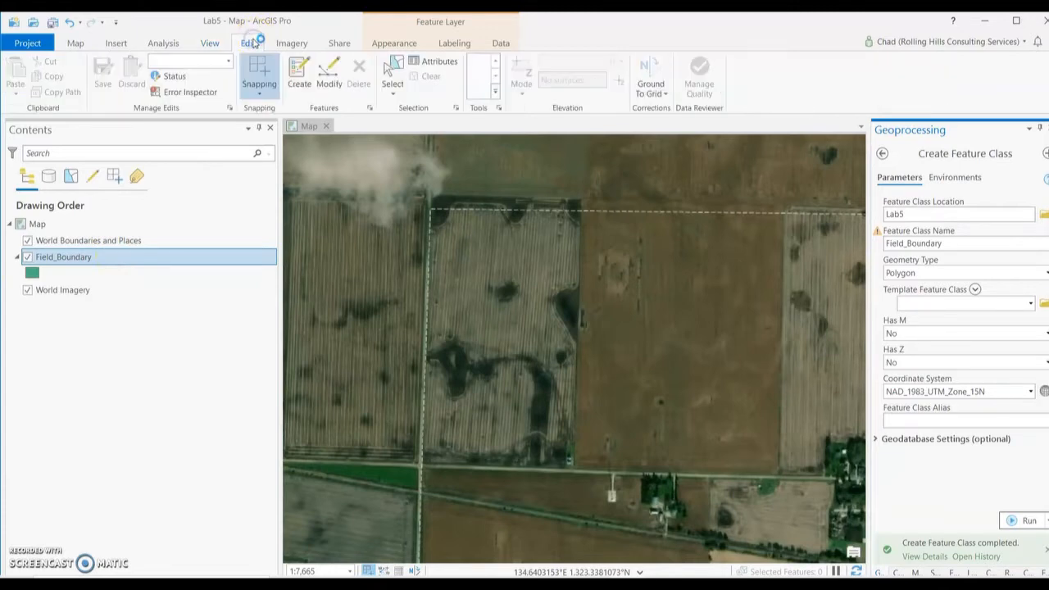
click(310, 72)
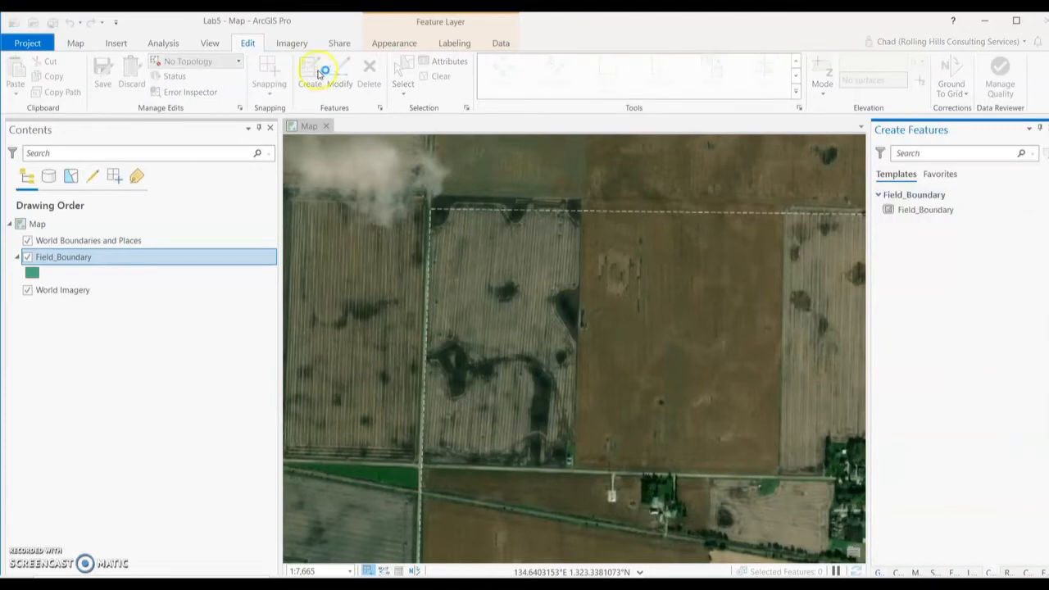
click(944, 211)
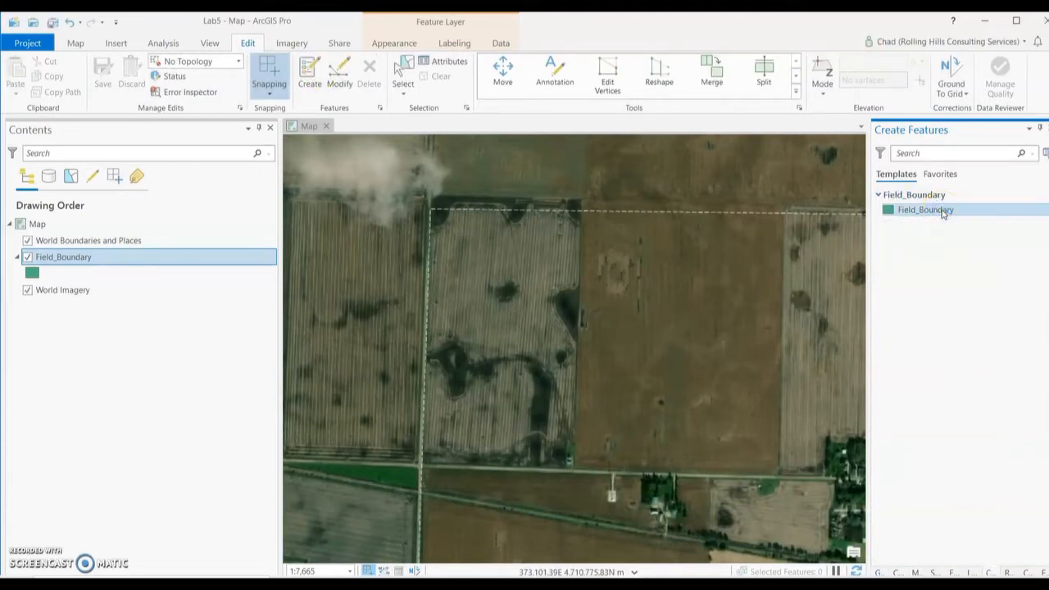
click(895, 237)
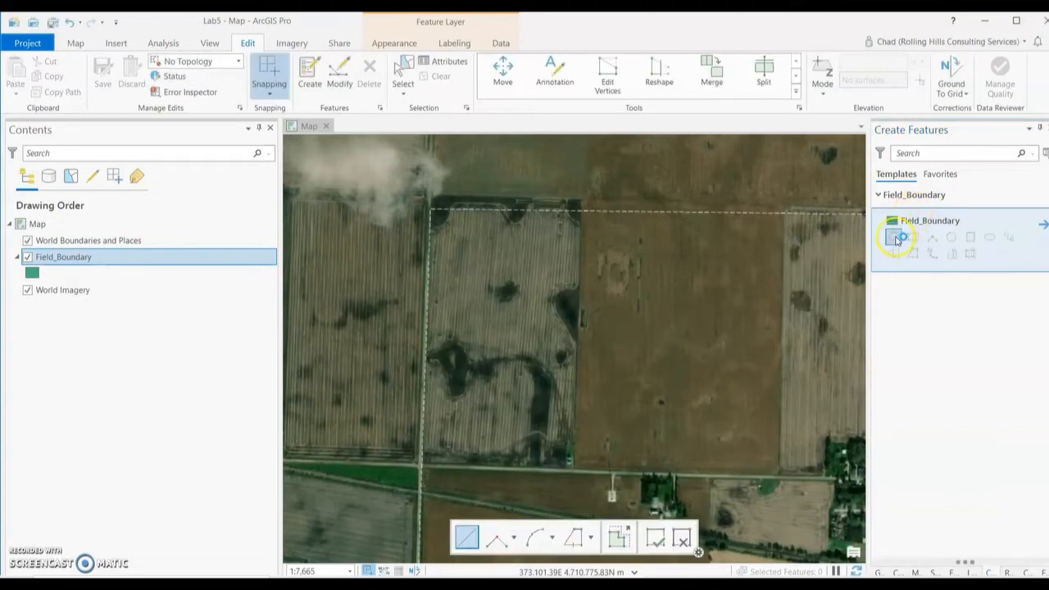
click(895, 237)
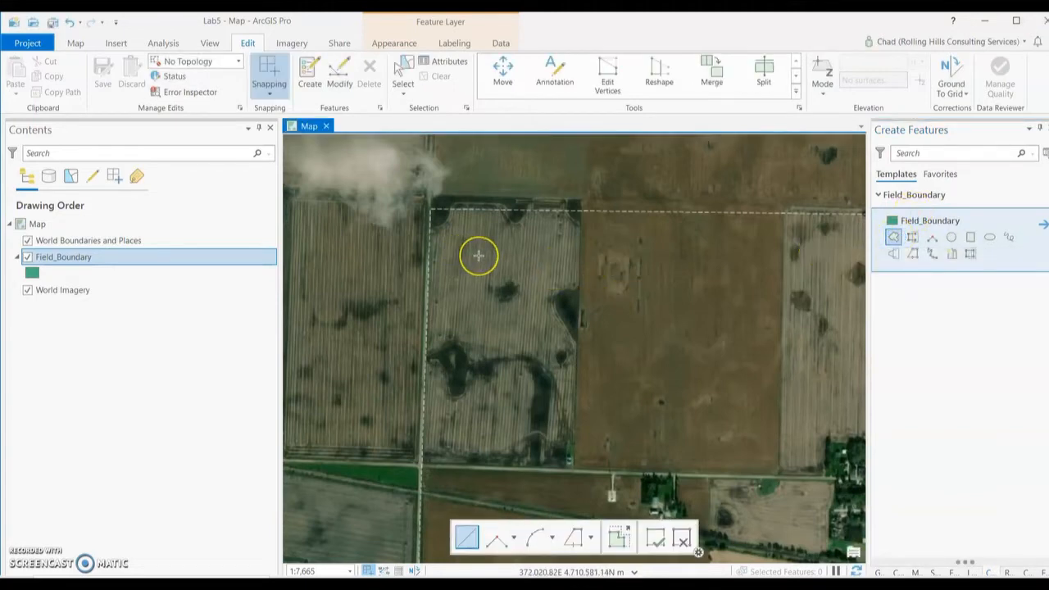
Trace the striped crop field as a four-corner polygon along its edges and finish the sketch.
scroll(479, 254, up, 2)
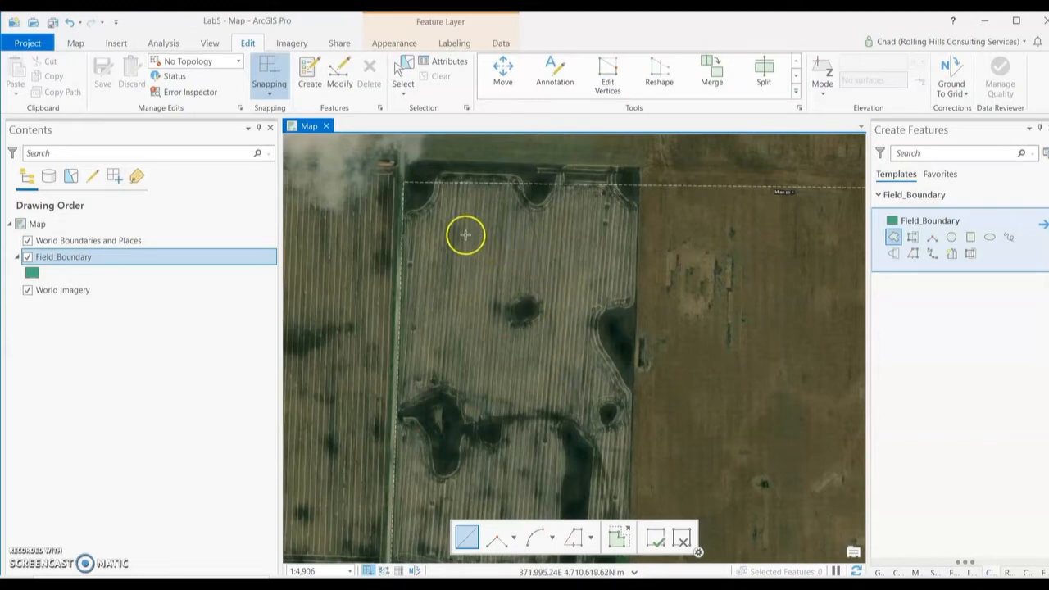
scroll(405, 278, down, 1)
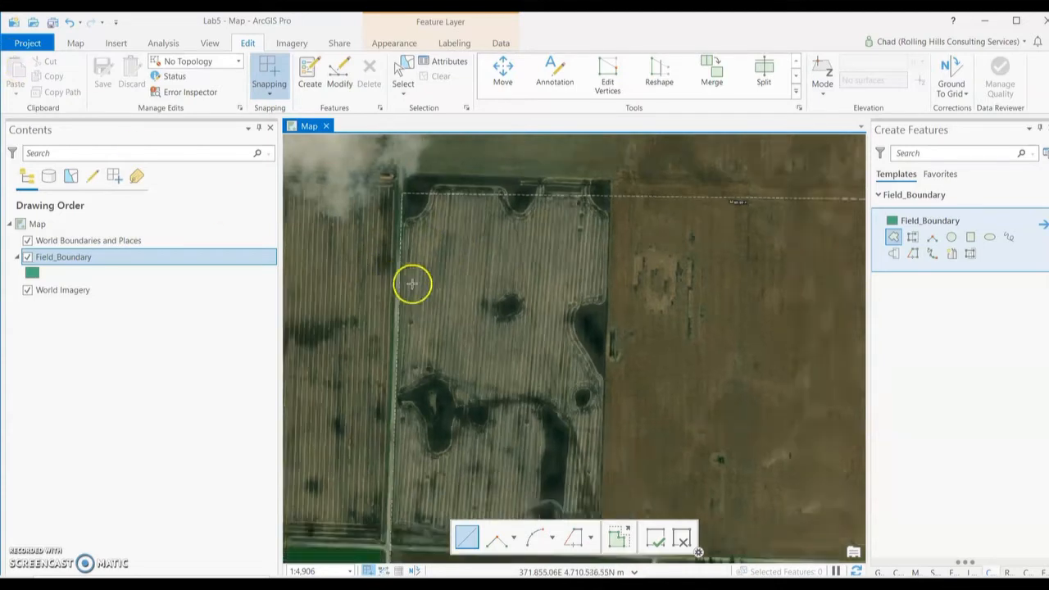
scroll(412, 284, down, 1)
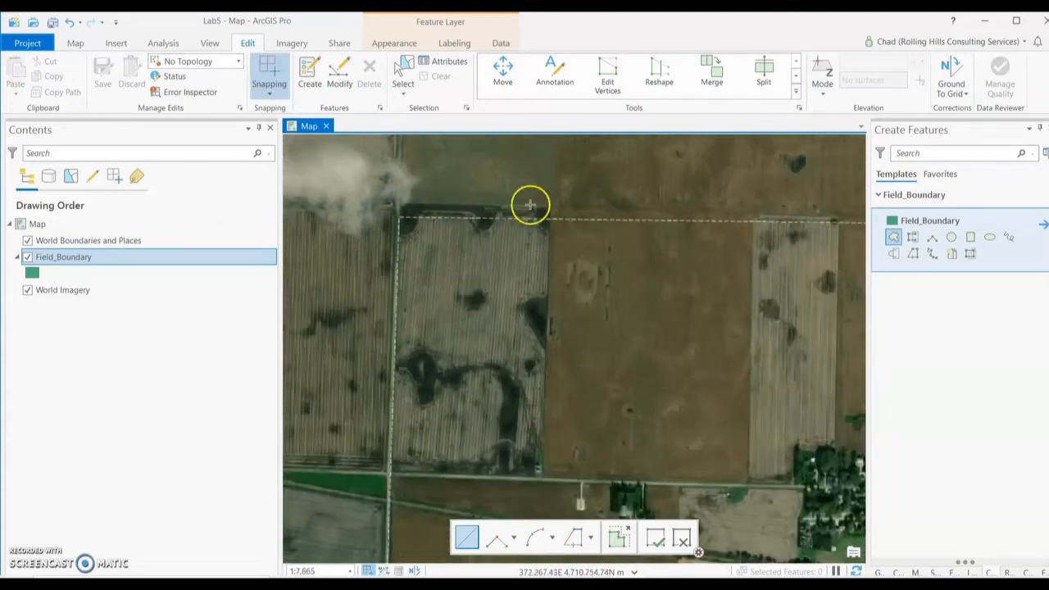
click(398, 203)
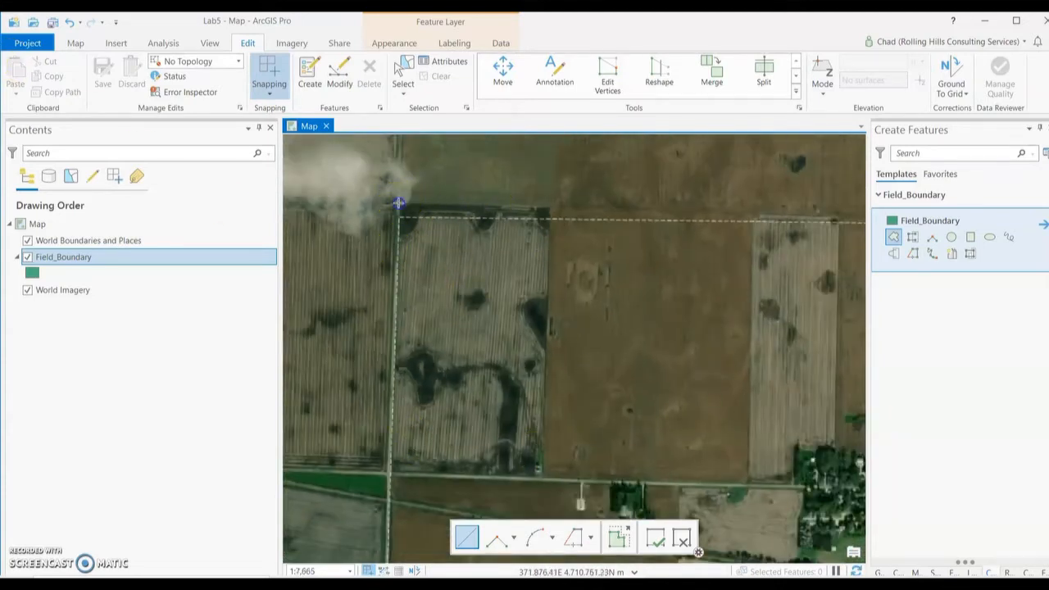
click(548, 207)
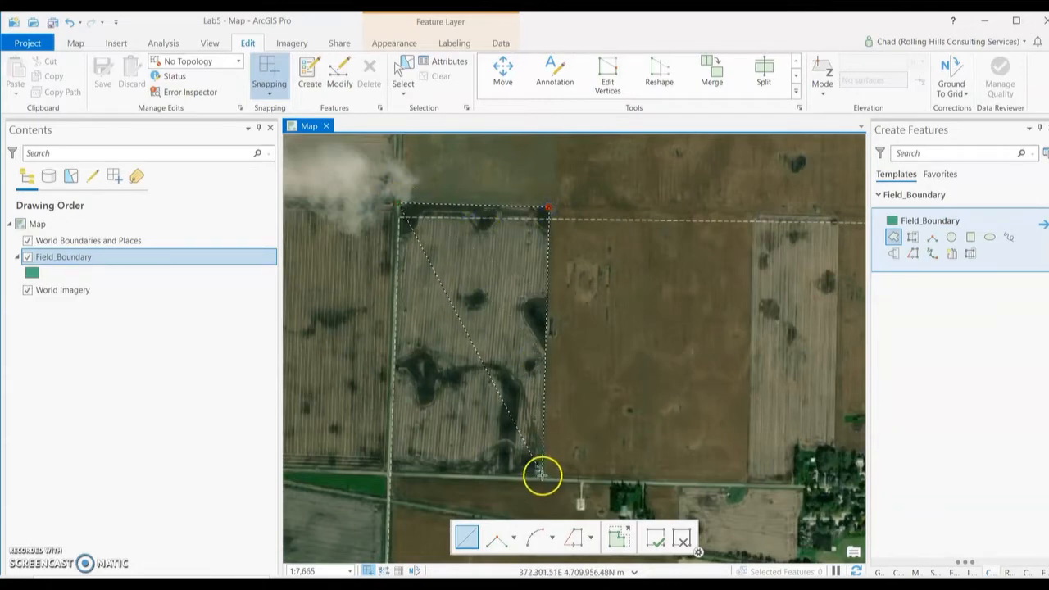
click(539, 474)
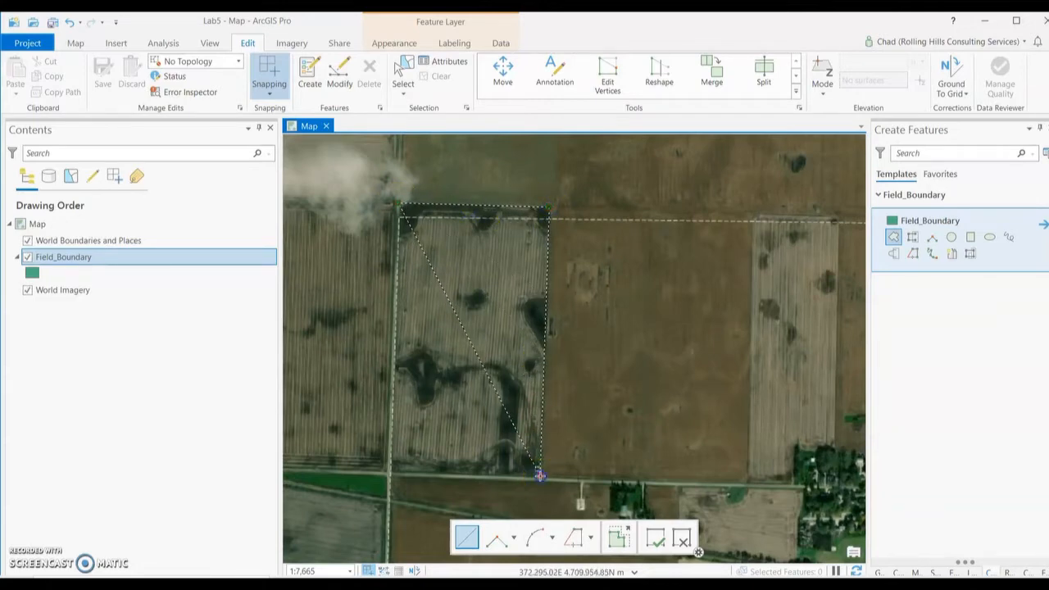
click(390, 472)
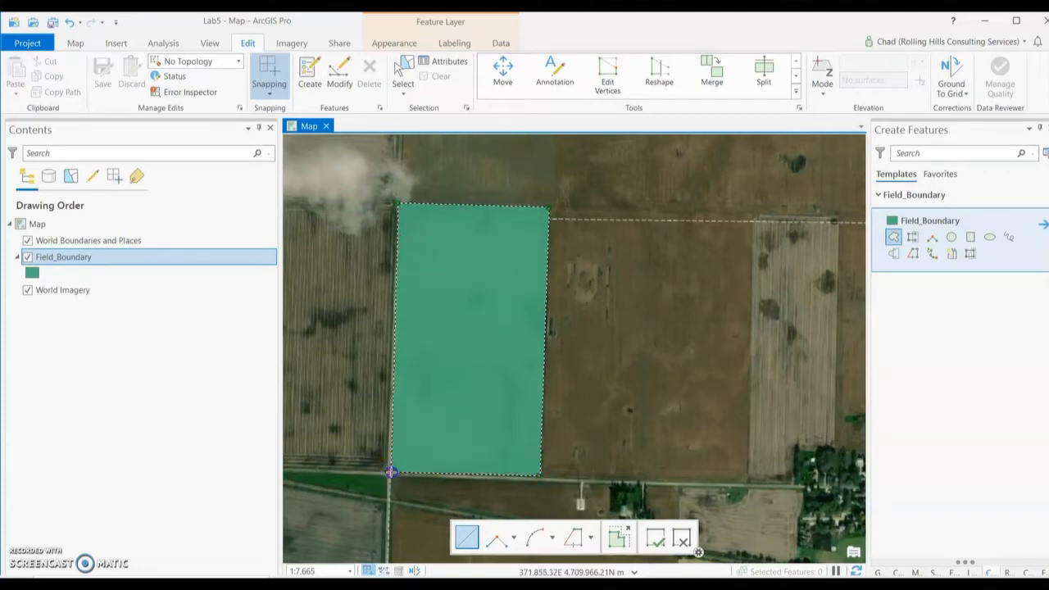
right_click(487, 310)
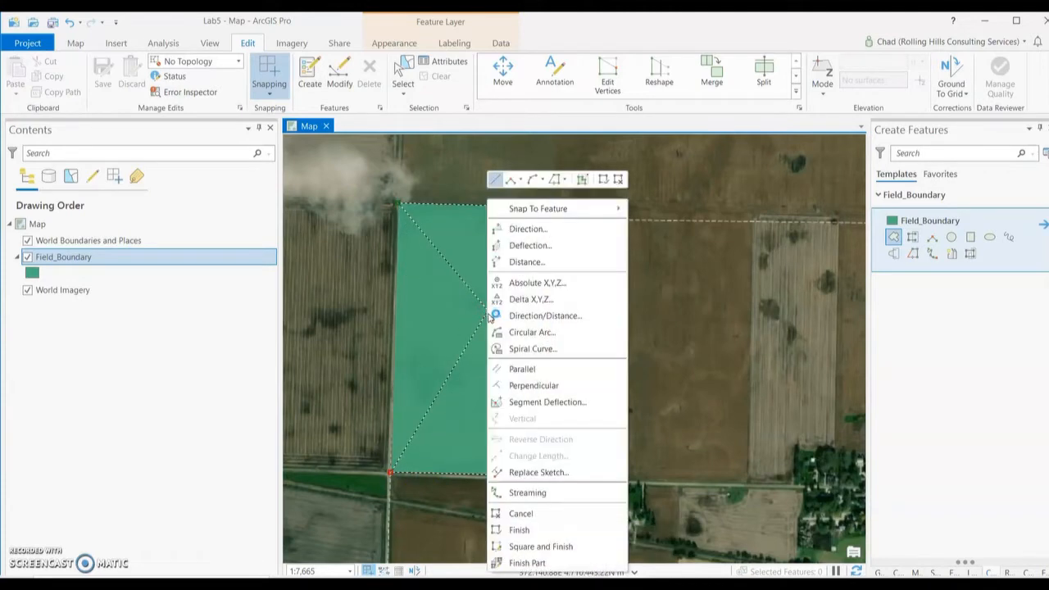
click(538, 530)
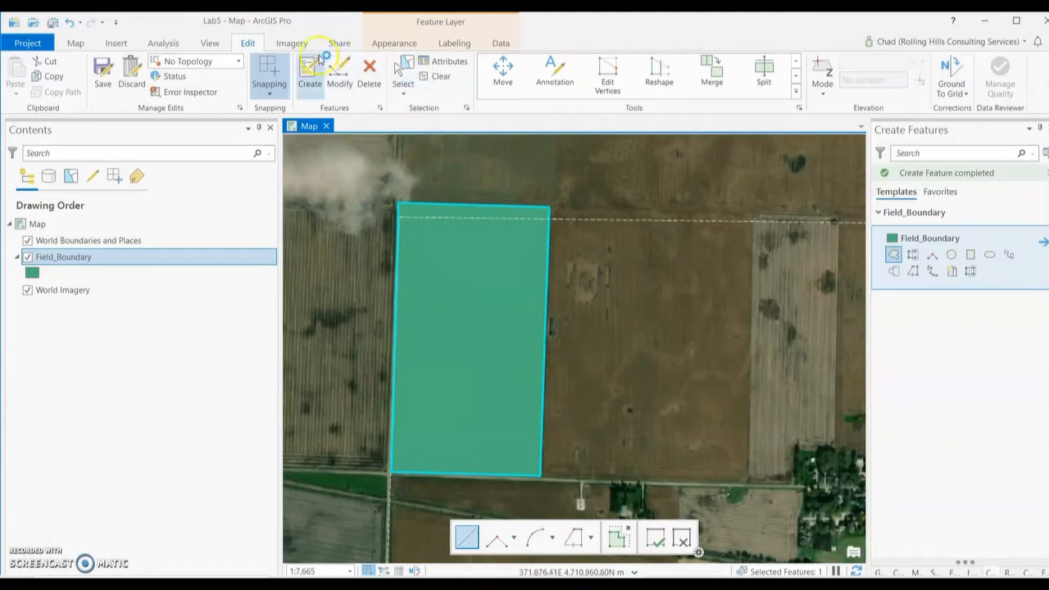
Save all edits and clear the selection on the Field_Boundary layer.
click(103, 75)
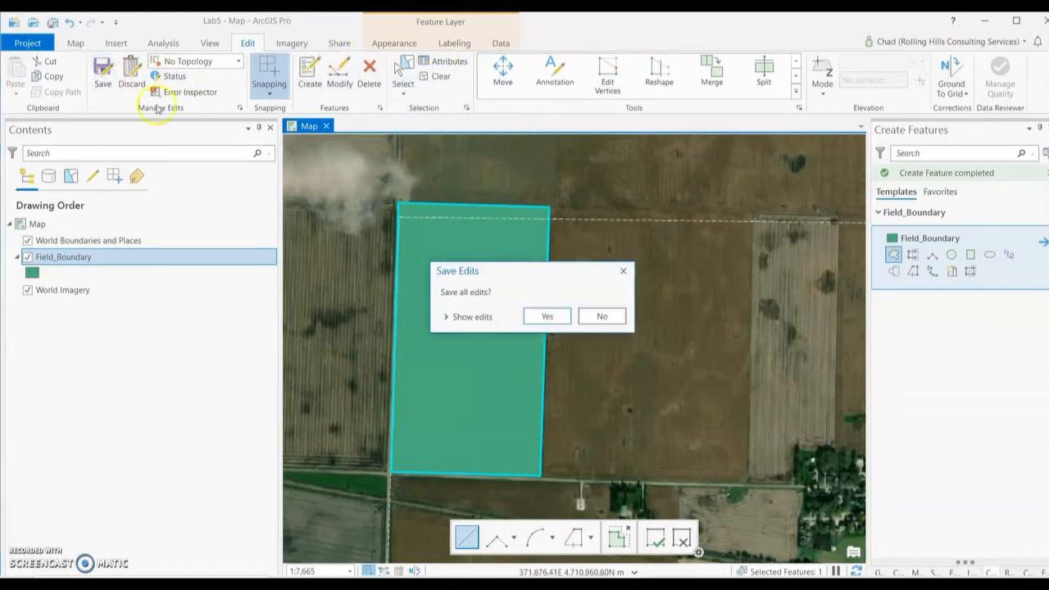
click(553, 318)
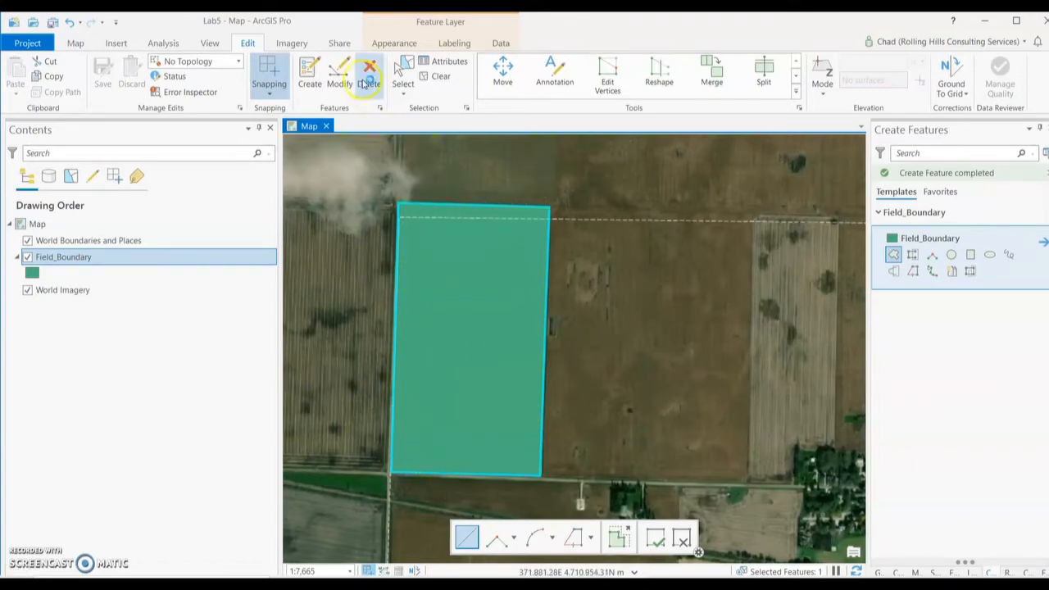
click(72, 258)
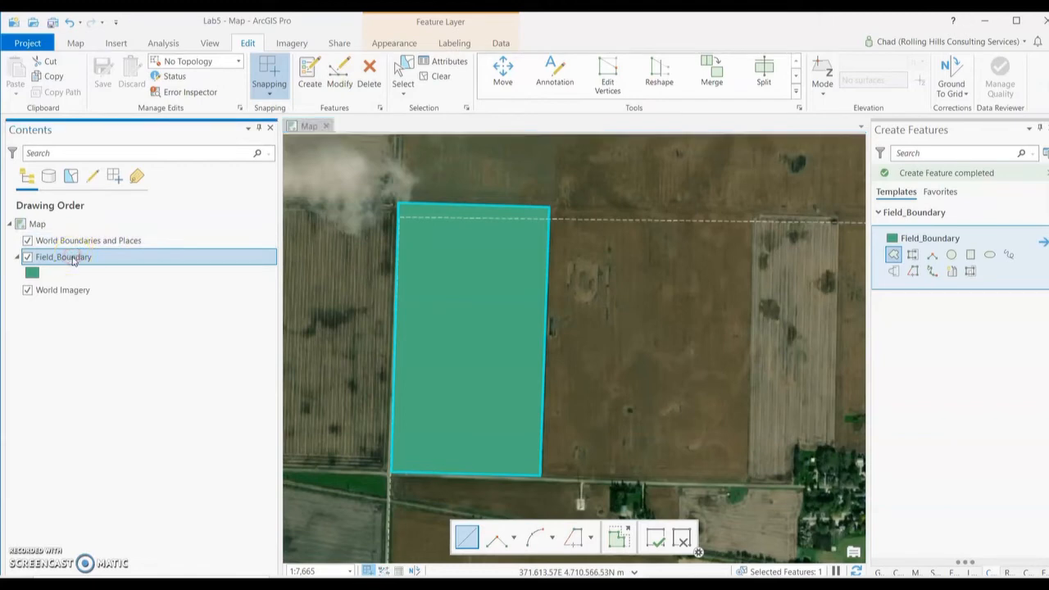
right_click(73, 259)
mouse_move(78, 259)
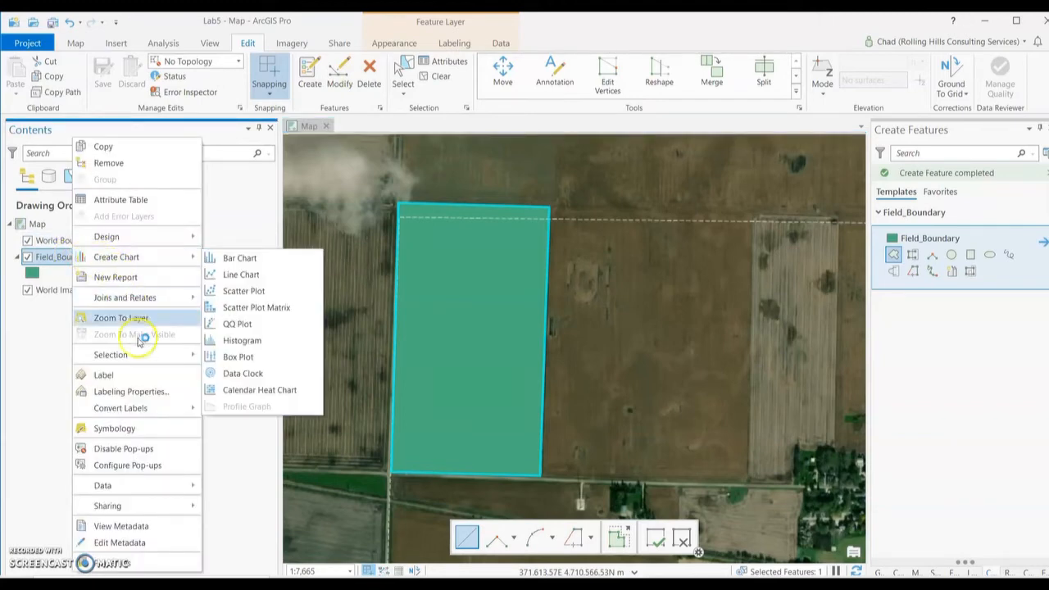
mouse_move(141, 355)
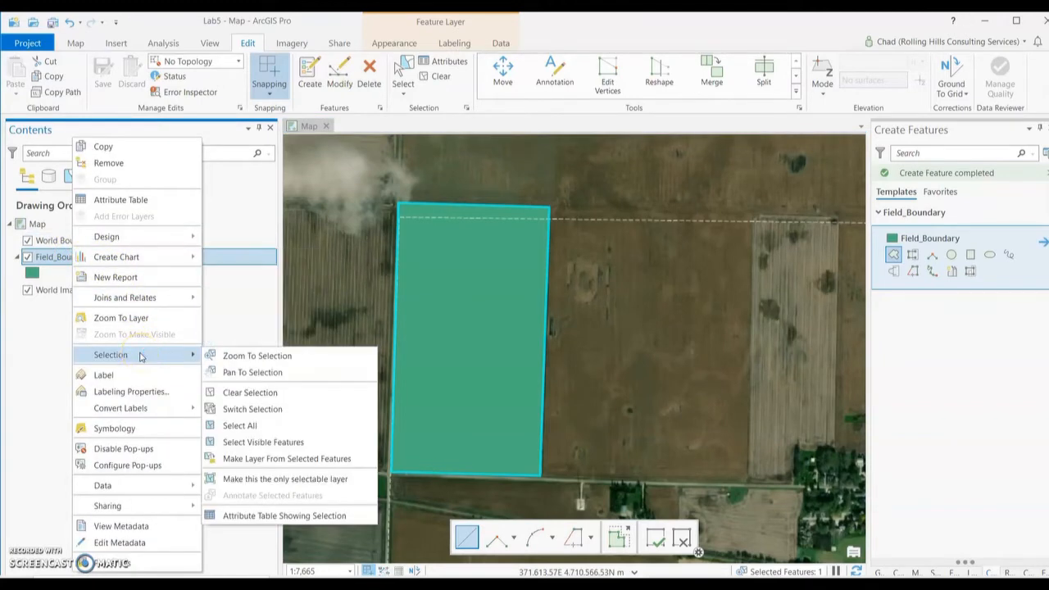
click(274, 395)
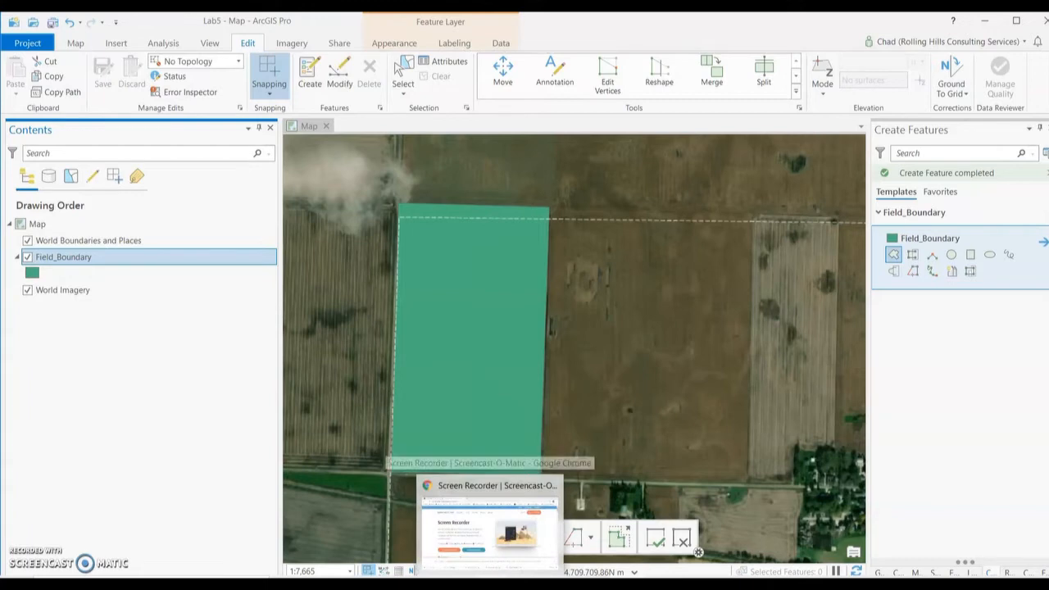
Switch to Google Chrome and open a new browser tab.
click(491, 517)
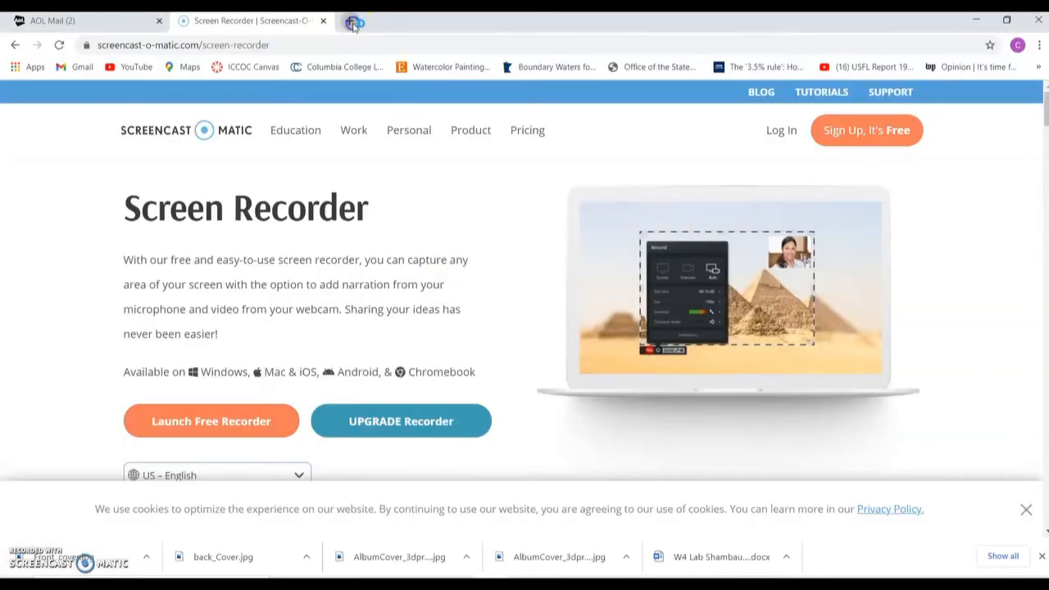
click(352, 23)
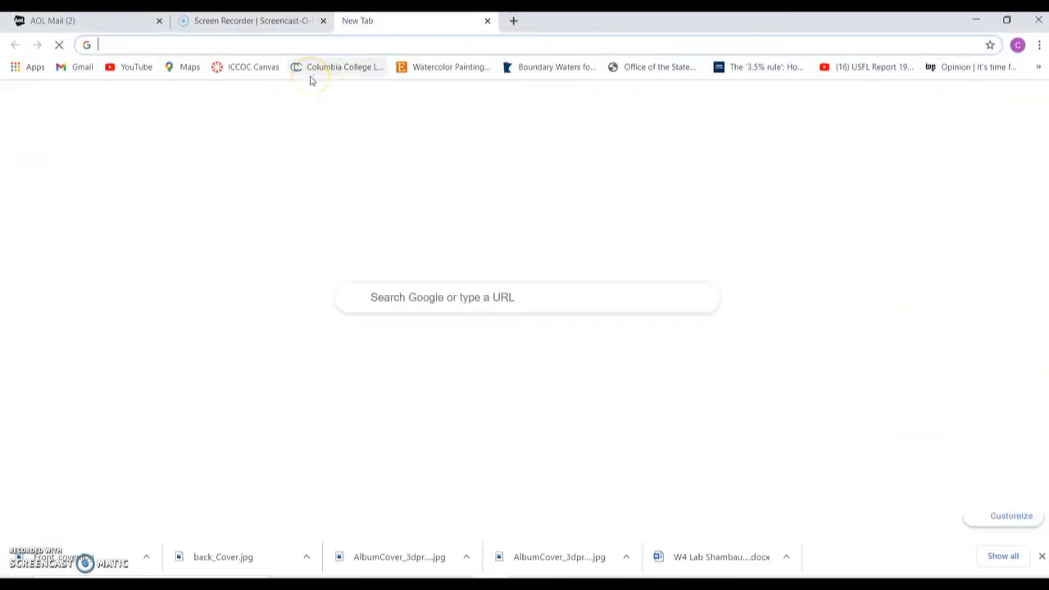
text(web)
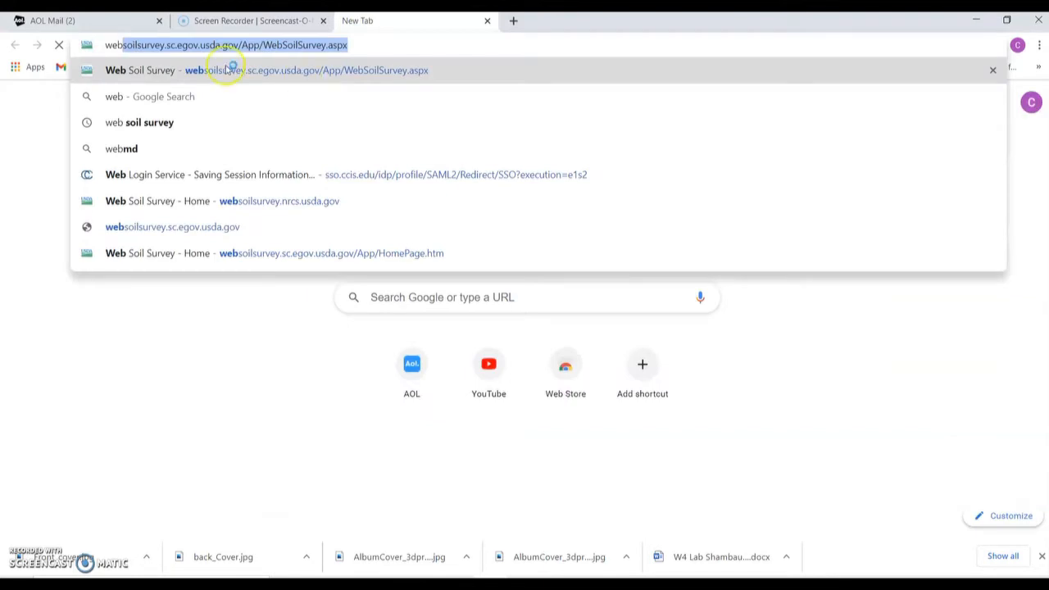
key(BackSpace)
key(BackSpace)
key(BackSpace)
key(BackSpace)
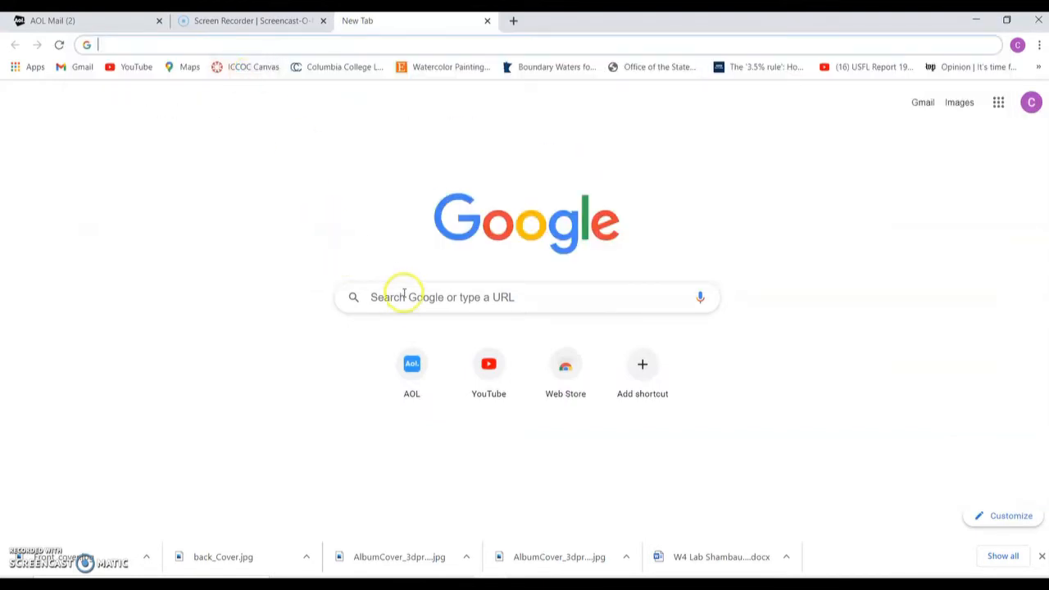
Search Google for "web soil survey".
click(404, 295)
text(web)
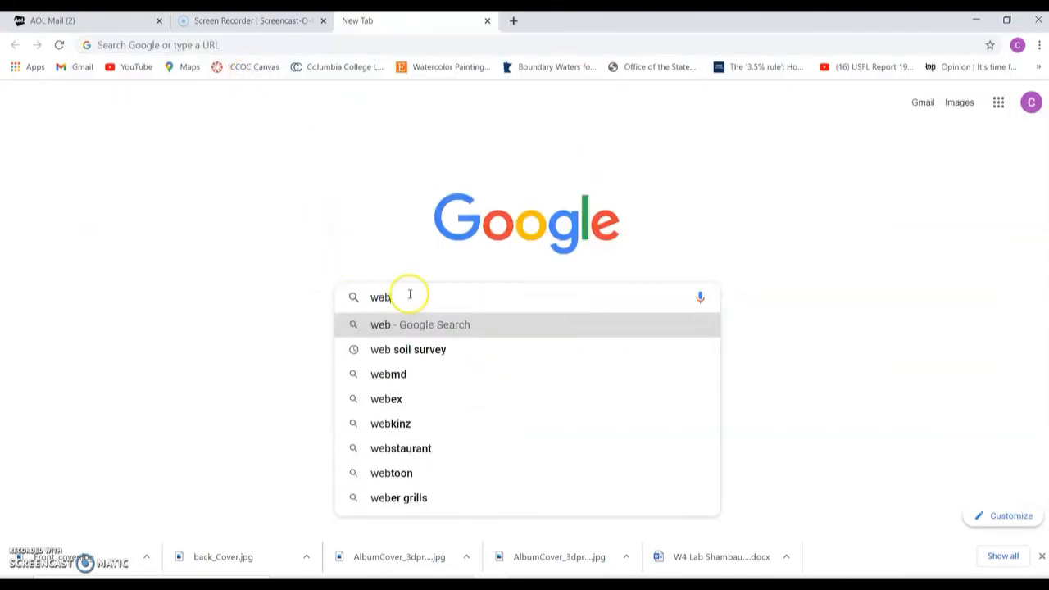
text( soil )
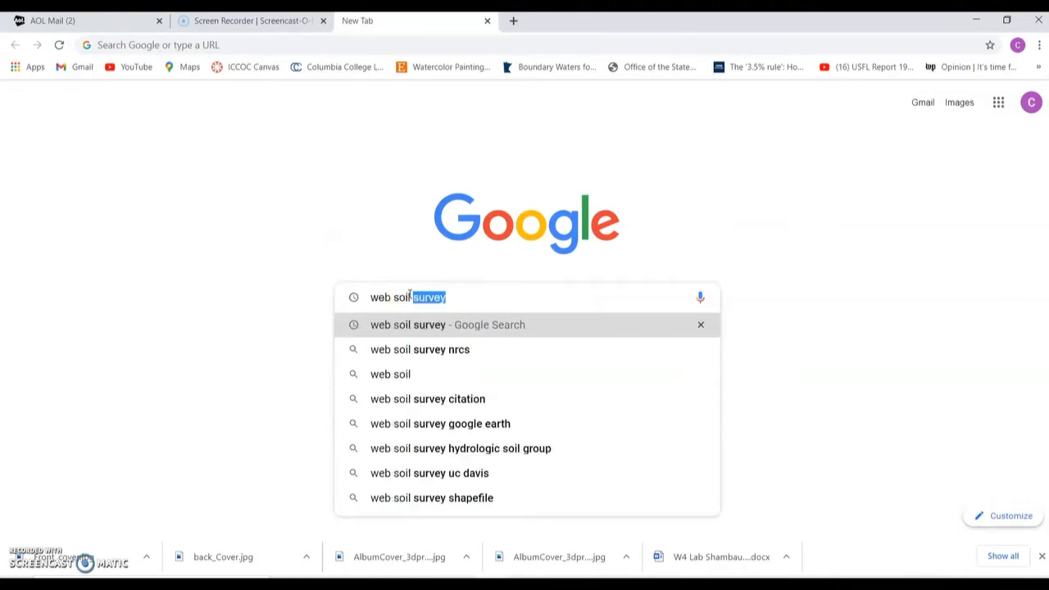
text(survey)
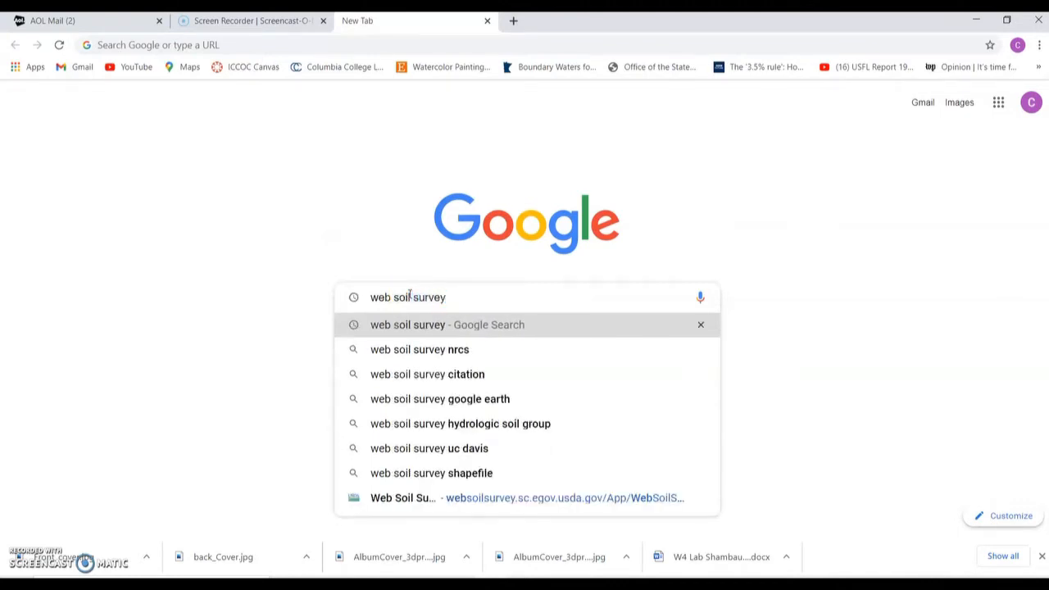
key(Return)
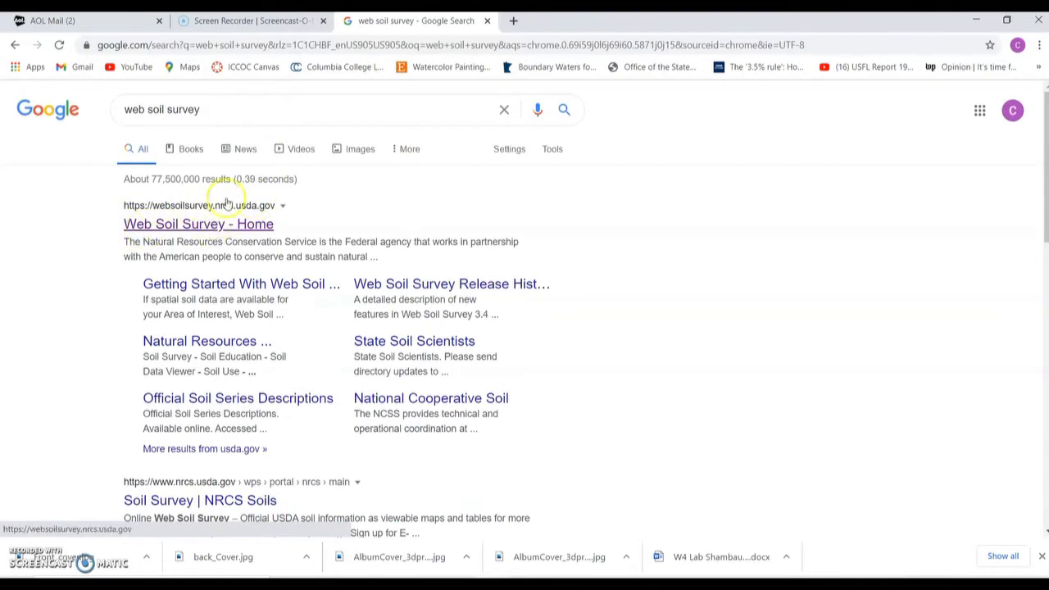
Start the Web Soil Survey application from its home page and open the form for creating an AOI from a shapefile.
click(202, 224)
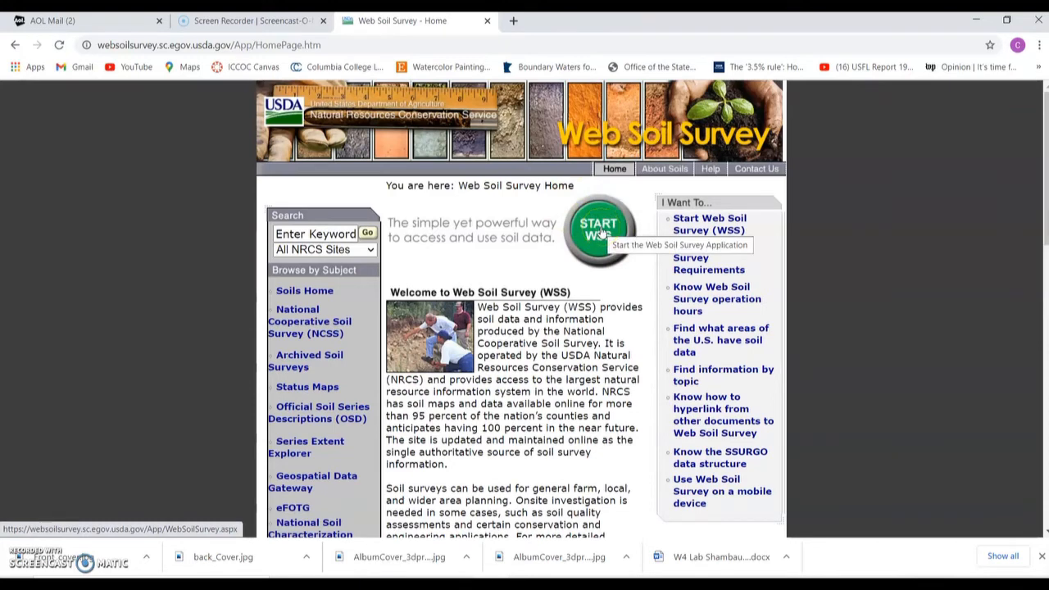
click(602, 233)
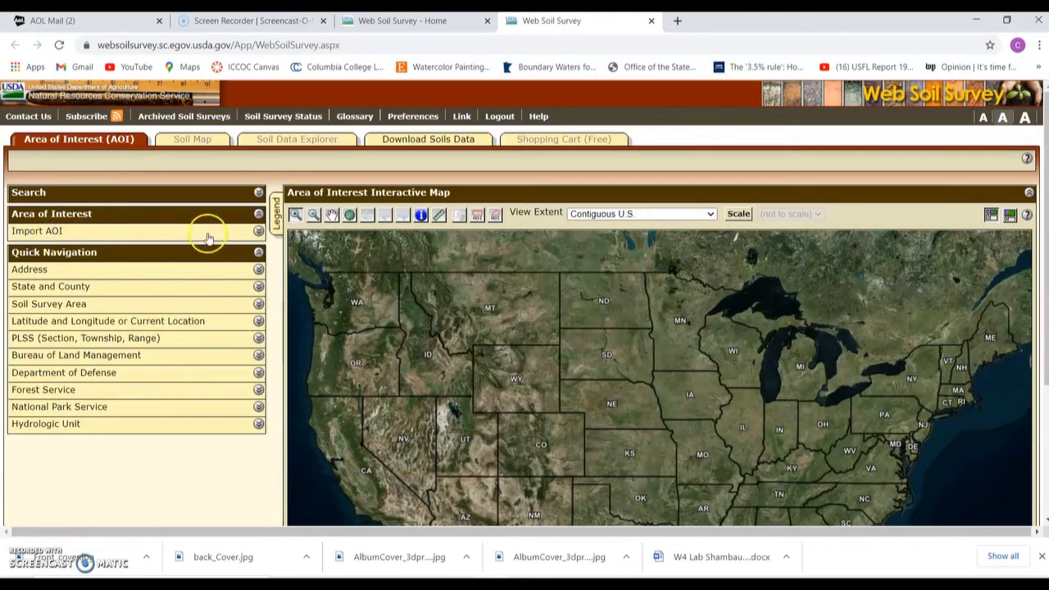
click(258, 231)
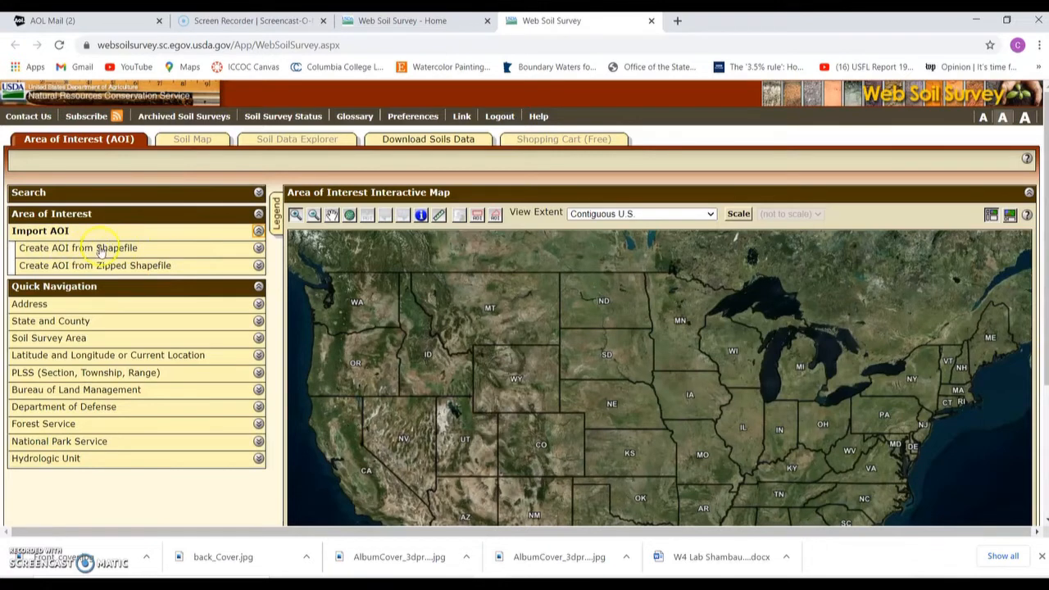
click(258, 249)
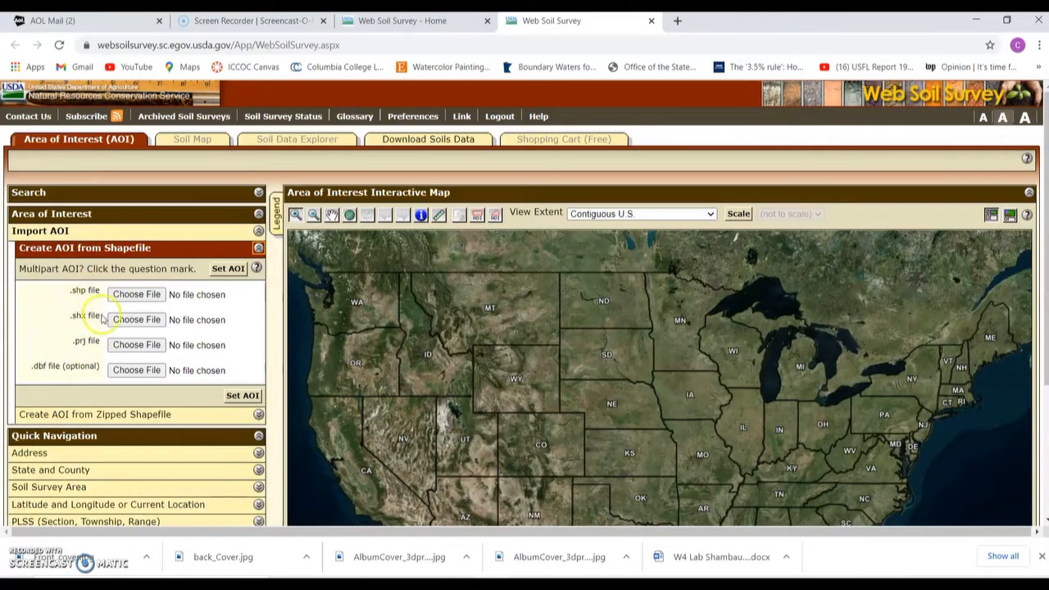
Choose Field_Boundary.shp from the nested Lab5 project folder on the C: drive as the AOI's .shp file.
click(136, 295)
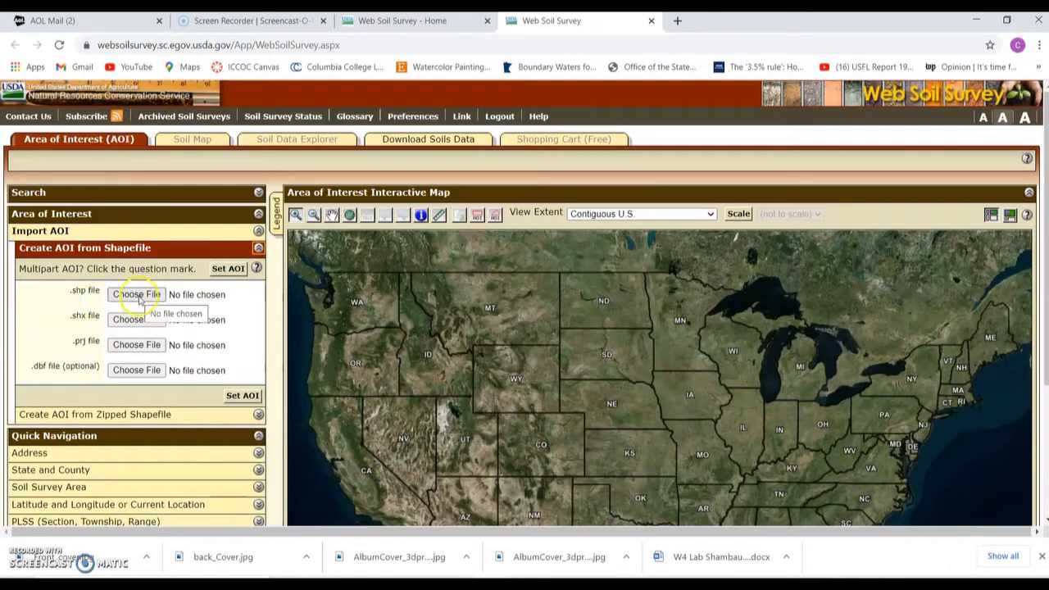
click(138, 297)
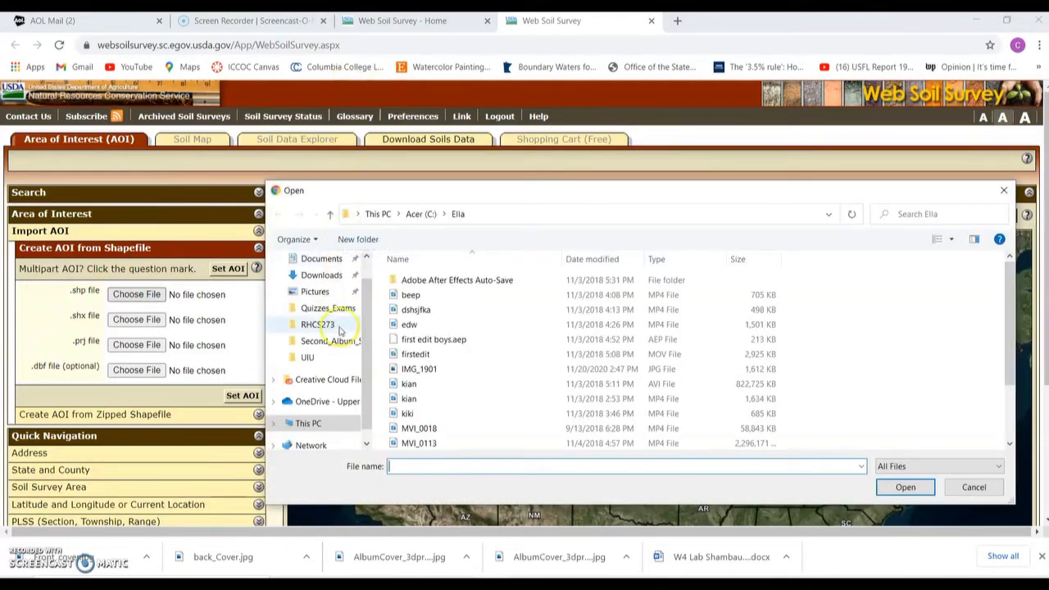
scroll(368, 304, up, 2)
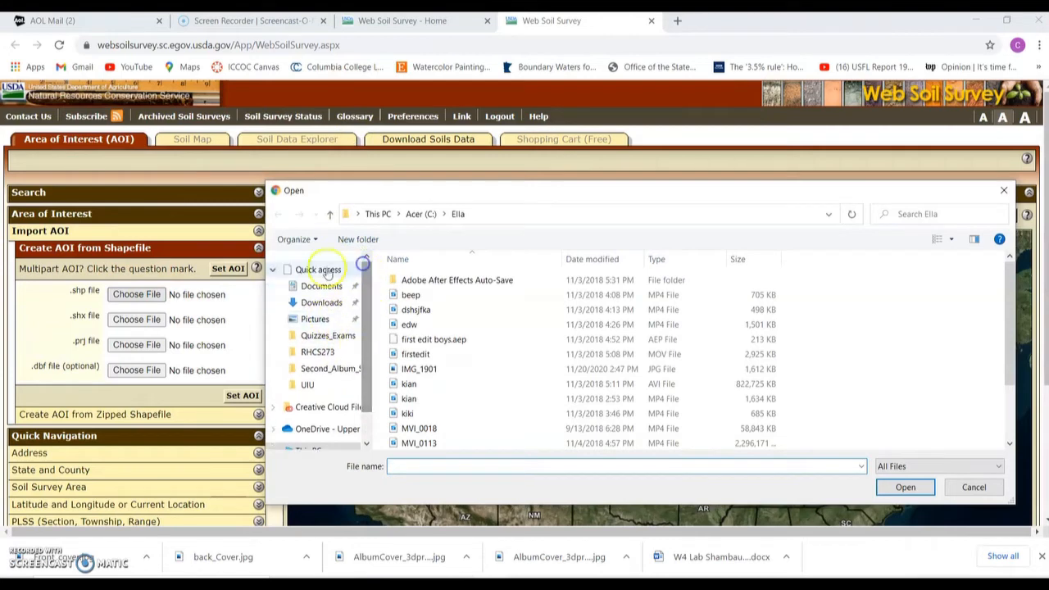
scroll(373, 319, down, 2)
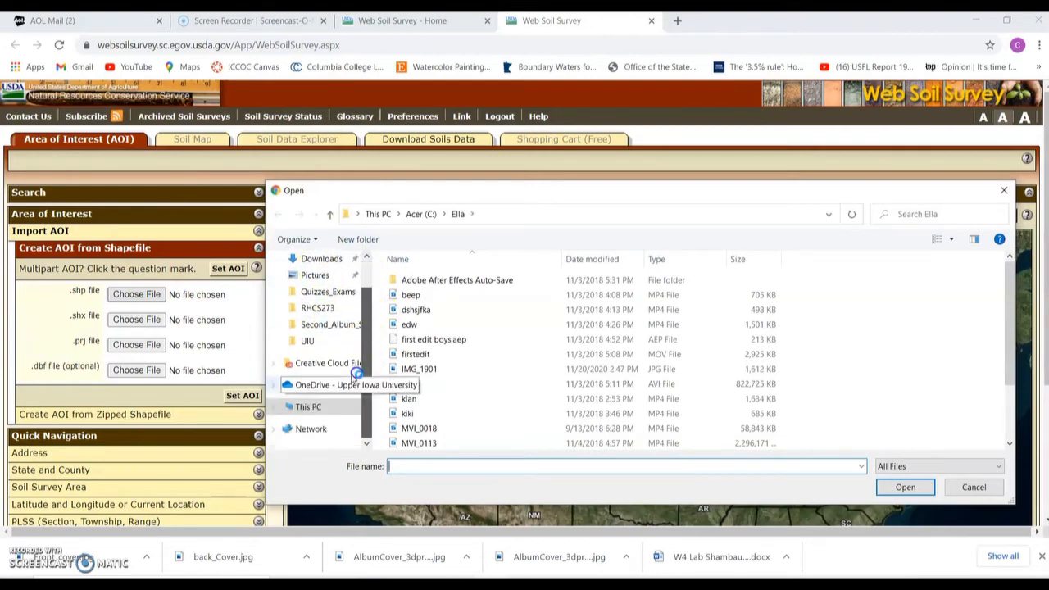
click(308, 407)
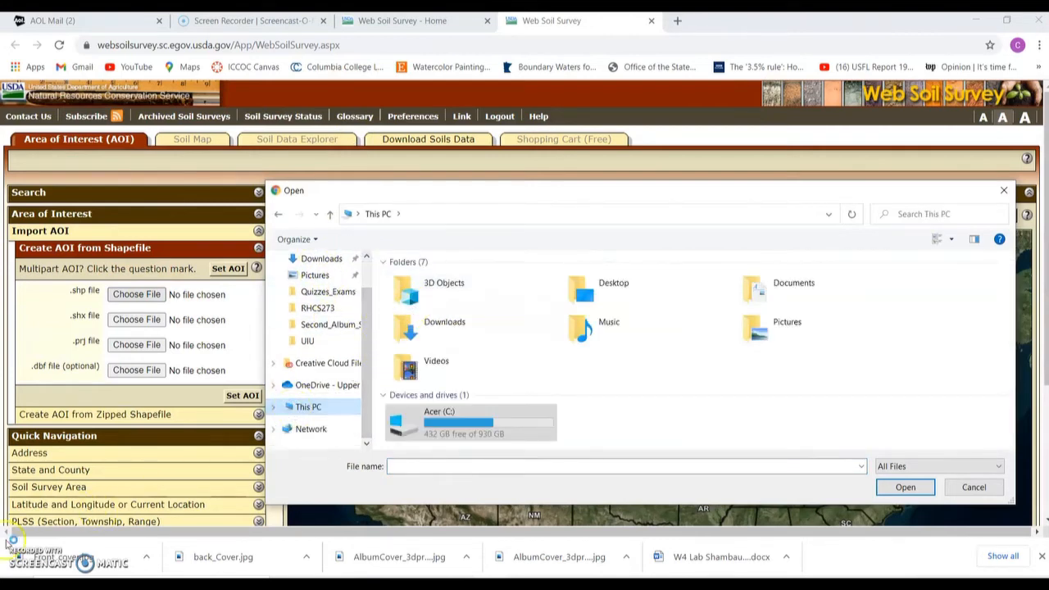
double_click(442, 420)
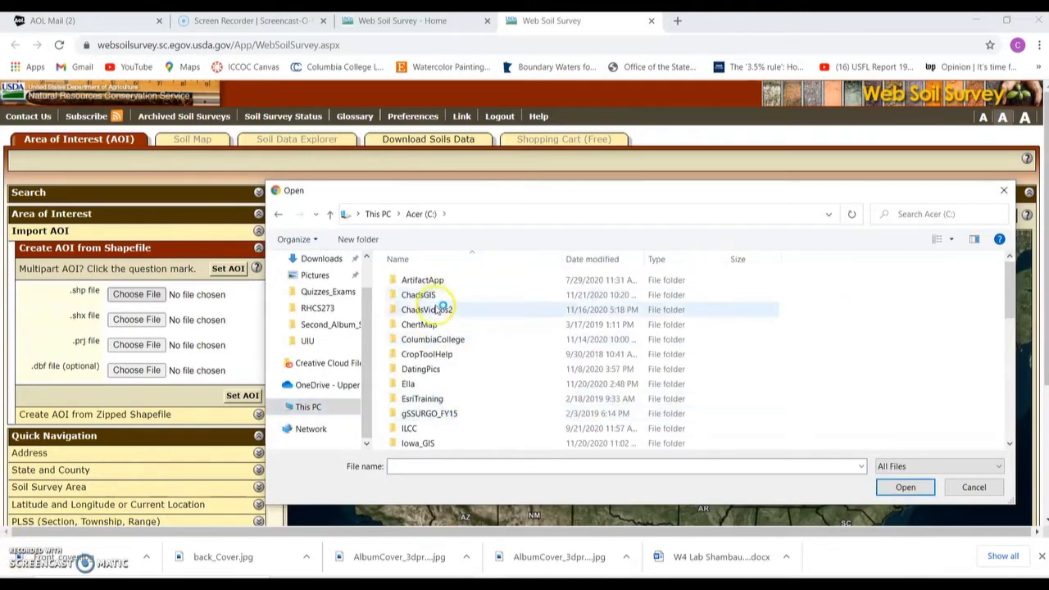
double_click(420, 295)
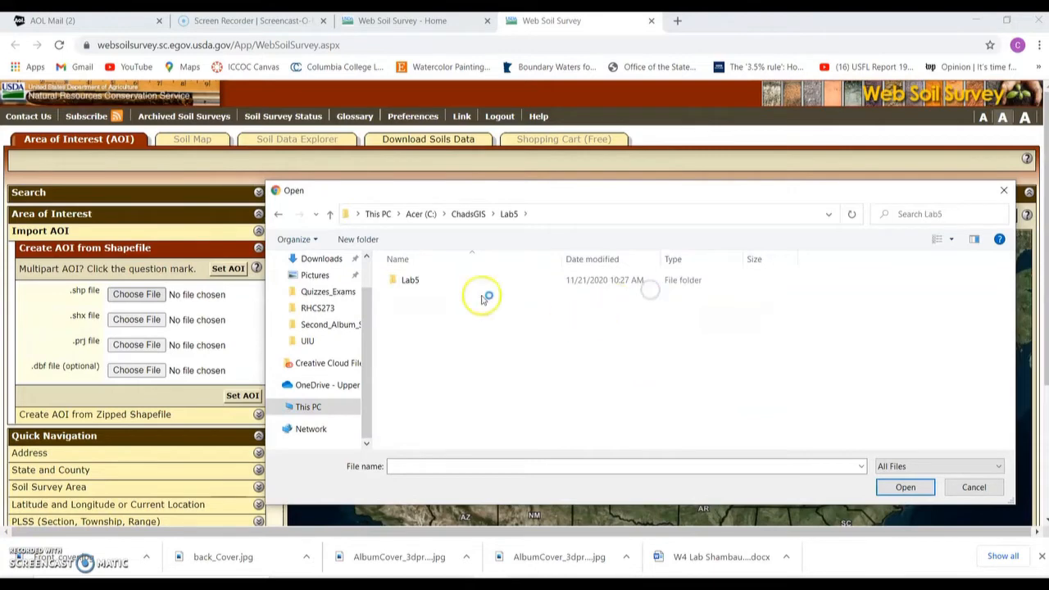
double_click(408, 282)
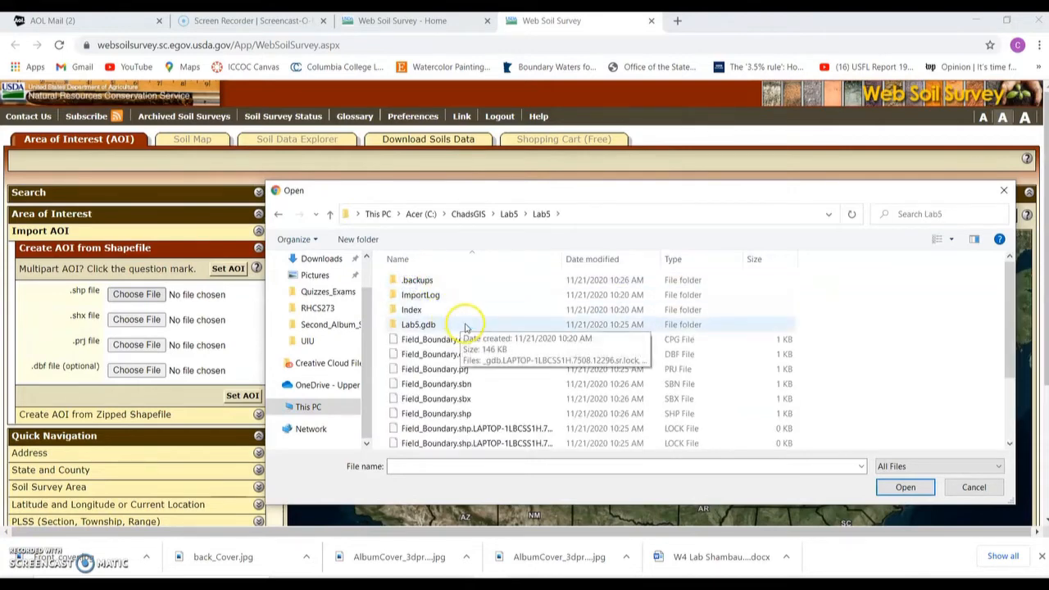
scroll(463, 352, down, 1)
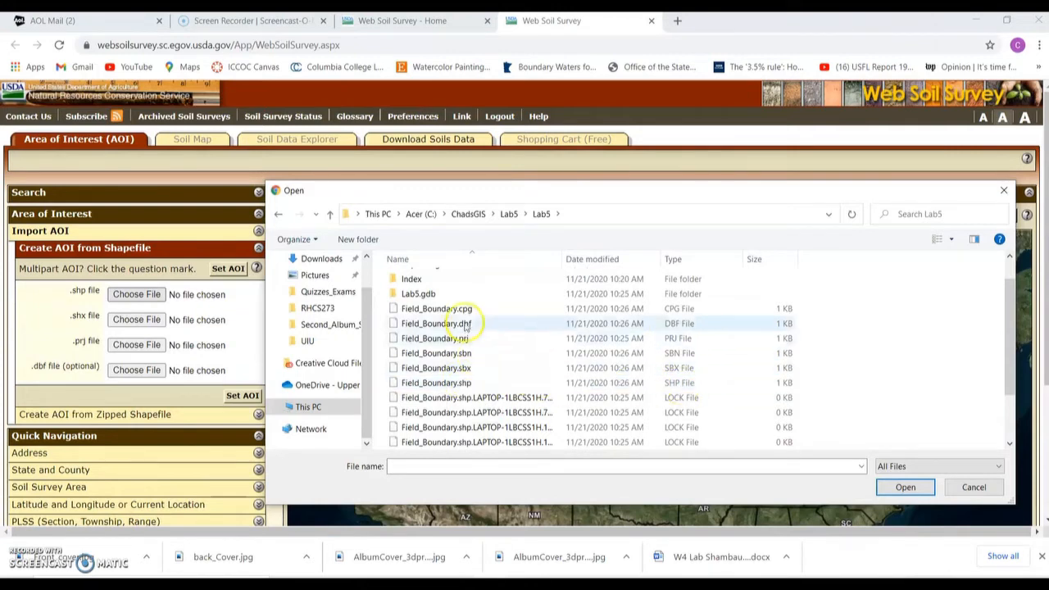
scroll(492, 385, down, 2)
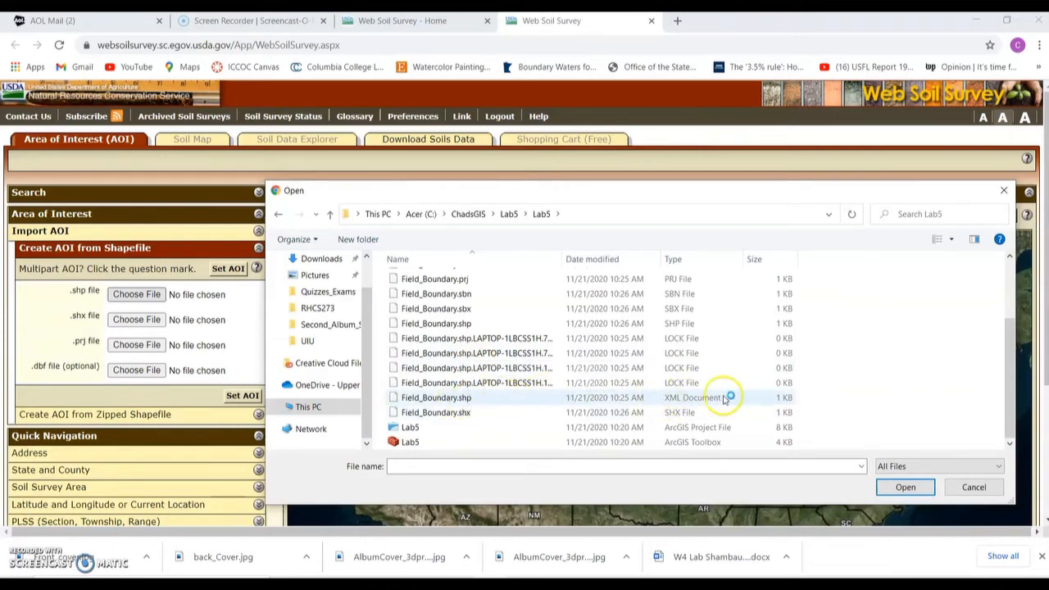
click(680, 324)
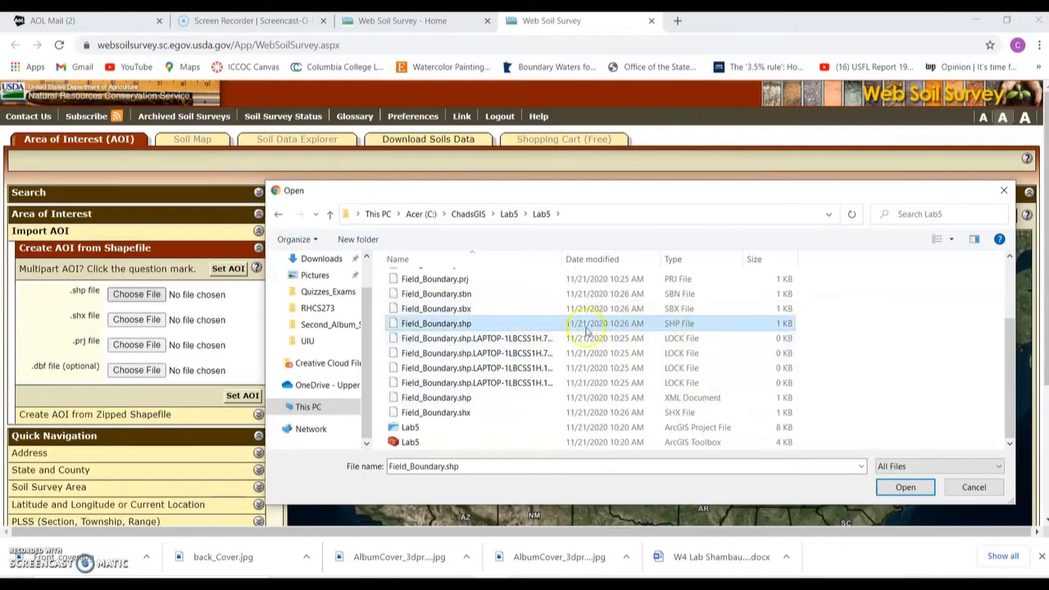
click(900, 486)
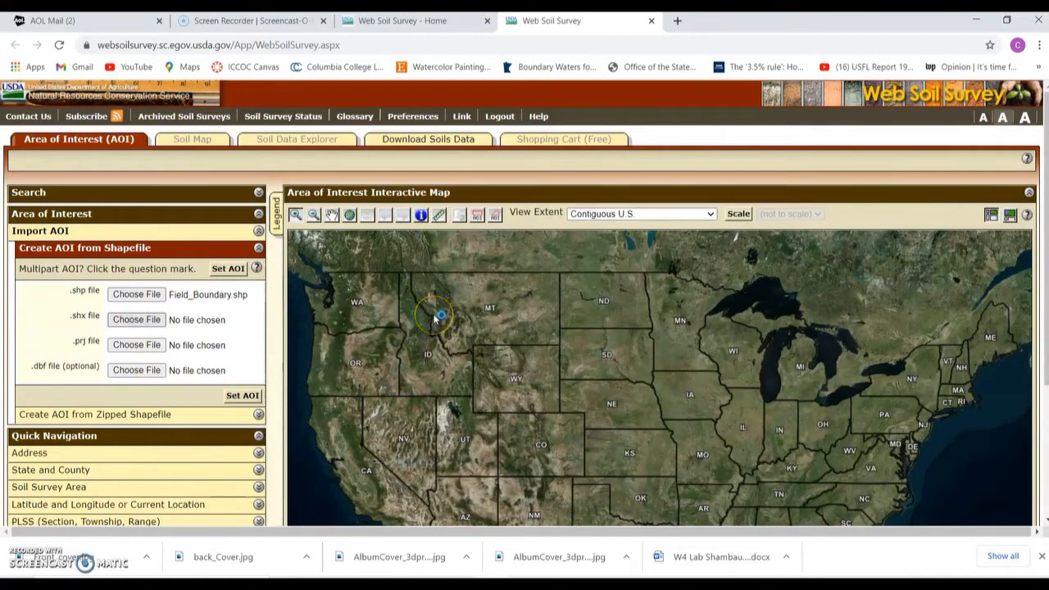
Choose Field_Boundary.shx from the same Lab5 folder as the AOI's .shx file.
click(88, 316)
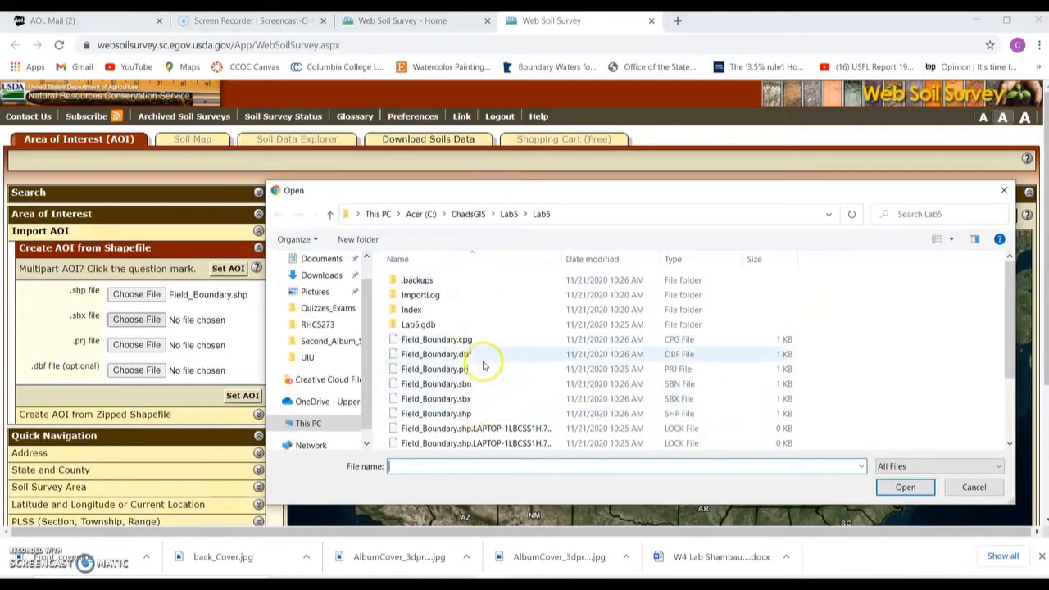
scroll(483, 366, down, 1)
scroll(483, 366, down, 2)
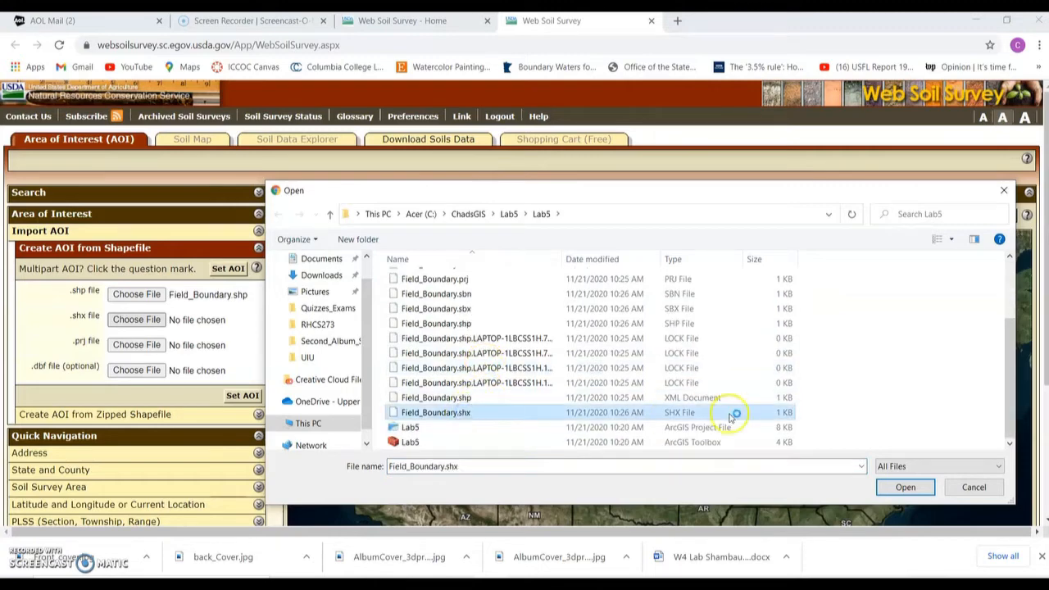
click(897, 489)
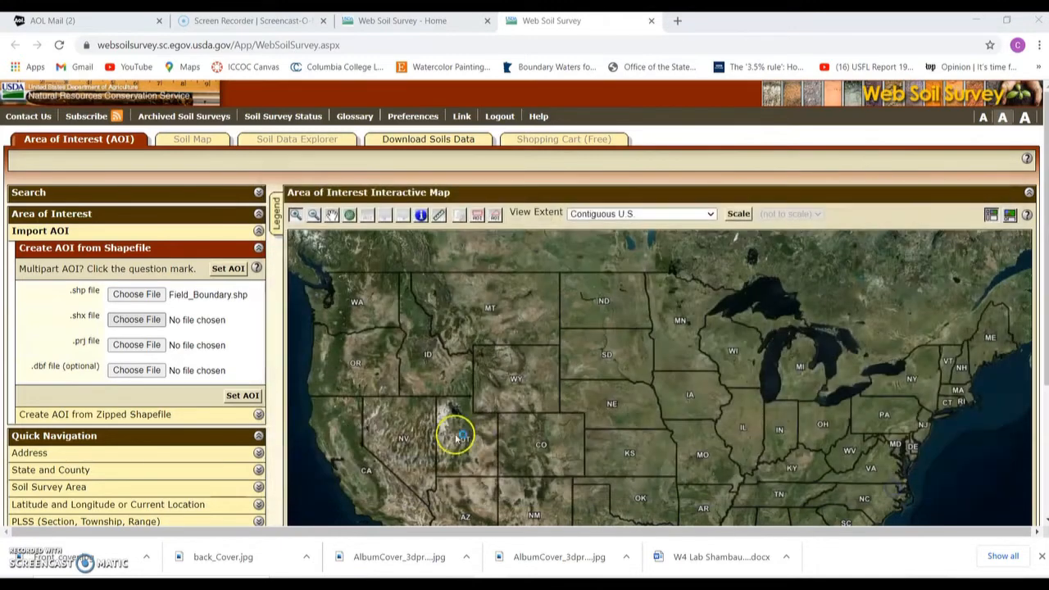
Choose Field_Boundary.prj from the same Lab5 folder as the AOI's .prj file.
click(139, 342)
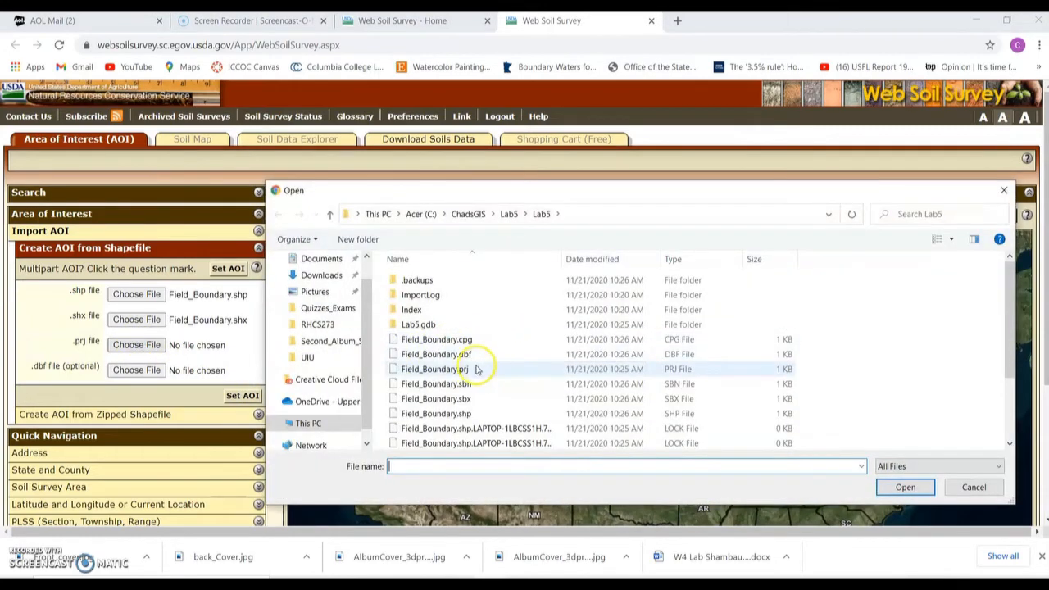
click(473, 370)
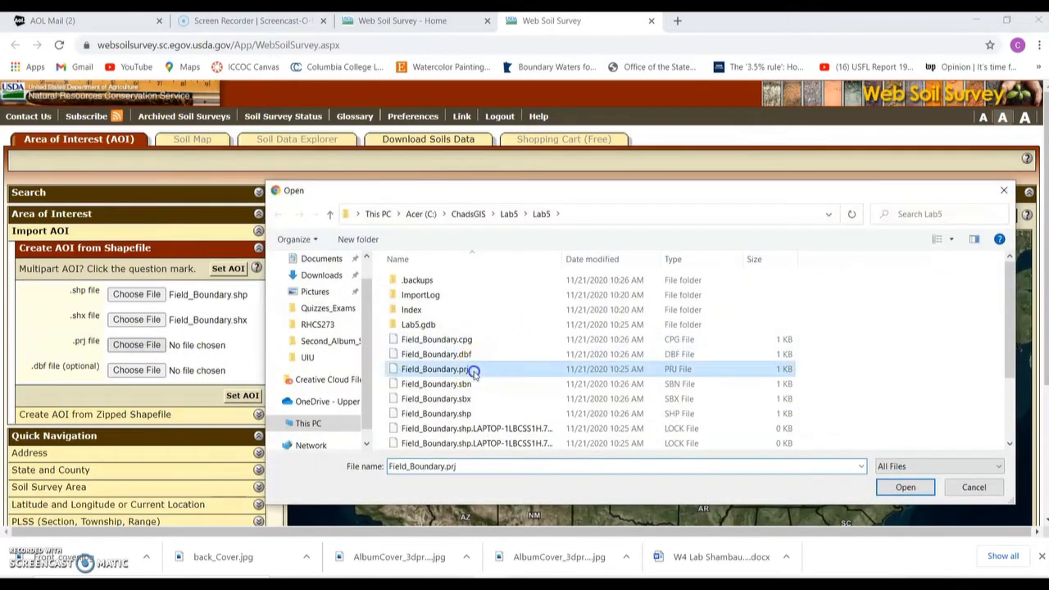
click(905, 486)
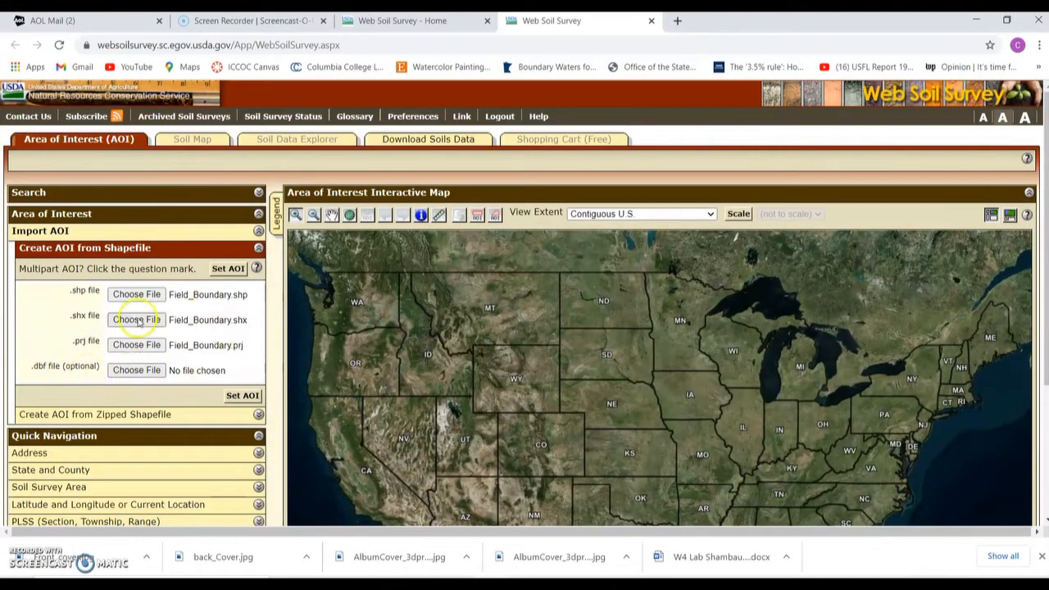
Set the AOI from the chosen shapefile components and check the field's extent on the interactive map.
click(229, 269)
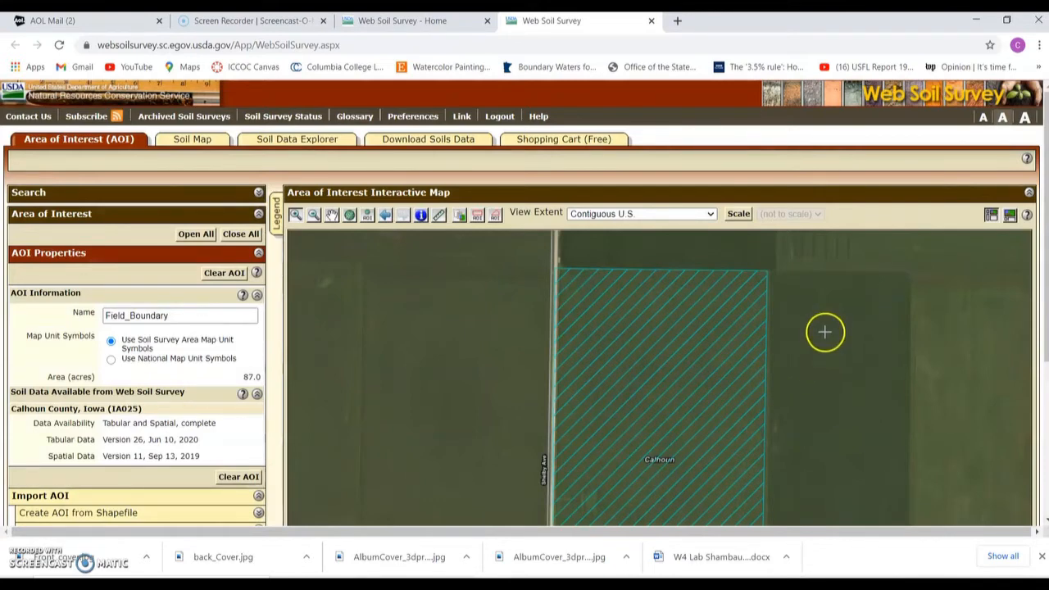
scroll(1034, 265, down, 3)
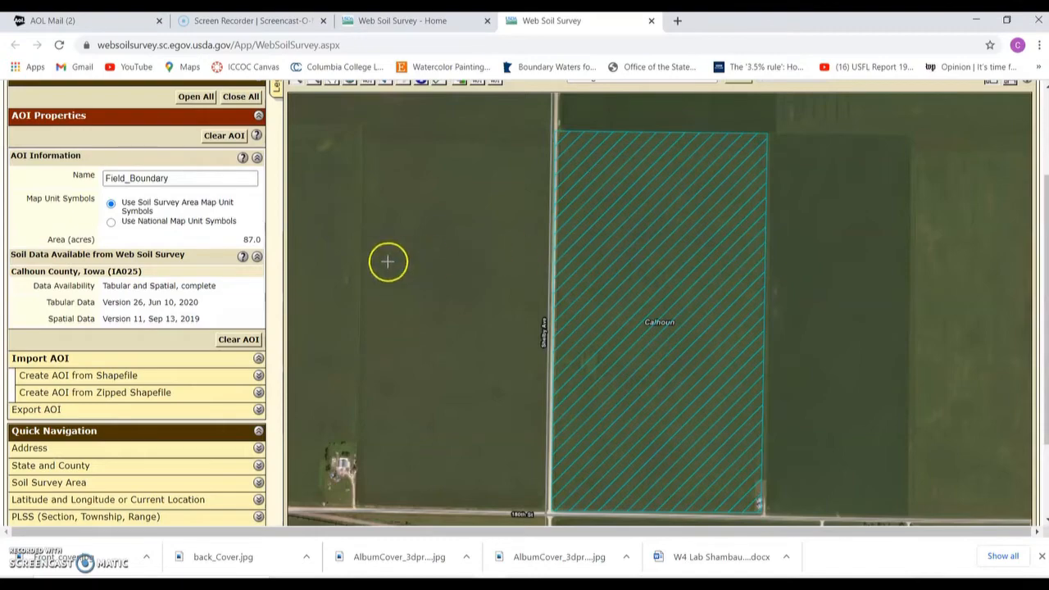
scroll(387, 262, up, 1)
scroll(387, 262, up, 1)
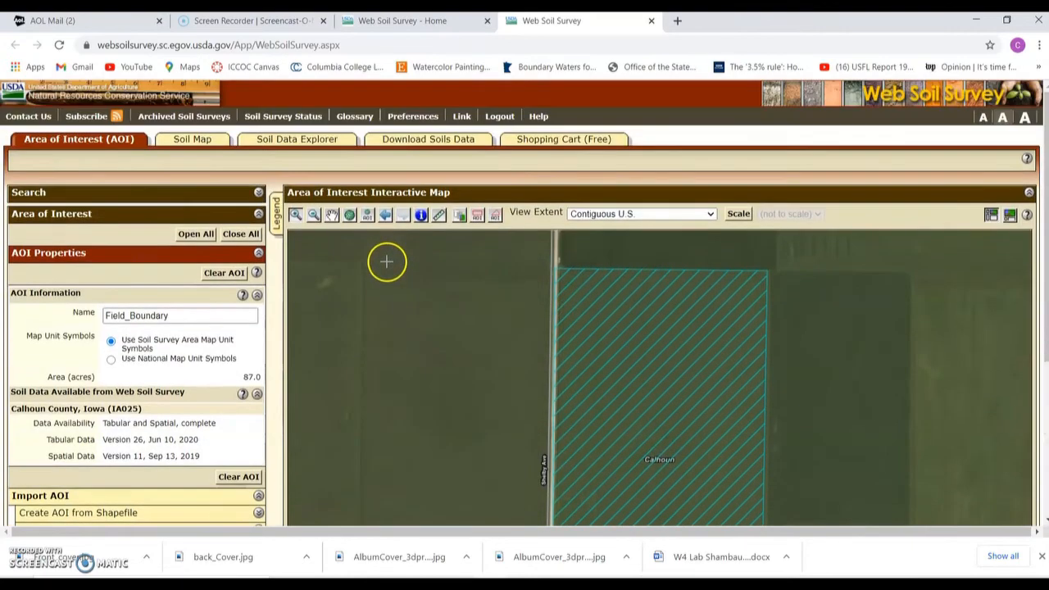
Open the soil map for the AOI and examine its soil polygons along with the map unit names, acres and percentages.
click(190, 139)
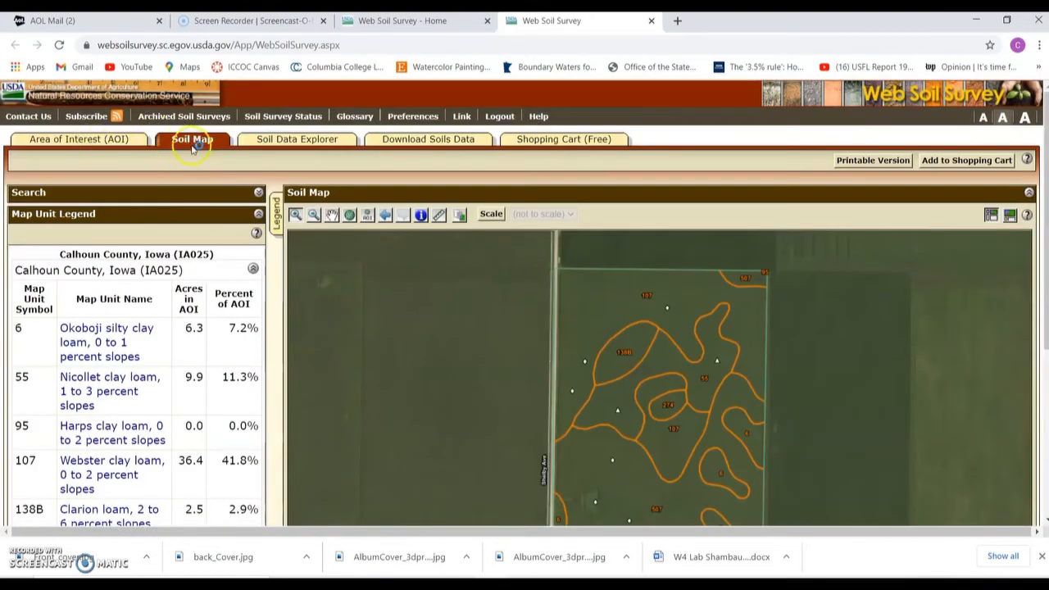
scroll(711, 315, down, 1)
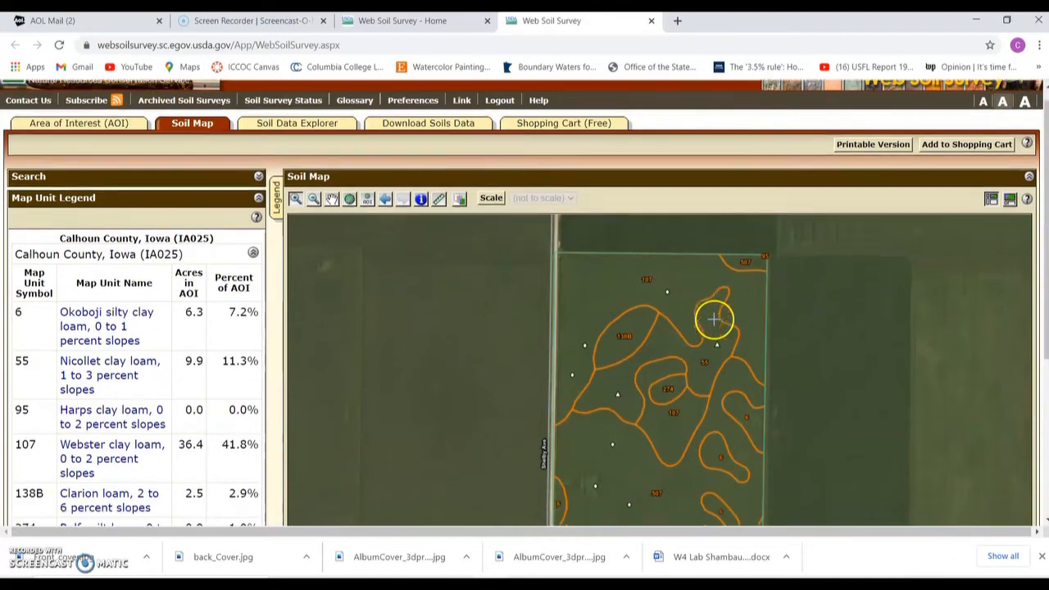
scroll(715, 319, down, 2)
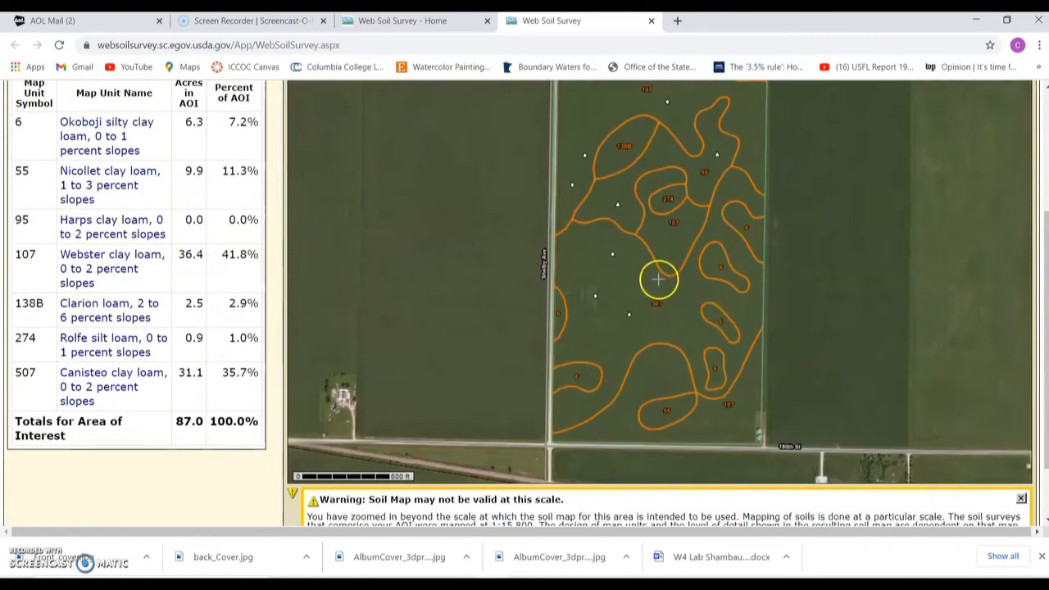
scroll(614, 281, up, 2)
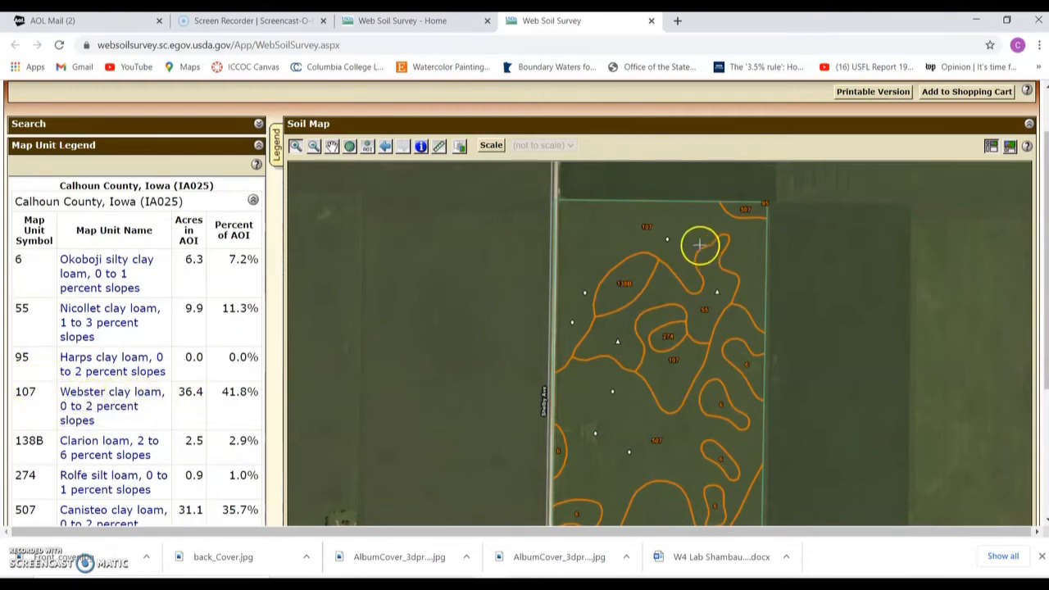
click(104, 398)
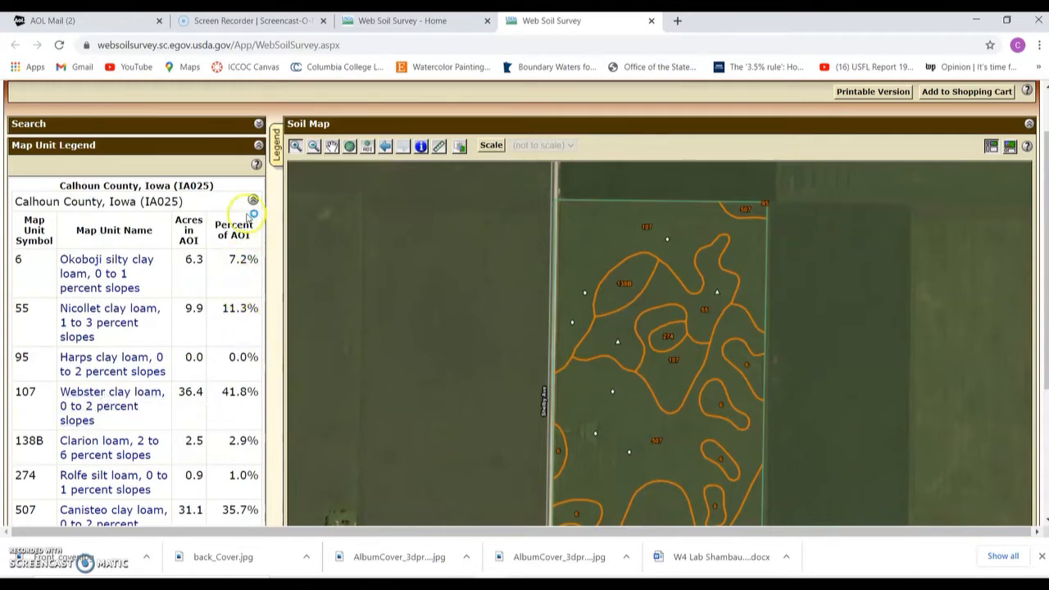
scroll(222, 374, down, 2)
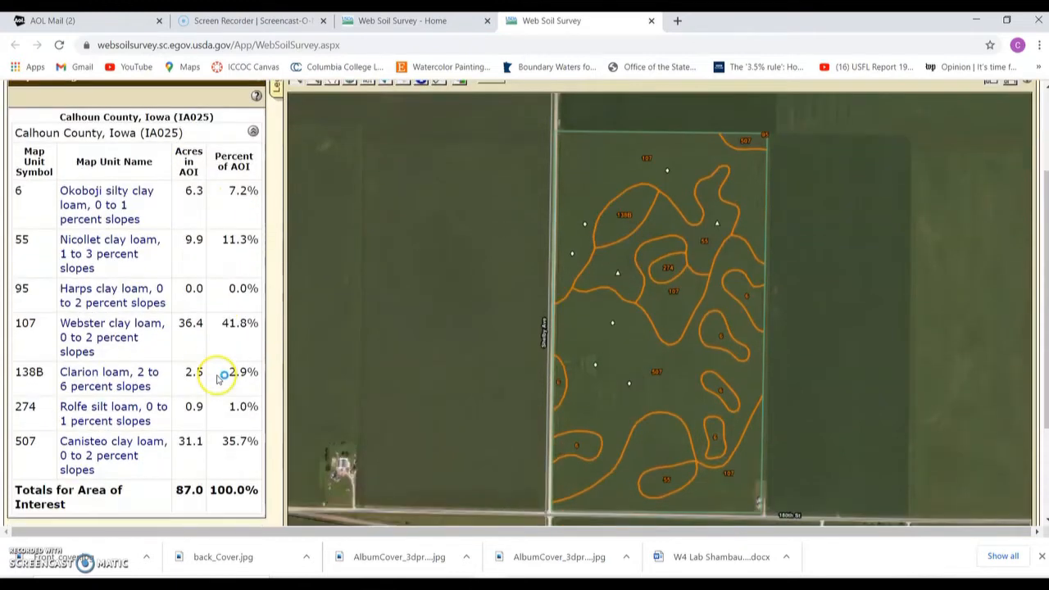
scroll(217, 378, up, 2)
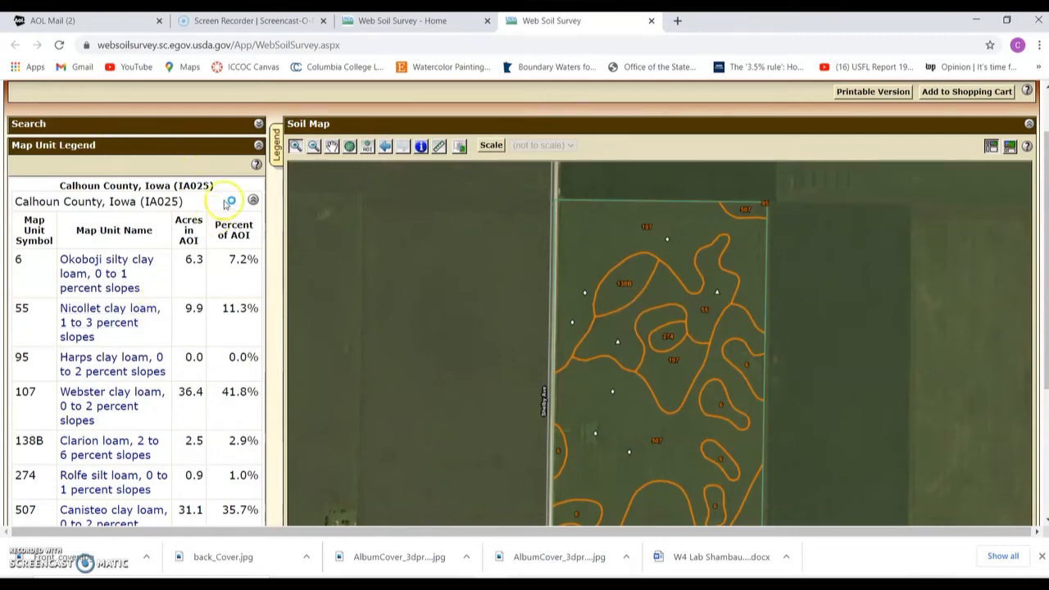
Collapse the Map Unit Legend and expand it again.
click(259, 146)
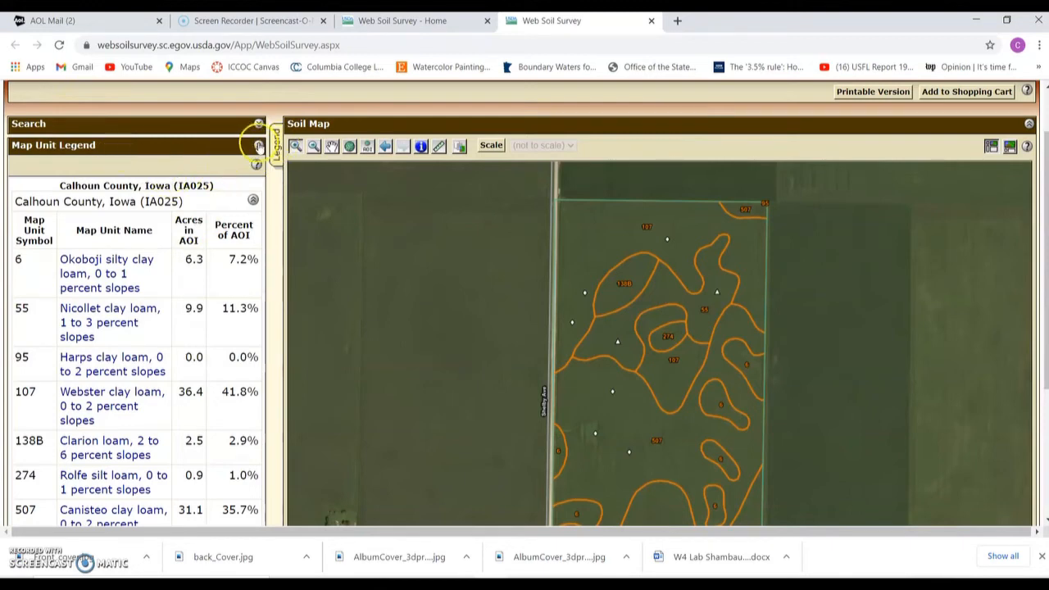
click(258, 146)
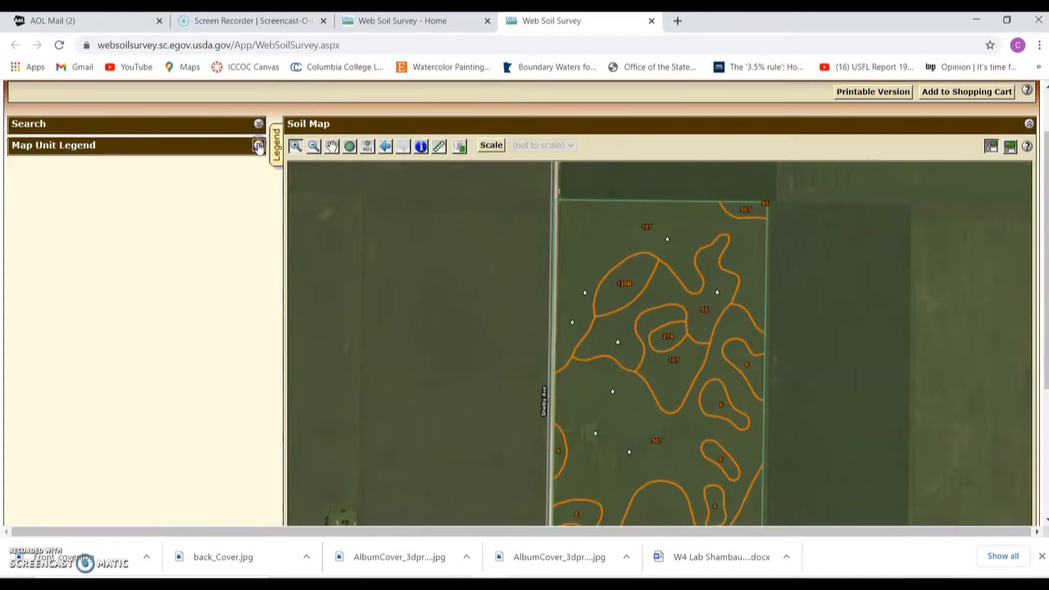
scroll(197, 260, up, 2)
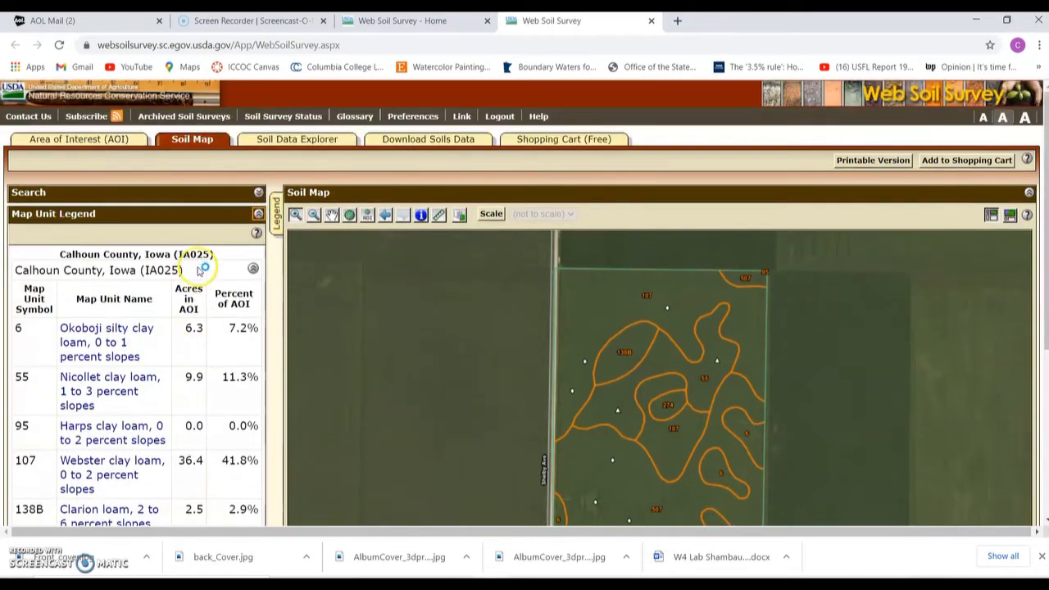
Open the Soil Data Explorer's suitability and limitation ratings and look through the Disaster Recovery Planning category.
click(312, 140)
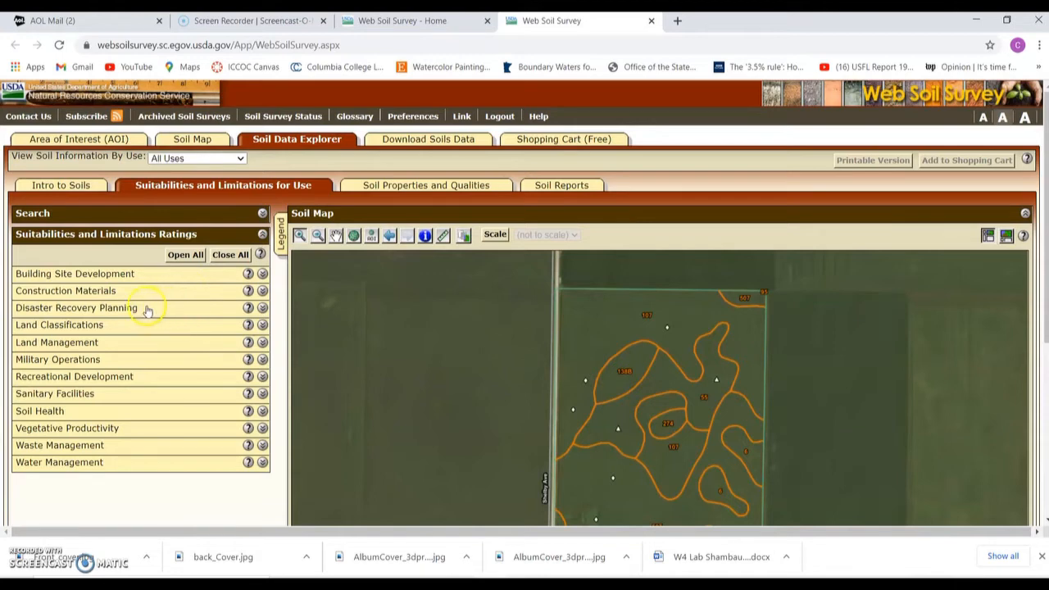
click(167, 308)
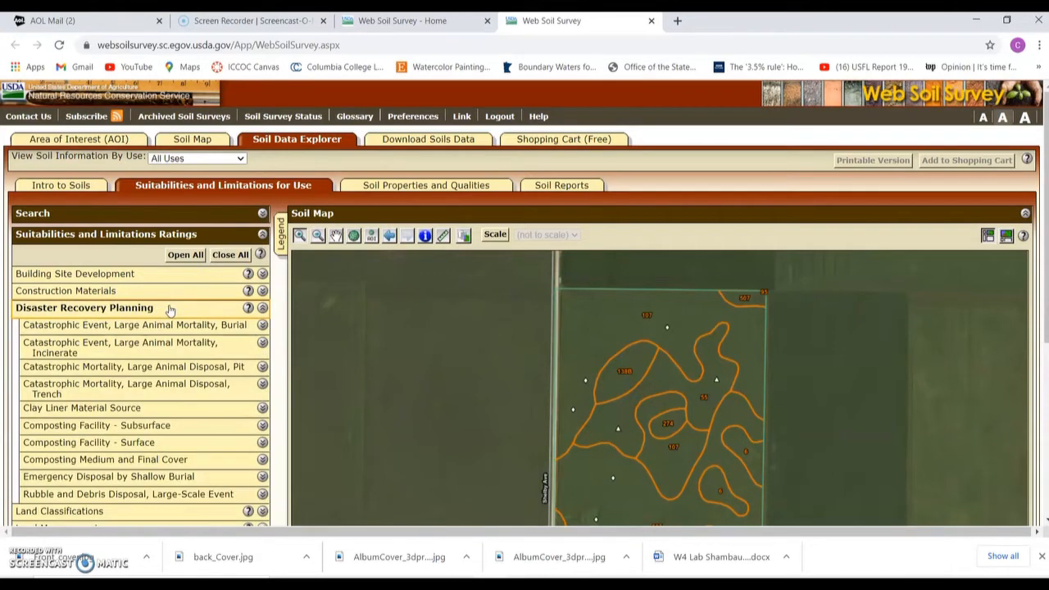
click(168, 308)
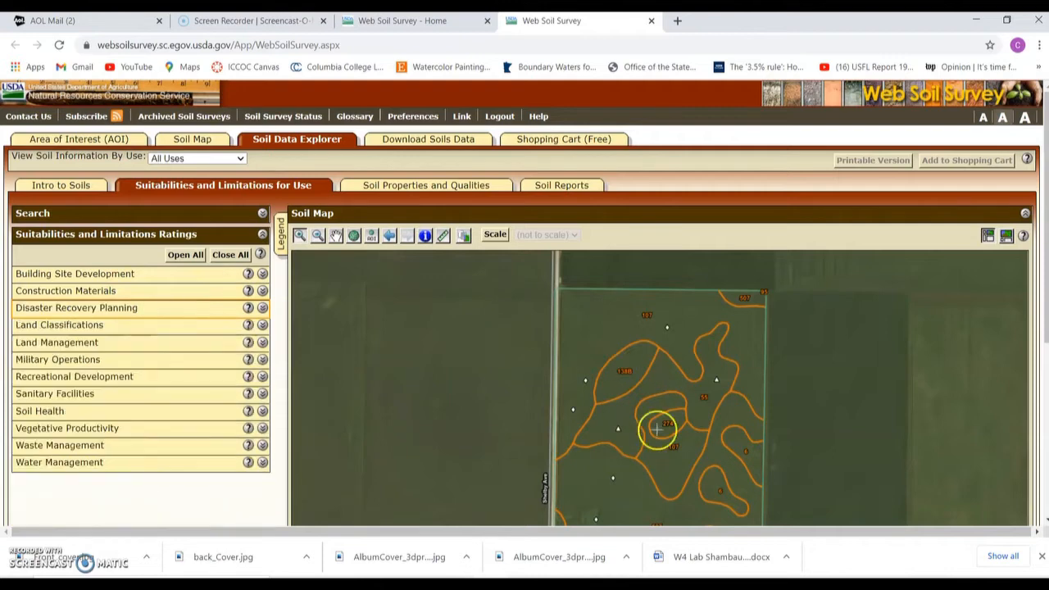
Map the Erosion Hazard (Off-Road, Off-Trail) rating from the Land Management category for the field and view the rated polygons.
click(86, 344)
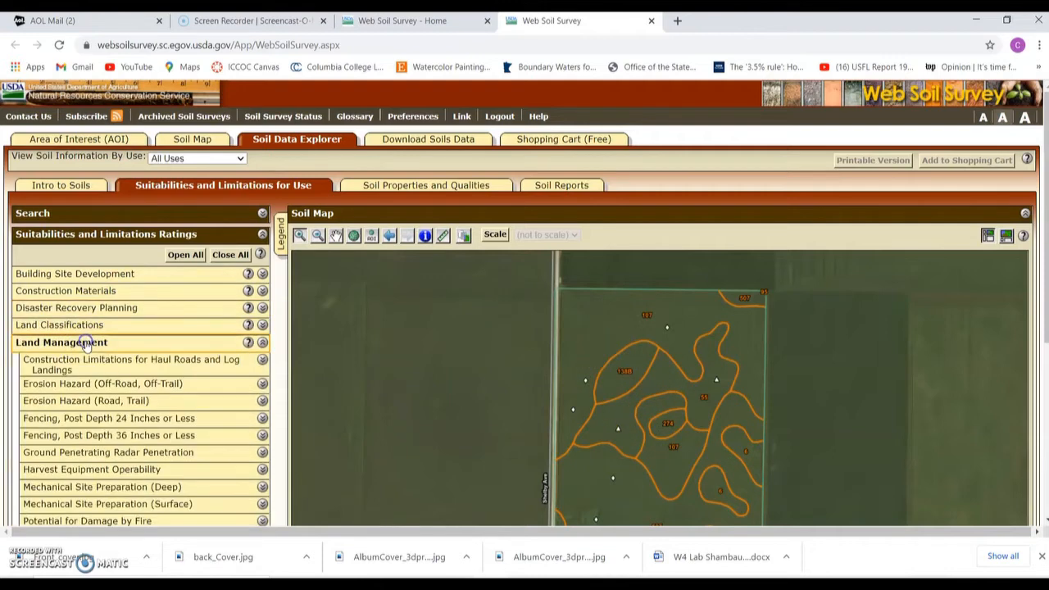
click(100, 385)
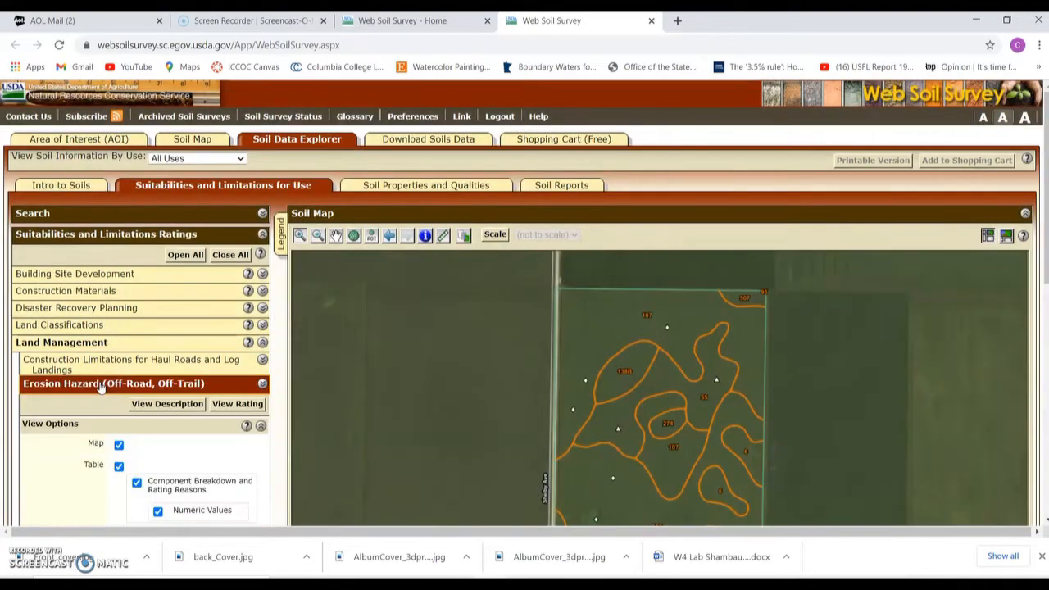
scroll(156, 424, down, 2)
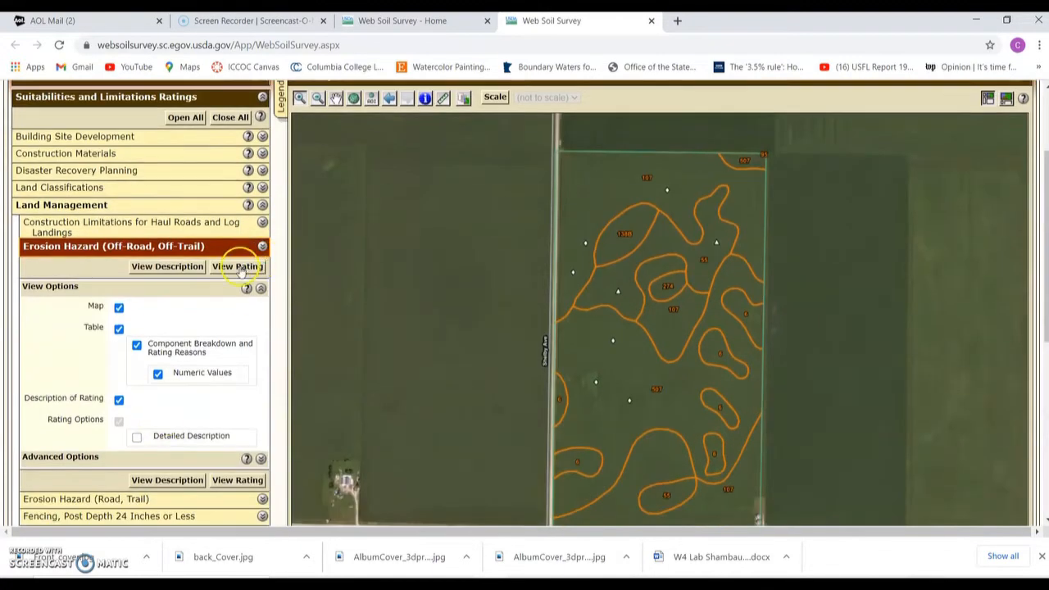
click(238, 267)
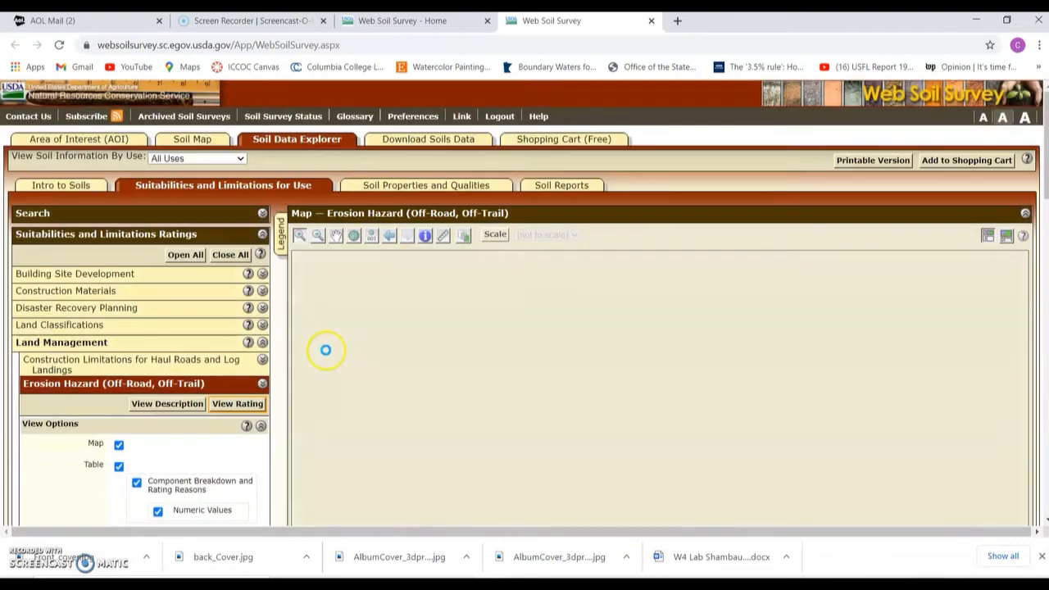
scroll(404, 357, down, 2)
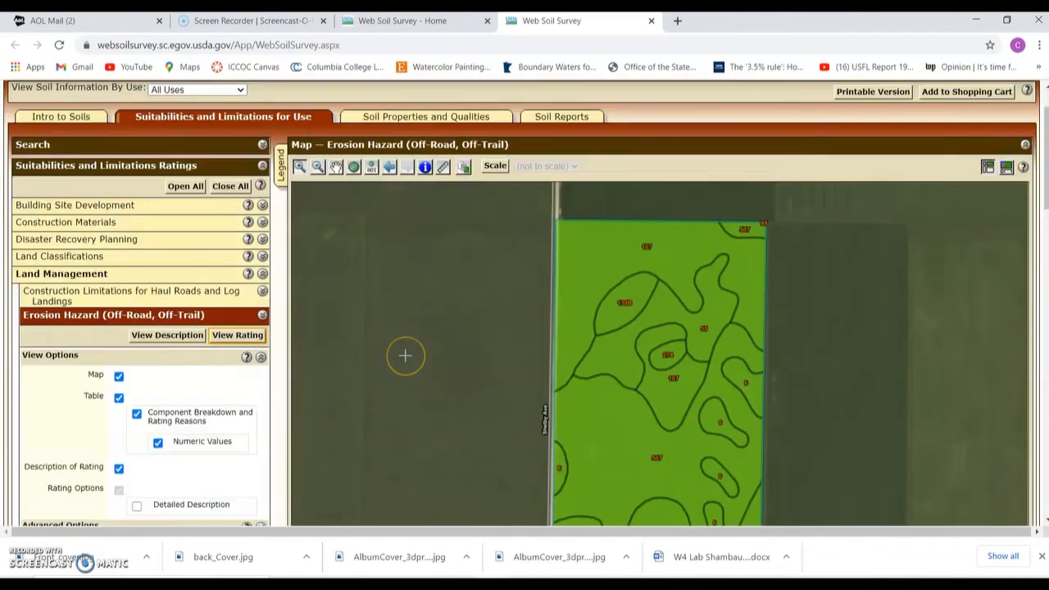
scroll(404, 354, down, 1)
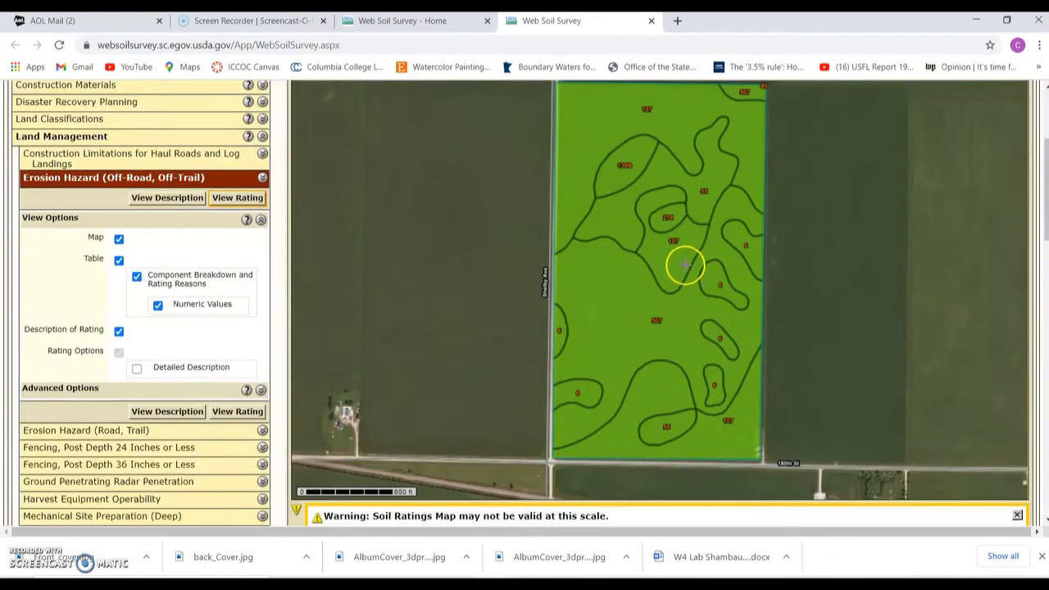
Read the description of the Erosion Hazard (Off-Road, Off-Trail) rating and close it.
click(174, 413)
scroll(755, 173, down, 3)
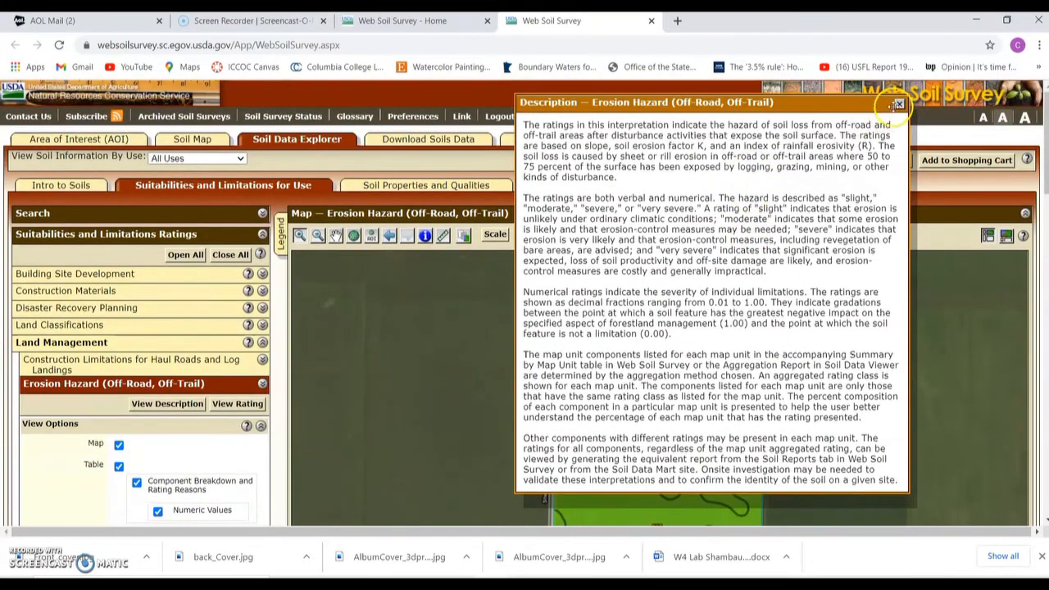
click(891, 105)
scroll(466, 281, up, 3)
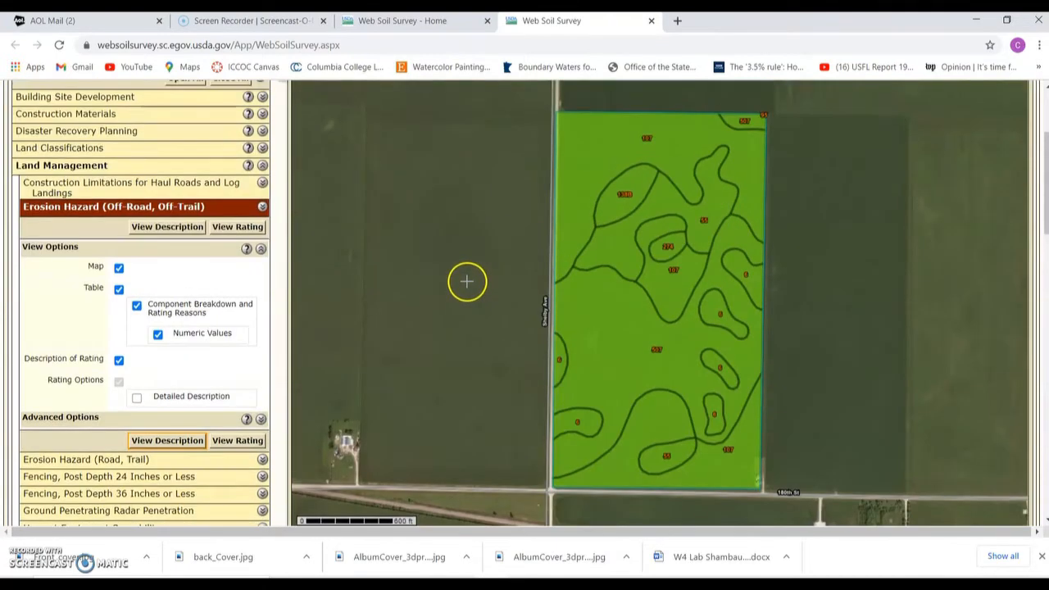
scroll(466, 281, up, 1)
scroll(467, 281, down, 2)
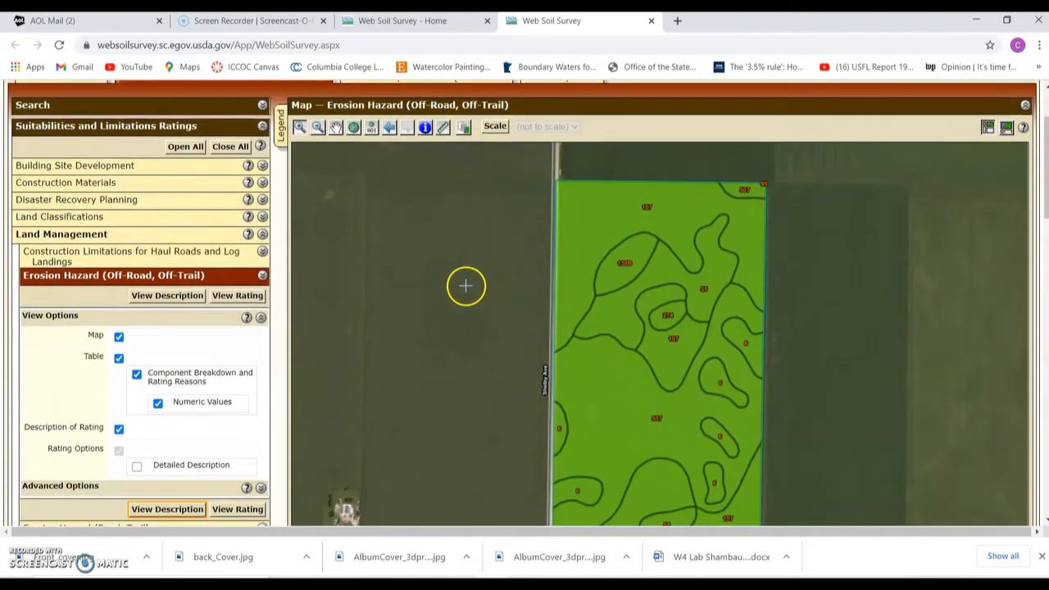
Generate the printable Erosion Hazard report with the Field_Boundary subtitle, Fit to page scale, A portrait sheet and UTM coordinate ticks.
scroll(860, 279, up, 1)
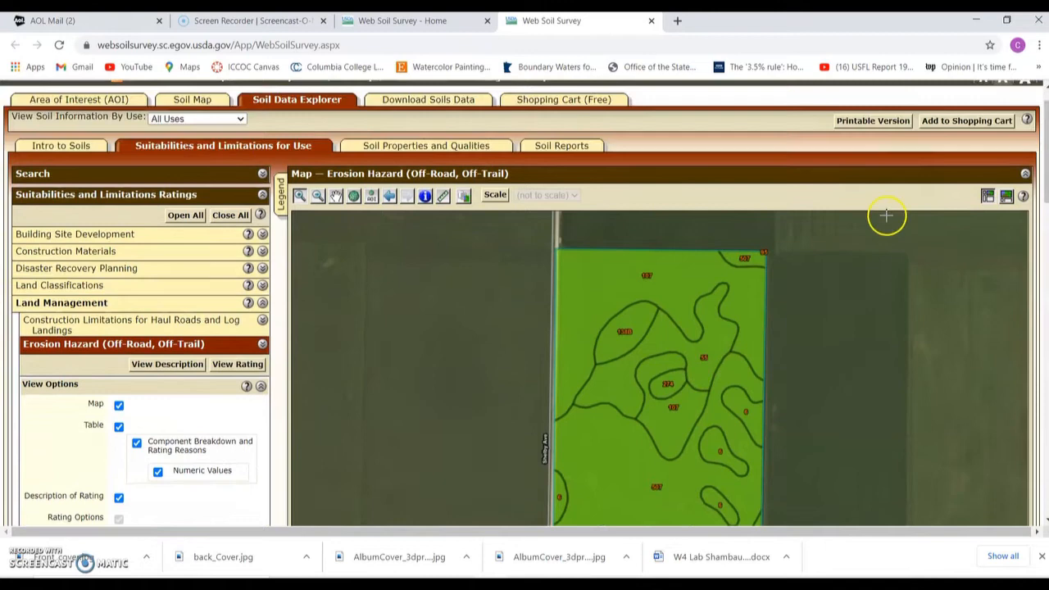
click(875, 123)
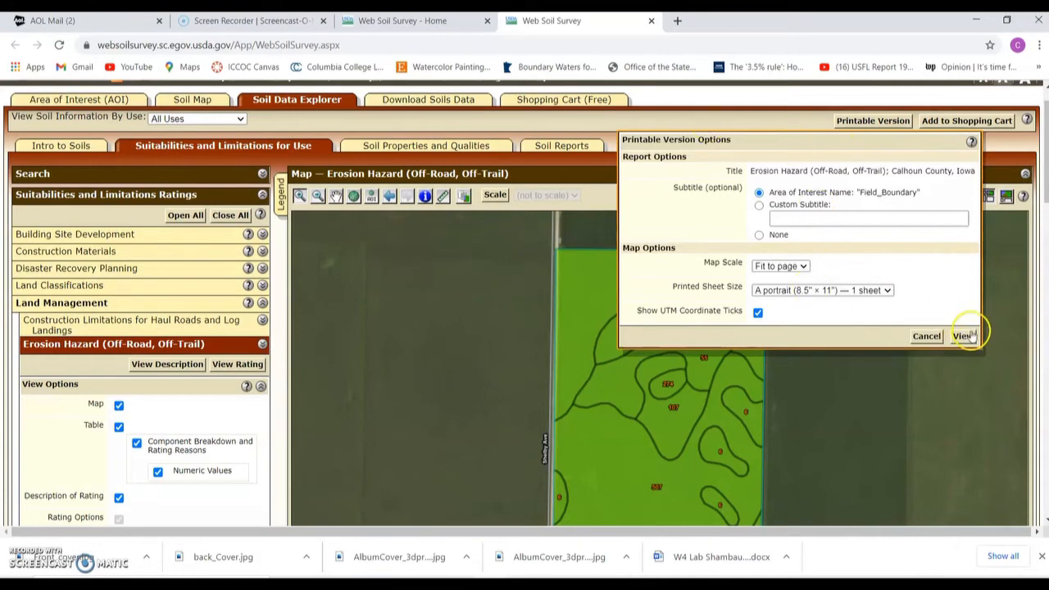
click(963, 336)
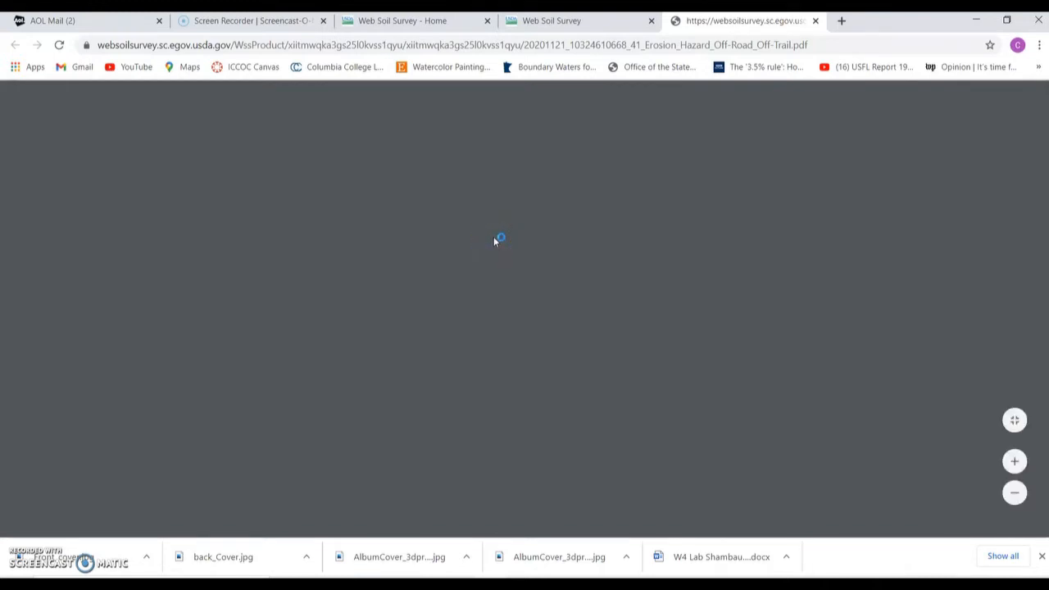
Review the Erosion Hazard PDF's map, legend and map unit rating table, and close the report.
scroll(528, 258, down, 2)
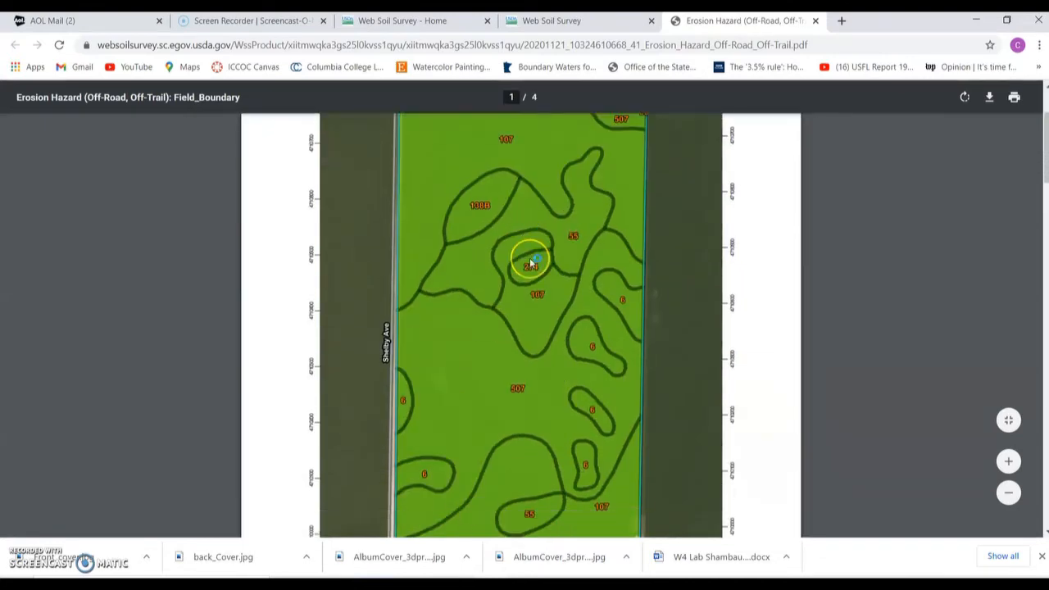
scroll(529, 261, down, 10)
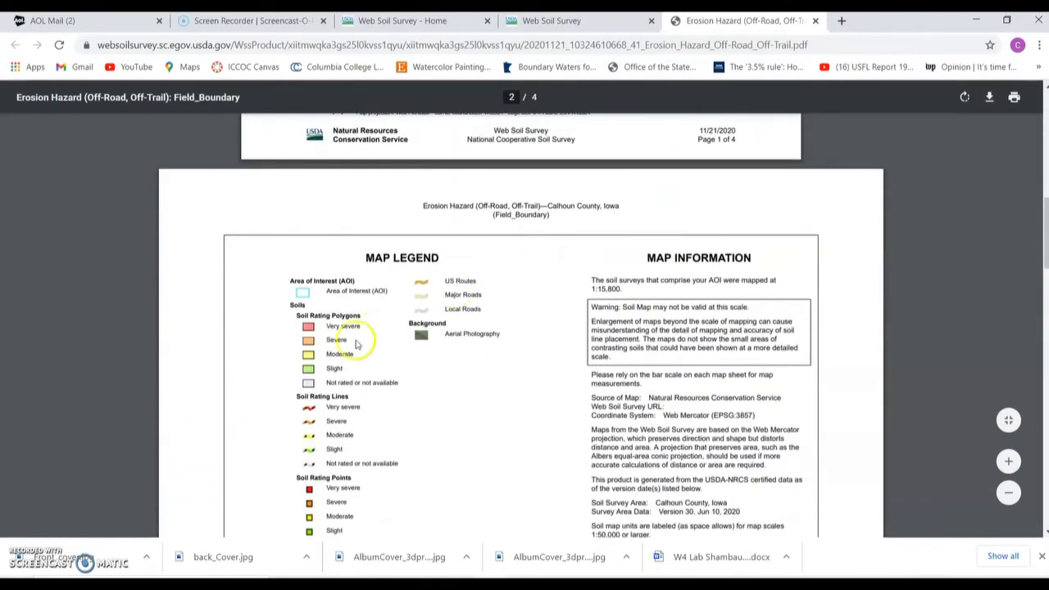
scroll(391, 326, down, 1)
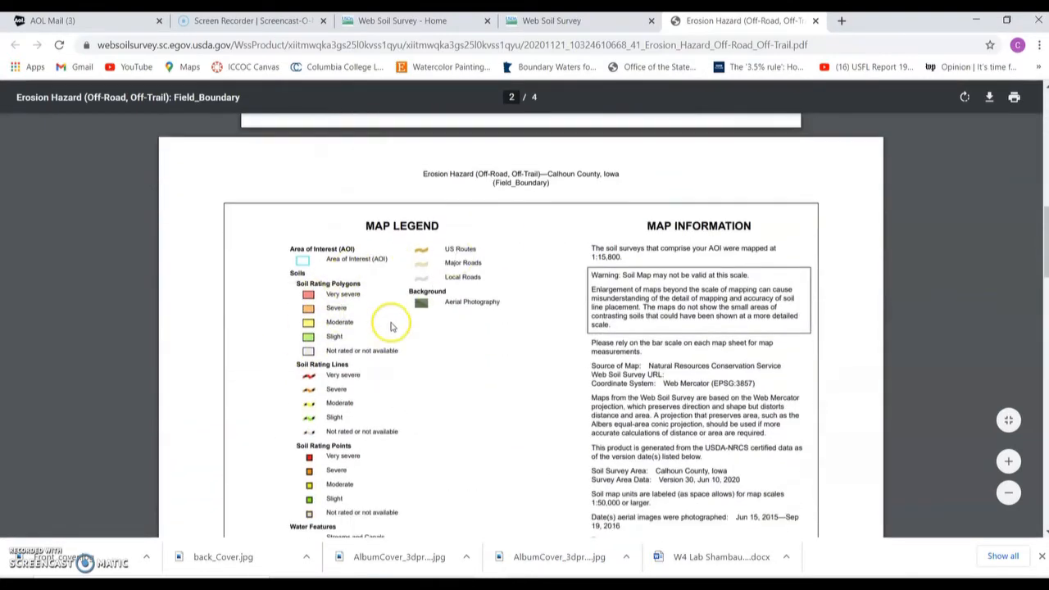
scroll(401, 308, down, 12)
scroll(480, 304, up, 2)
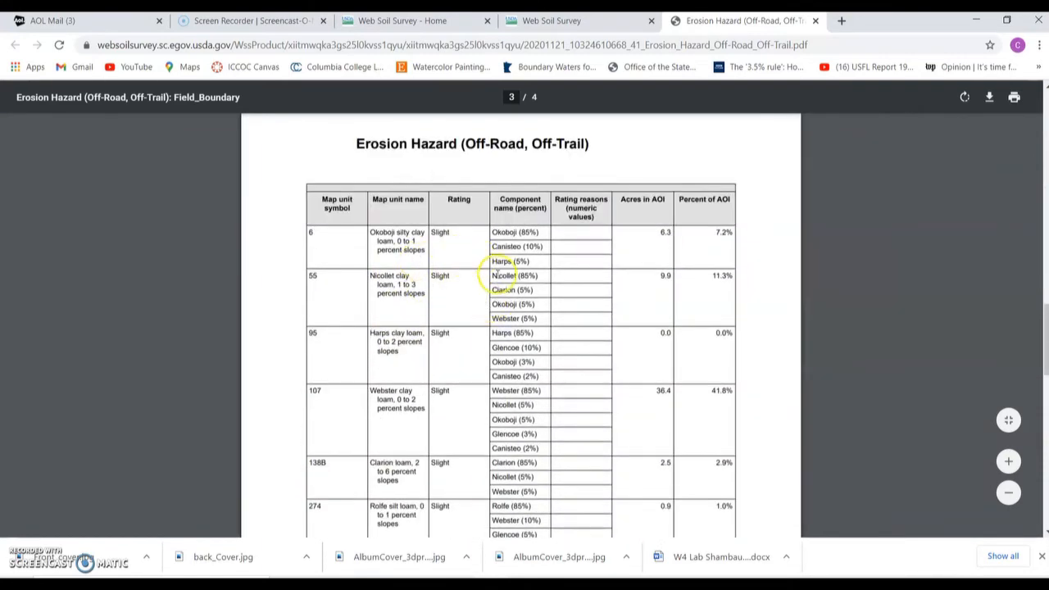
scroll(497, 274, up, 5)
scroll(498, 277, up, 8)
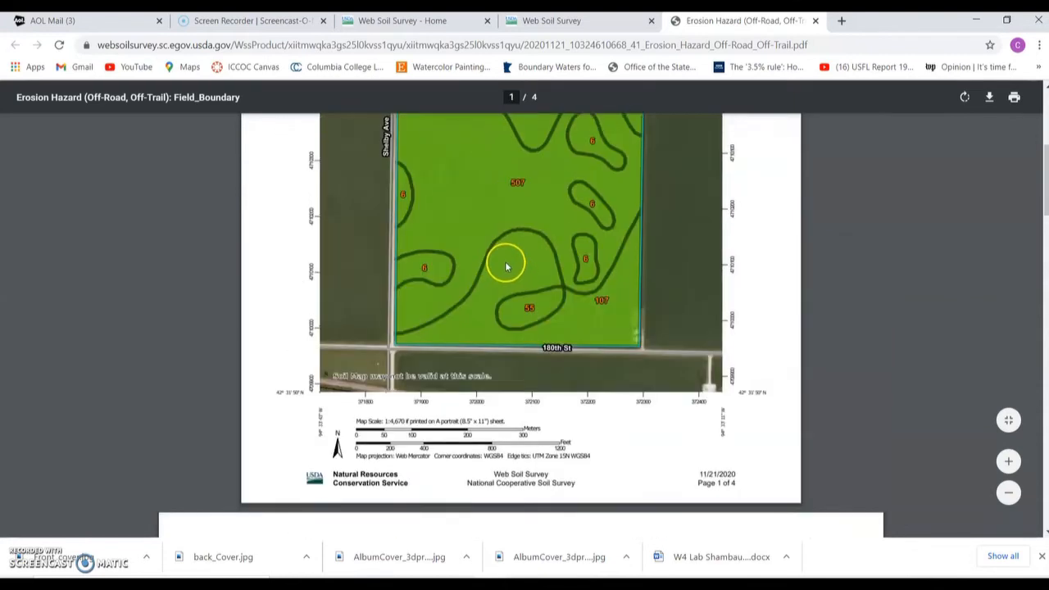
scroll(507, 259, up, 1)
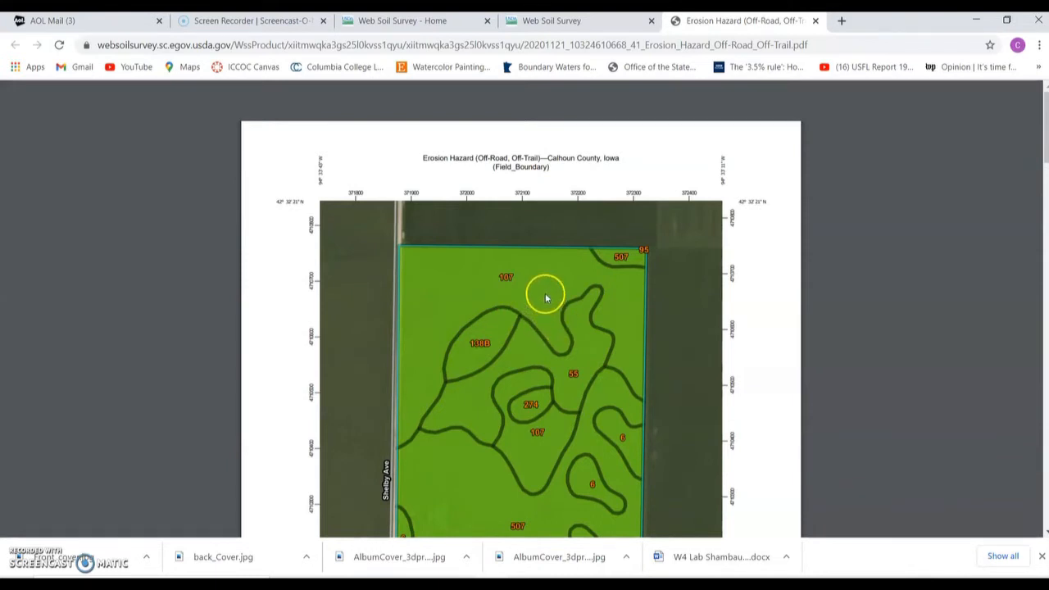
scroll(544, 296, down, 5)
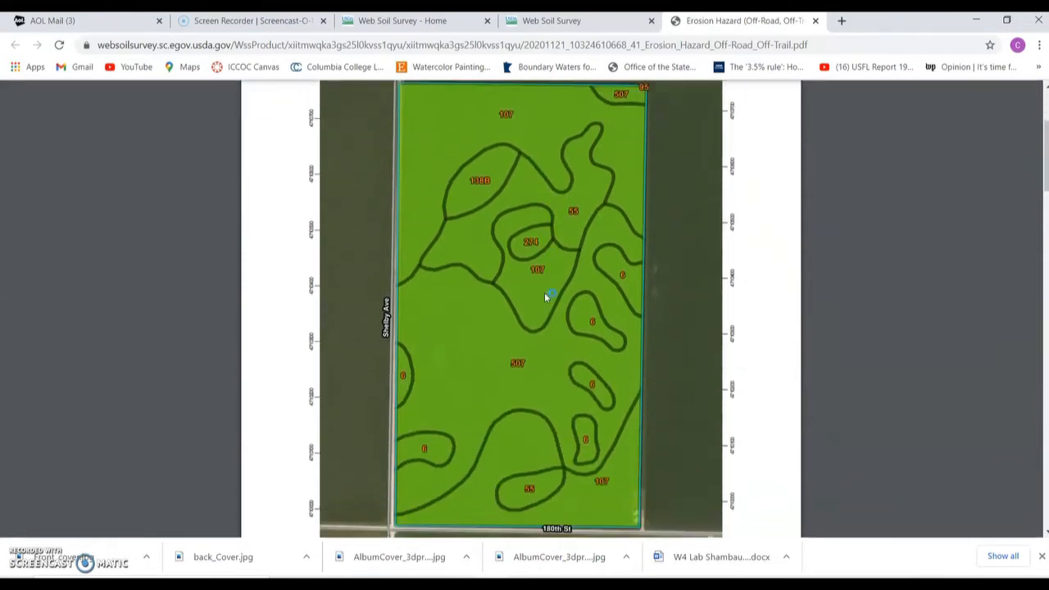
scroll(545, 296, down, 3)
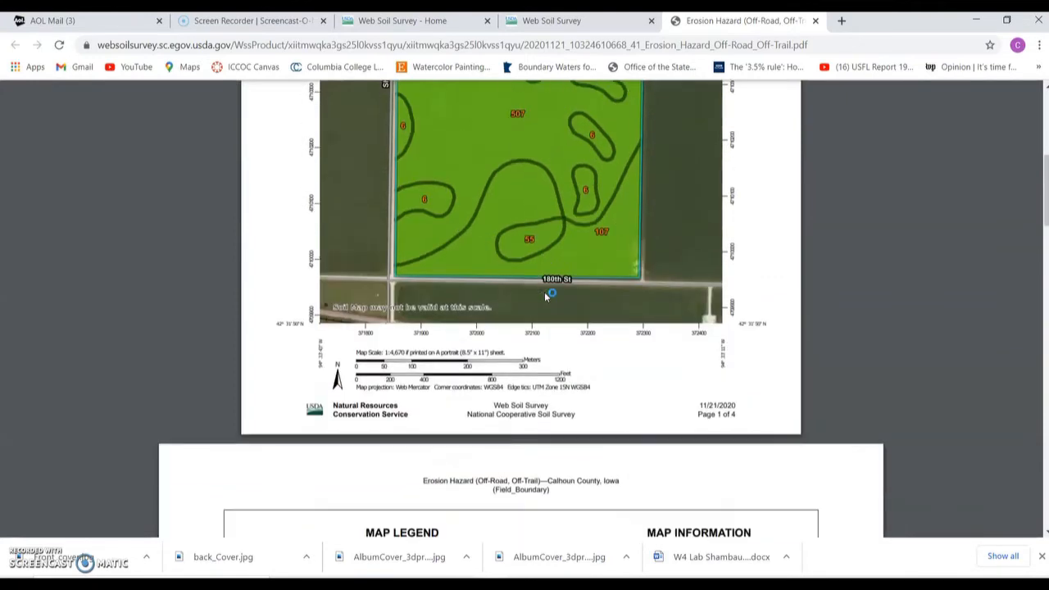
scroll(544, 294, up, 8)
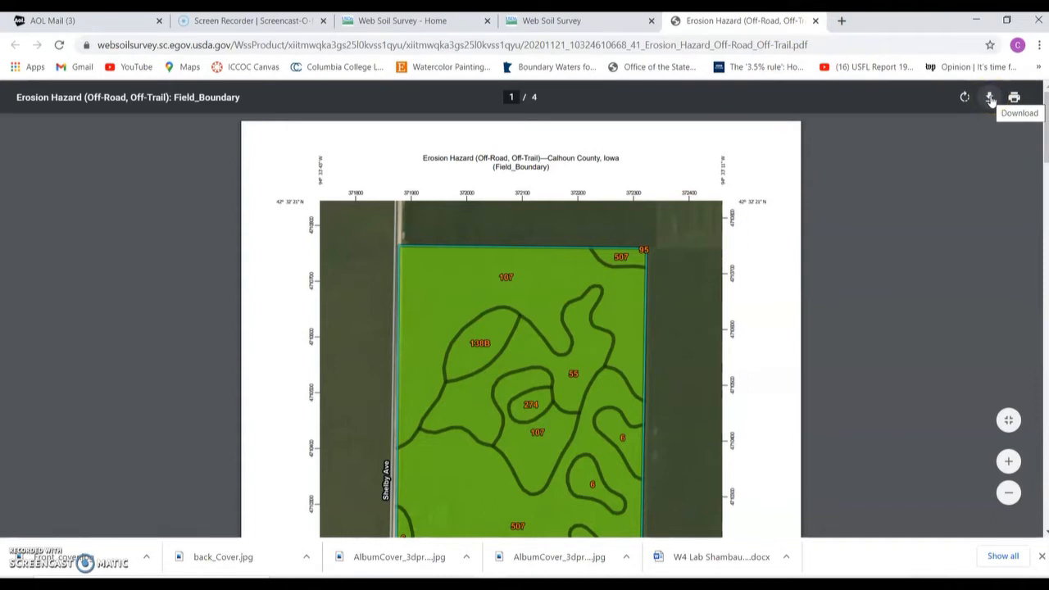
click(815, 22)
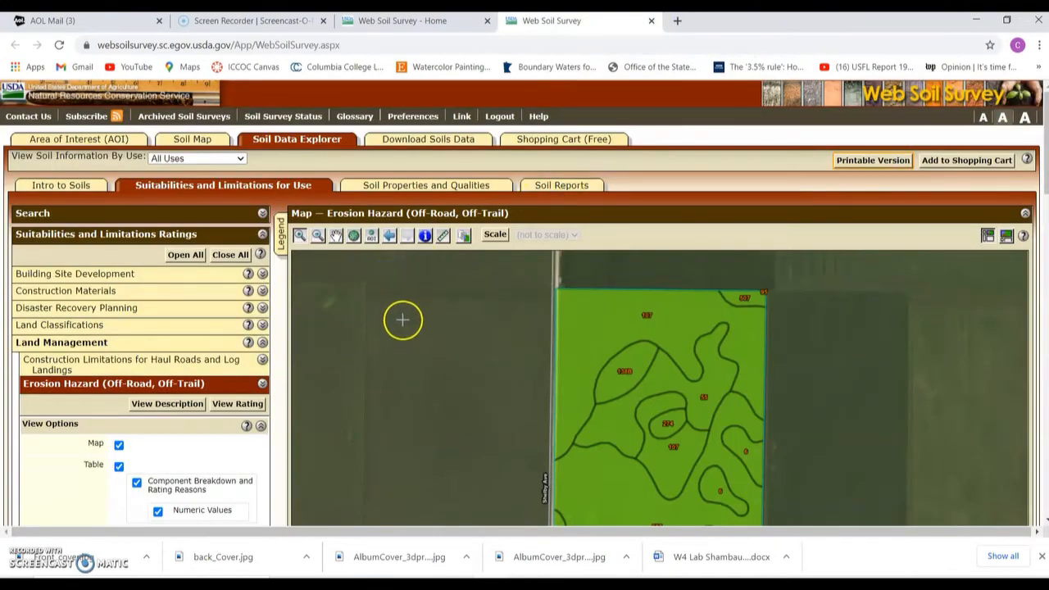
Create a download link for the SSURGO soils data package of the Field_Boundary AOI.
click(434, 141)
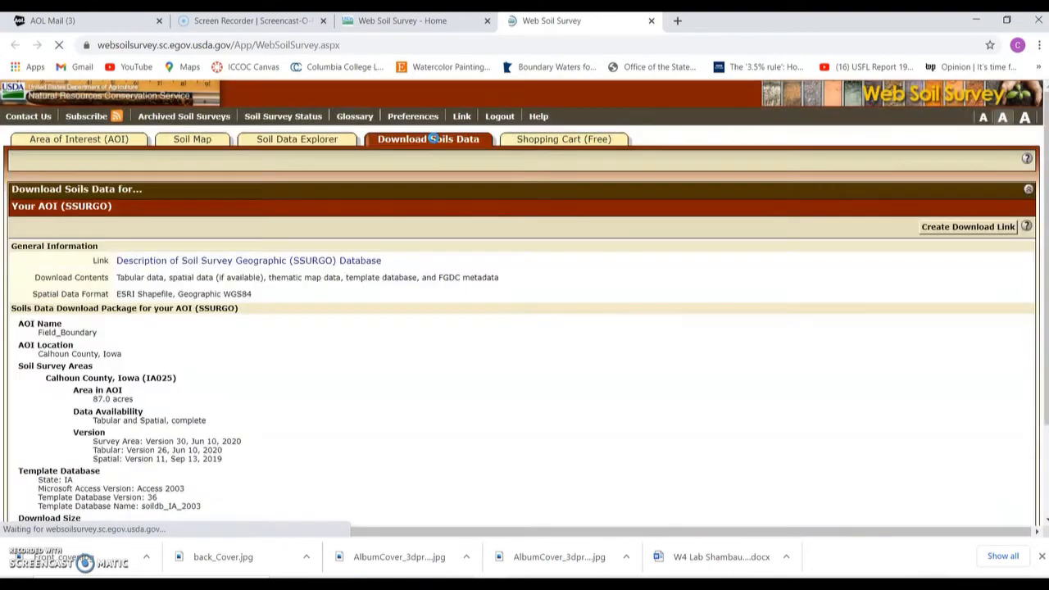
scroll(377, 328, down, 3)
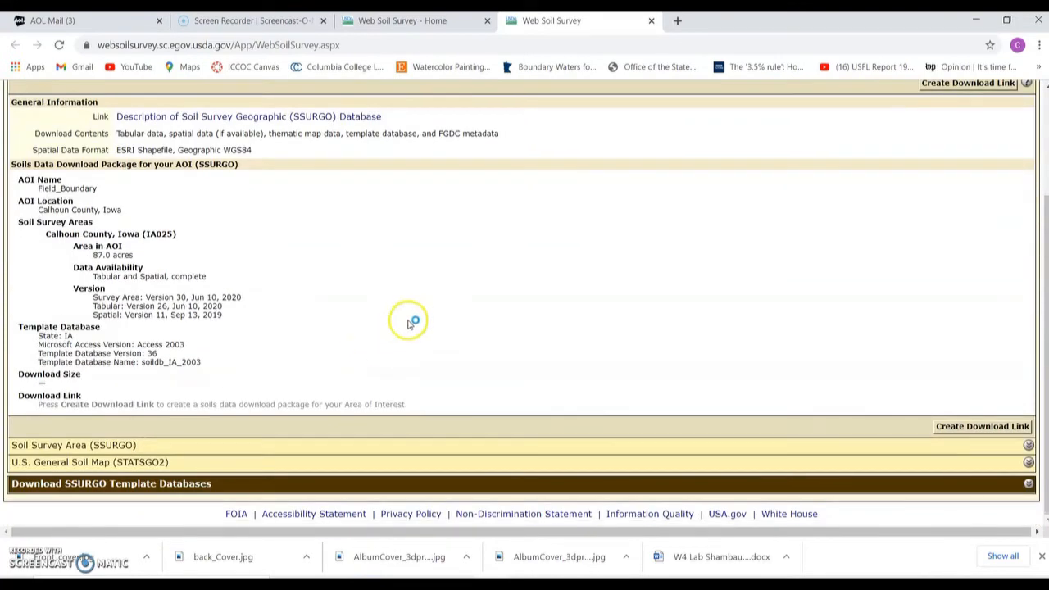
scroll(484, 319, up, 2)
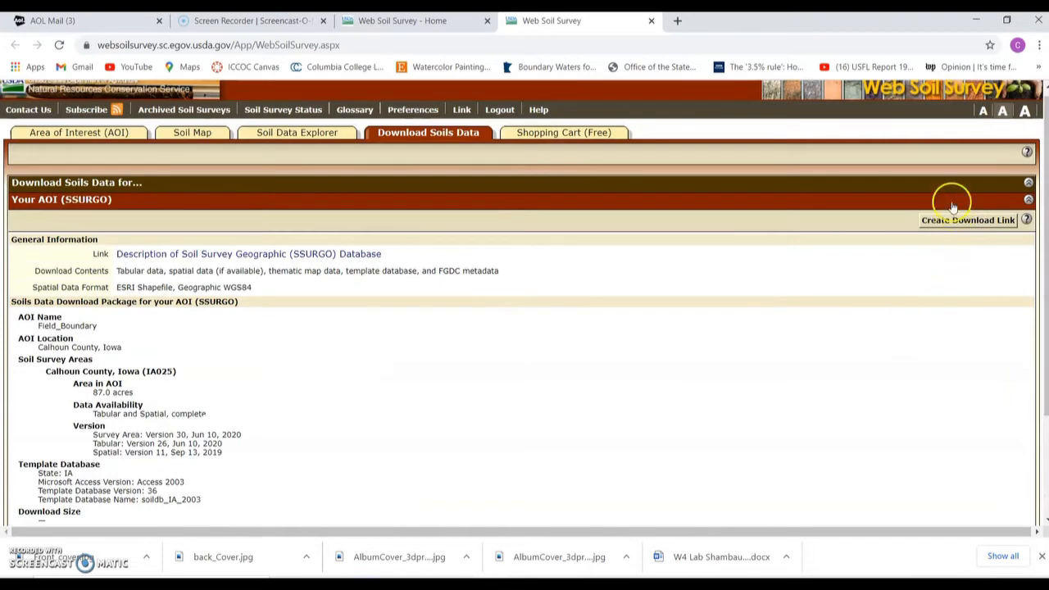
click(971, 220)
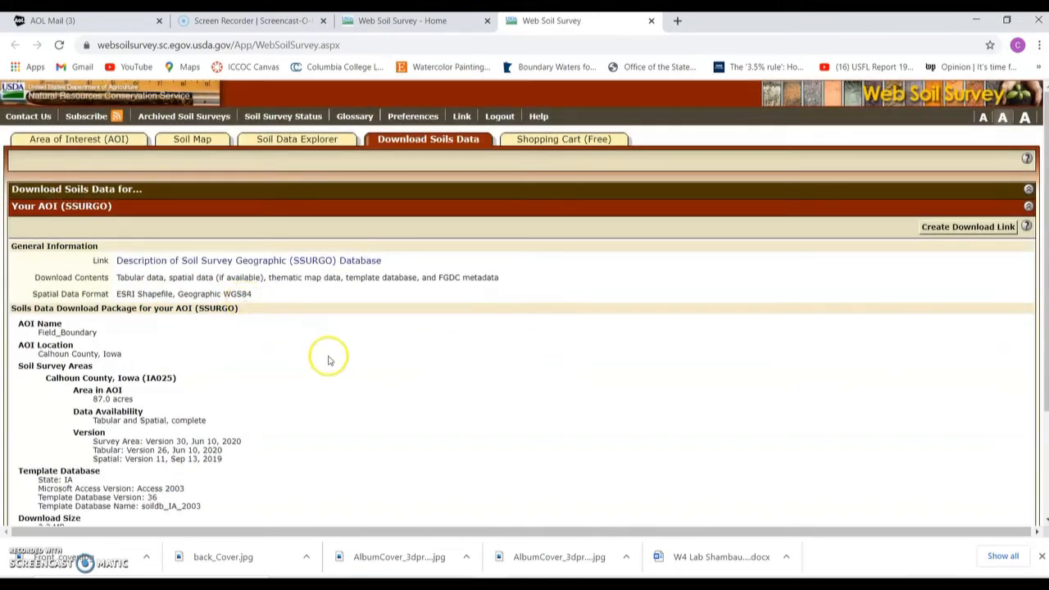
Download the AOI's soils data package wss_aoi_2020-11-21_10-33-57.zip.
scroll(332, 361, down, 1)
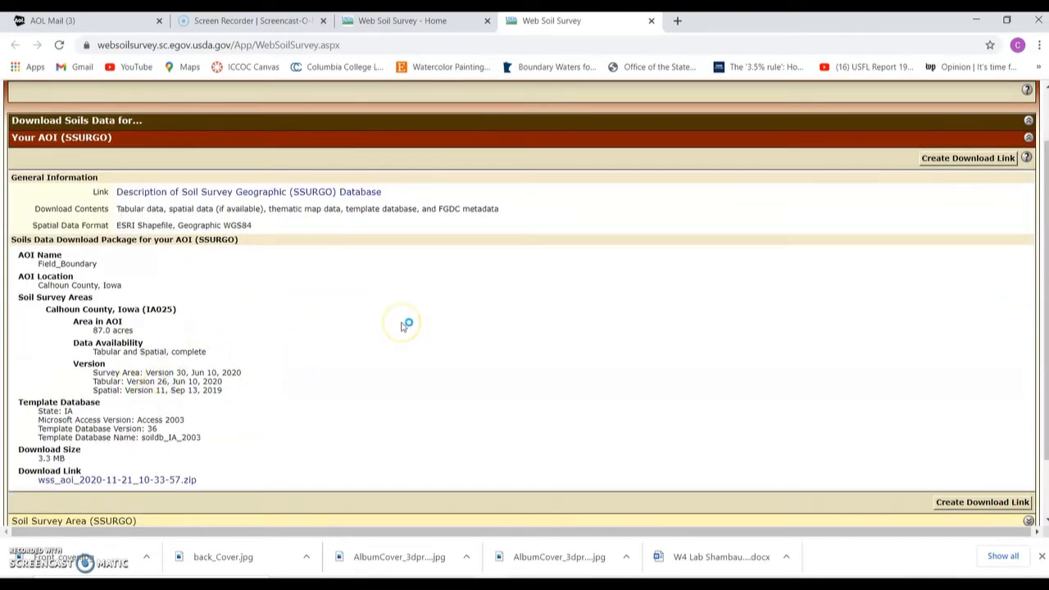
scroll(403, 324, down, 1)
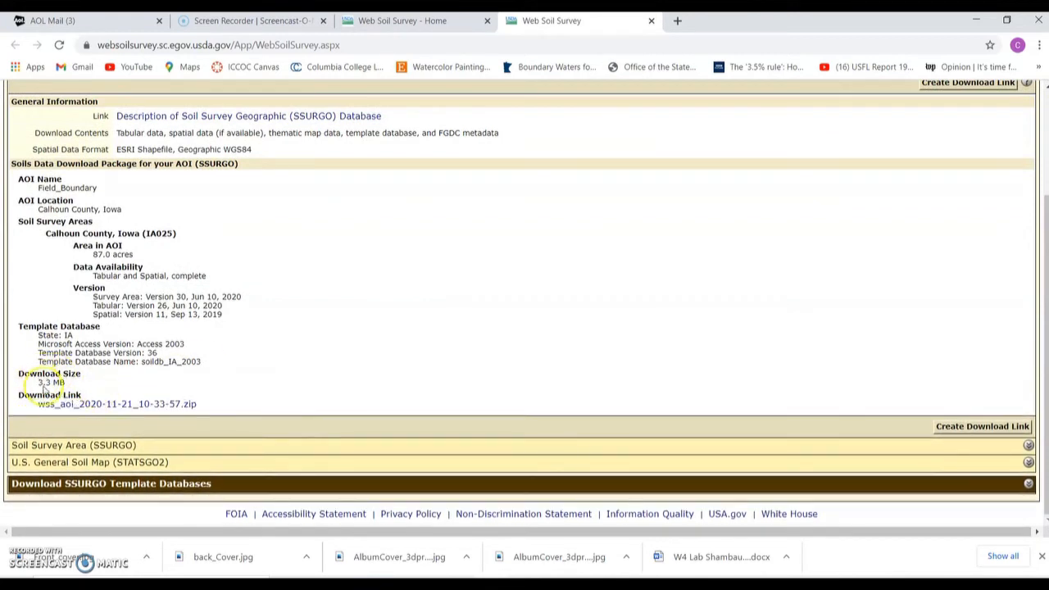
click(149, 405)
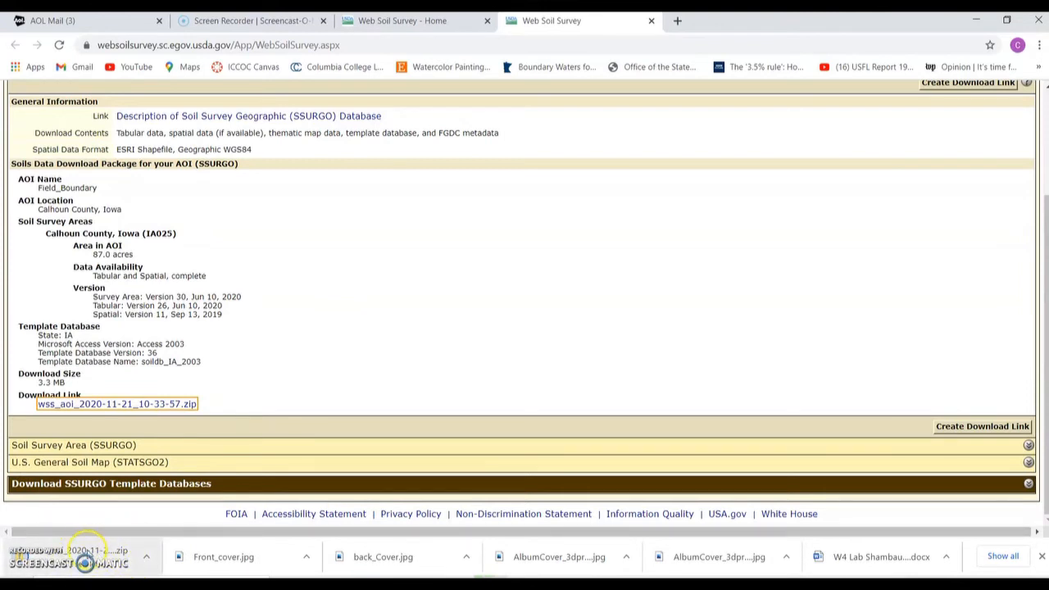
Open the downloaded soils data zip archive.
click(88, 549)
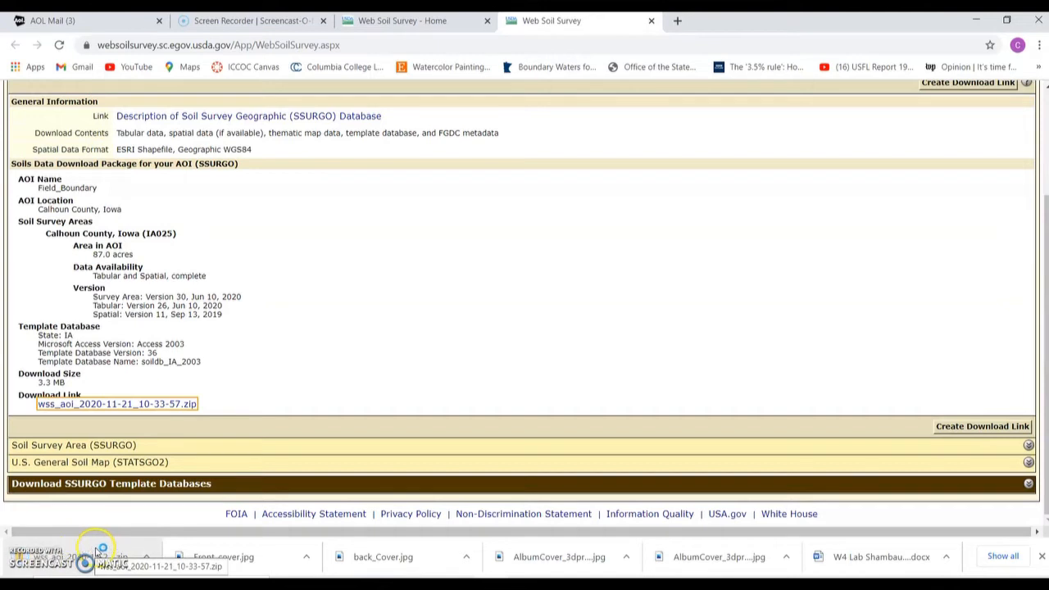
click(147, 557)
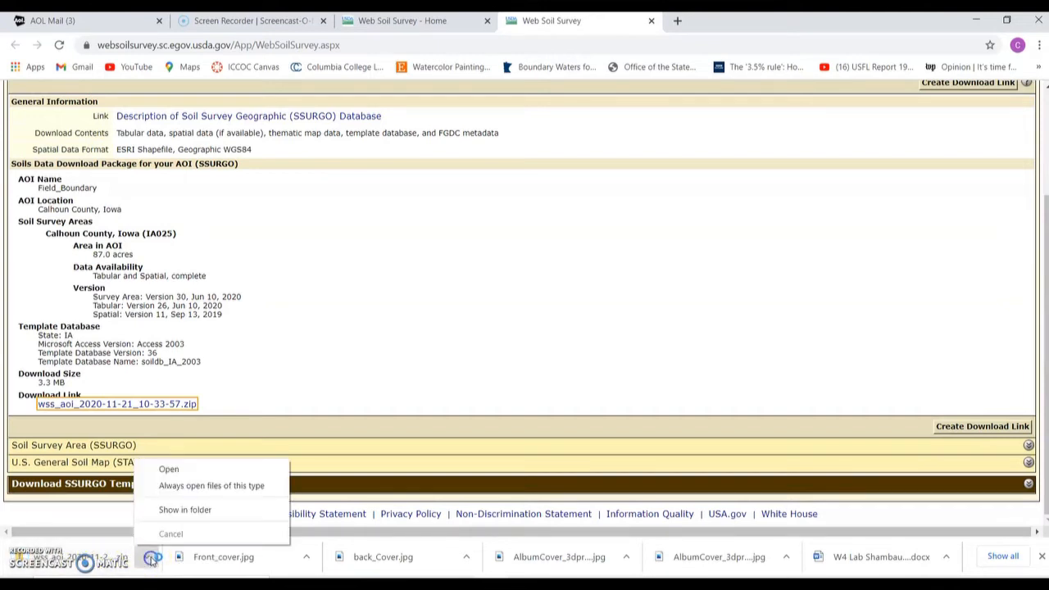
click(197, 475)
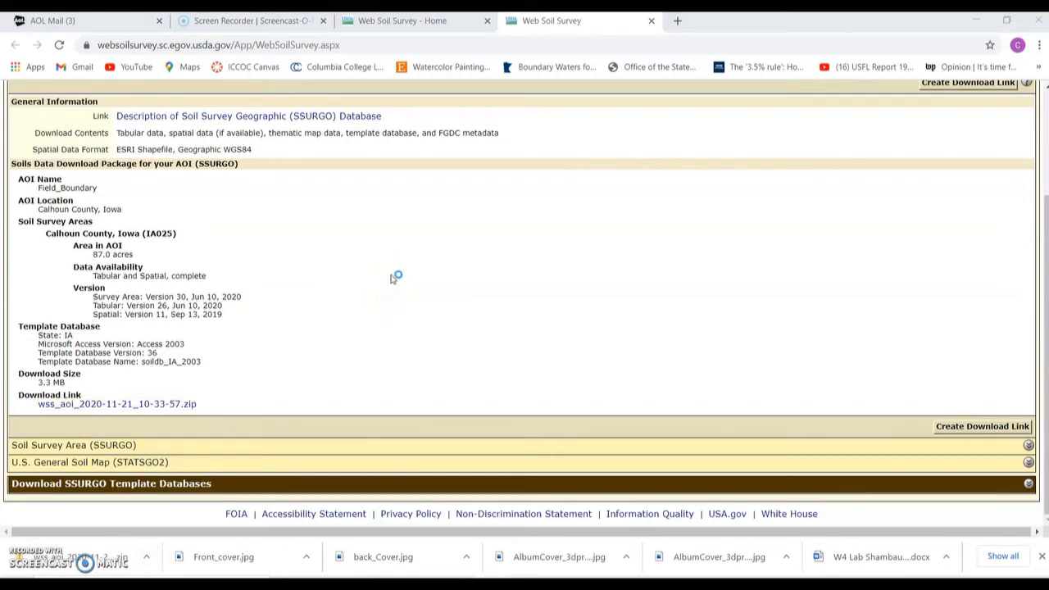
Try to copy the wss_aoi_2020-11-21_10-33-57 folder out of the open zip archive to the C: drive.
click(284, 167)
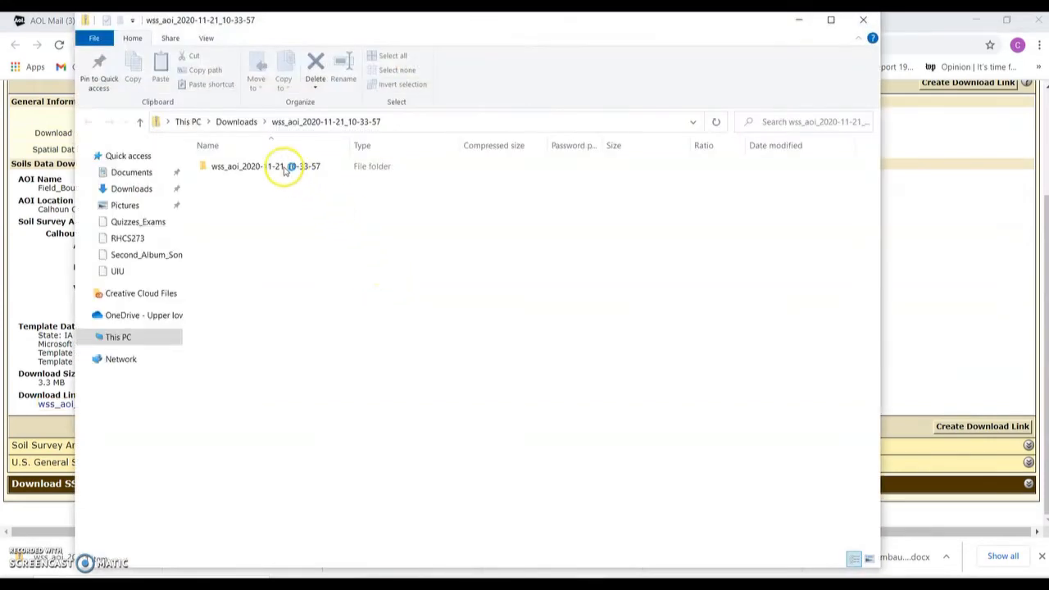
click(282, 166)
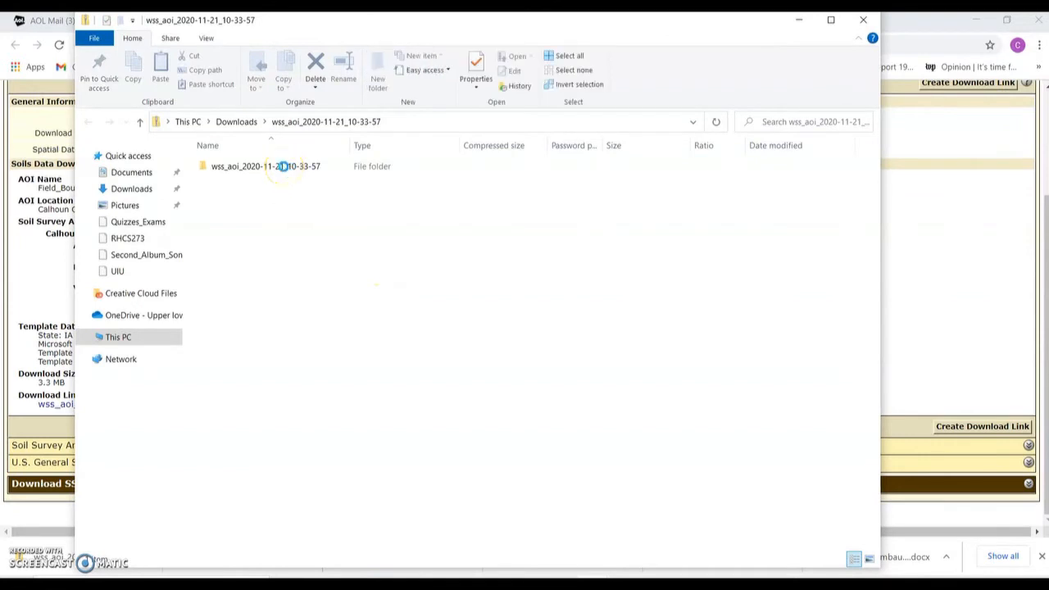
right_click(285, 167)
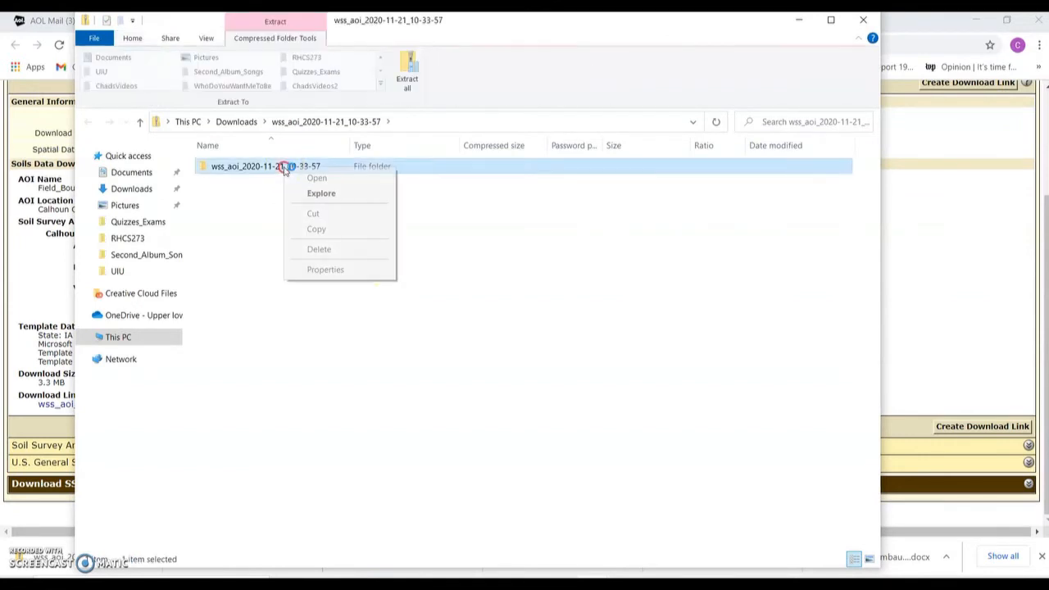
click(327, 230)
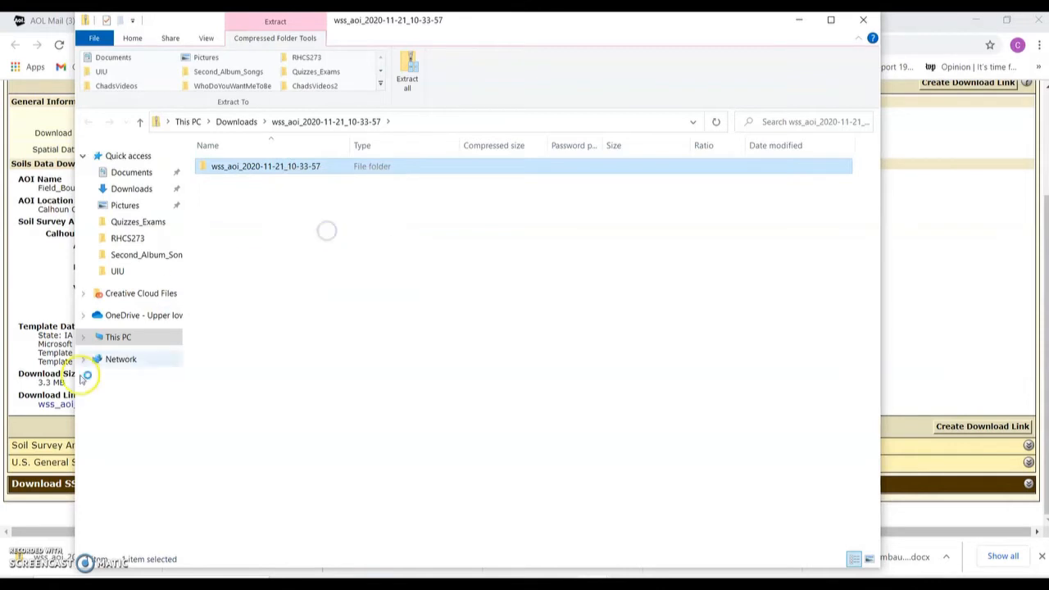
click(115, 337)
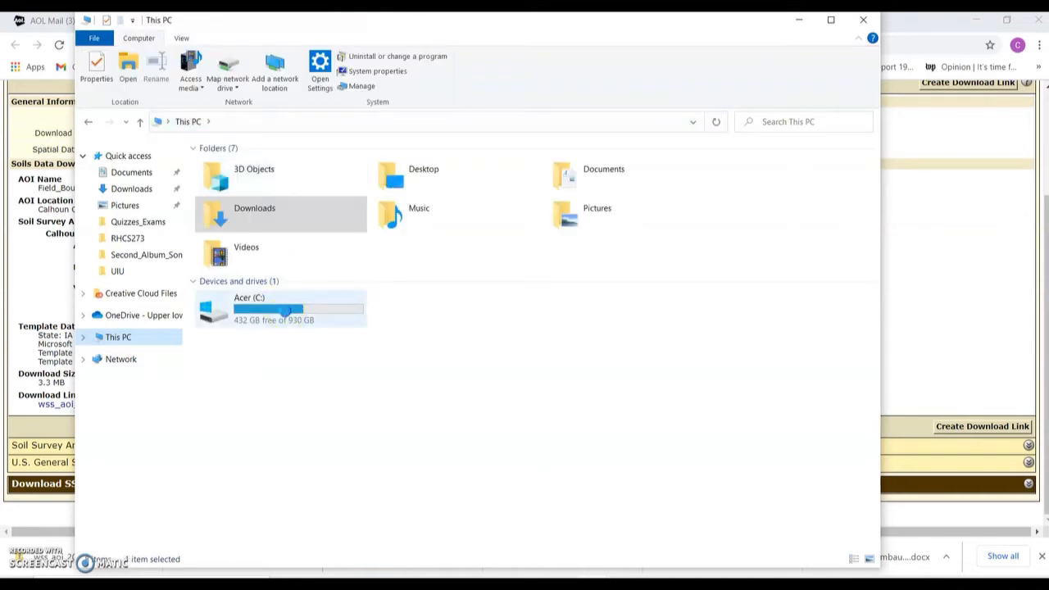
click(286, 310)
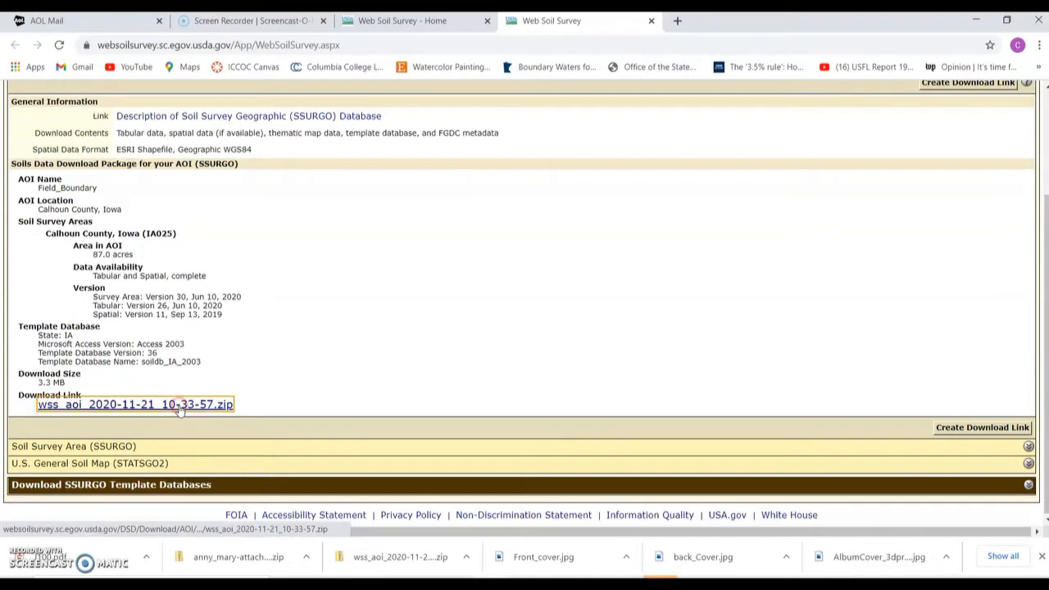
Download wss_aoi_2020-11-21_10-33-57.zip again and show the downloaded file in its folder.
right_click(177, 406)
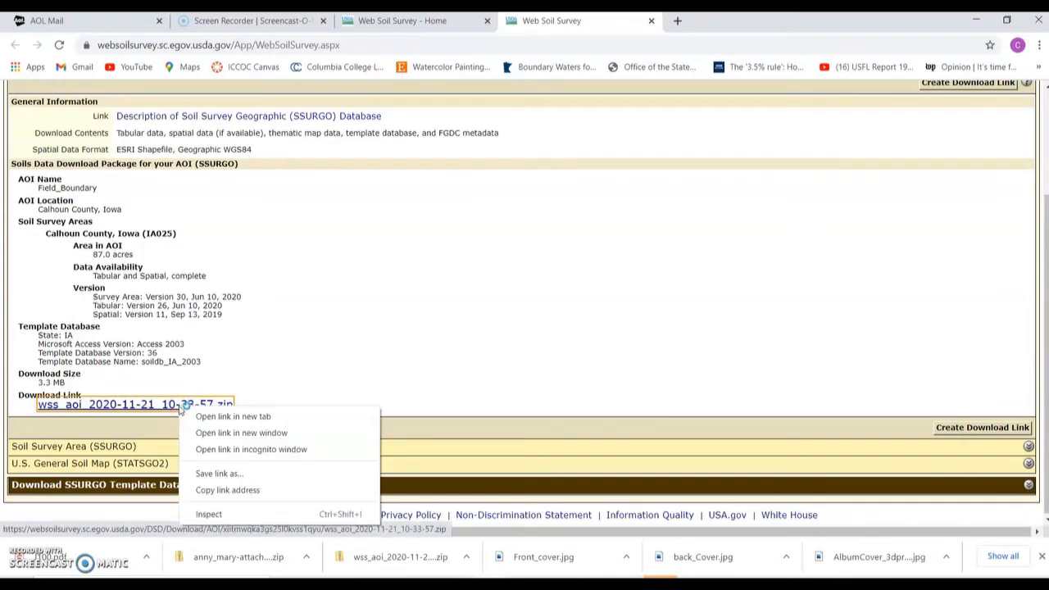
click(264, 356)
click(169, 405)
click(342, 310)
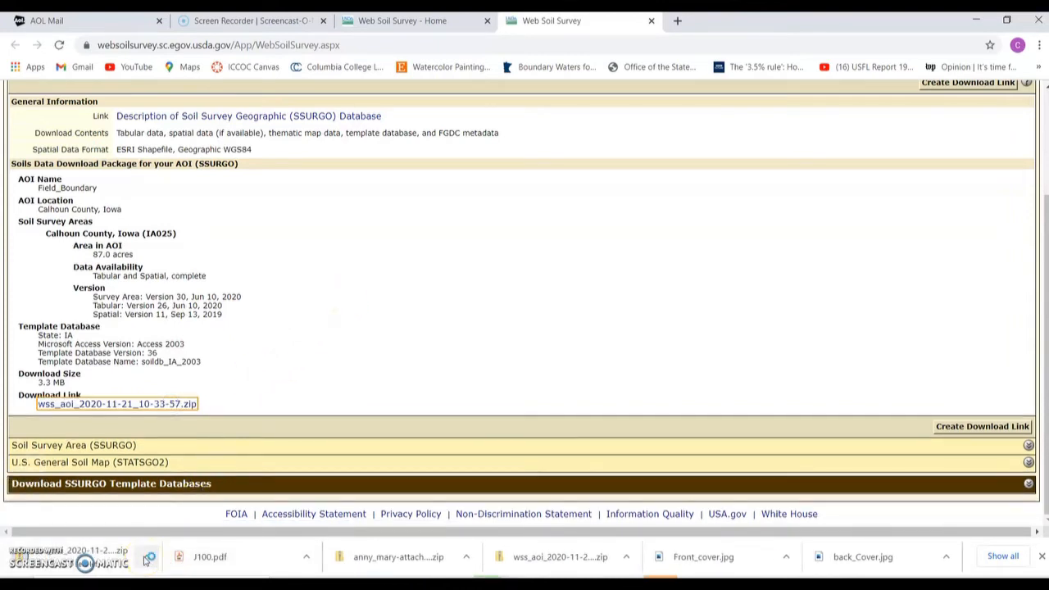
right_click(145, 557)
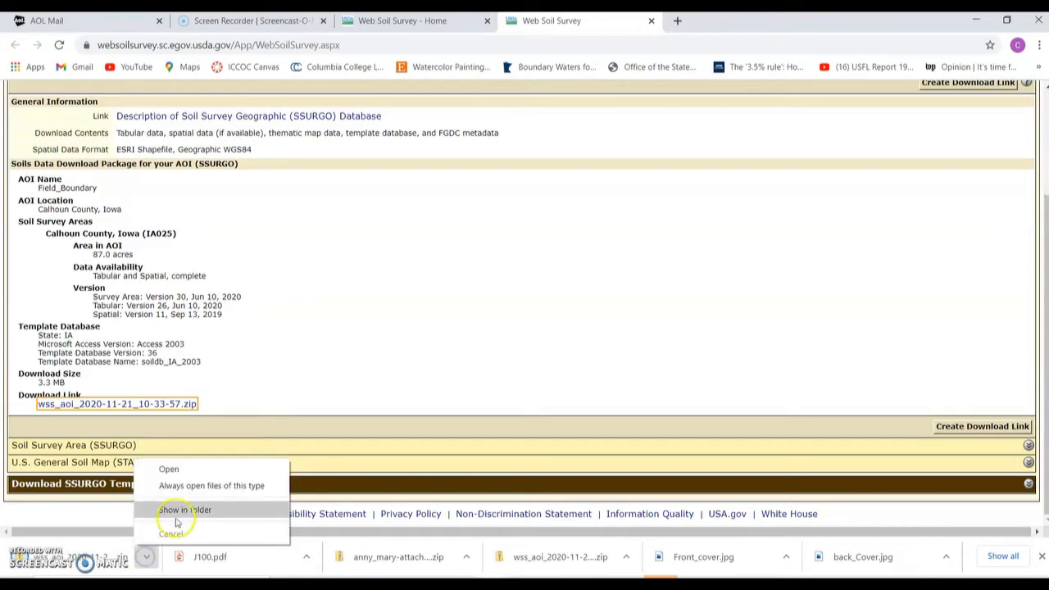
click(184, 508)
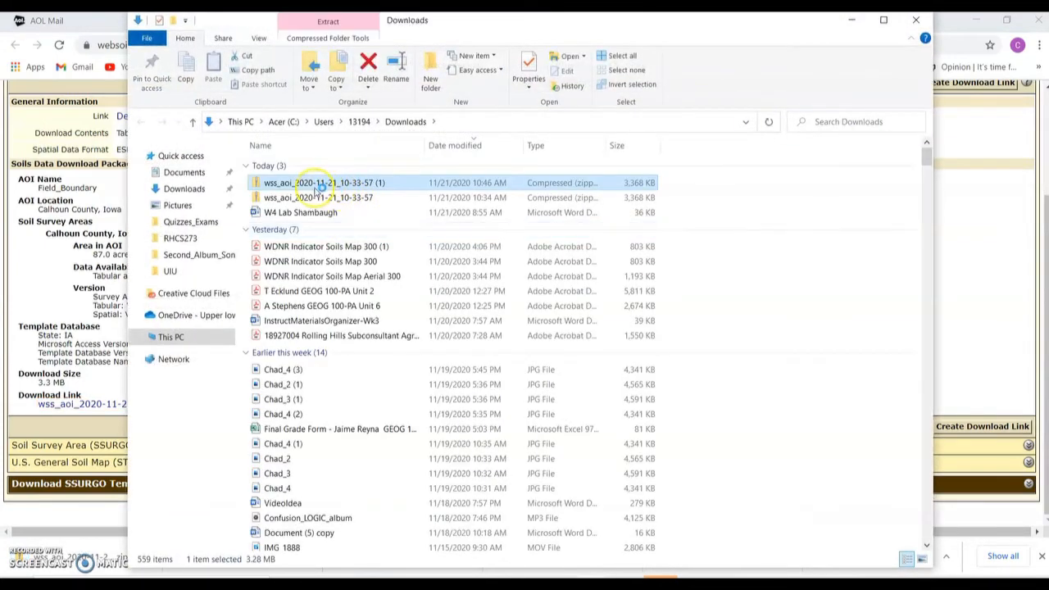
Copy the wss_aoi_2020-11-21_10-33-57 (1) zip archive from Downloads into C:\ChadsGIS\Lab5.
right_click(316, 187)
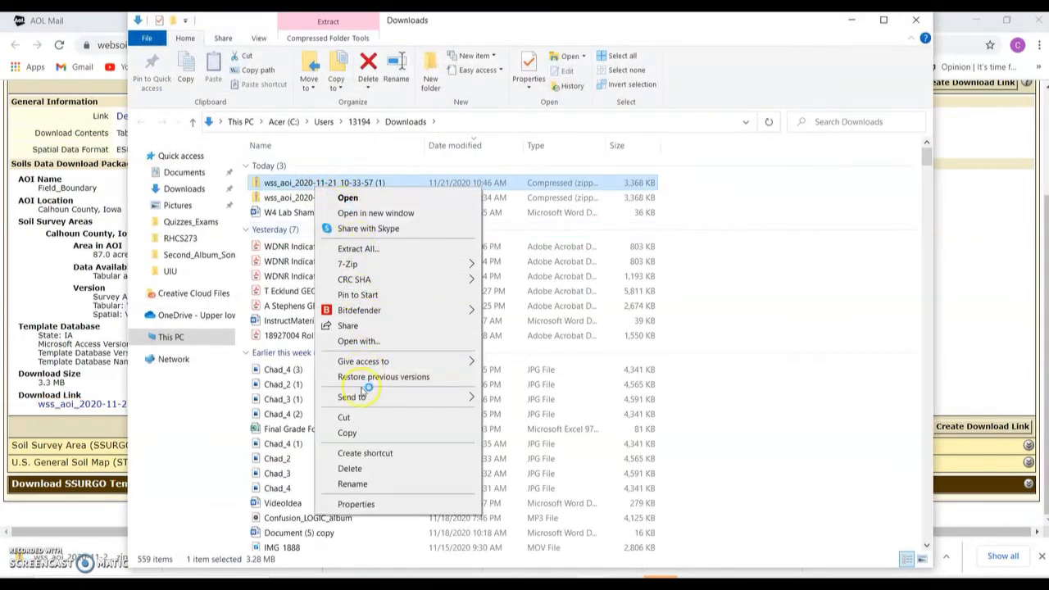
click(358, 432)
click(176, 338)
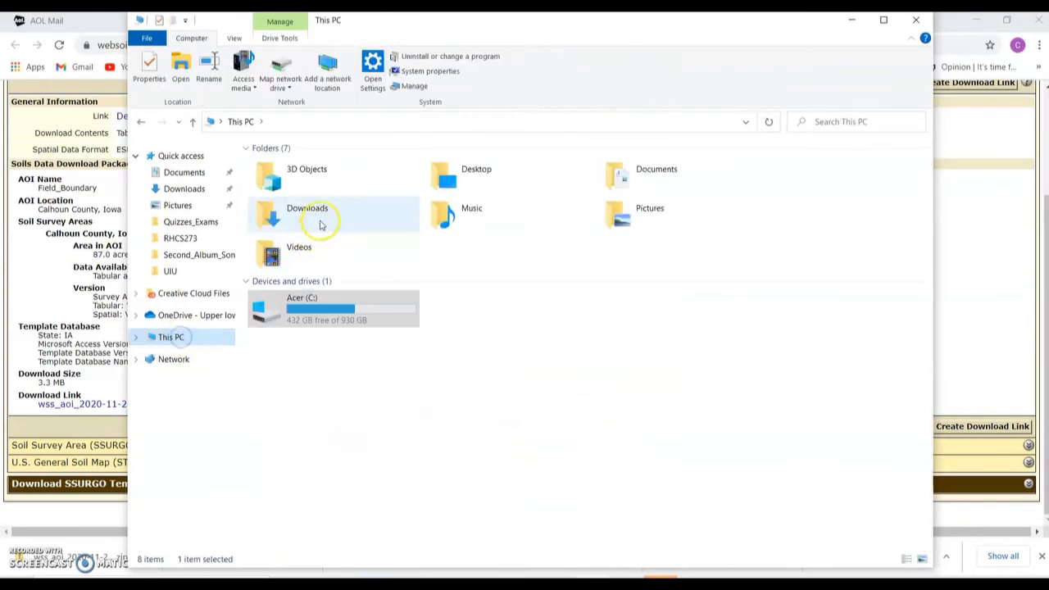
double_click(315, 317)
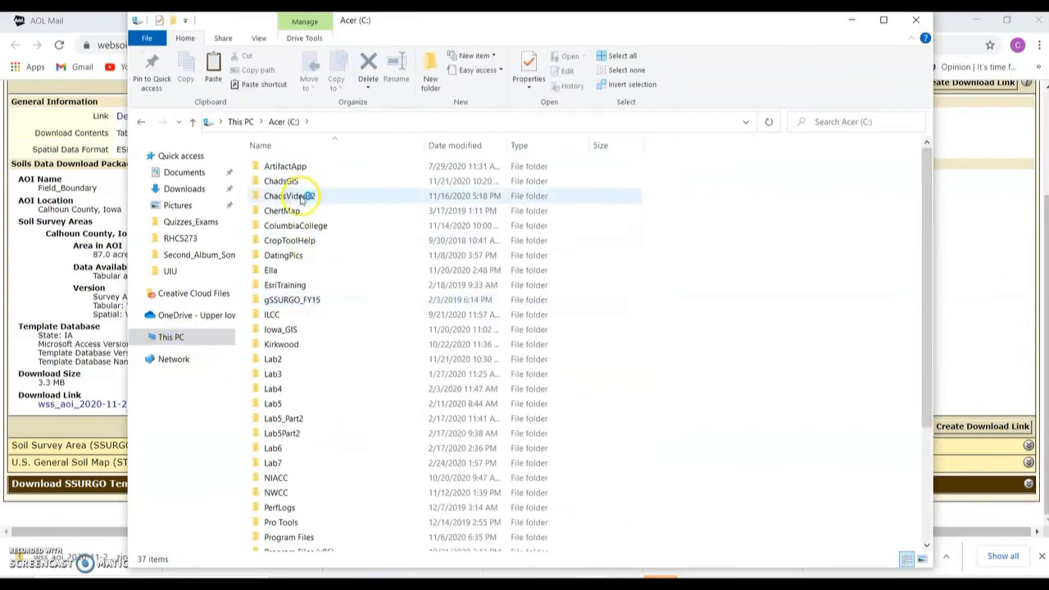
double_click(281, 181)
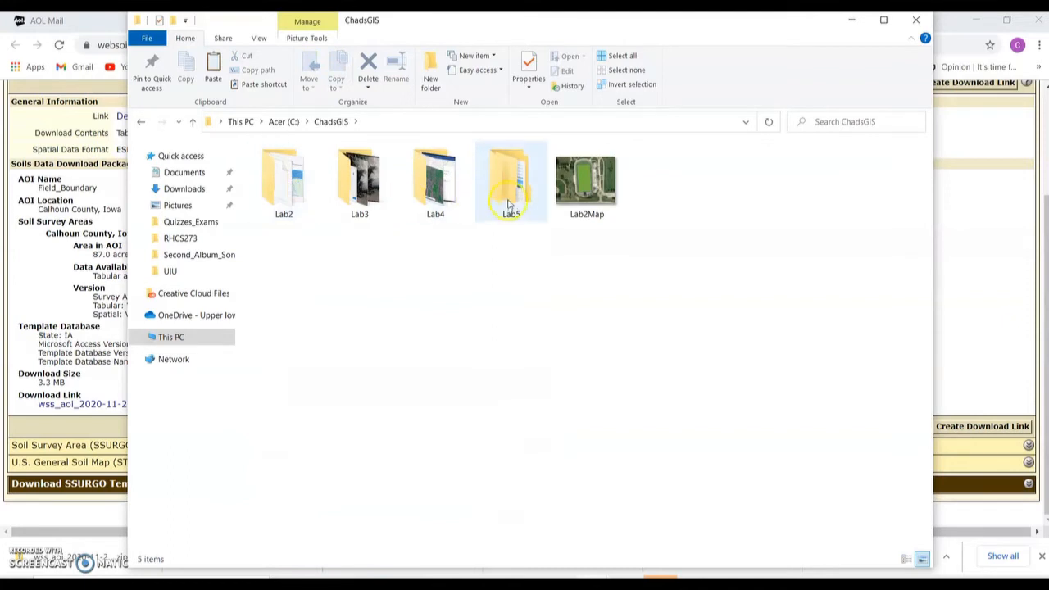
double_click(509, 203)
right_click(315, 263)
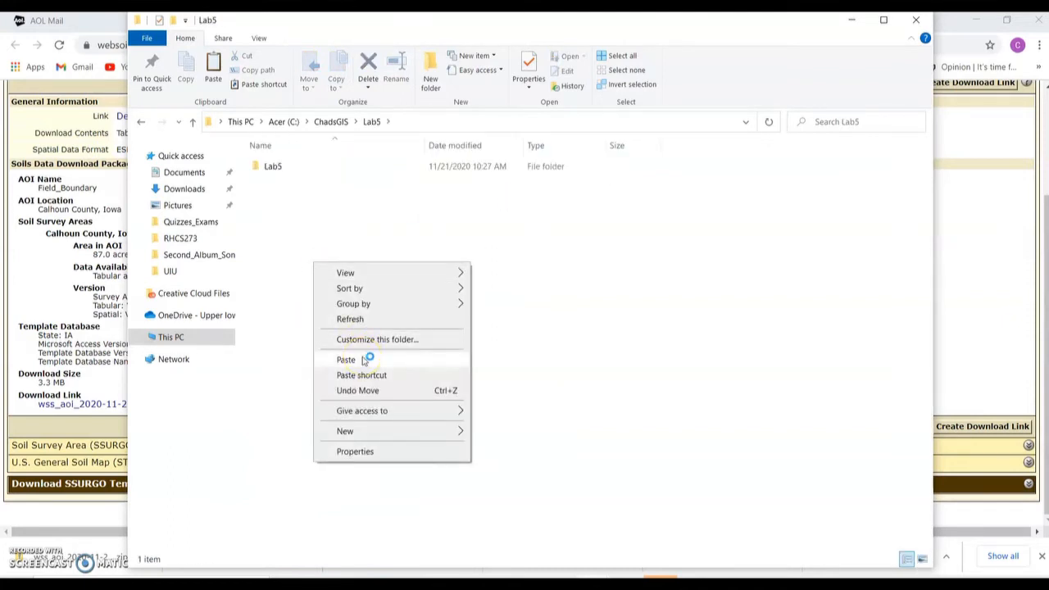
click(364, 361)
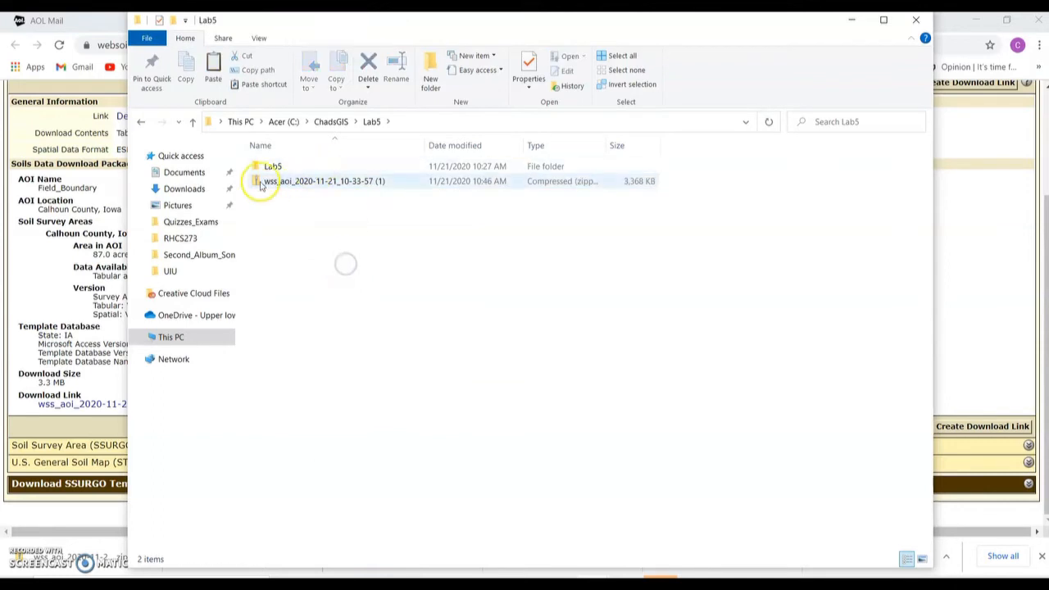
Copy the wss_aoi_2020-11-21_10-33-57 folder out of the zip archive into the Lab5 folder.
right_click(308, 224)
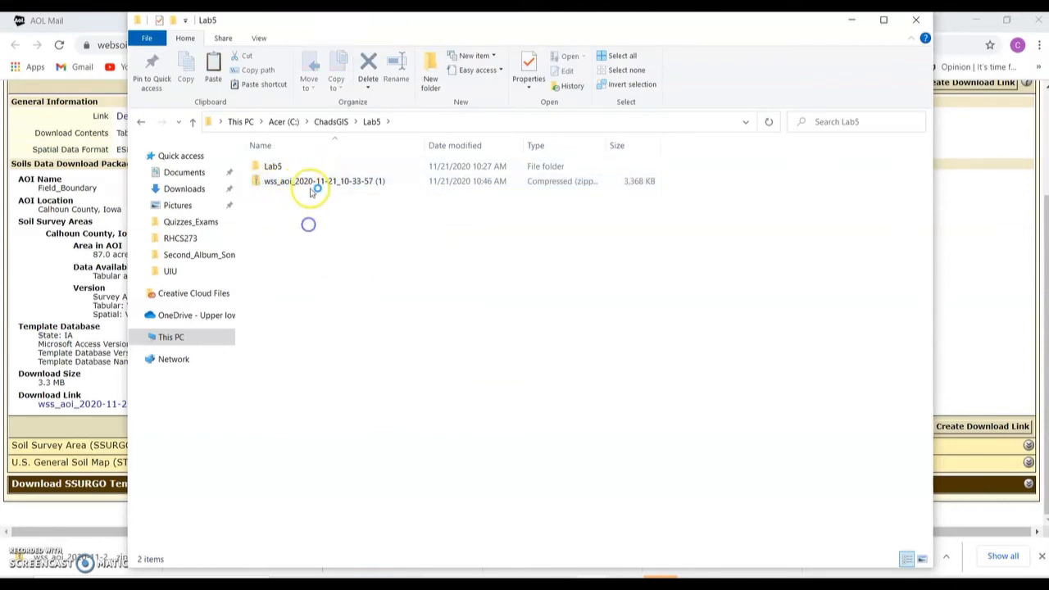
double_click(309, 184)
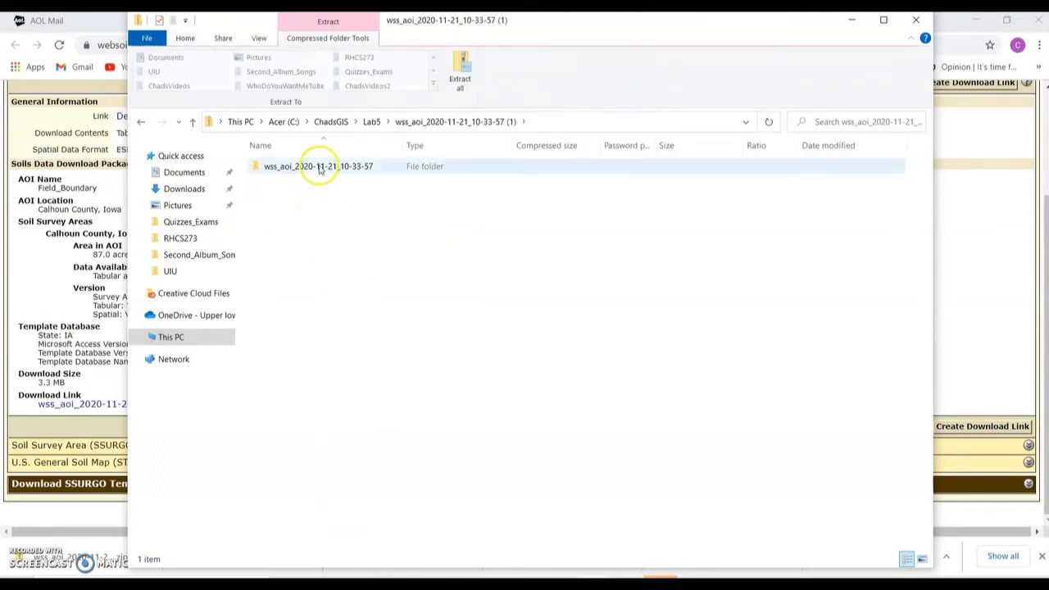
click(320, 168)
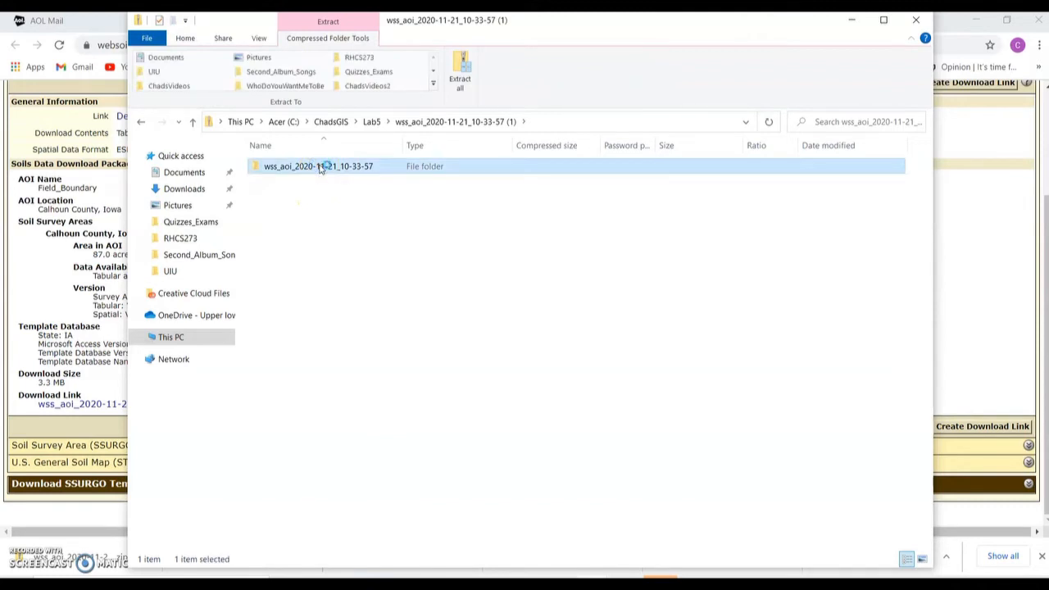
click(370, 121)
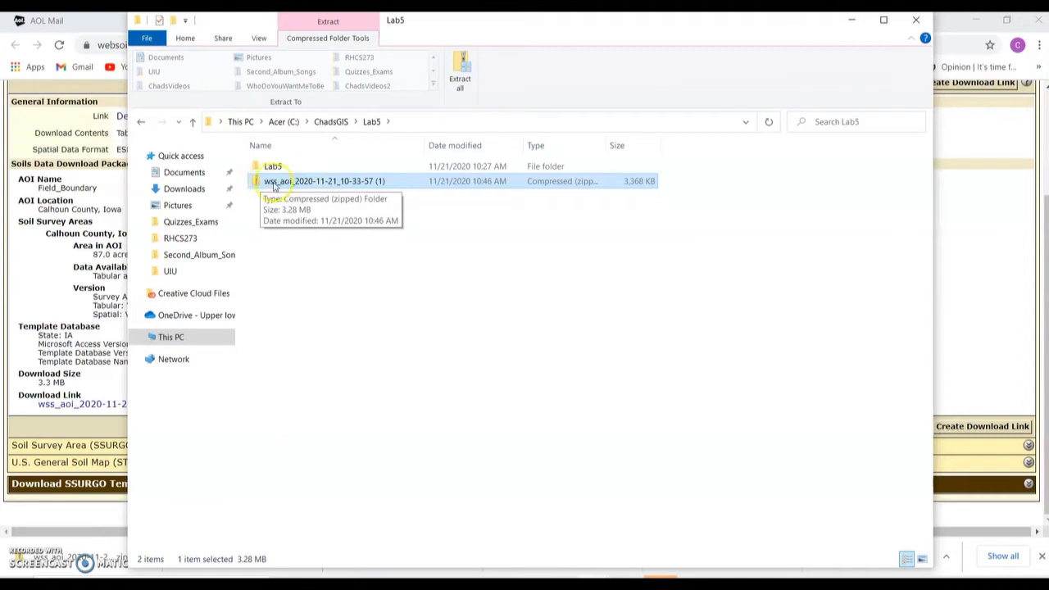
drag(262, 184, 262, 181)
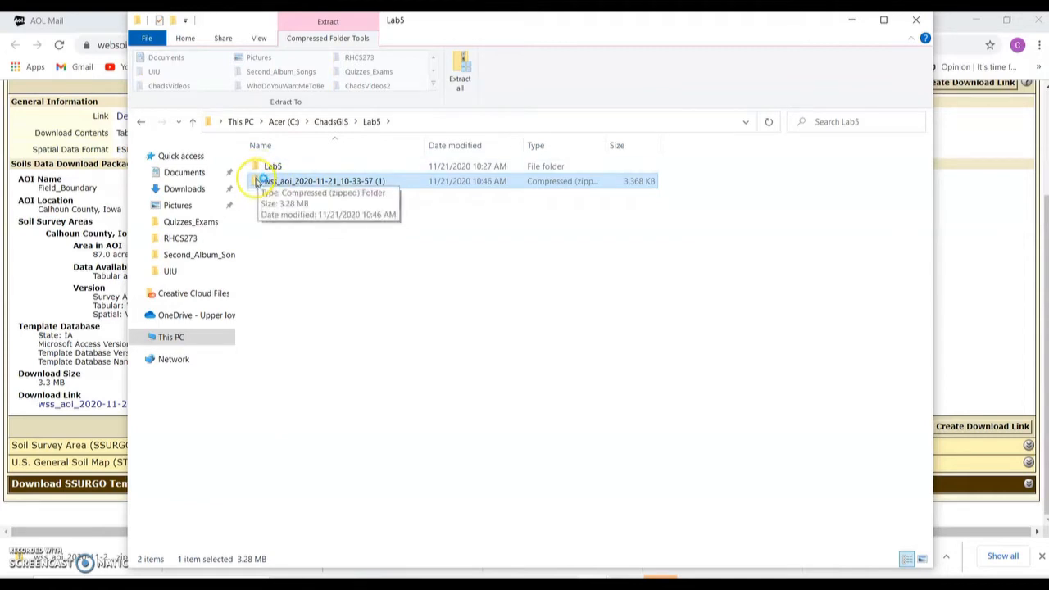
double_click(333, 183)
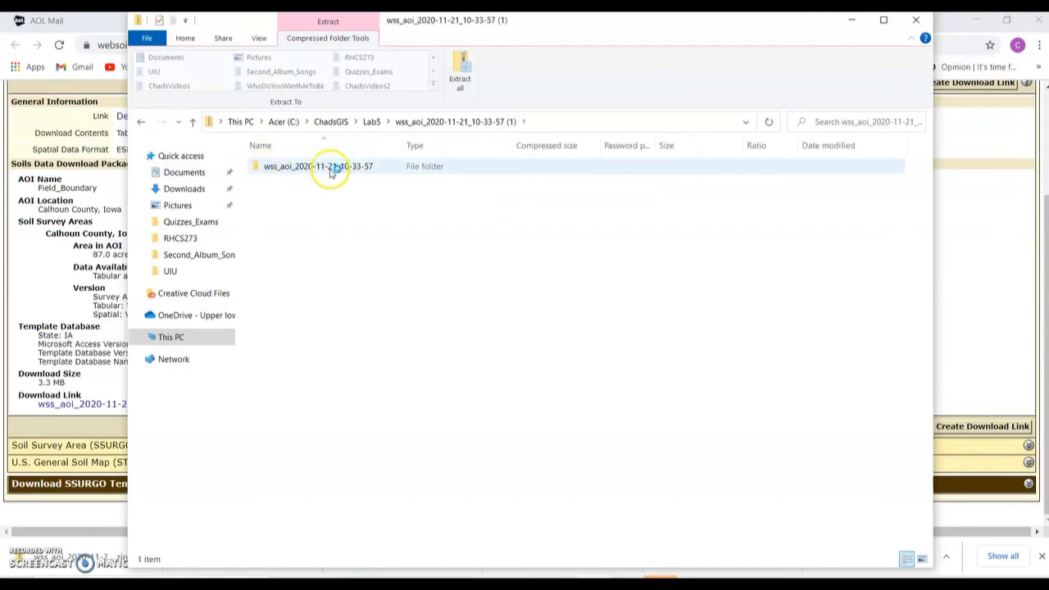
click(330, 170)
right_click(331, 171)
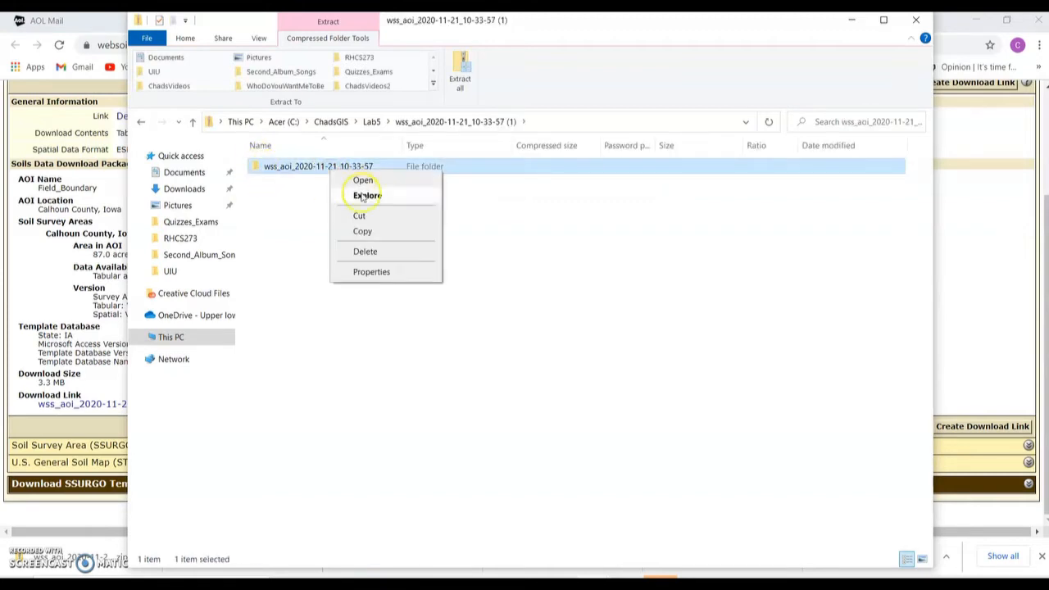
click(367, 231)
click(371, 121)
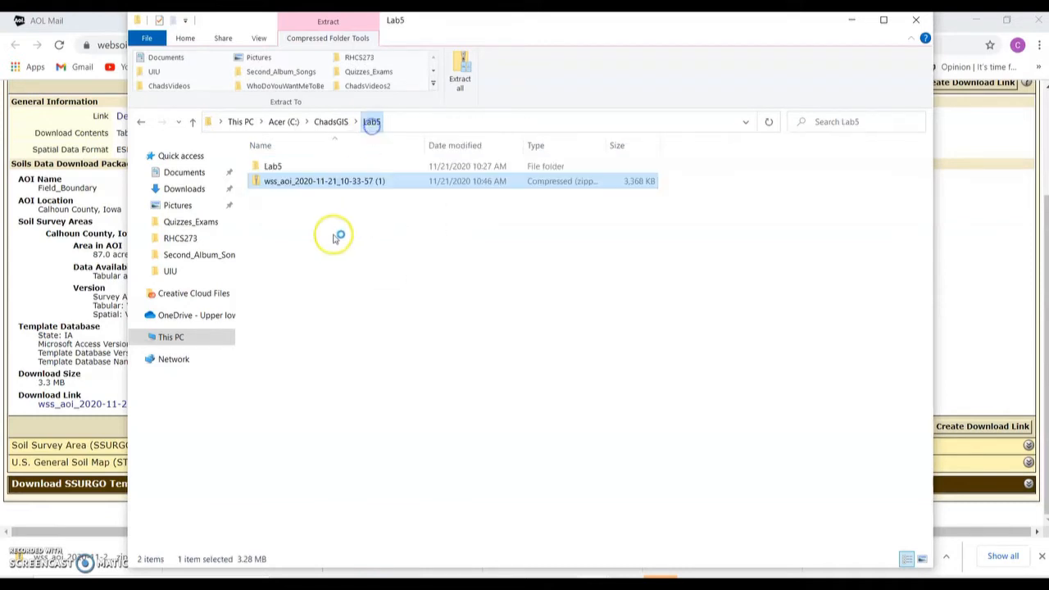
right_click(327, 247)
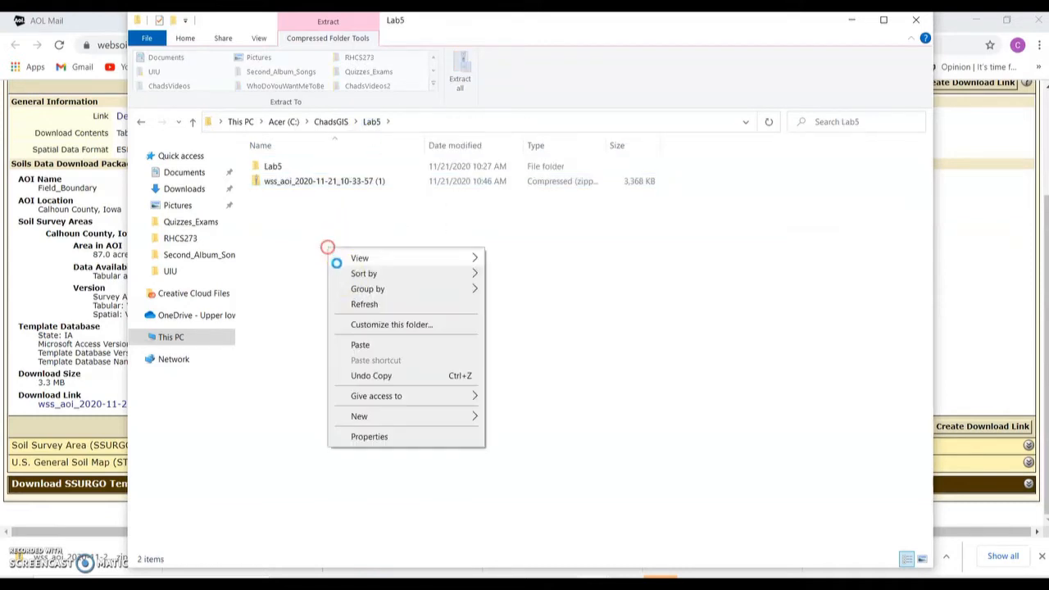
click(374, 344)
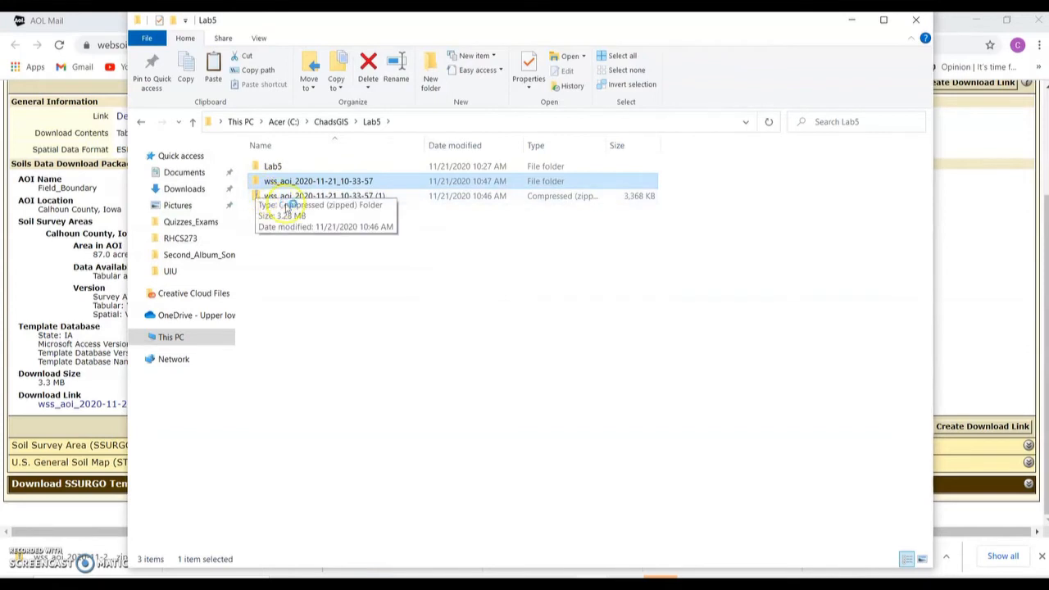
Delete the wss_aoi_2020-11-21_10-33-57 (1) zip archive from the Lab5 folder.
click(280, 197)
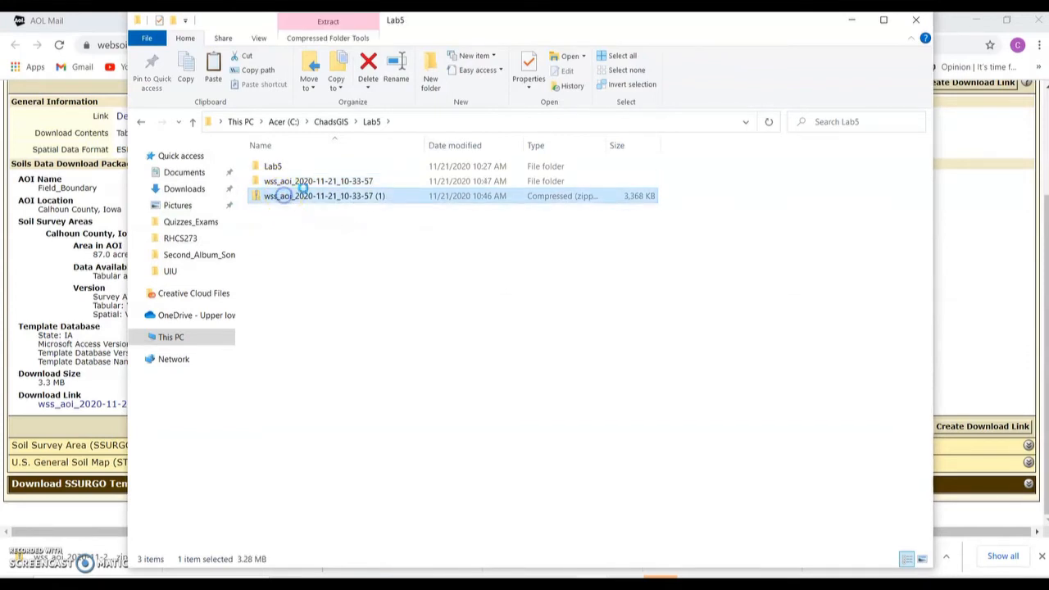
key(Delete)
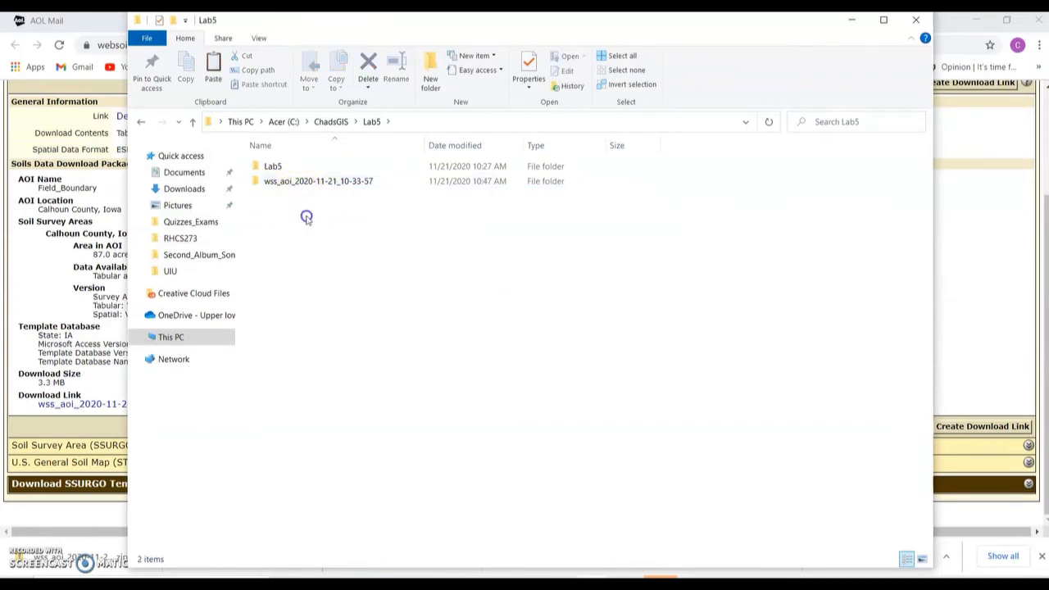
click(314, 181)
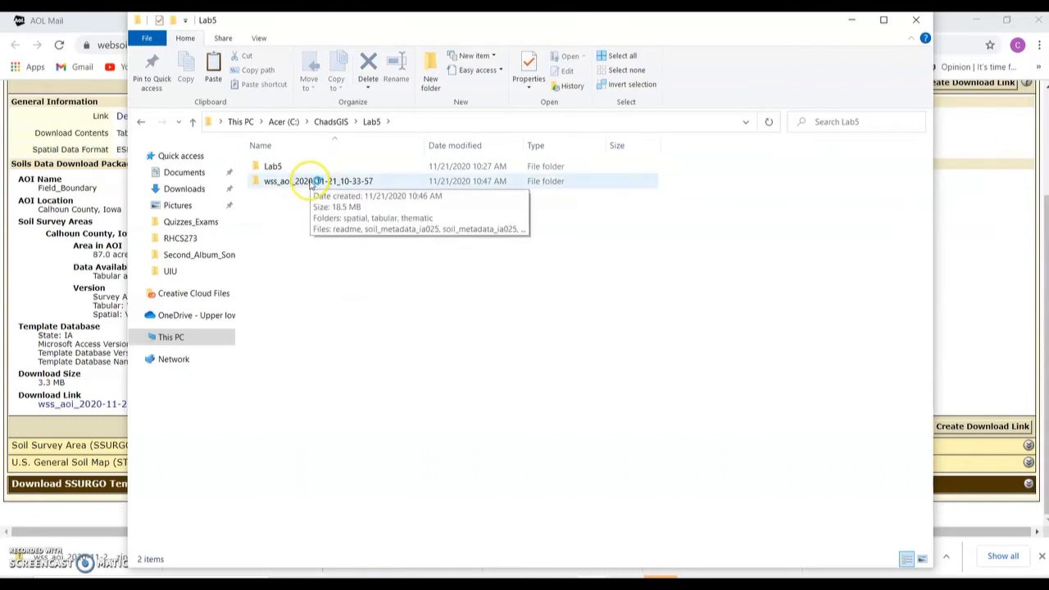
Switch to ArcGIS Pro, start adding data to the map, browse to C:\ChadsGIS\Lab5 and refresh the folder listing.
click(851, 25)
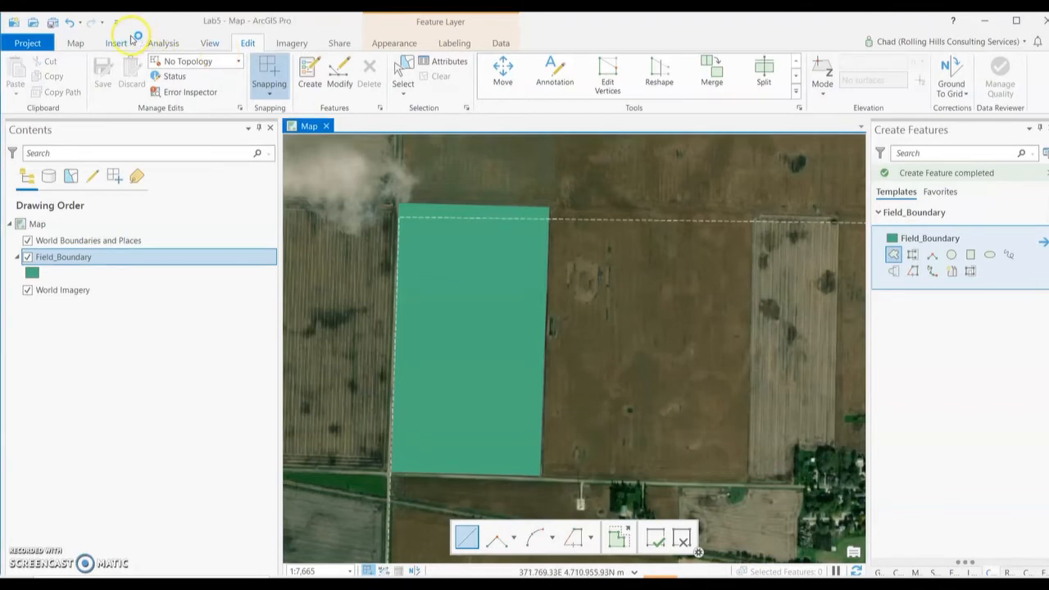
click(76, 44)
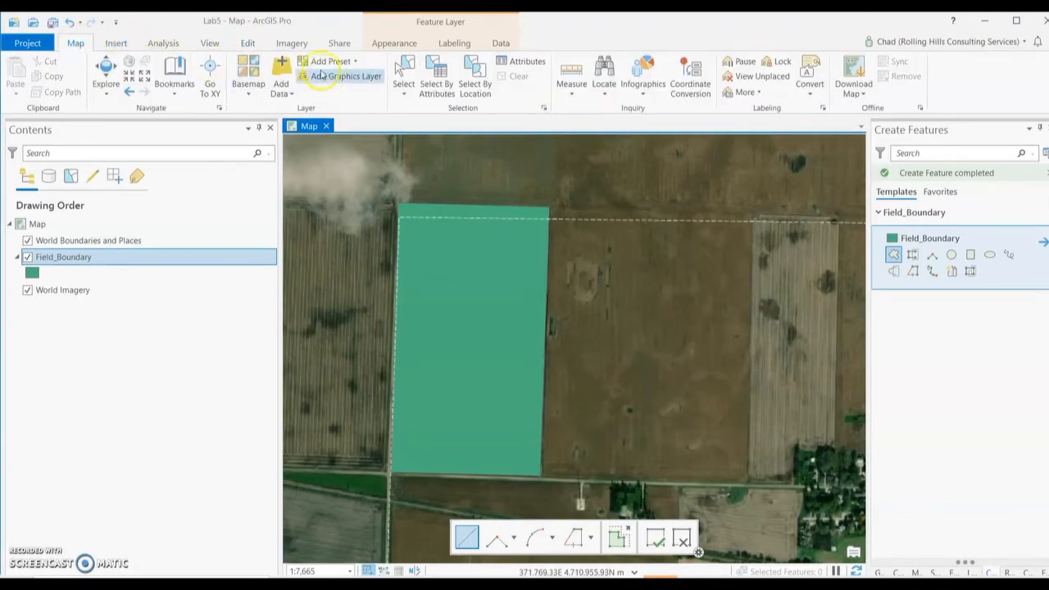
click(283, 72)
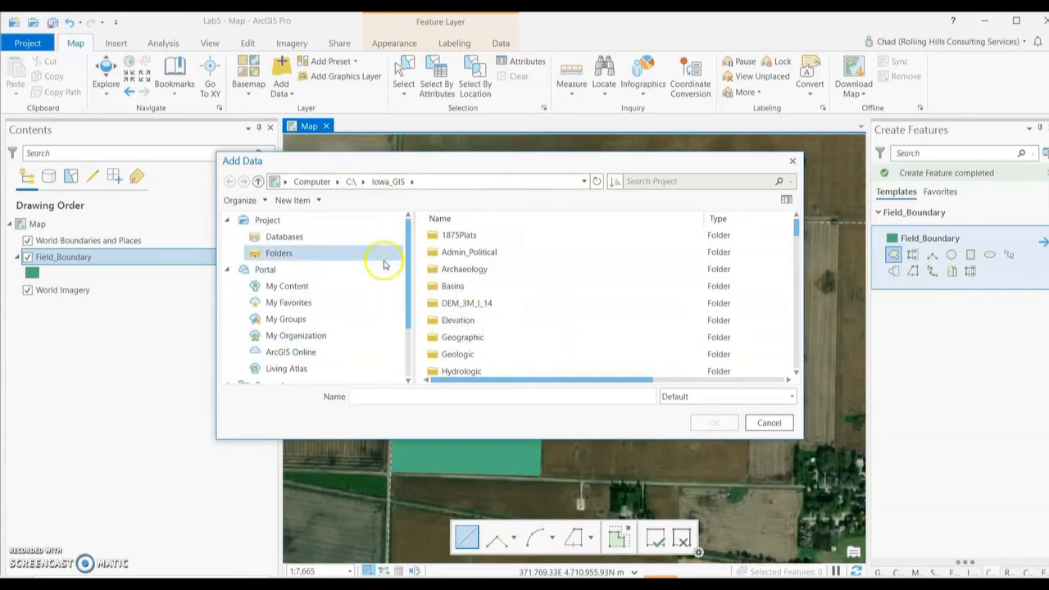
drag(407, 278, 407, 328)
click(270, 375)
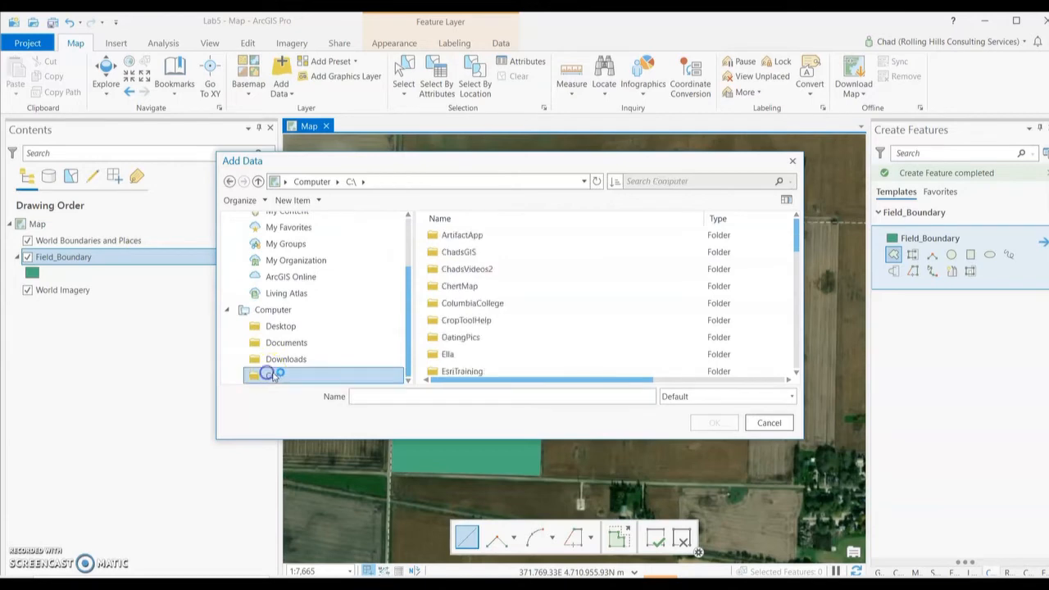
double_click(472, 252)
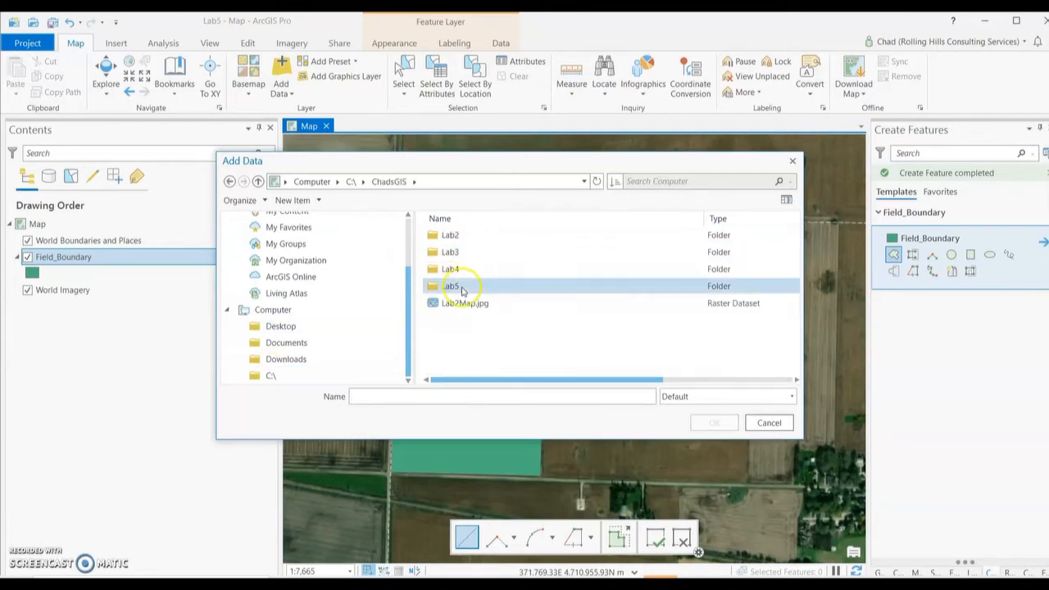
double_click(456, 286)
click(457, 236)
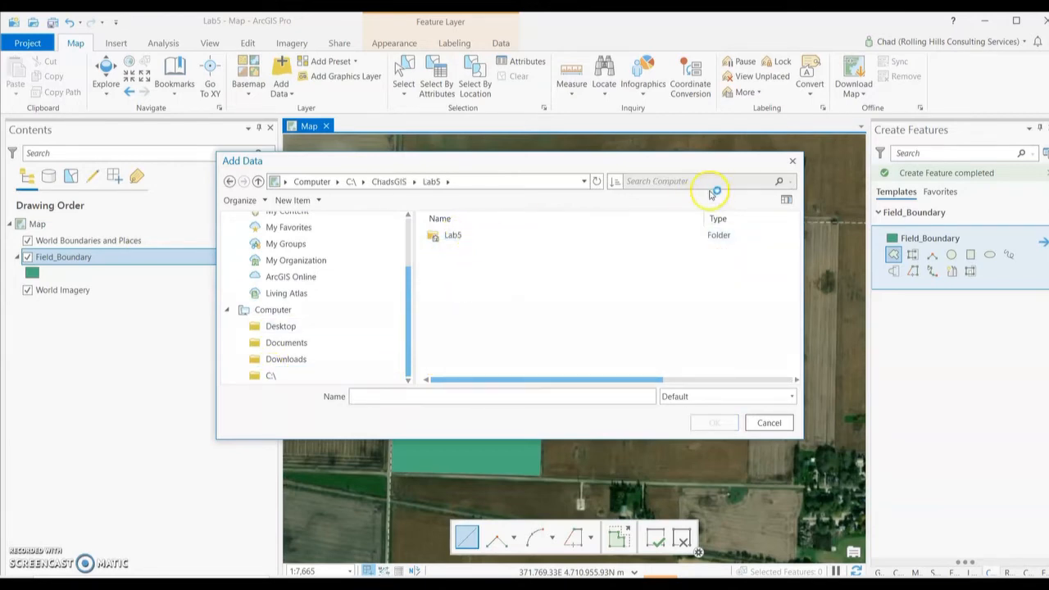
click(598, 181)
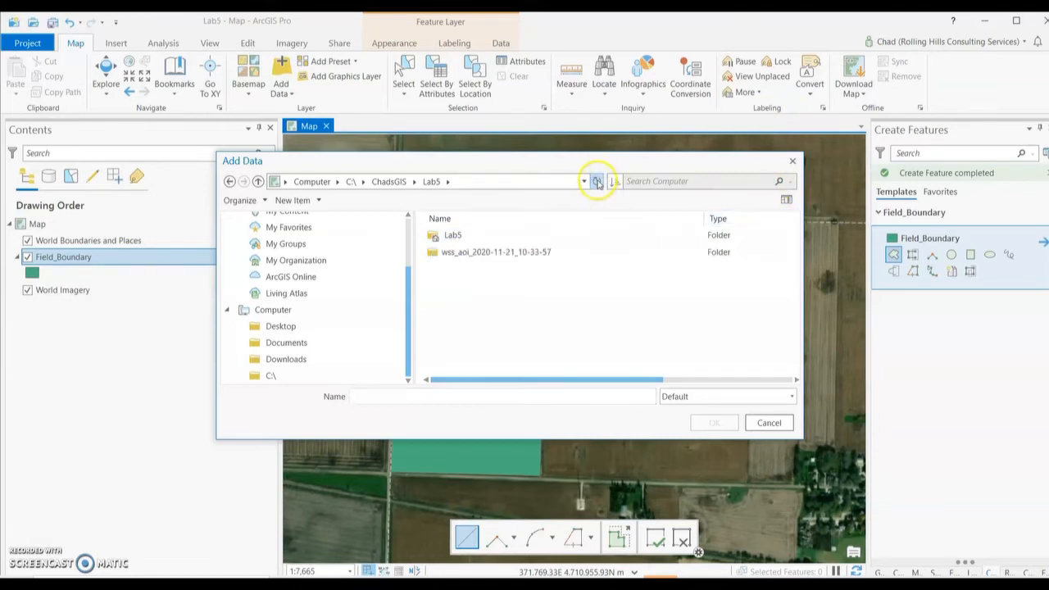
Open the wss_aoi_2020-11-21_10-33-57 folder and go into its spatial subfolder.
click(456, 257)
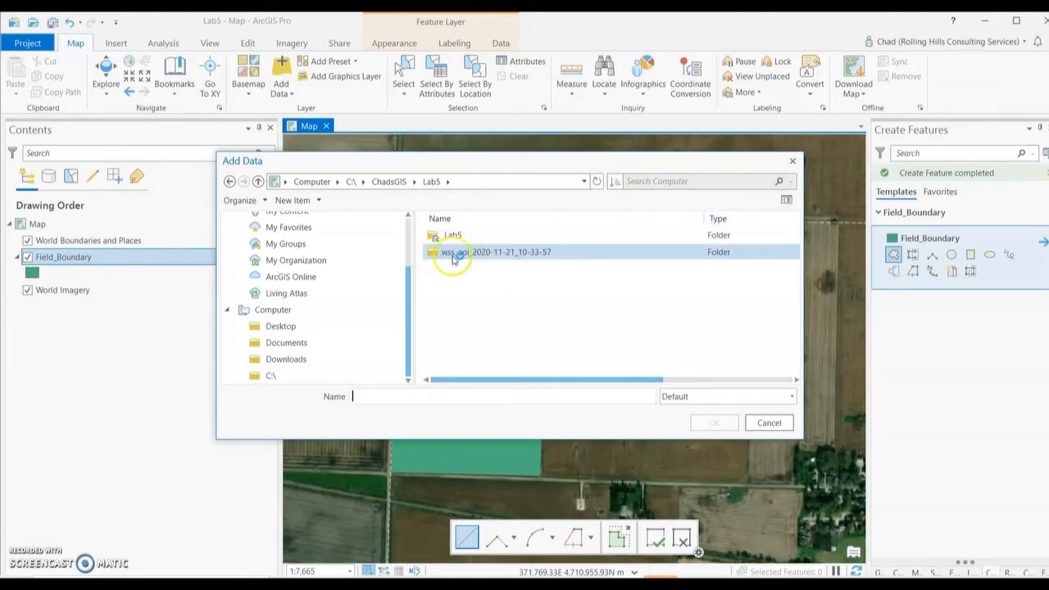
click(456, 262)
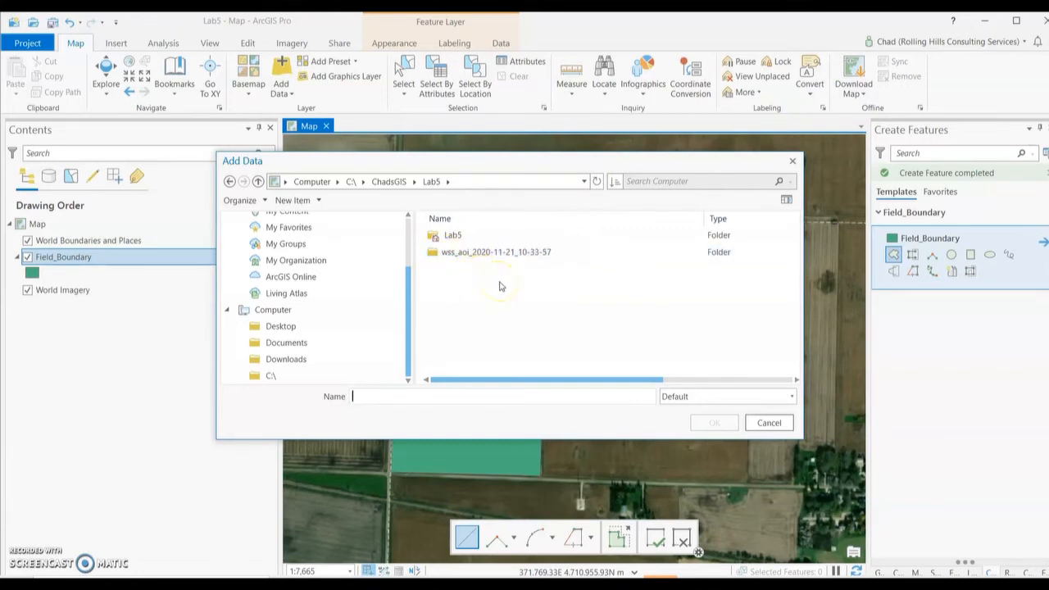
click(596, 182)
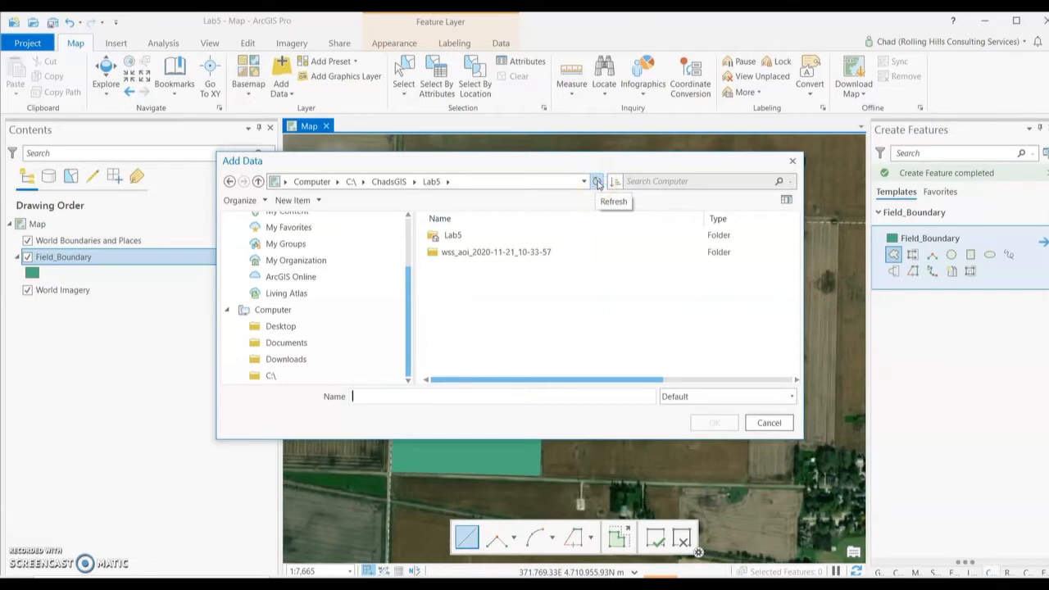
double_click(468, 252)
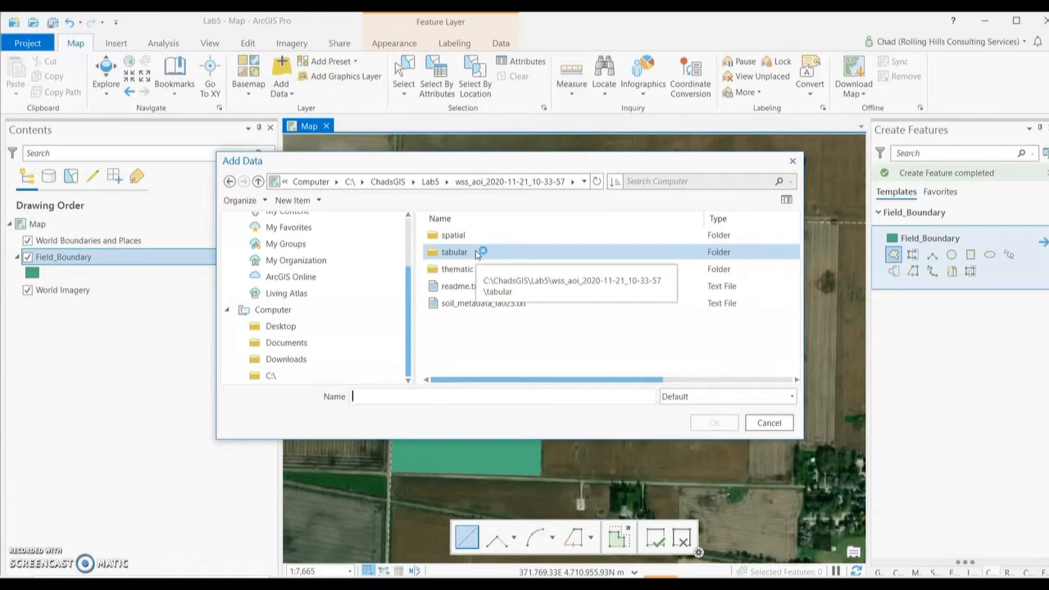
click(487, 270)
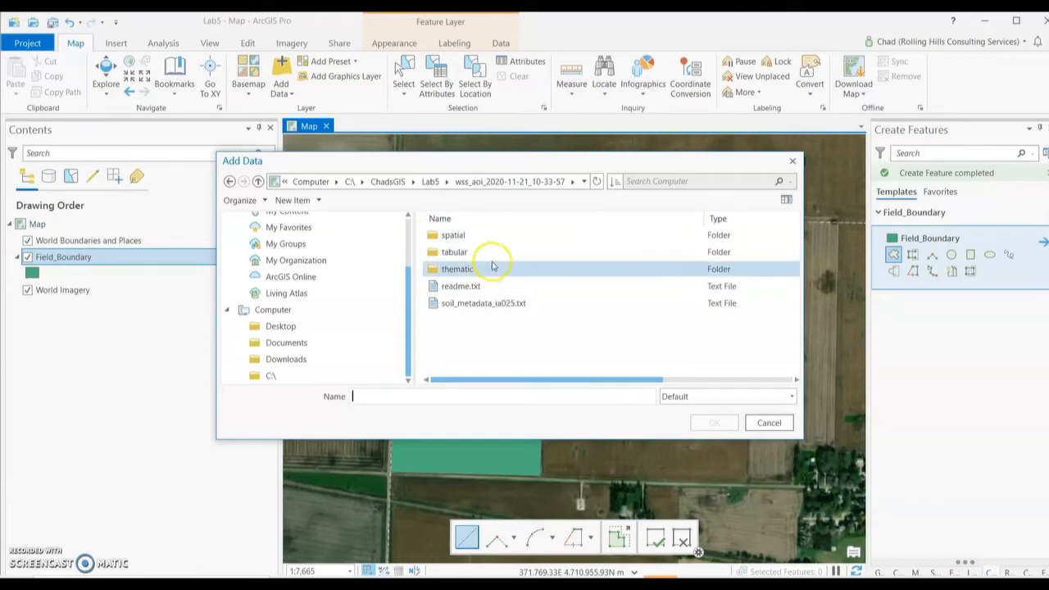
click(480, 235)
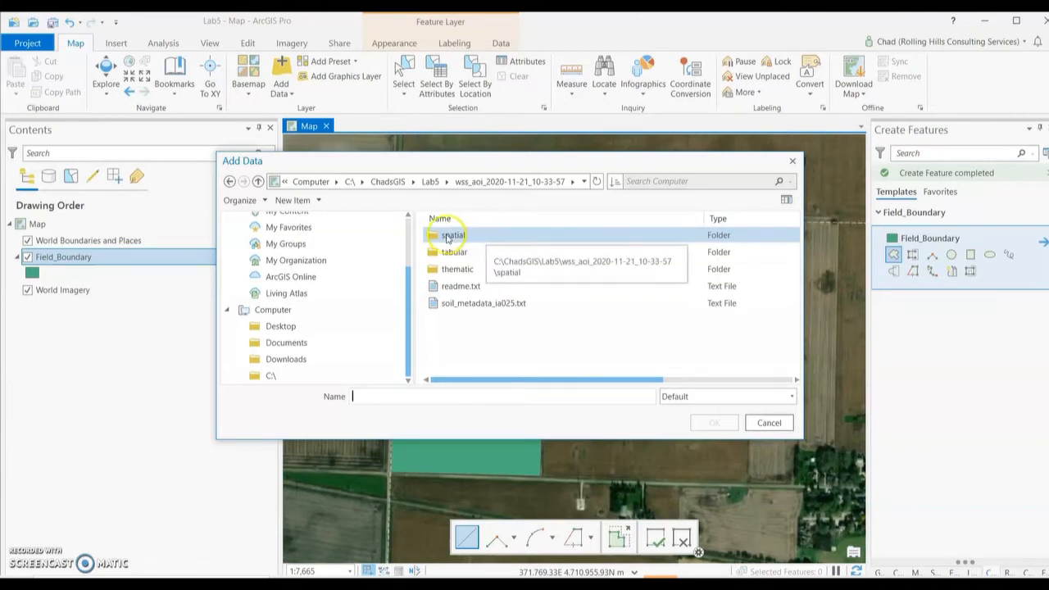
double_click(493, 240)
click(463, 252)
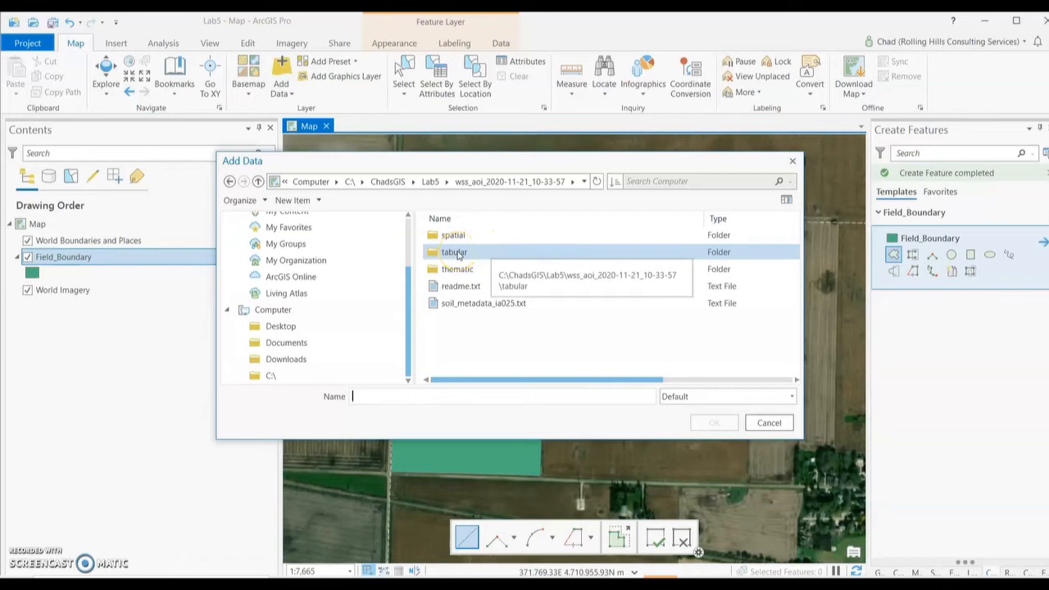
click(478, 235)
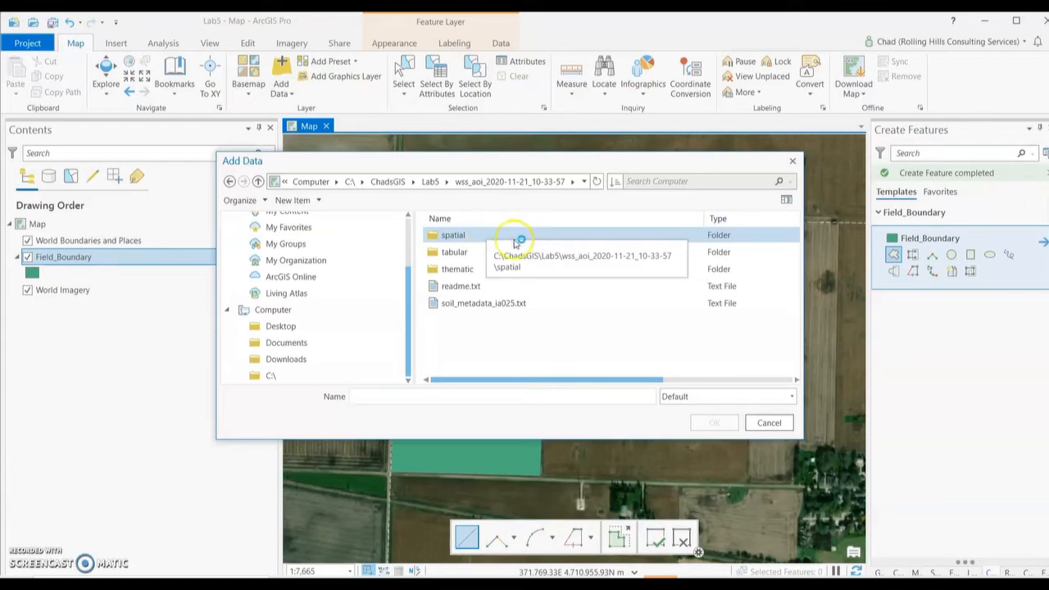
double_click(481, 235)
click(547, 270)
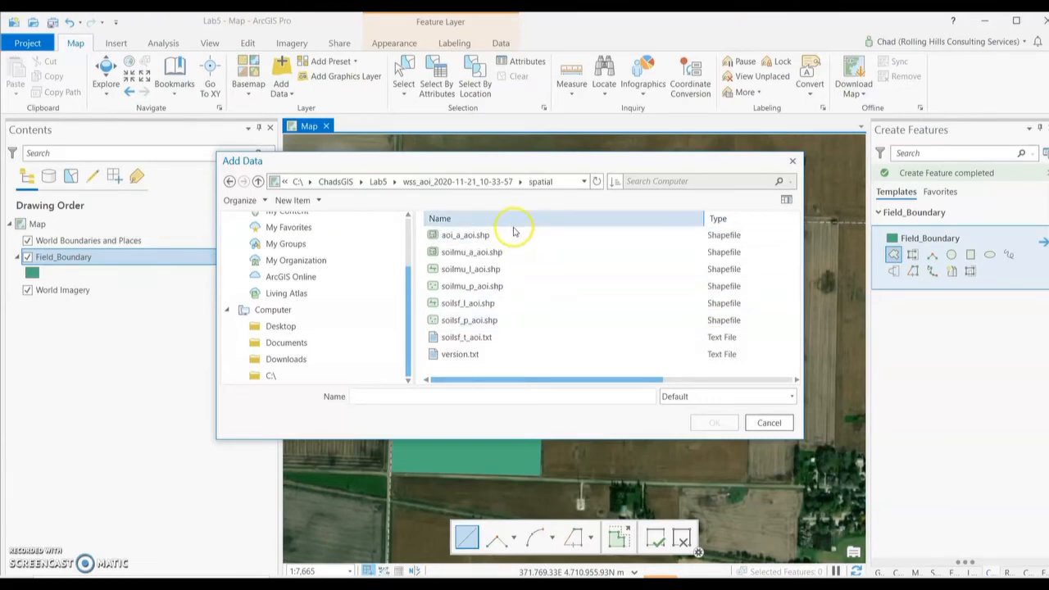
Add the soilmu_a_aoi.shp shapefile from the download's spatial folder to the map.
click(480, 181)
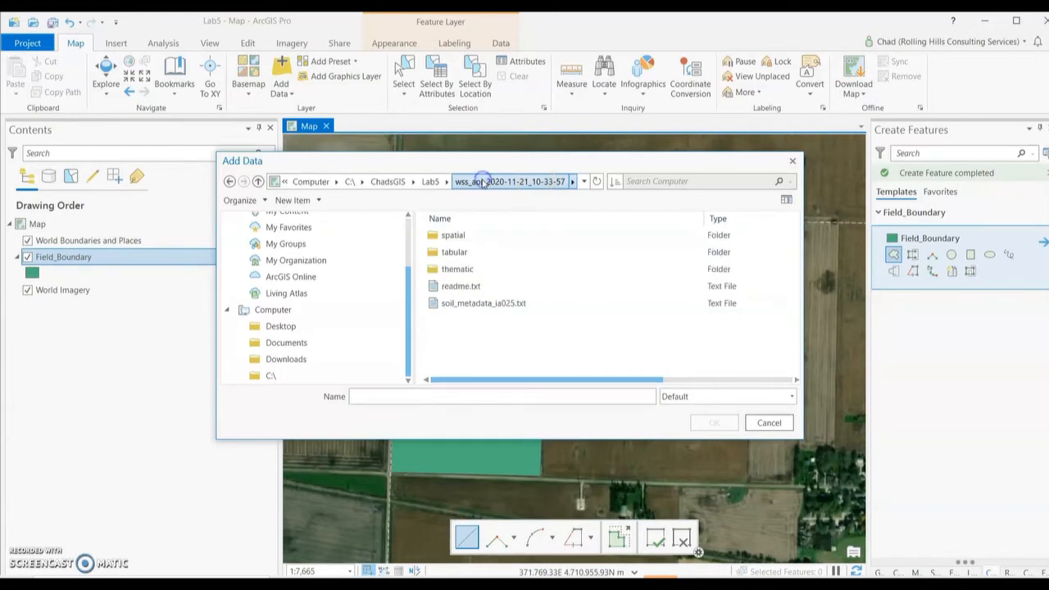
double_click(463, 234)
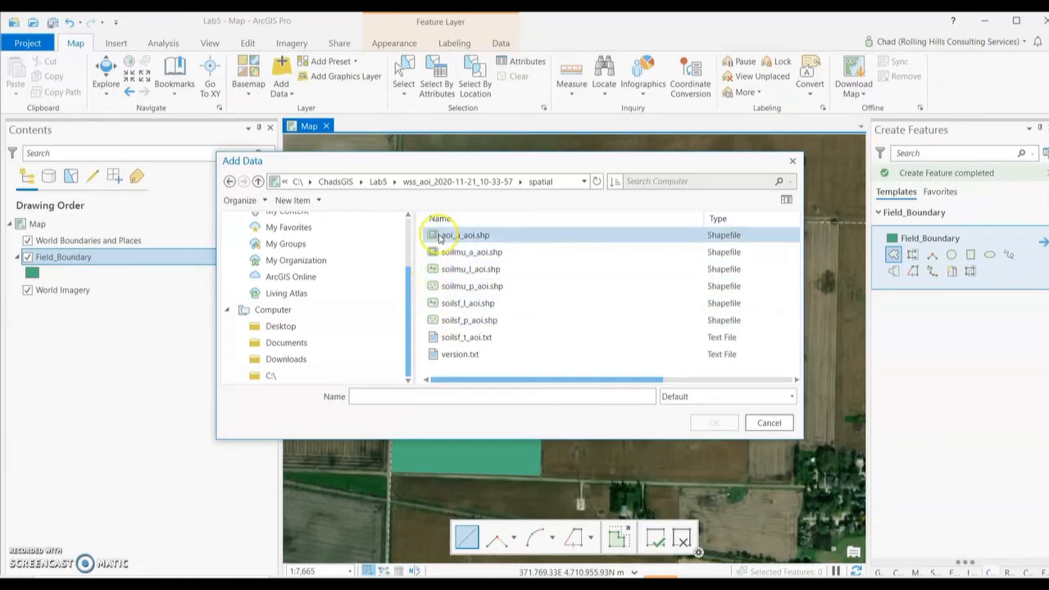
click(483, 257)
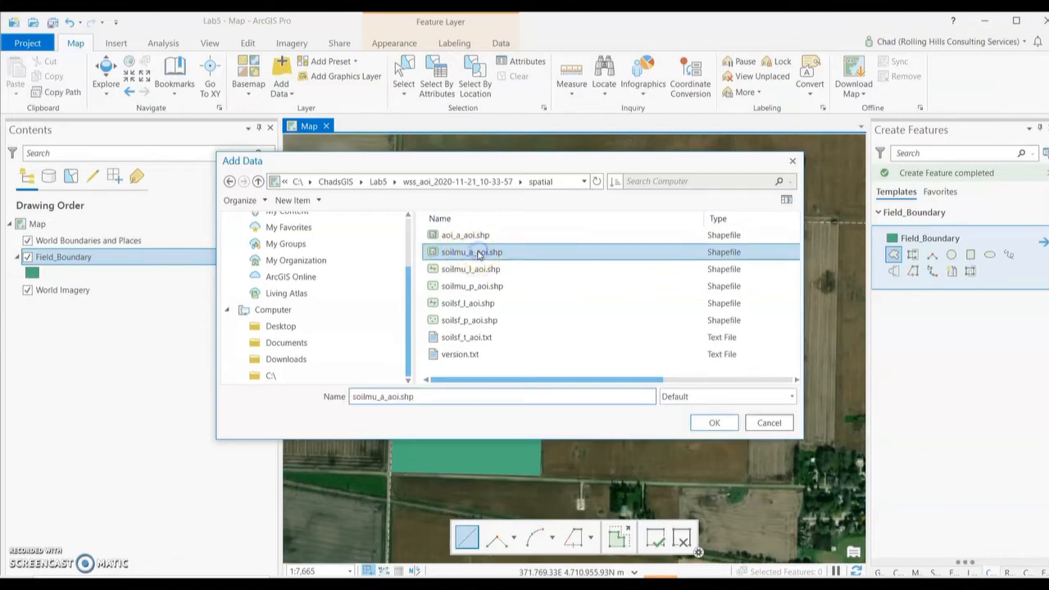
click(709, 423)
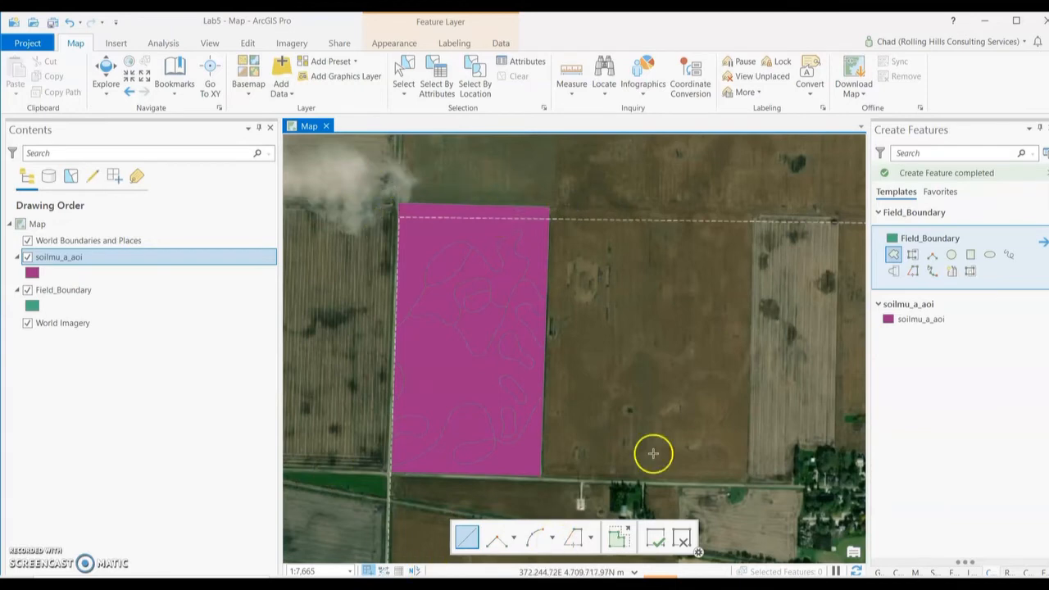
Open the soilmu_a_aoi attribute table and examine the MUSYM values of its soil polygons.
right_click(55, 260)
click(103, 255)
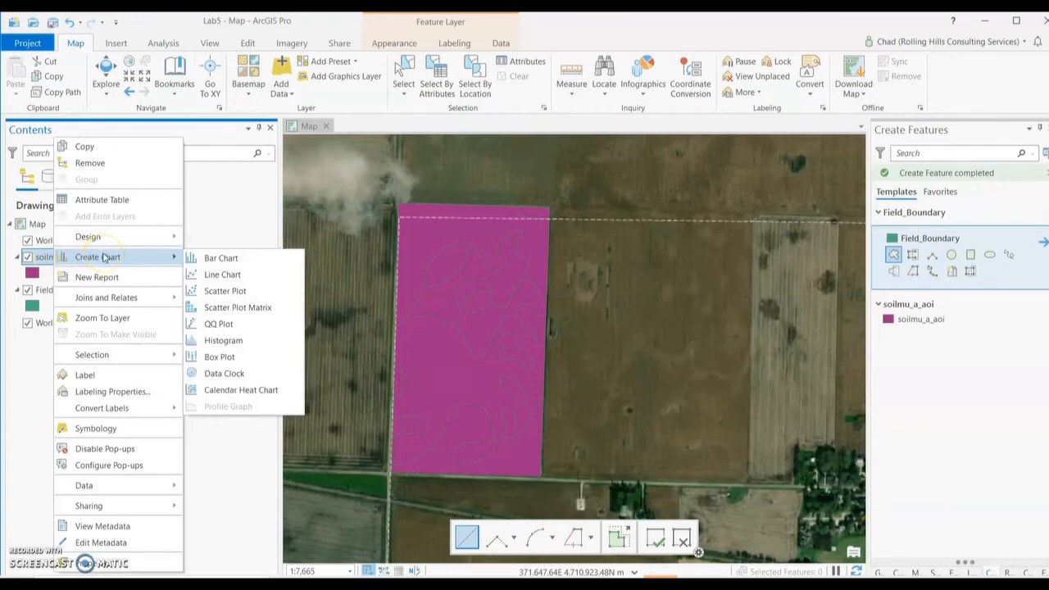
click(108, 201)
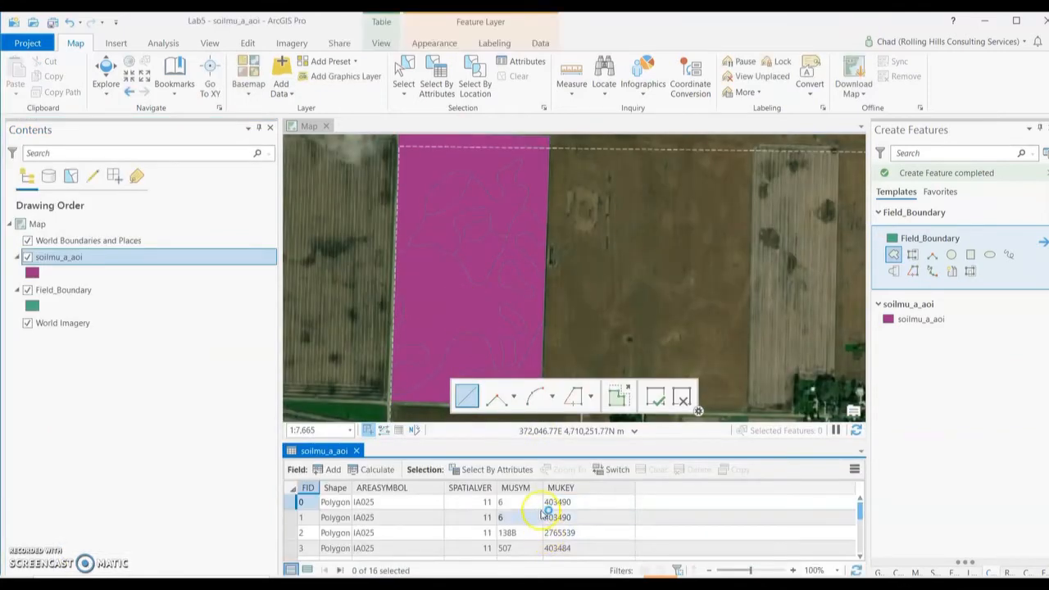
scroll(533, 505, down, 5)
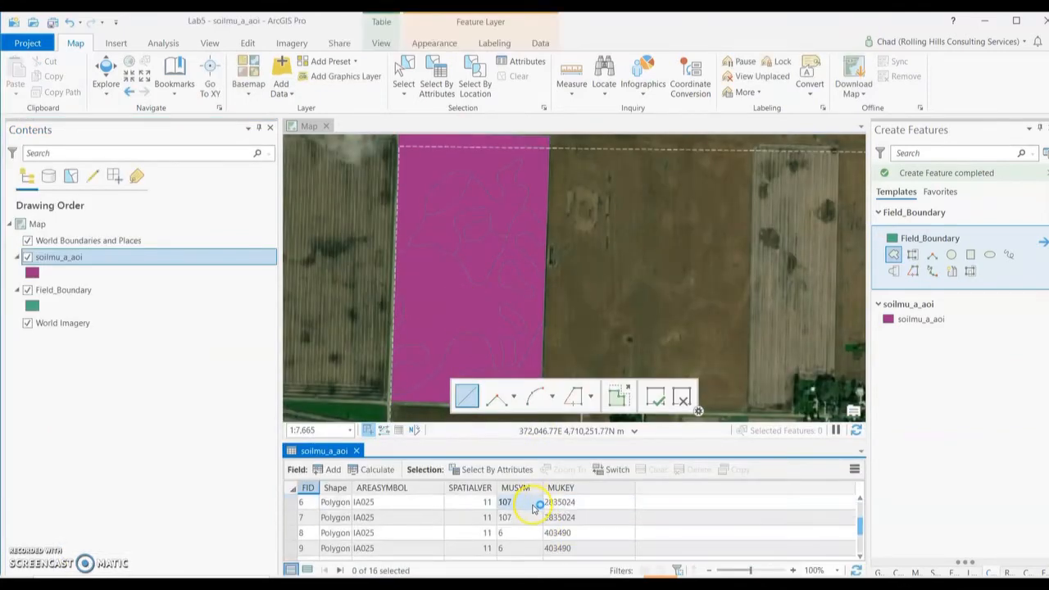
scroll(531, 524, up, 5)
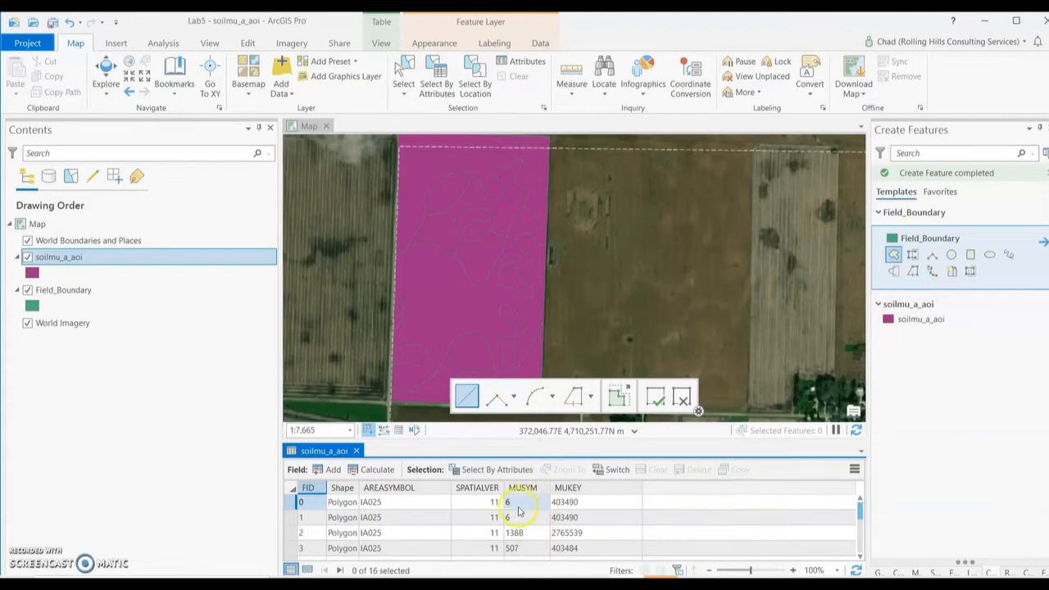
scroll(539, 514, down, 1)
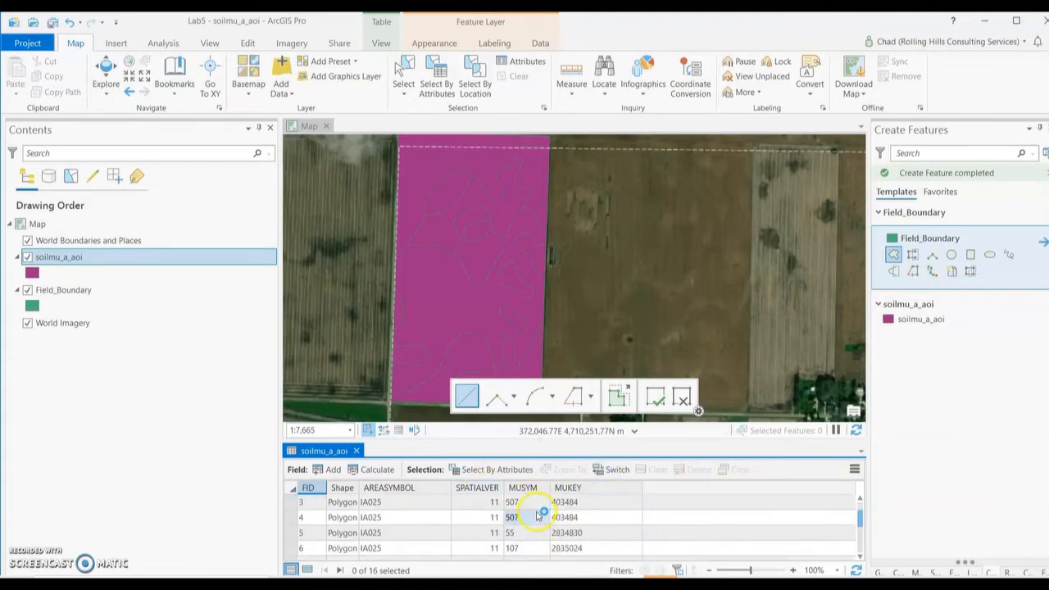
scroll(539, 514, down, 3)
scroll(536, 521, up, 5)
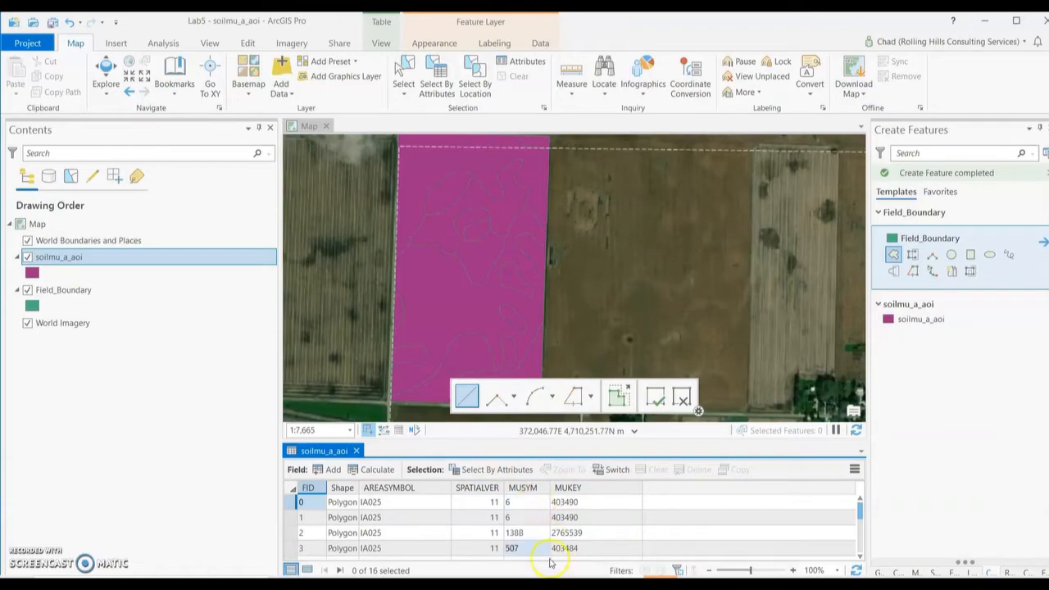
Switch to the browser and consult Web Soil Survey for the soil information of the Field_Boundary AOI.
click(495, 584)
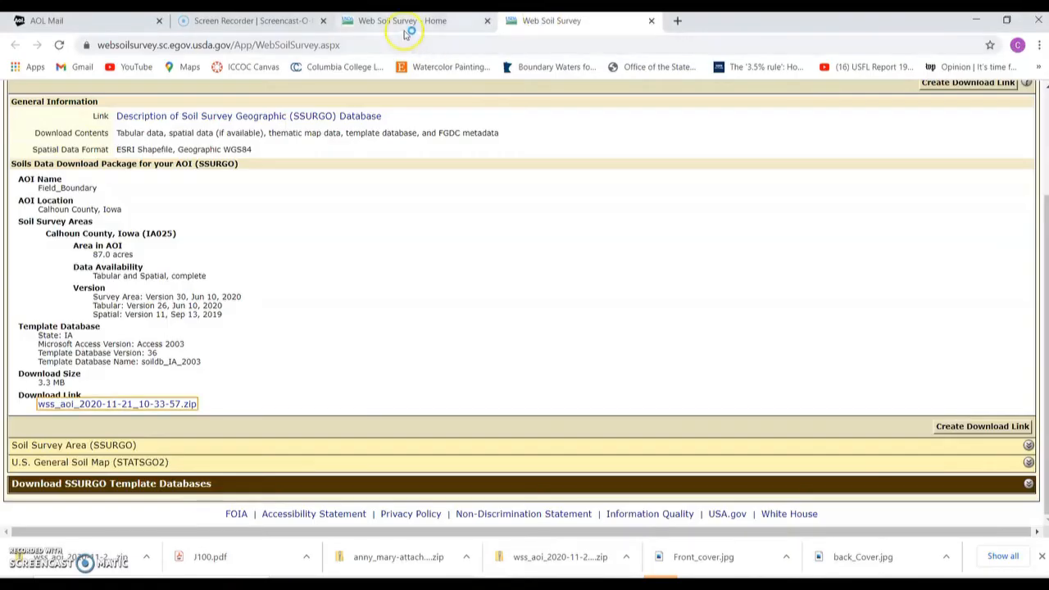
click(402, 21)
click(605, 18)
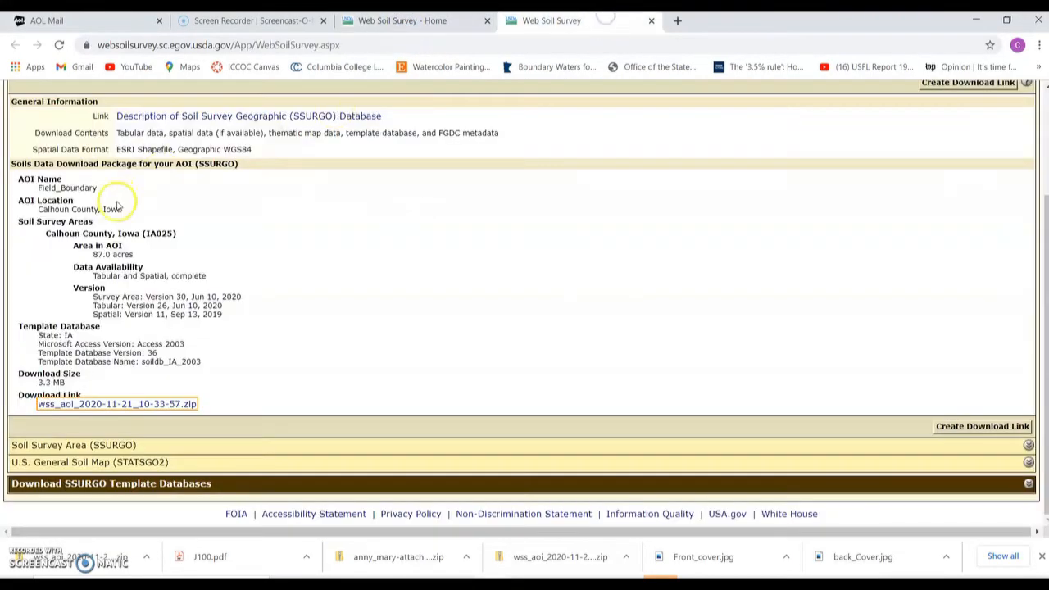
scroll(124, 199, up, 3)
click(202, 138)
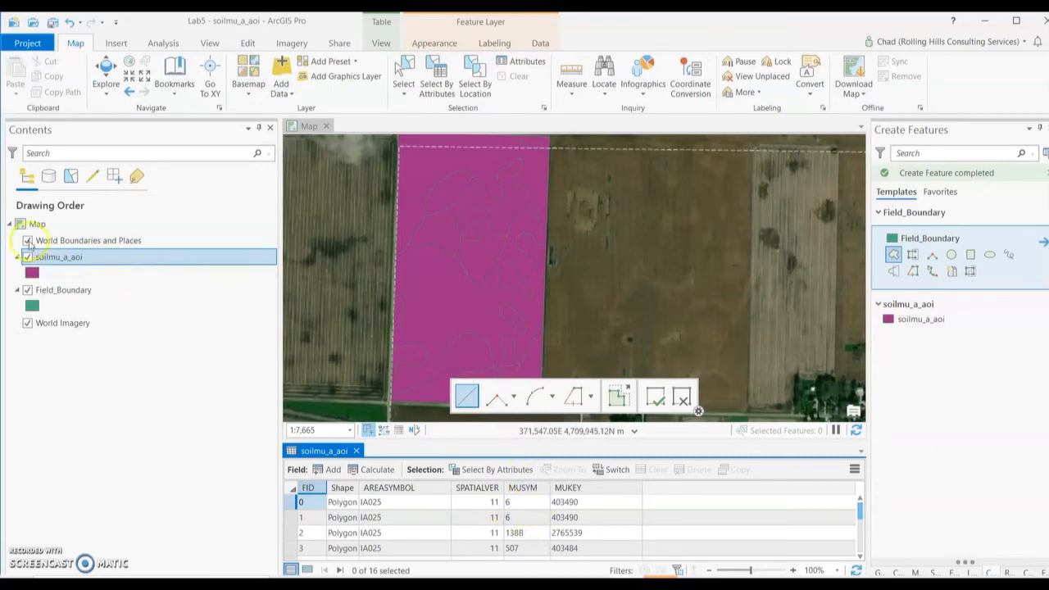
In ArcGIS Pro, symbolize the soilmu_a_aoi layer with Unique Values based on the MUSYM field.
right_click(46, 260)
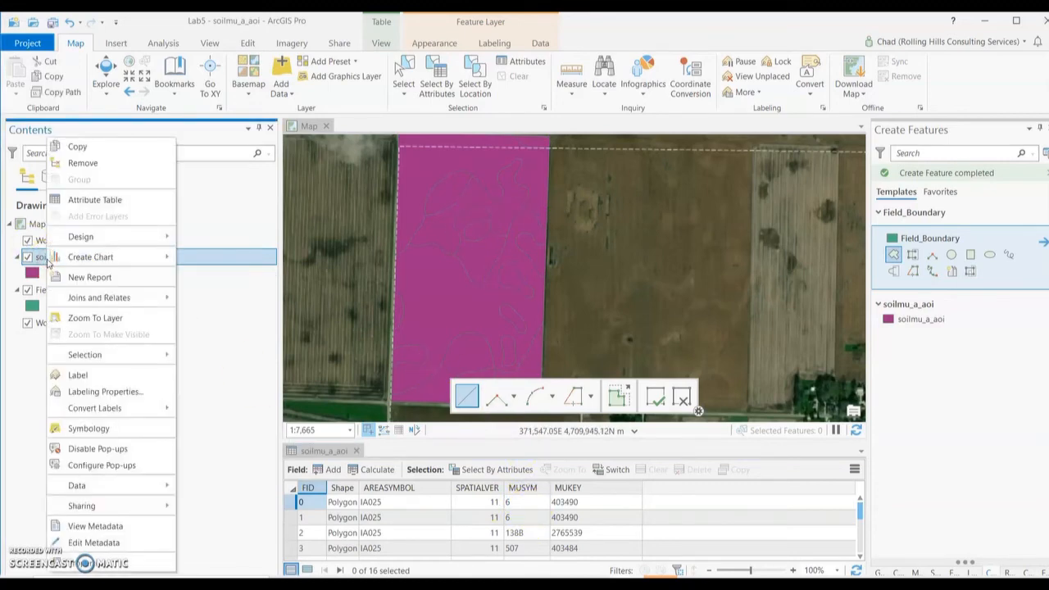
click(116, 428)
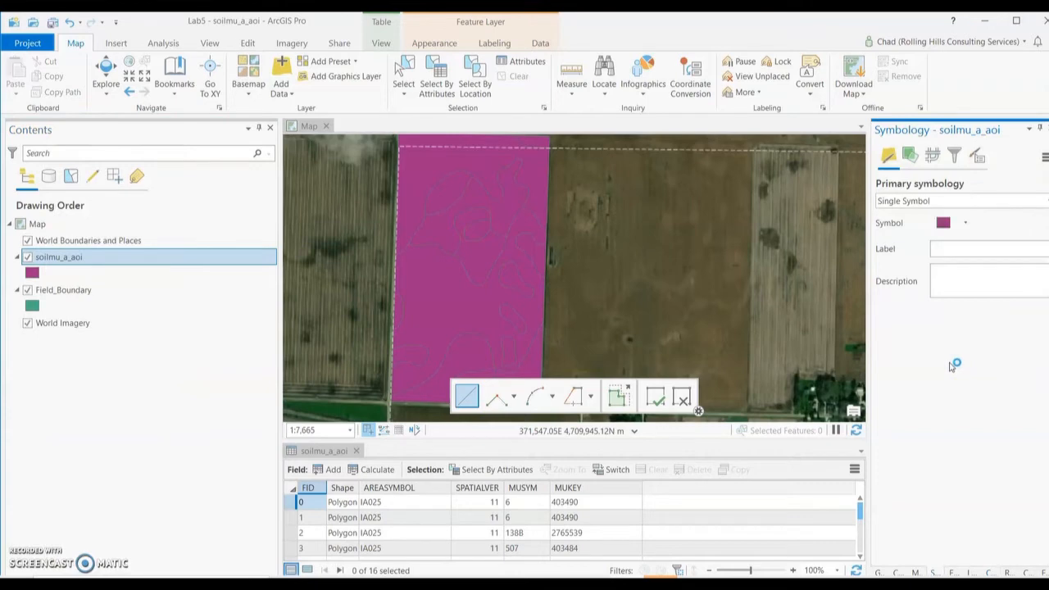
click(991, 201)
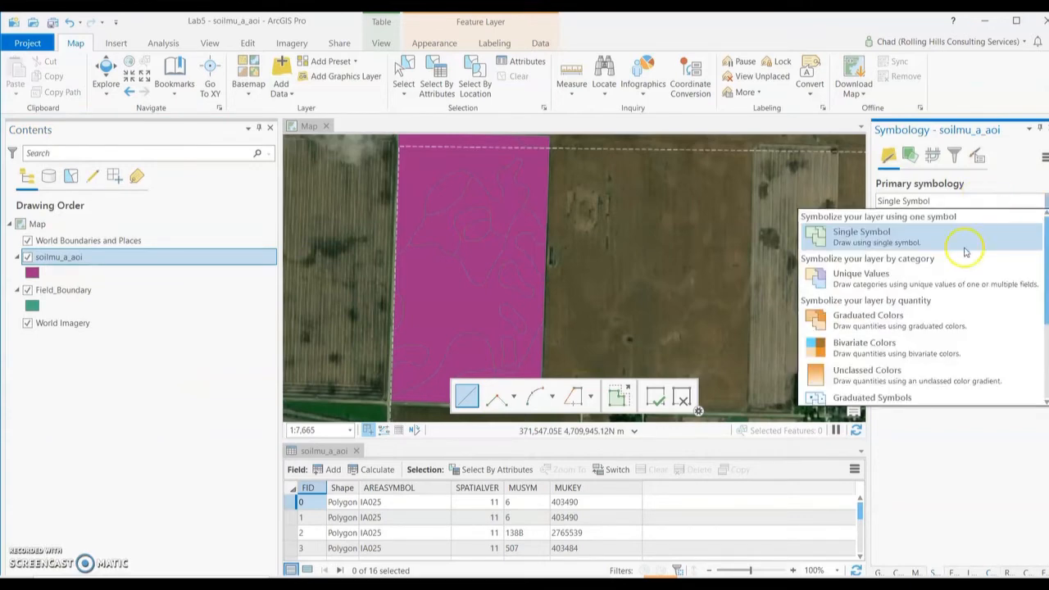
click(951, 281)
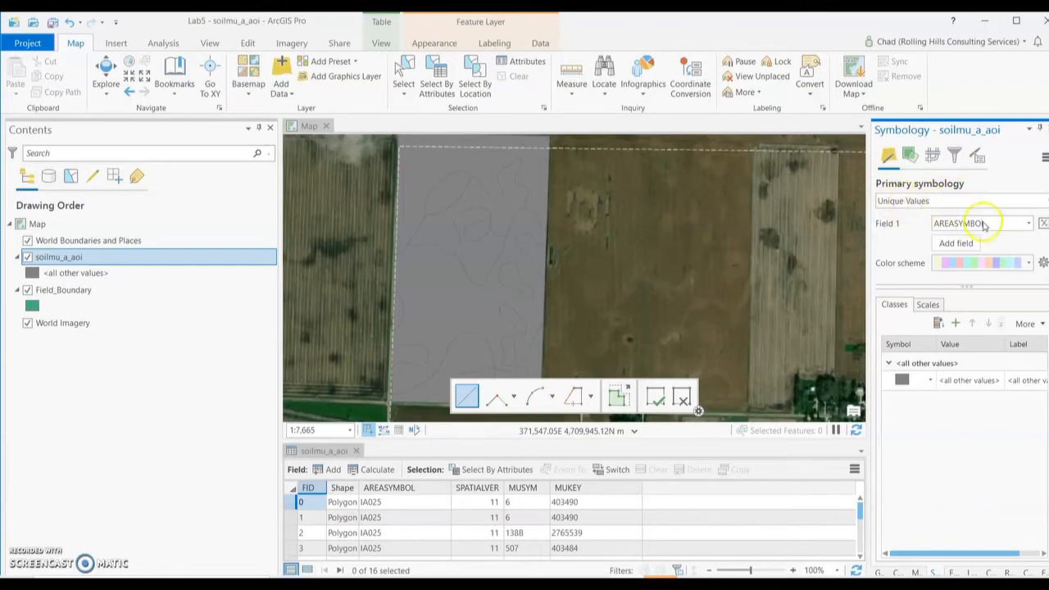
click(1029, 223)
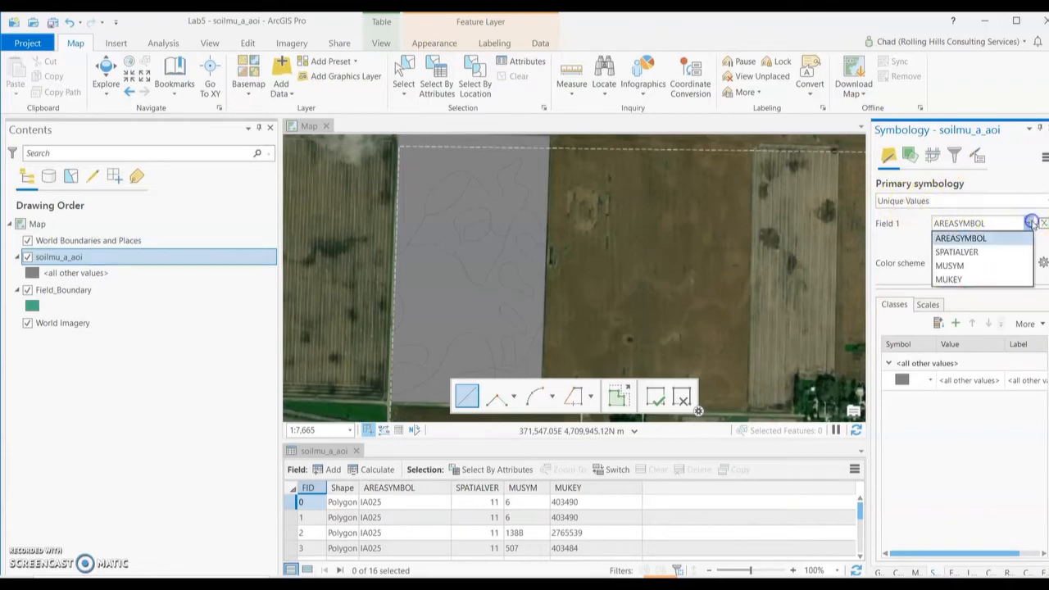
click(950, 265)
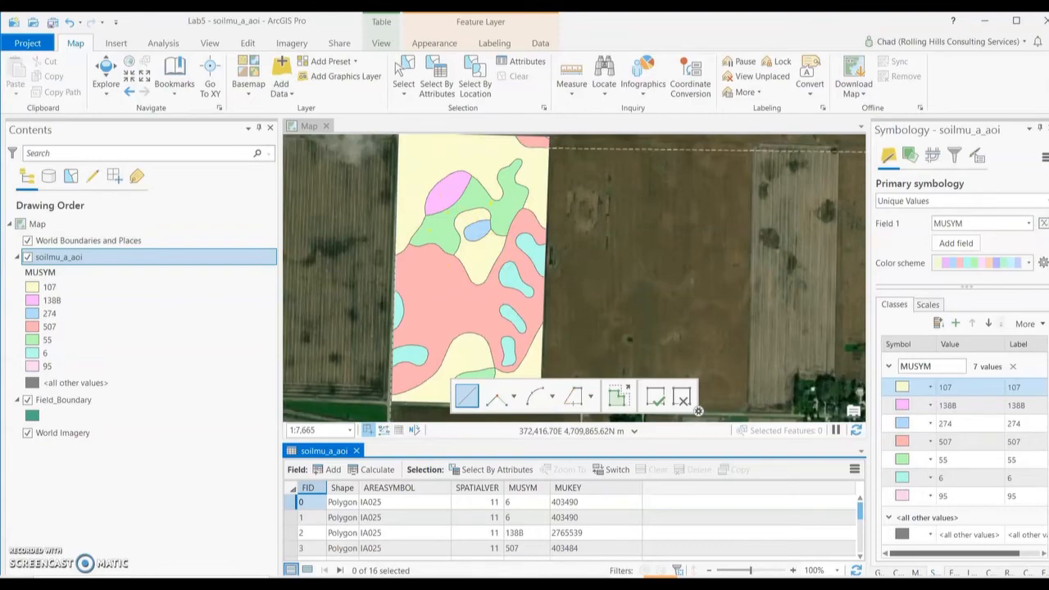
Check the Map Unit Legend of the AOI in Web Soil Survey in the browser, and return to ArcGIS Pro.
key(alt+Tab)
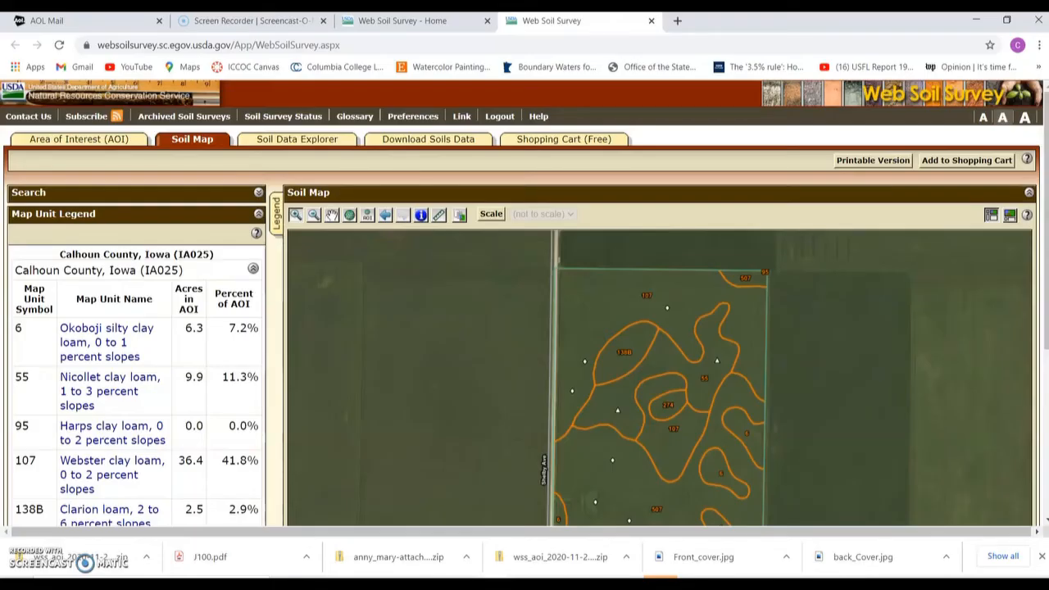
key(alt+Tab)
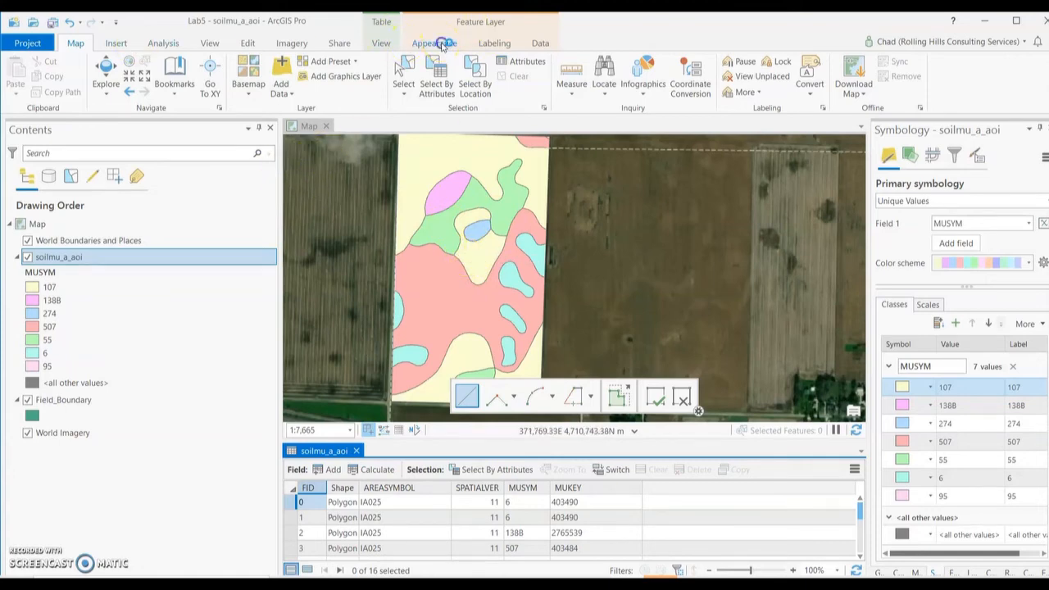
Set the soilmu_a_aoi layer's transparency to 76% and turn off the Field_Boundary layer.
click(434, 44)
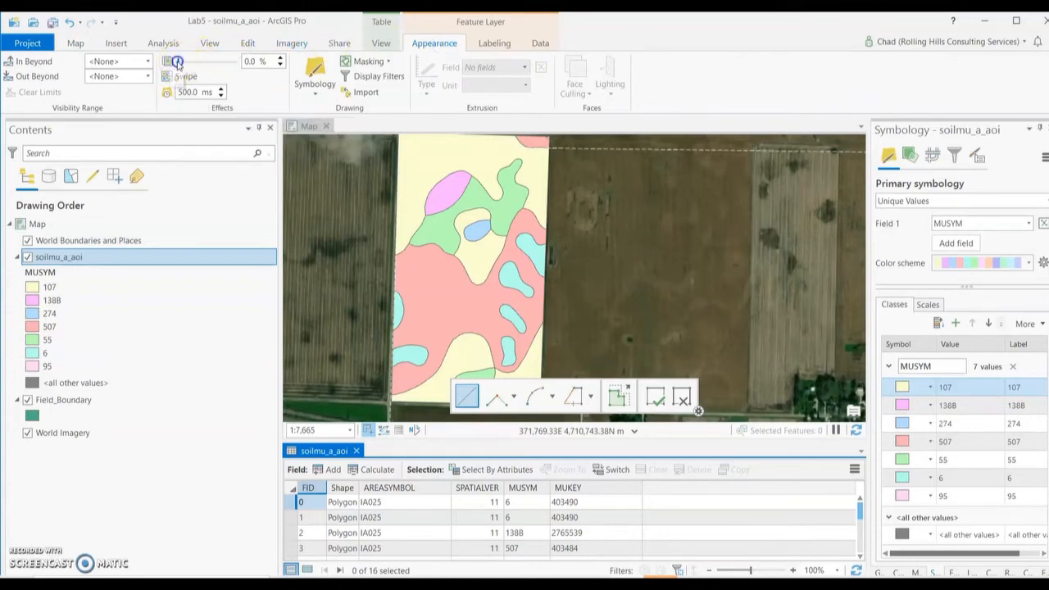
drag(180, 64, 222, 76)
click(90, 402)
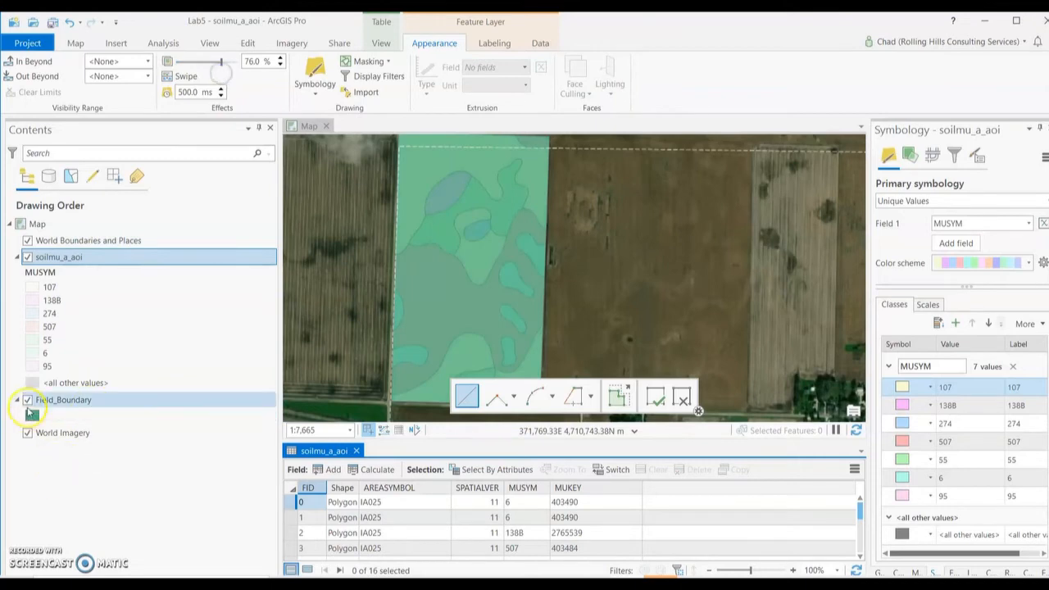
click(28, 400)
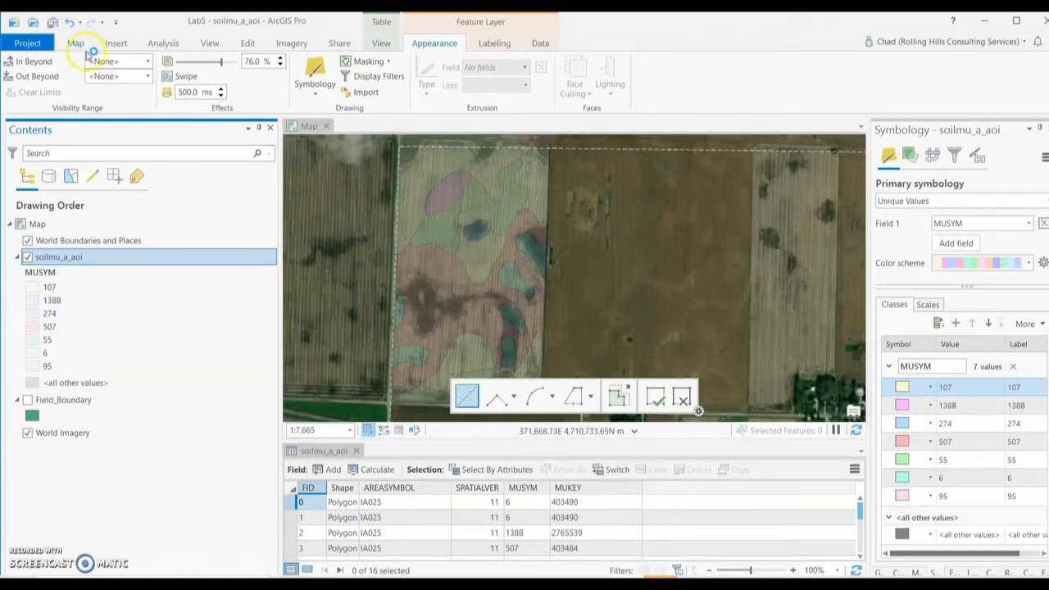
Close the soilmu_a_aoi attribute table and hide the soilmu_a_aoi layer, leaving Field_Boundary off so only the imagery is shown.
click(114, 43)
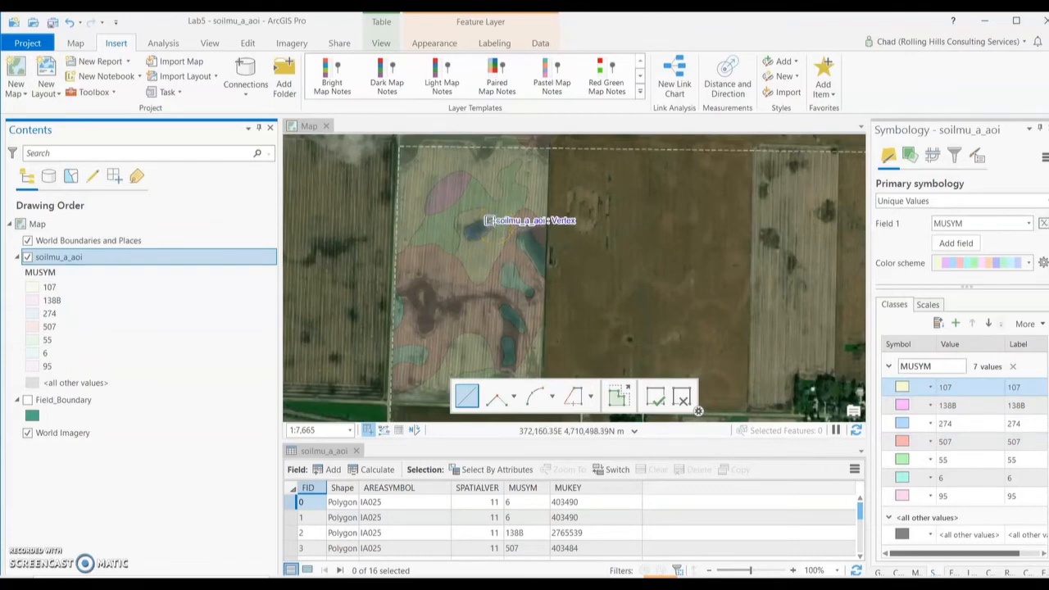
click(497, 215)
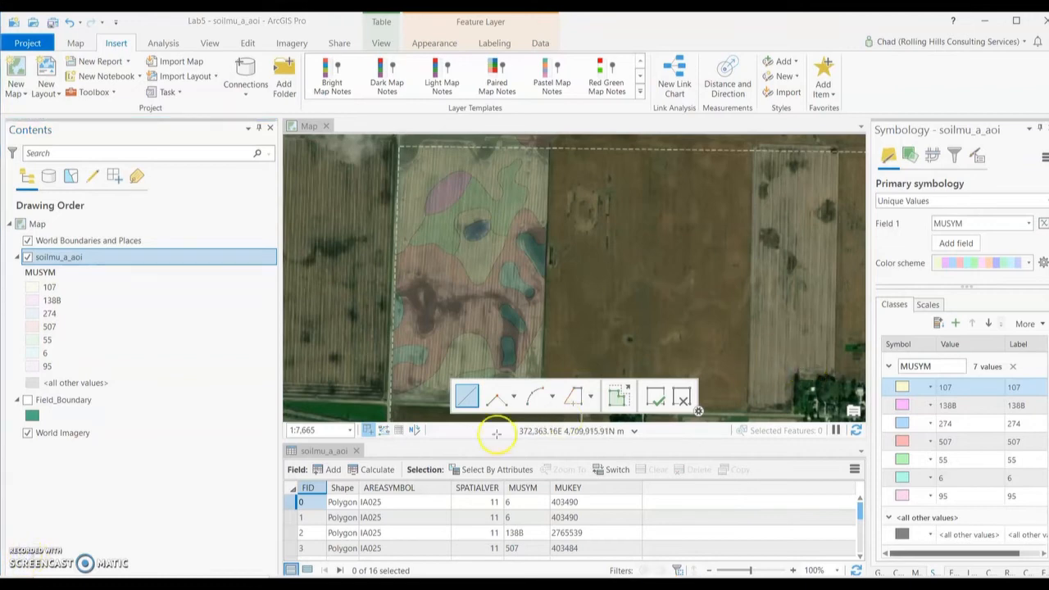
click(358, 451)
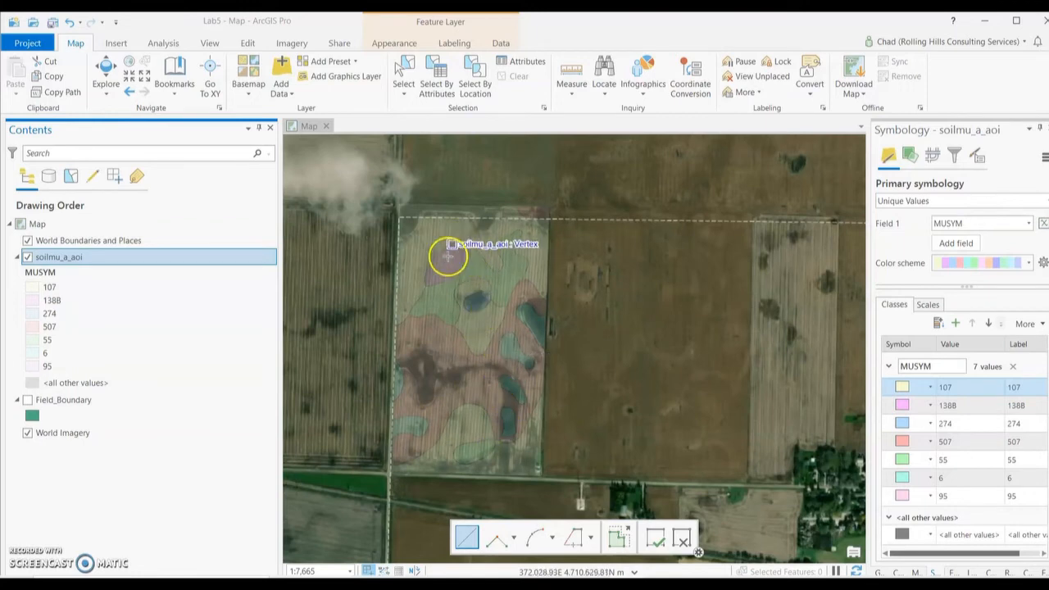
click(27, 258)
click(27, 400)
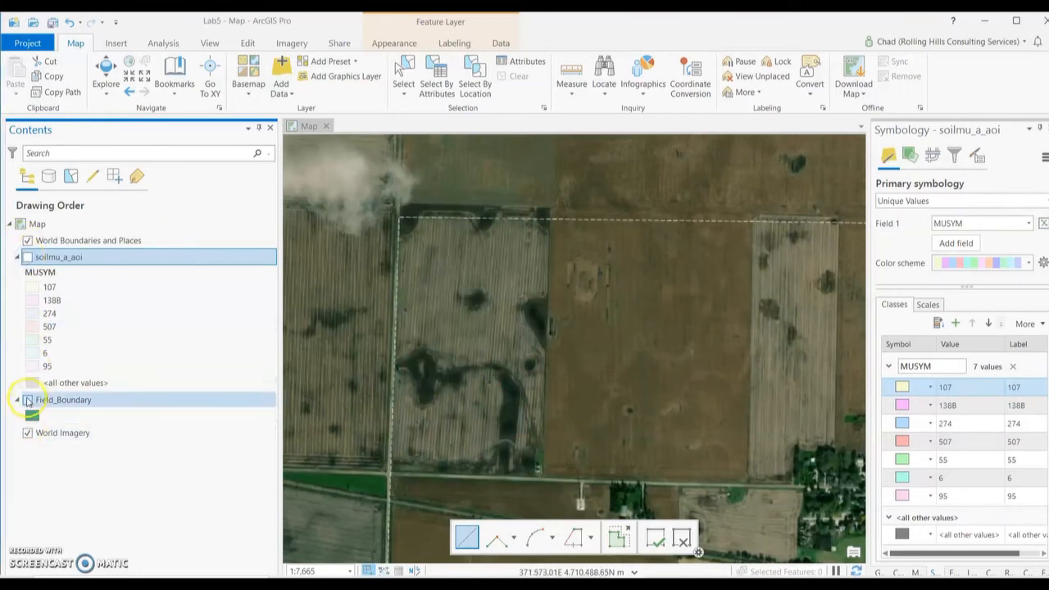
click(27, 399)
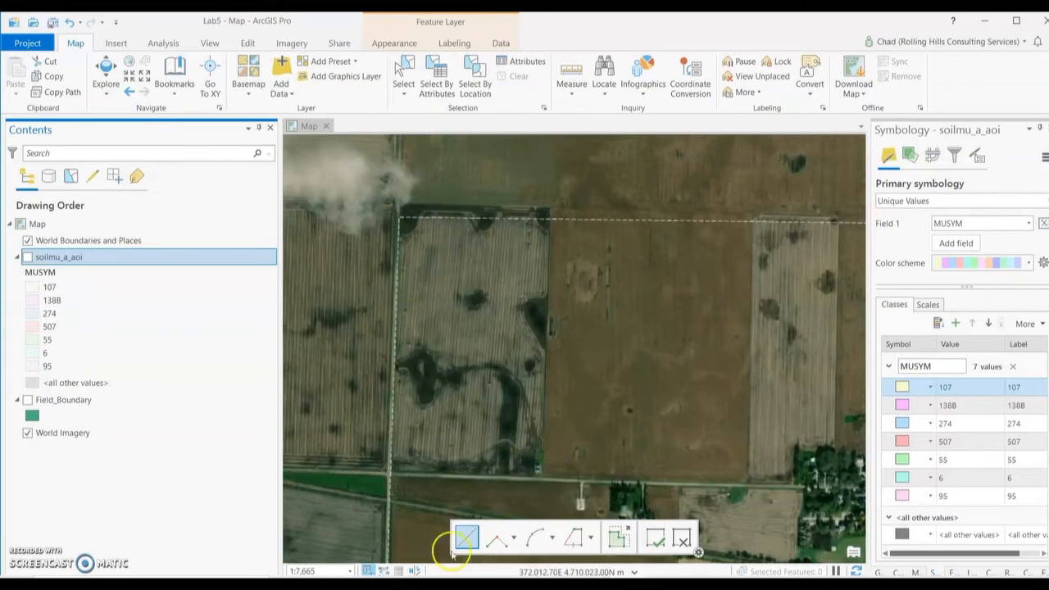
Switch to the browser, search Google for "uni lidar geotree" in a new tab and open the Iowa Lidar Mapping Project.
mouse_move(490, 585)
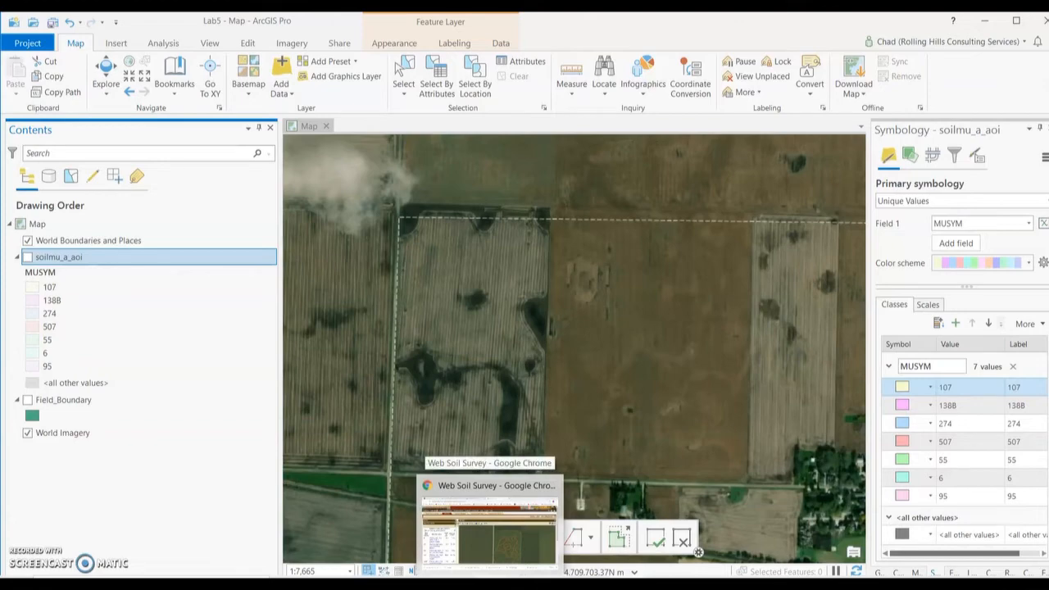
click(489, 529)
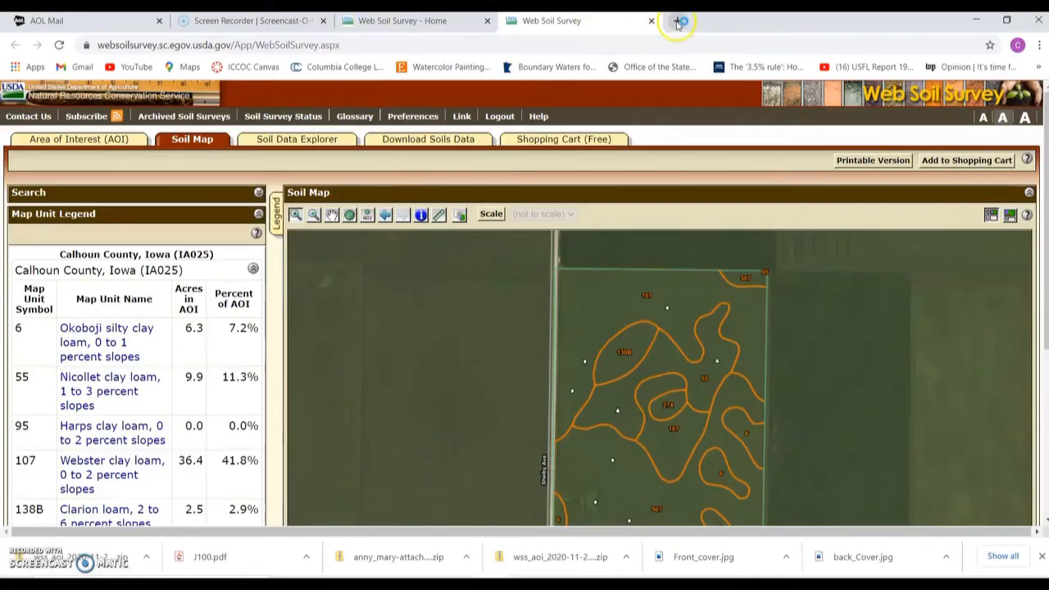
click(677, 23)
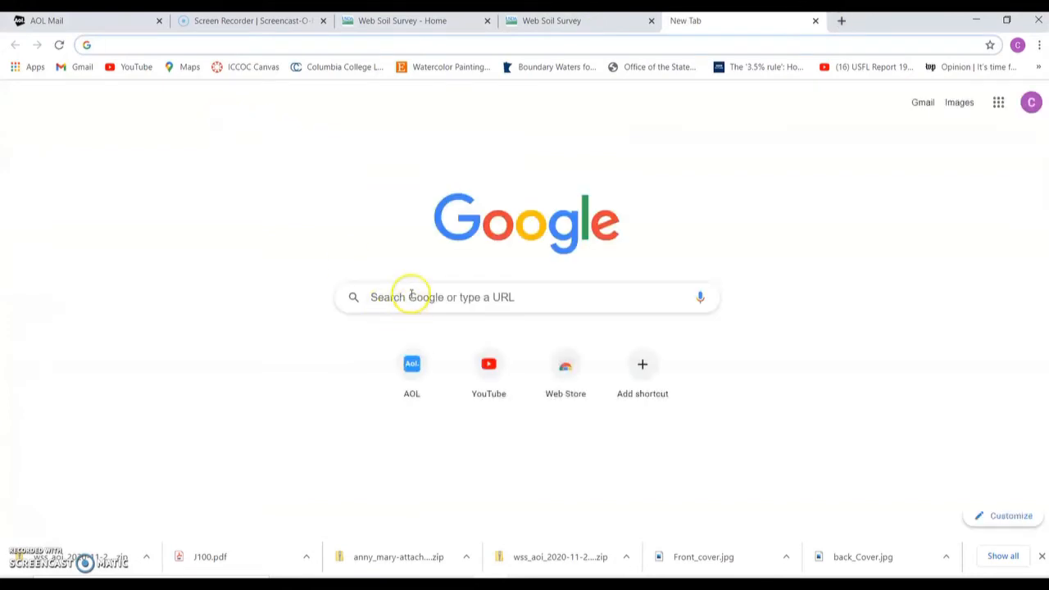
click(410, 295)
text(uni)
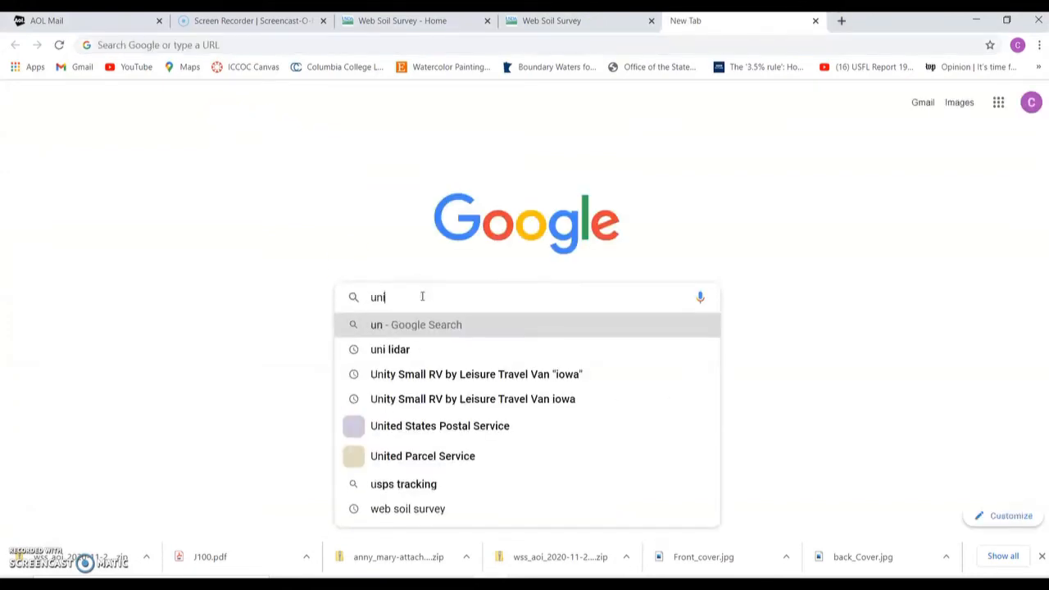
text( lidar)
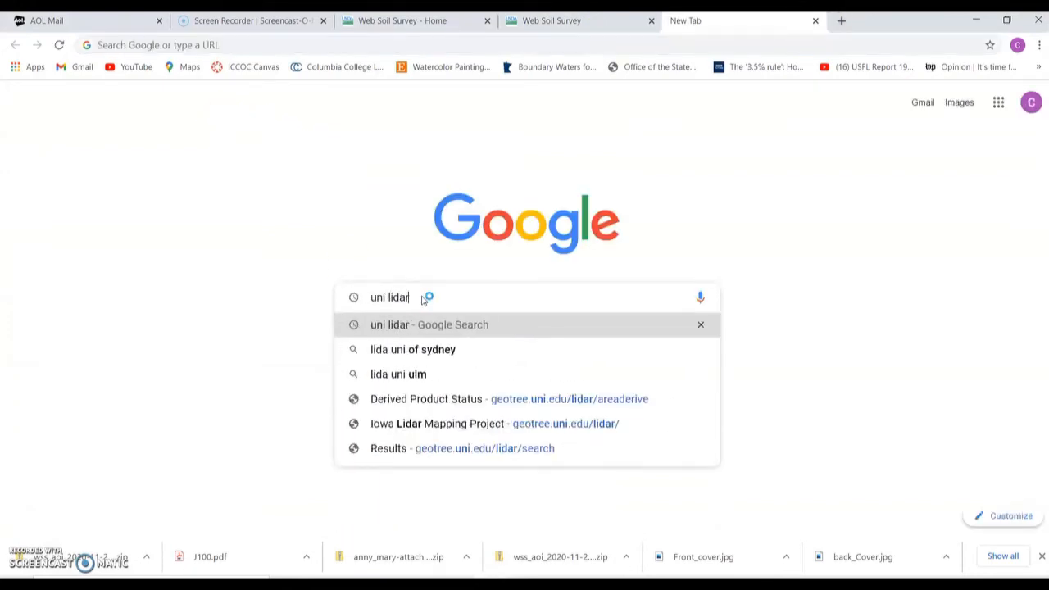
text( geotree)
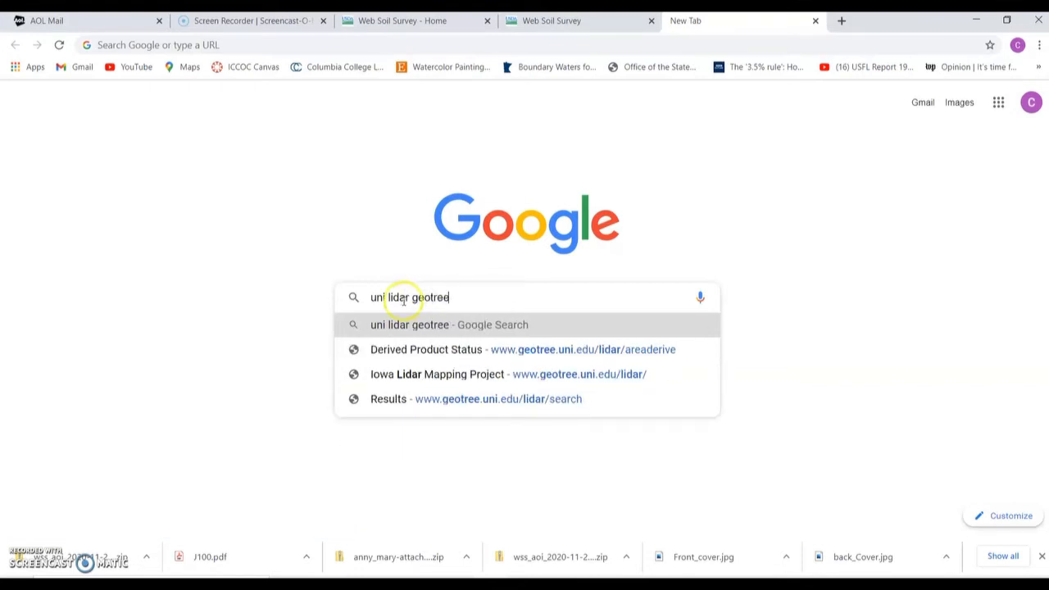
click(411, 328)
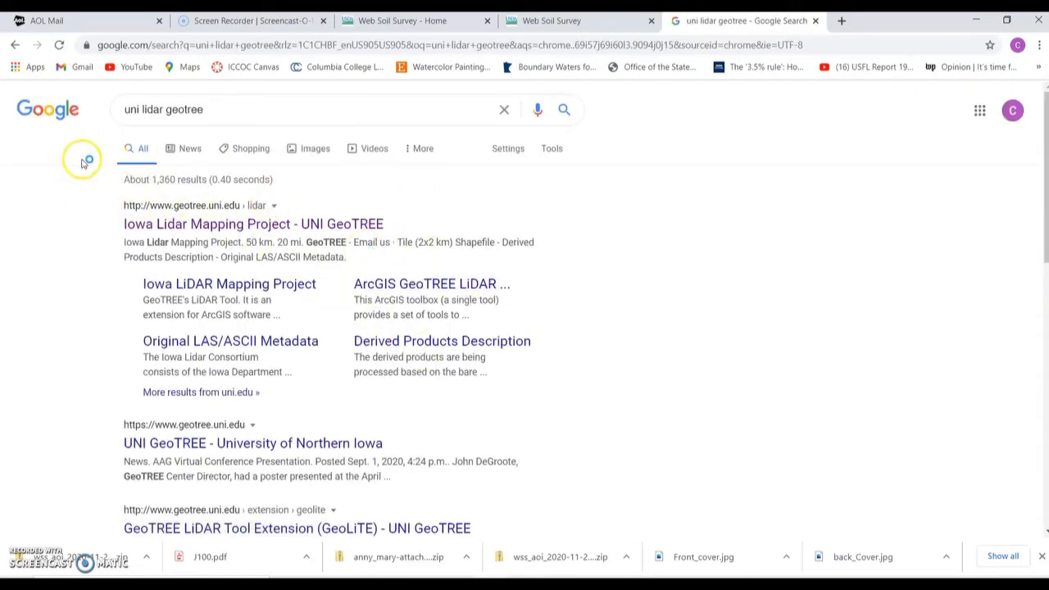
click(202, 227)
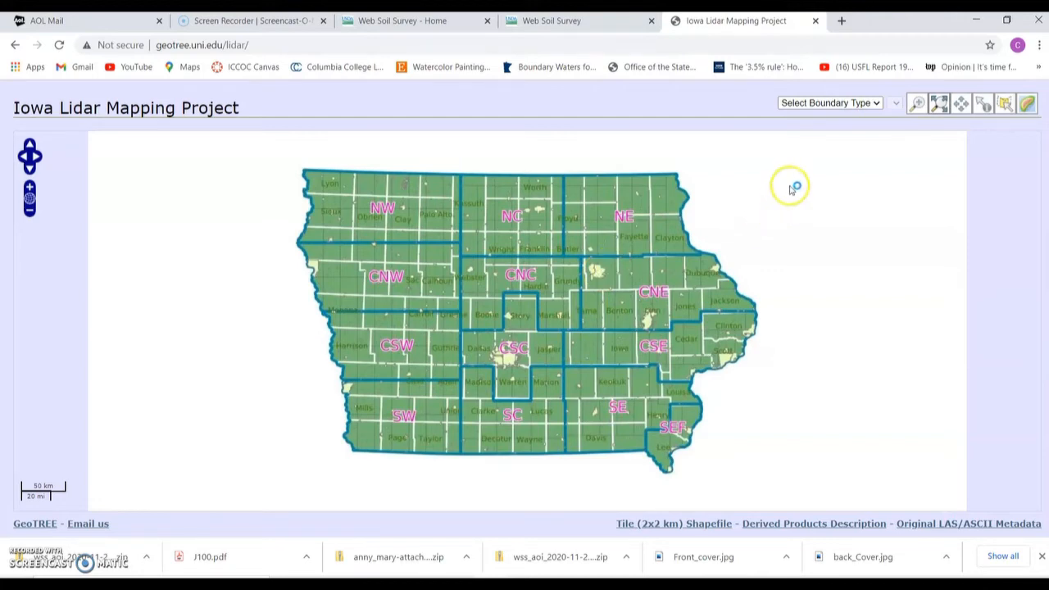
Set the lidar map's boundary type to City and the region to Manson, and close the Results page that opens.
click(829, 104)
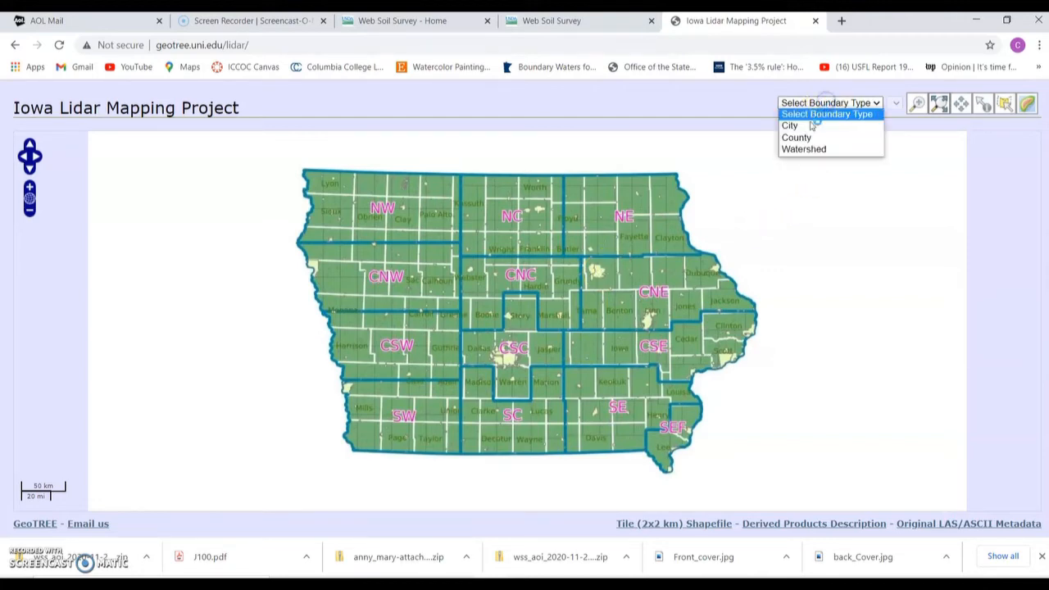
click(805, 127)
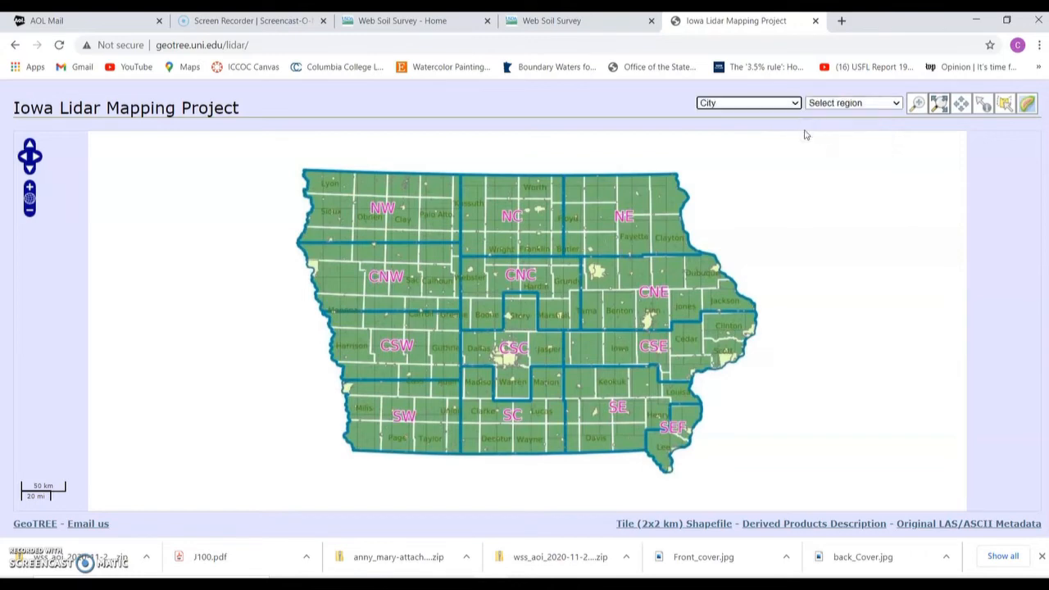
click(850, 104)
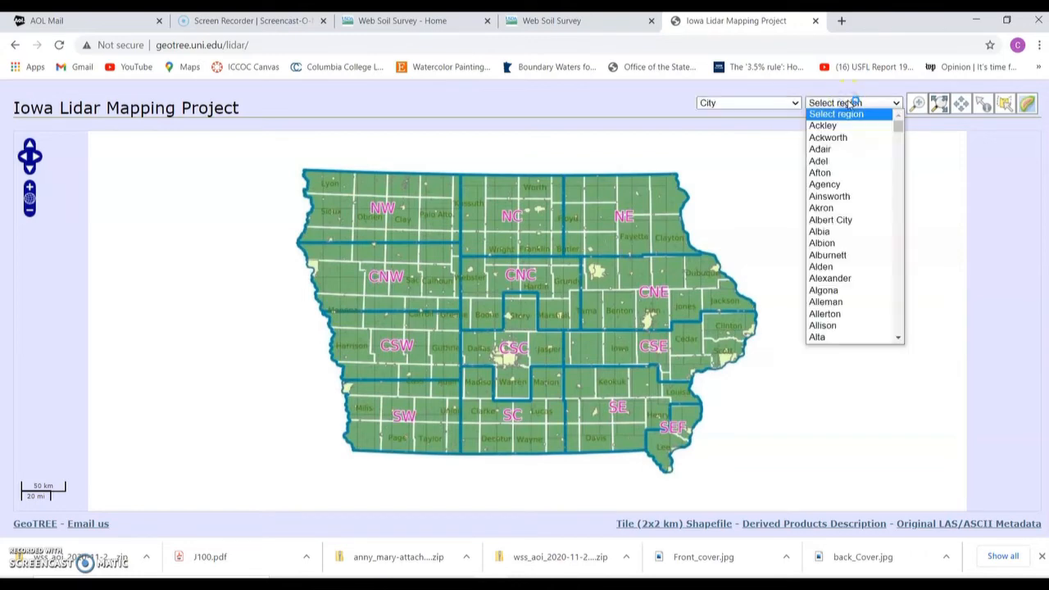
key(m)
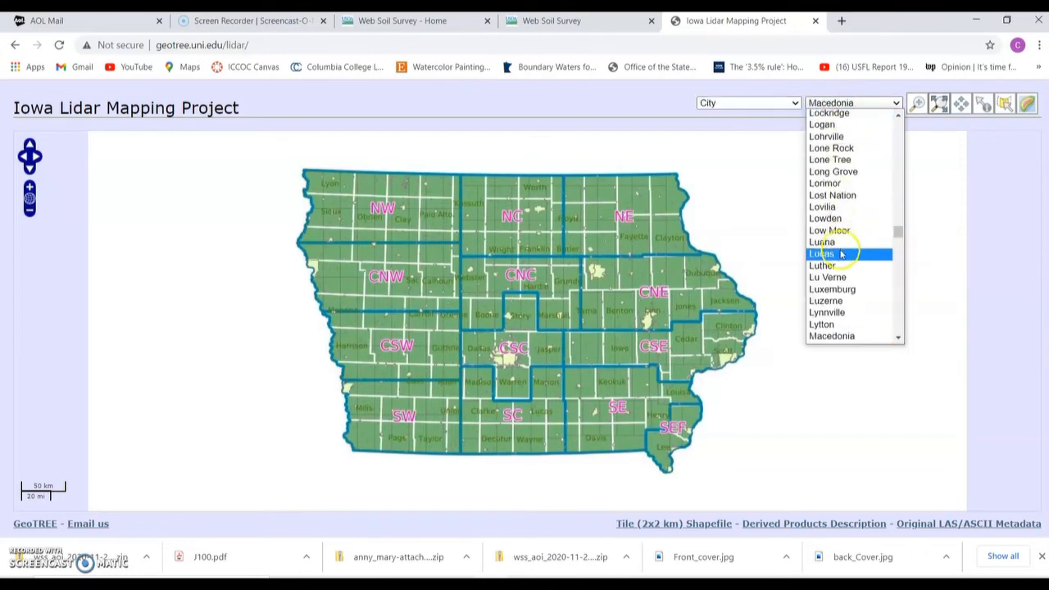
scroll(842, 252, down, 2)
scroll(843, 250, down, 2)
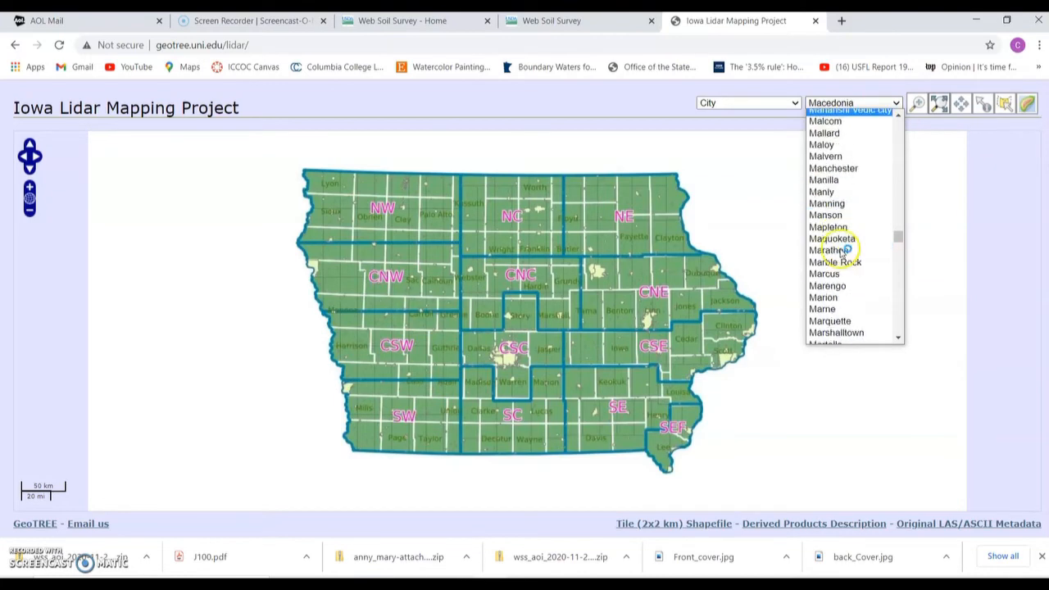
click(848, 213)
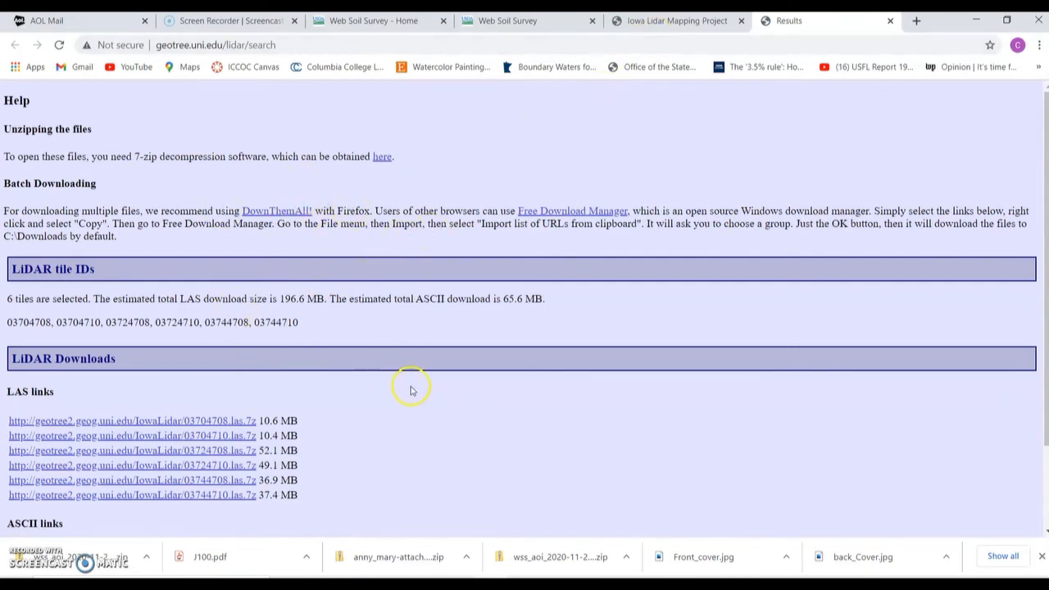
click(890, 20)
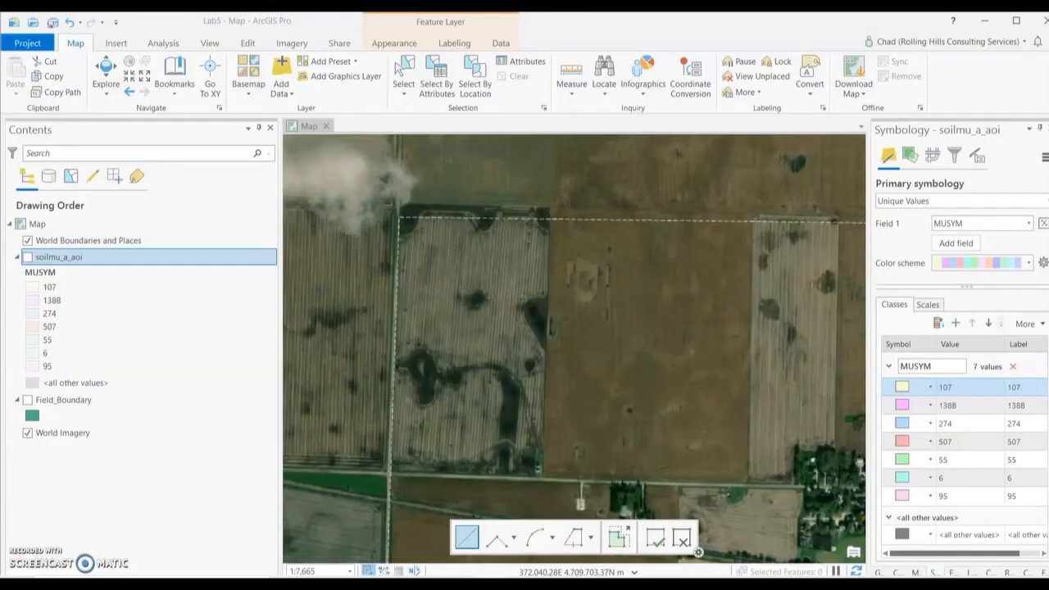
In ArcGIS Pro, turn on the Field_Boundary layer to locate the field relative to Manson, and switch back to the browser.
scroll(662, 402, down, 2)
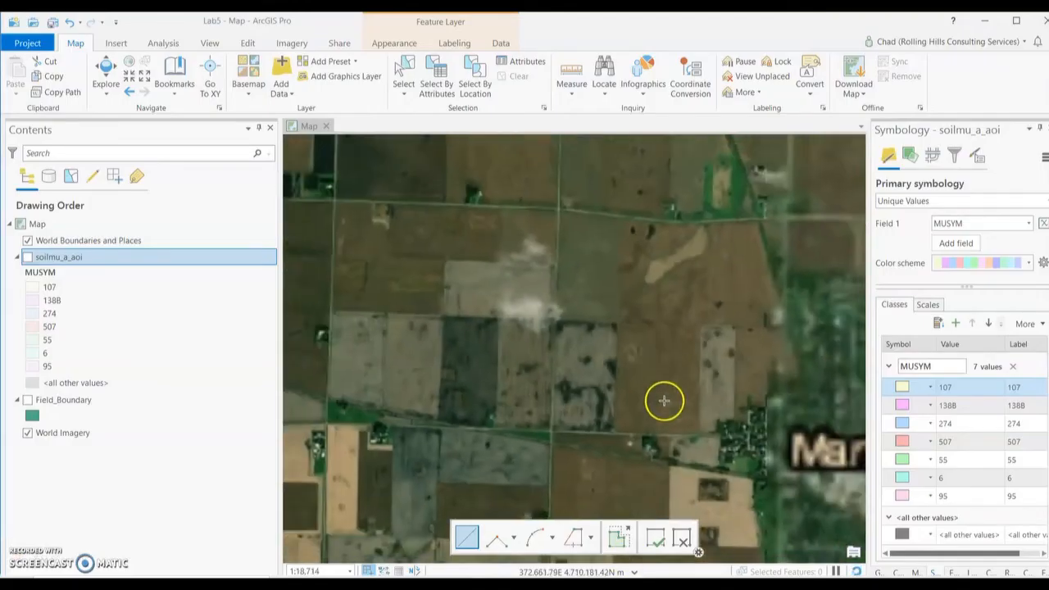
click(27, 399)
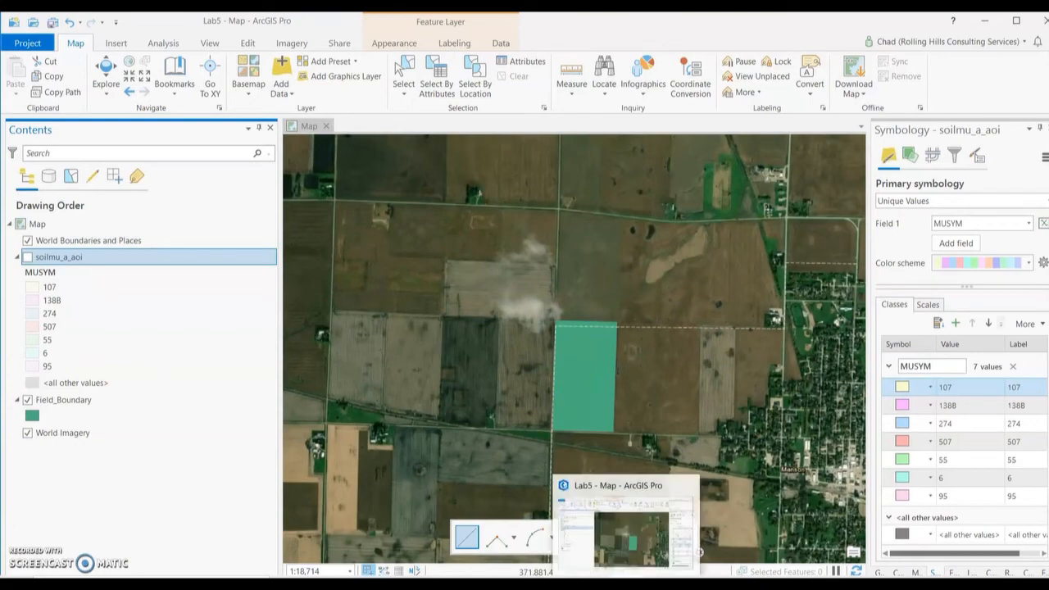
click(605, 577)
click(604, 578)
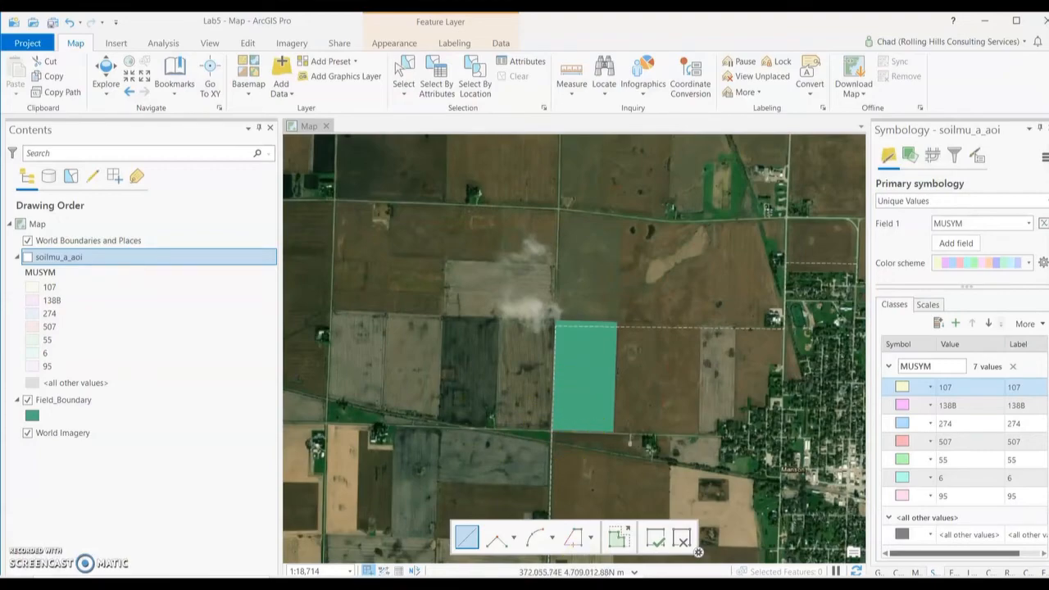
click(586, 578)
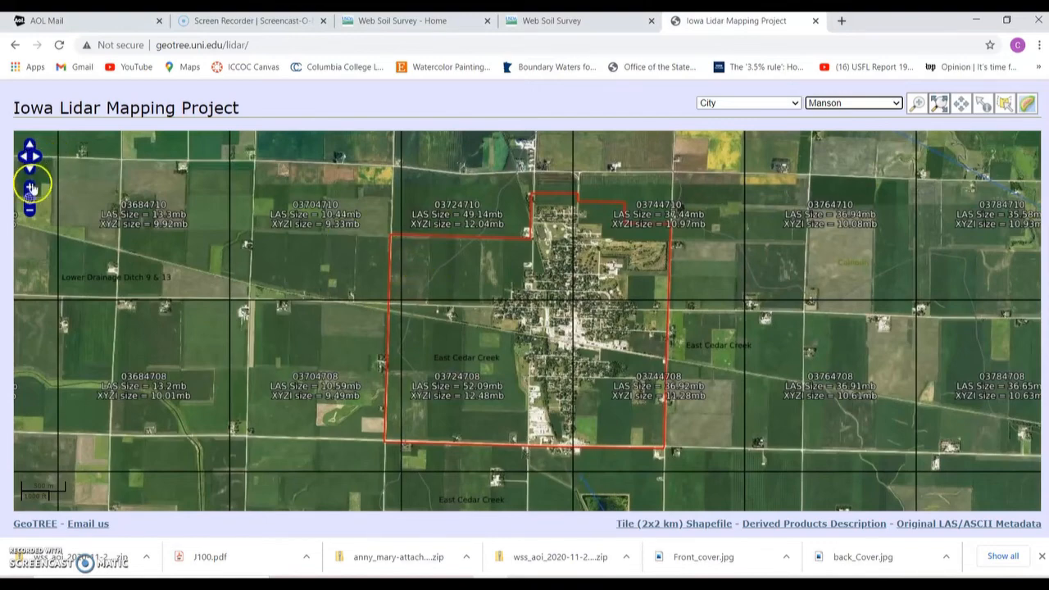
Start a derived product request in the lidar map by drawing an area around the field west of Manson.
click(29, 189)
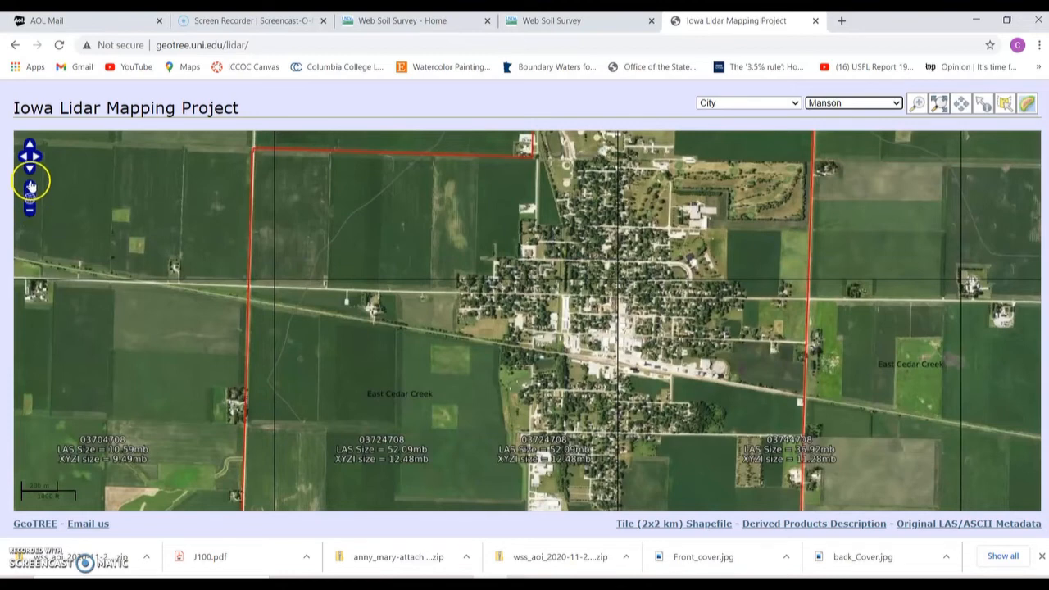
click(28, 151)
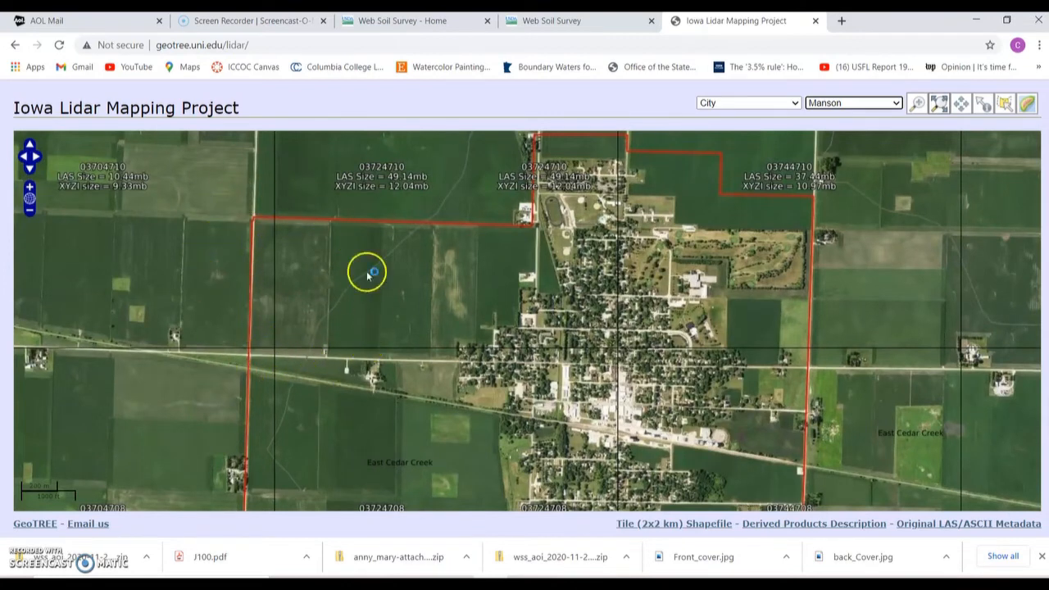
click(1028, 104)
click(1028, 104)
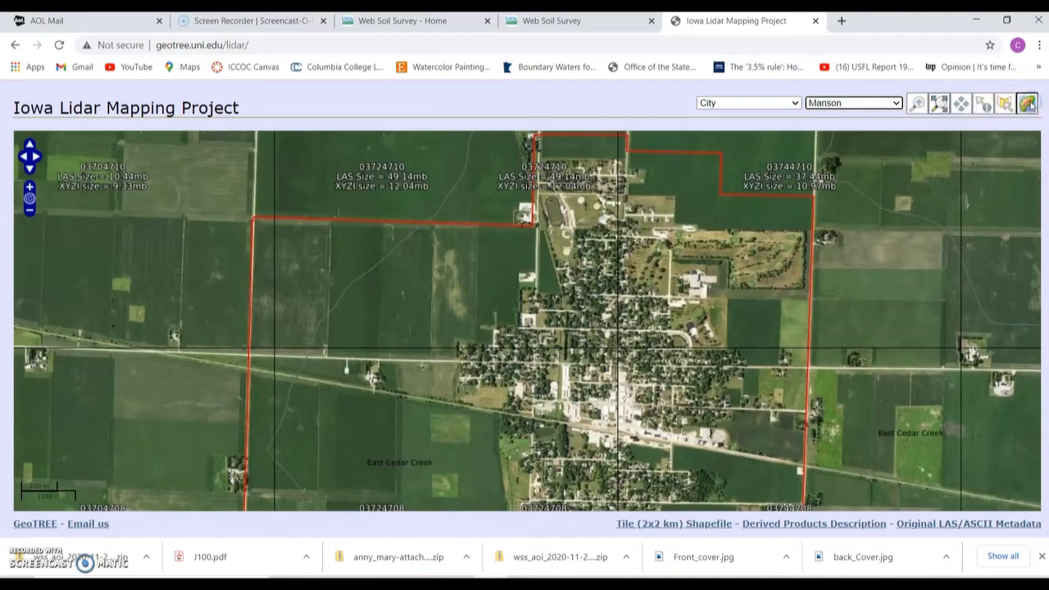
click(246, 214)
drag(256, 241, 338, 361)
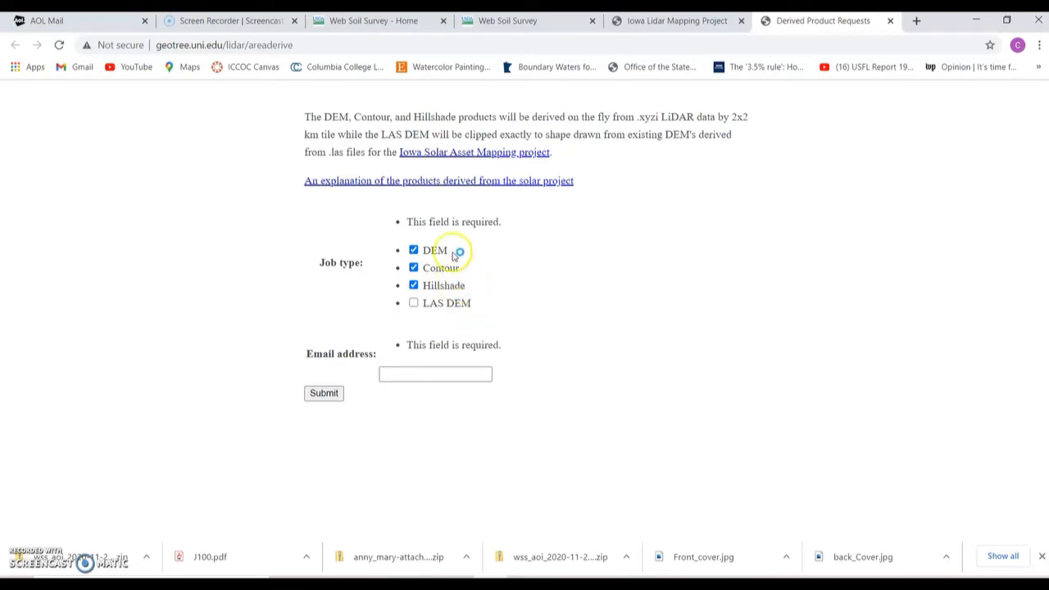
Fill in the e-mail address for the DEM, Contour and Hillshade request and submit it.
click(414, 377)
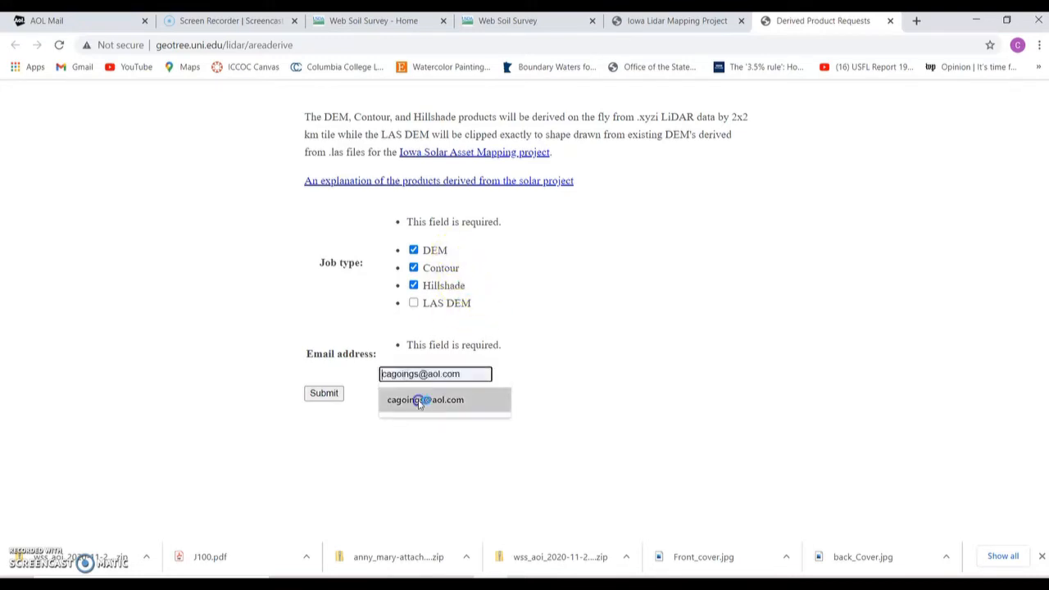
click(421, 398)
click(329, 398)
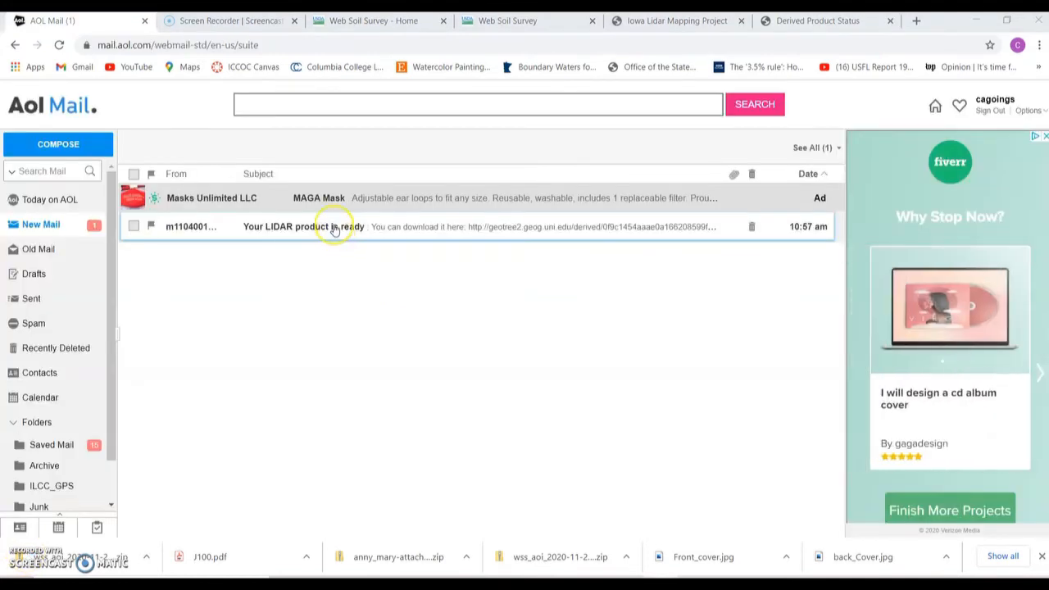
Open the 10:57 am "Your LIDAR product is ready" message, download its linked .img file and choose to keep it.
click(334, 228)
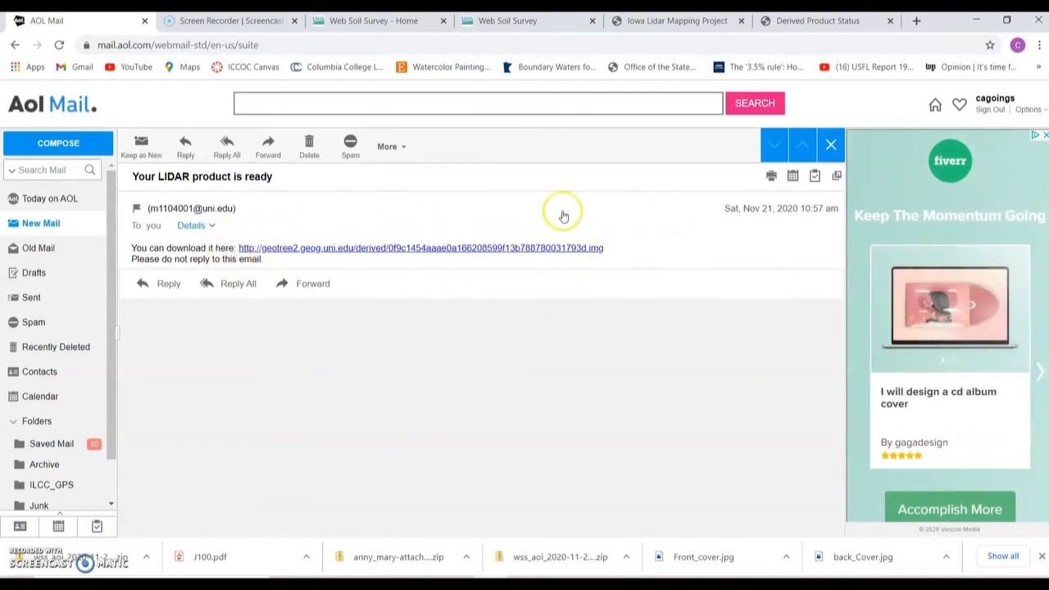
click(443, 253)
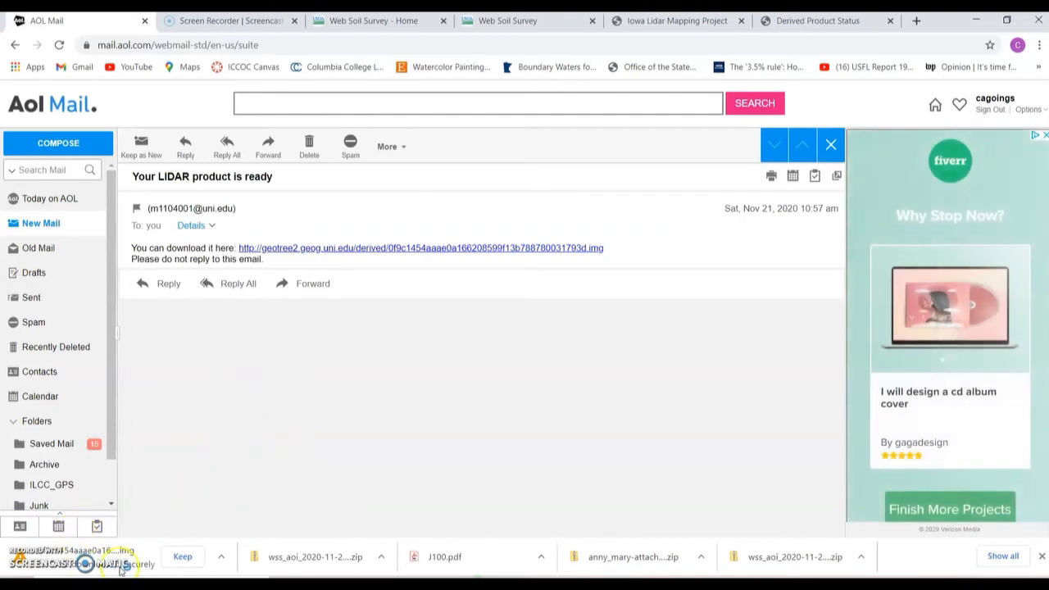
click(194, 555)
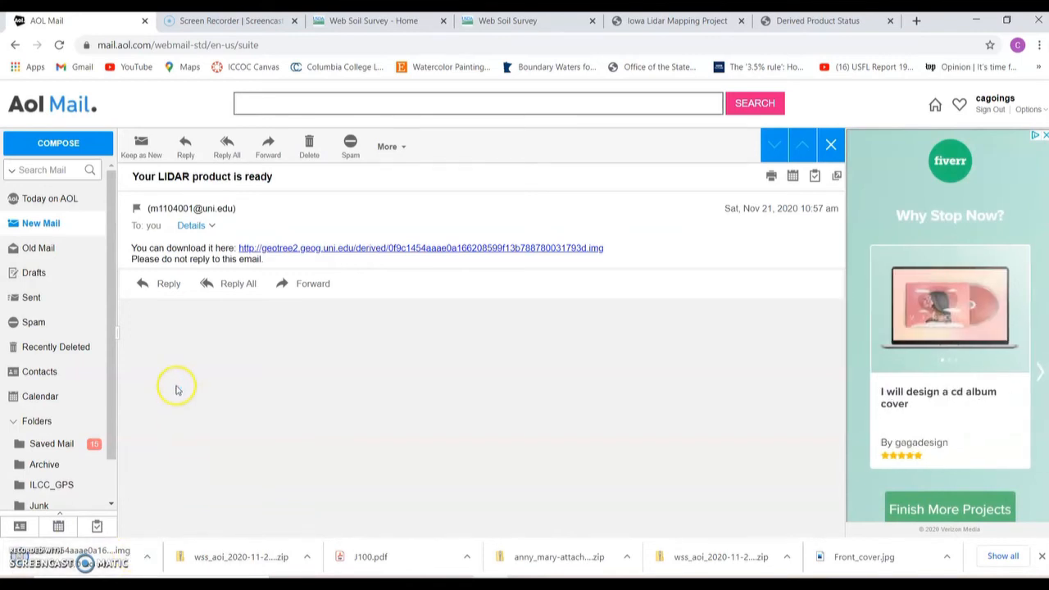
Open the 10:58 am lidar product message, try its .zip download link, and confirm keeping the earlier .img file.
click(39, 226)
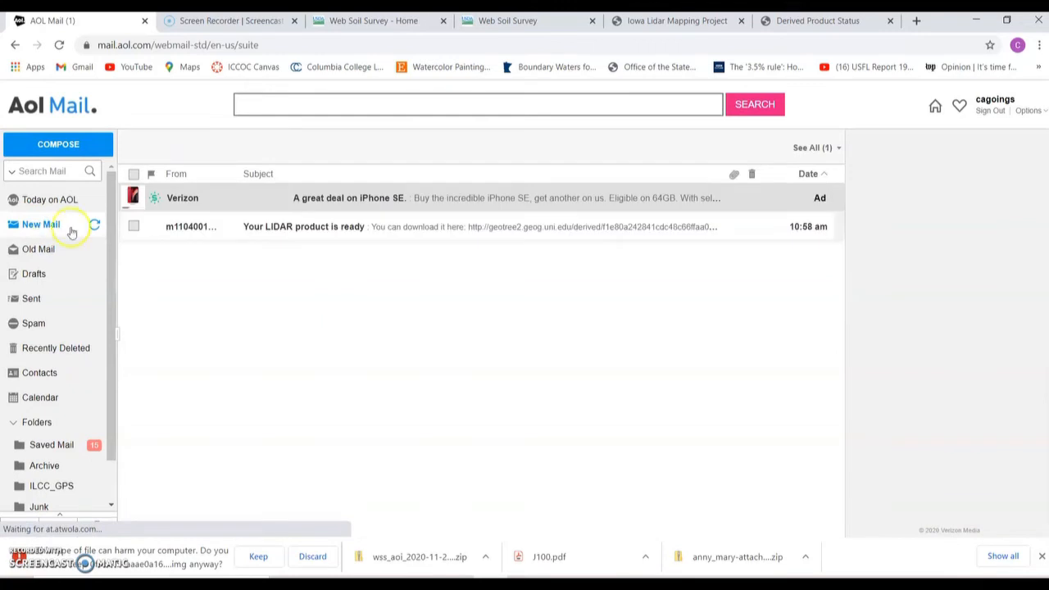
click(334, 230)
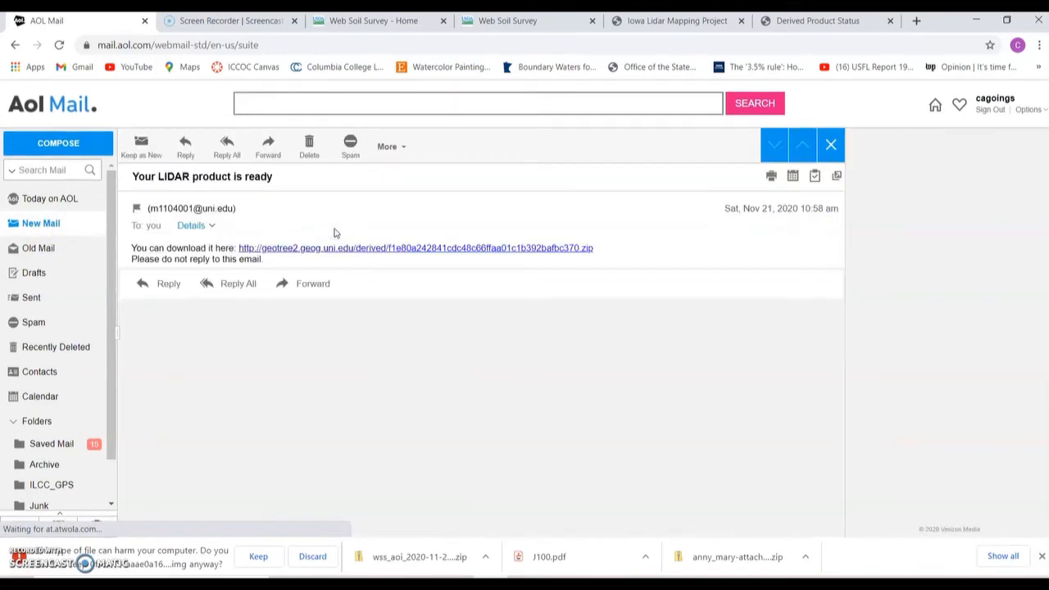
click(428, 257)
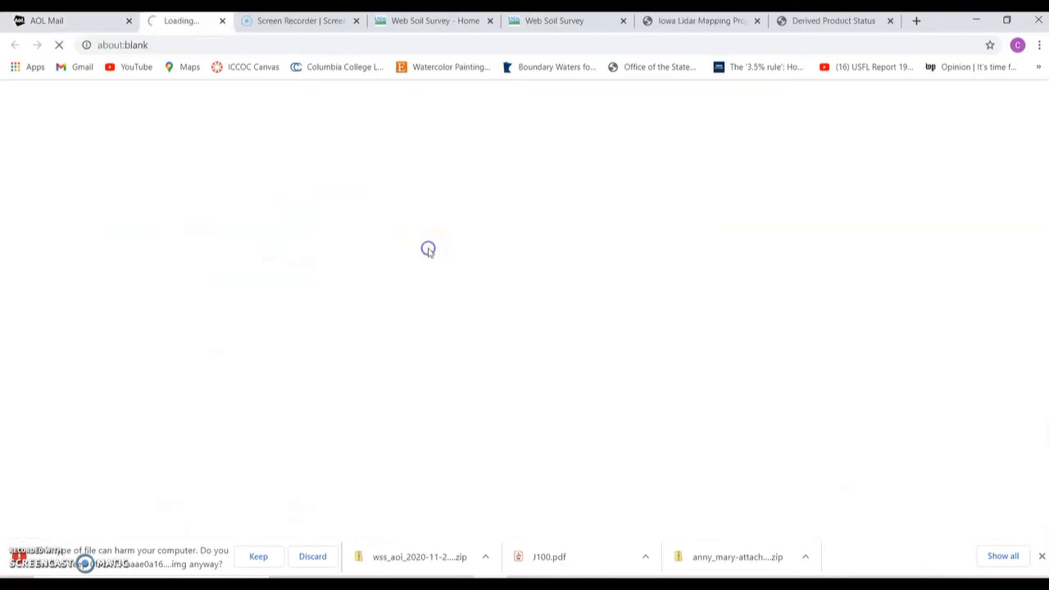
click(258, 559)
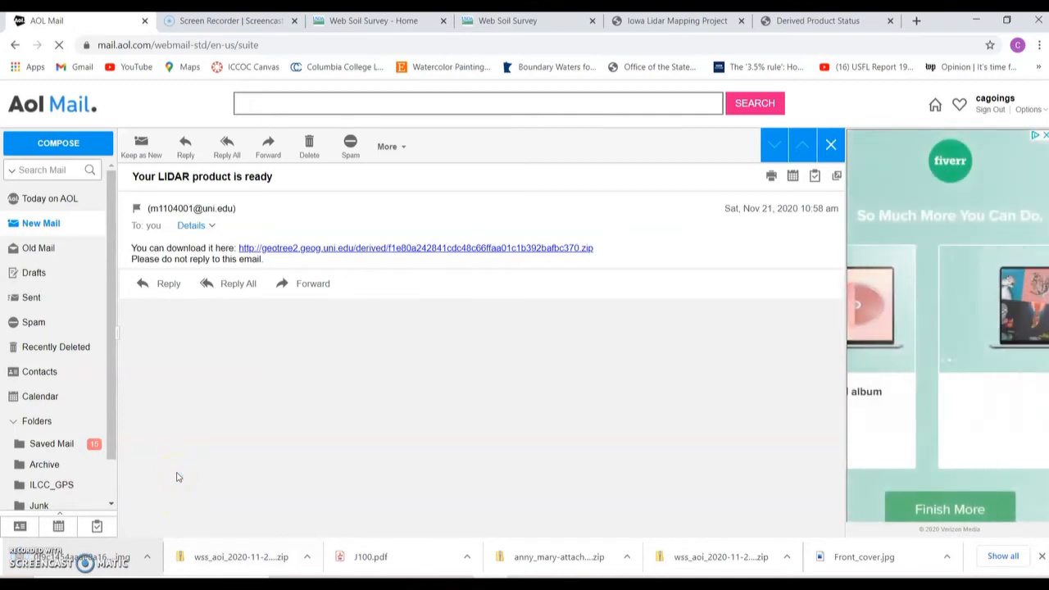
click(414, 247)
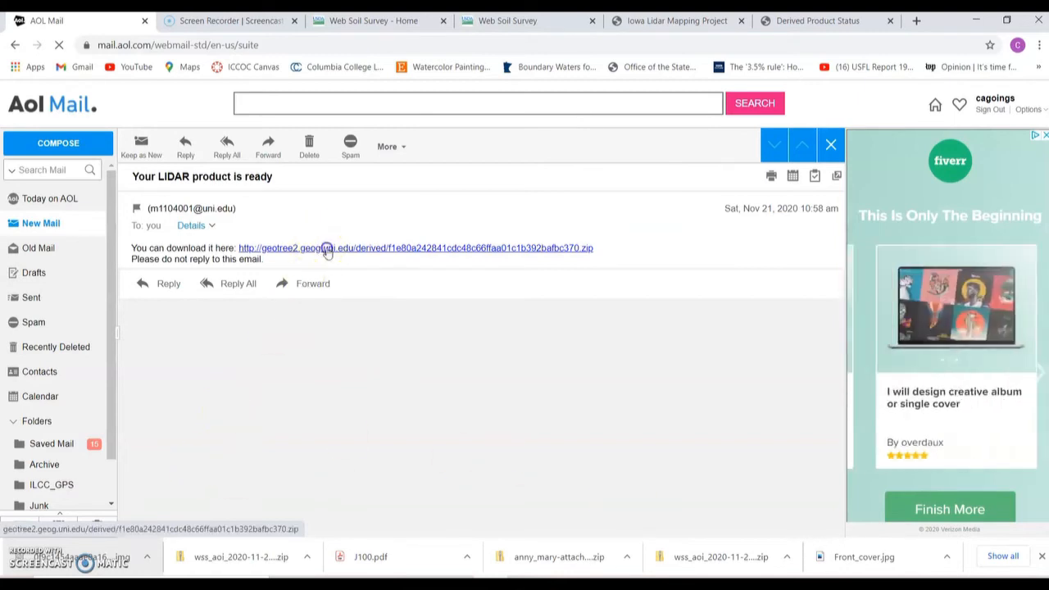
Show the downloaded 0f9c1454 .img file in its Downloads folder and copy it.
click(147, 556)
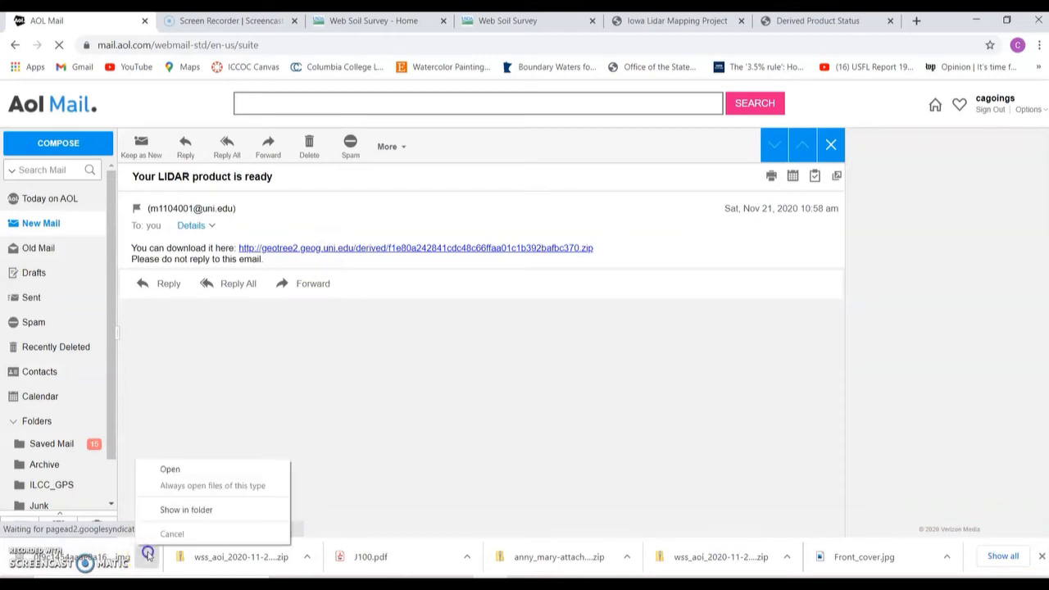
click(187, 510)
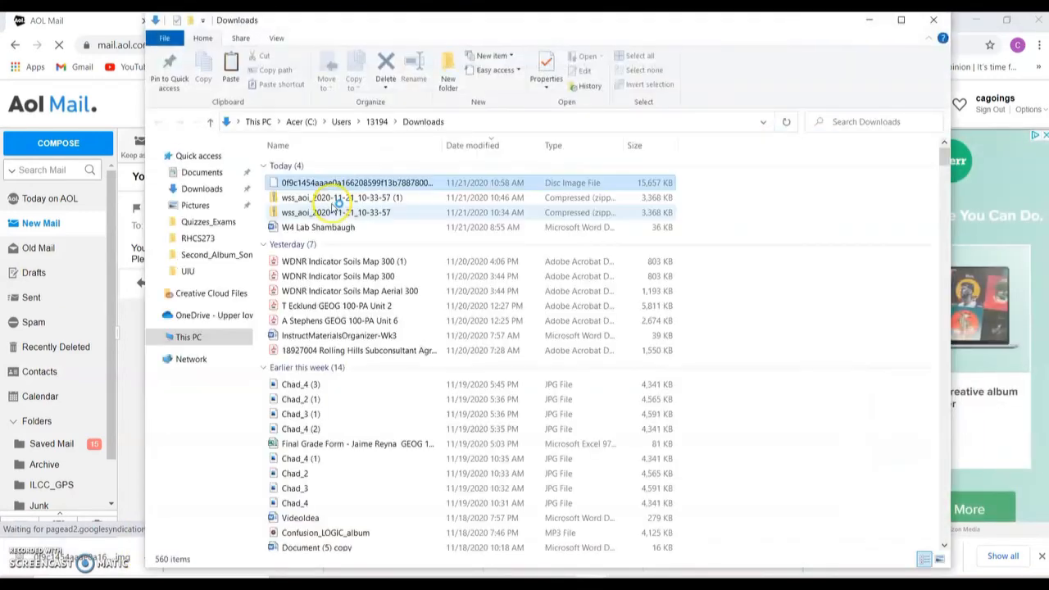
click(334, 182)
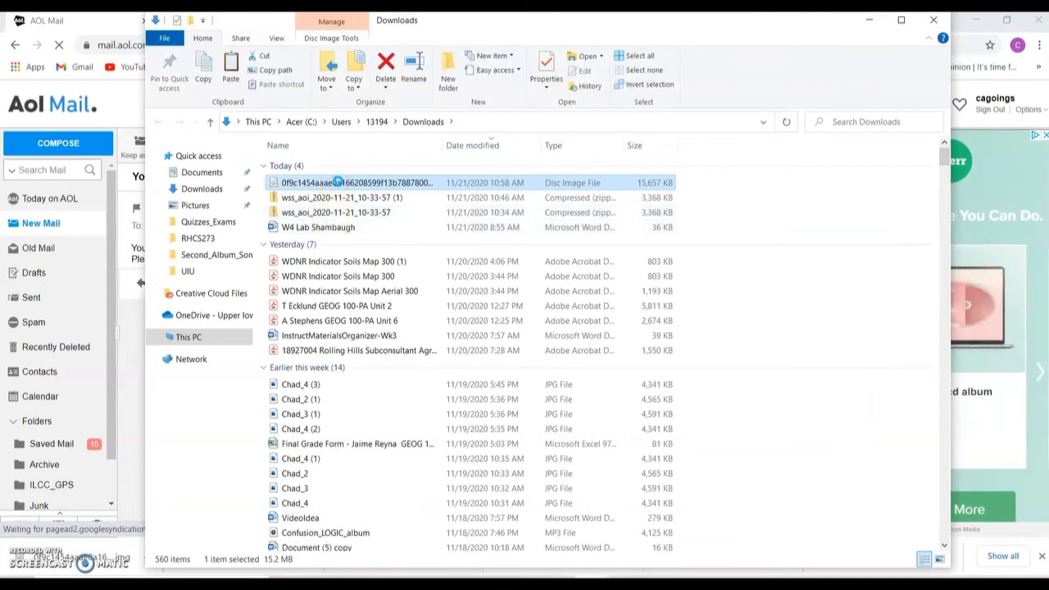
right_click(337, 182)
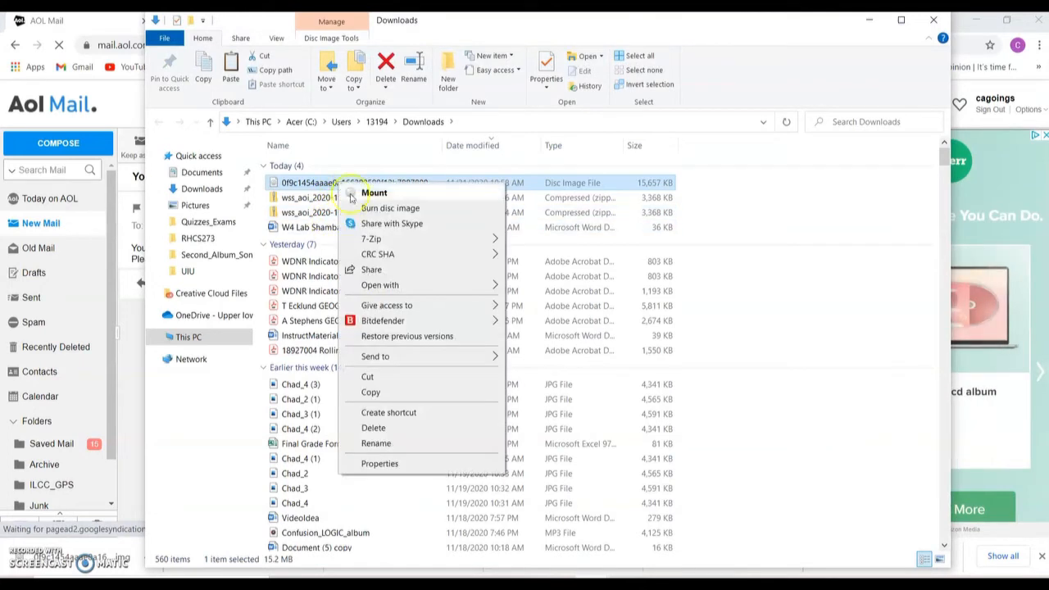
click(396, 393)
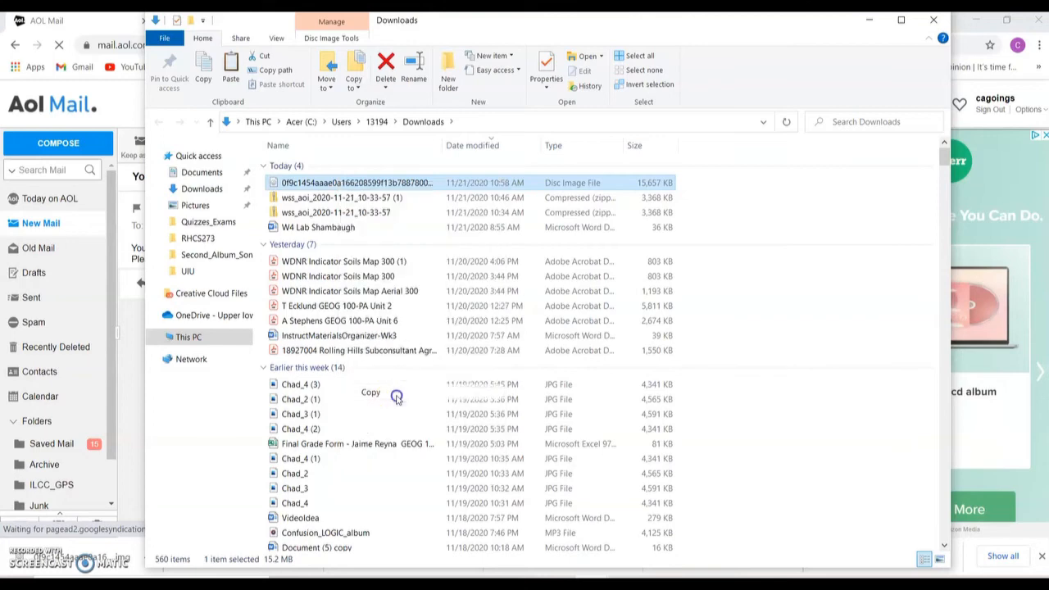
Paste the copied .img file into C:\ChadsGIS\Lab5, widen the Name column to show its full name, and minimize the folder window.
click(192, 340)
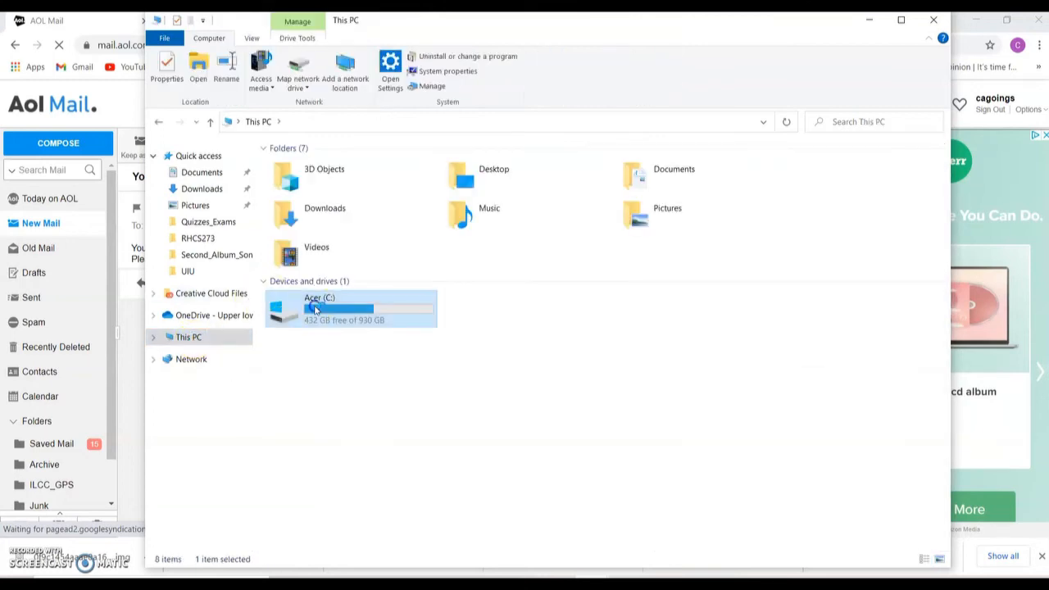
double_click(308, 300)
double_click(303, 182)
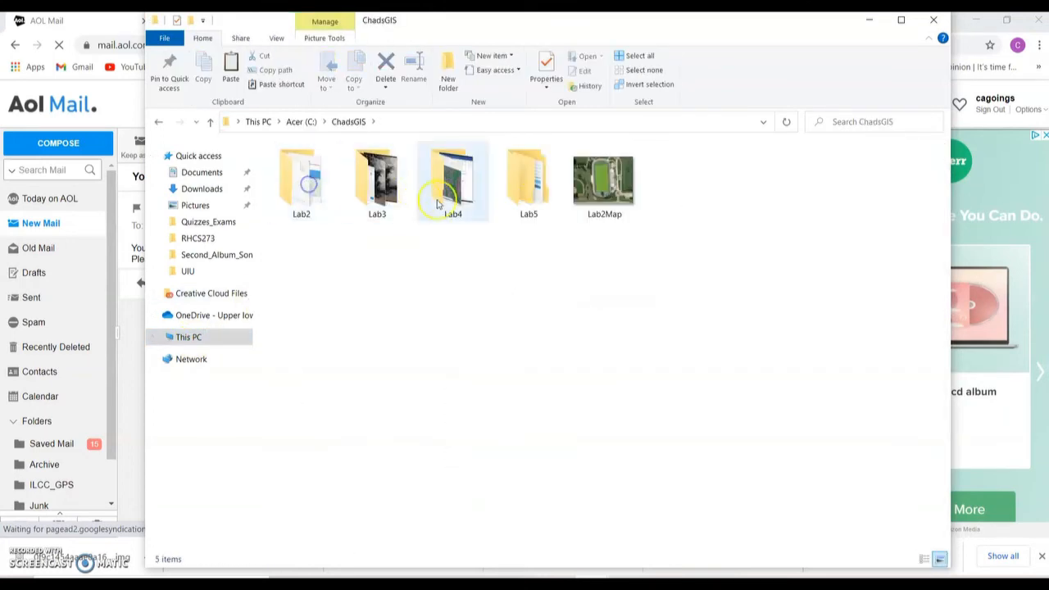
double_click(511, 197)
right_click(297, 246)
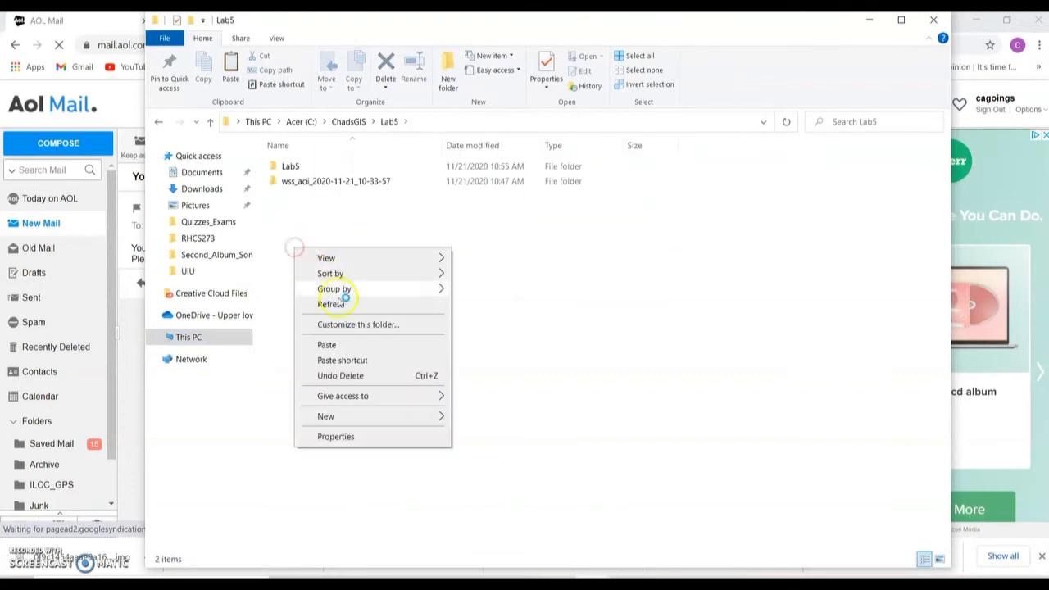
click(348, 346)
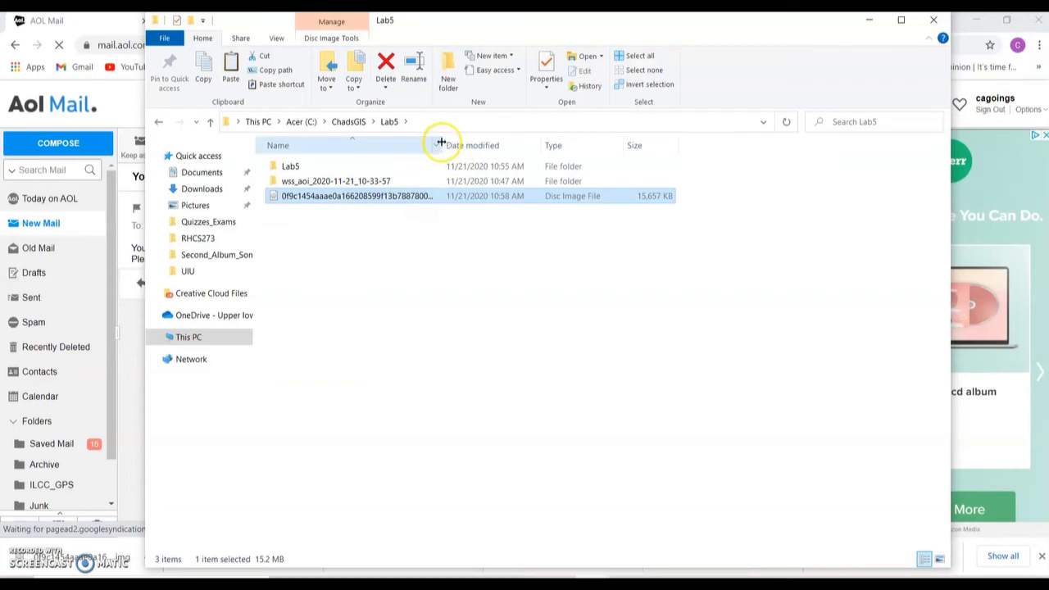
drag(441, 142, 501, 145)
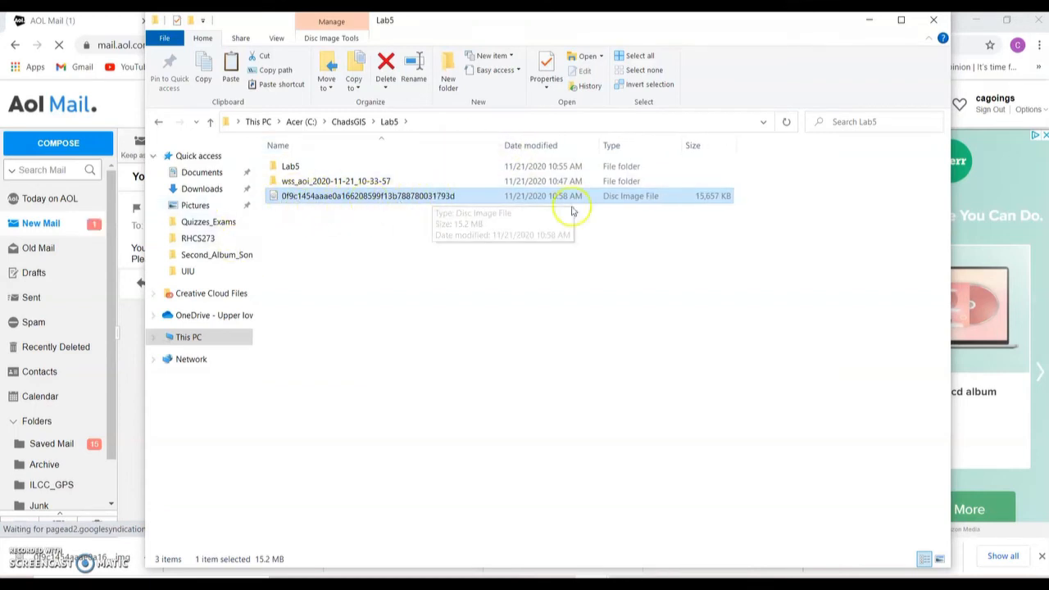
click(869, 26)
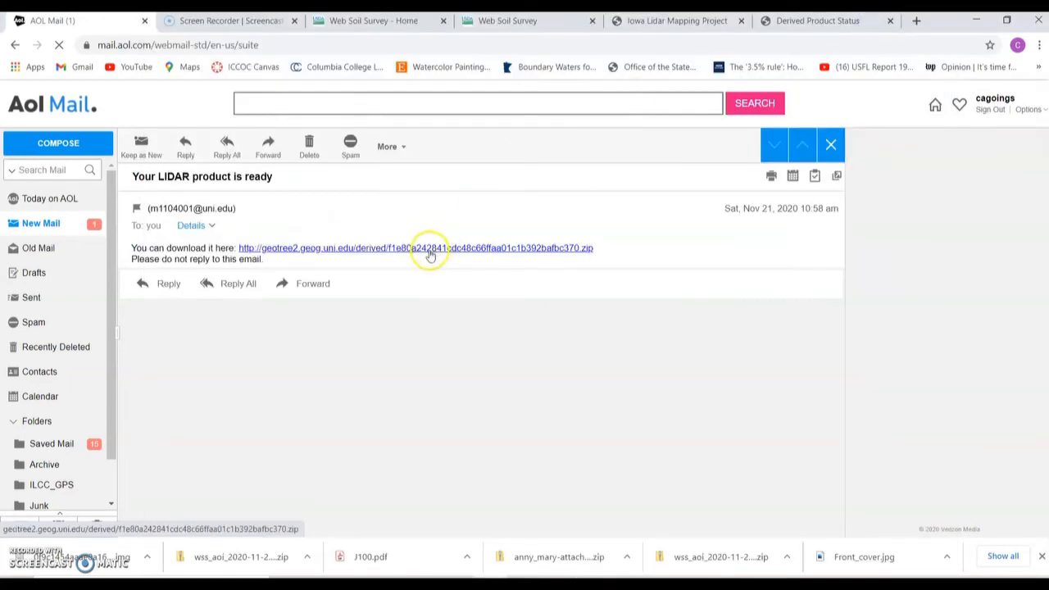
Try to save the e-mail's linked lidar .zip file directly into C:\ChadsGIS\Lab5 under its default name.
click(404, 249)
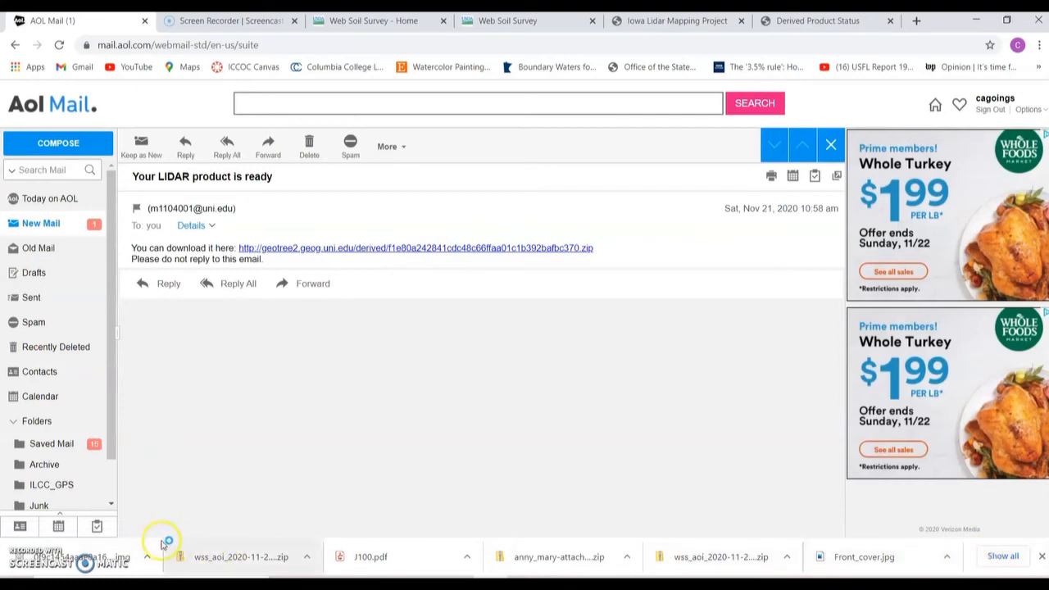
right_click(315, 249)
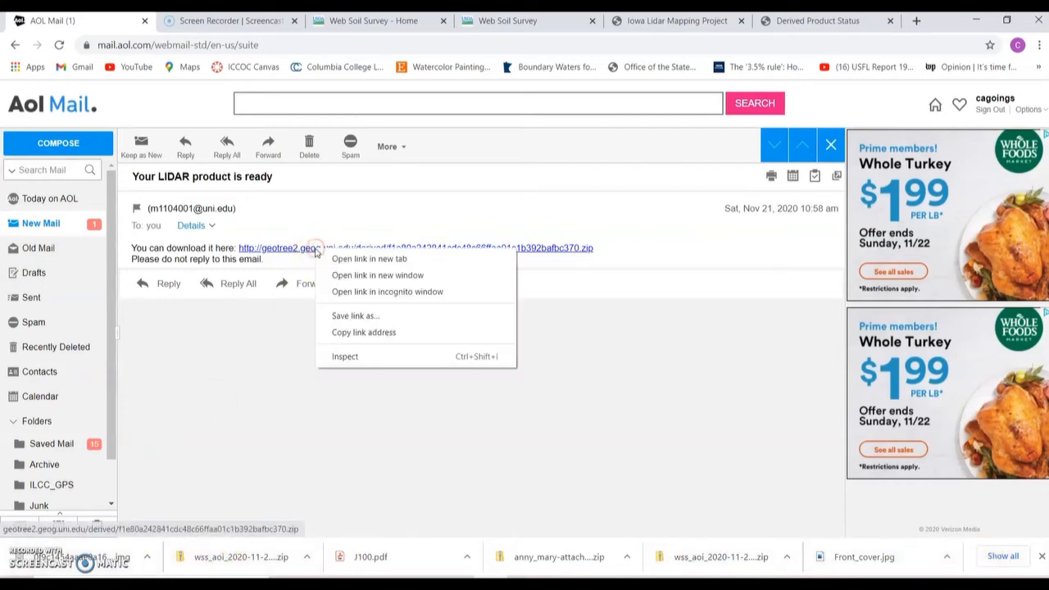
click(366, 320)
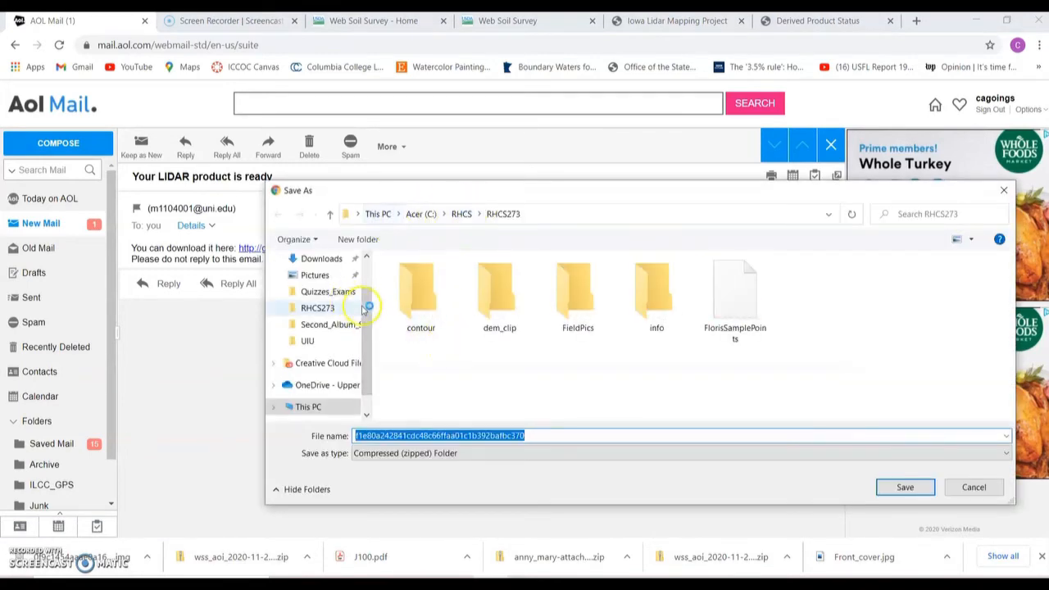
click(315, 407)
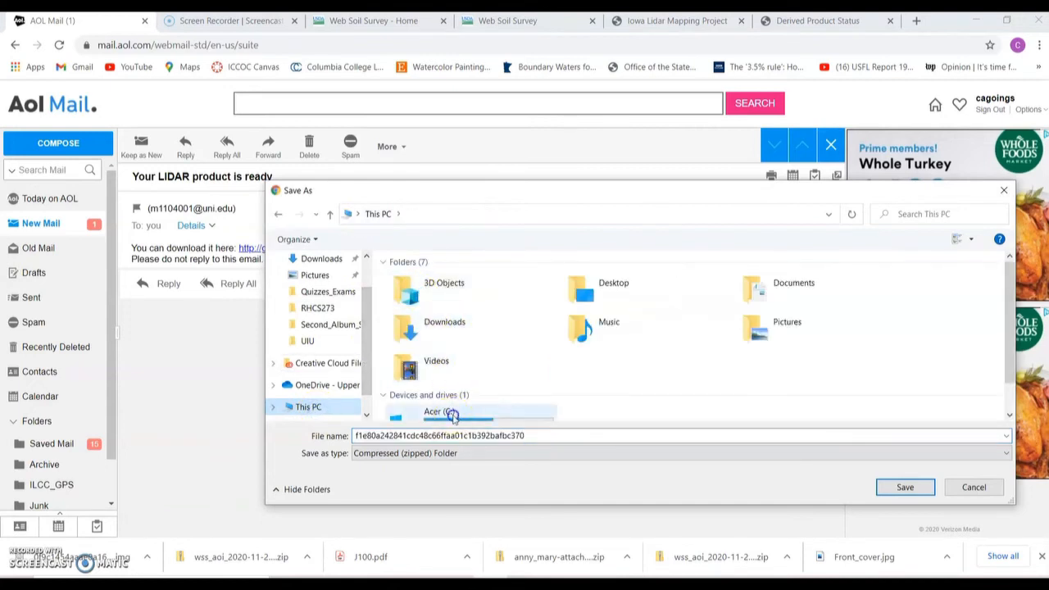
double_click(451, 413)
double_click(434, 295)
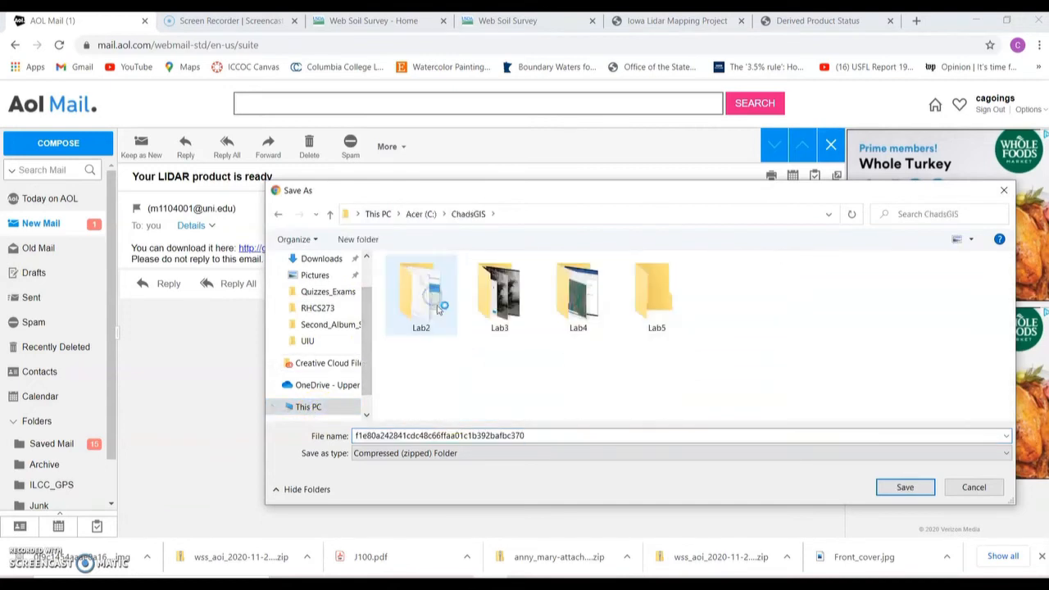
double_click(655, 295)
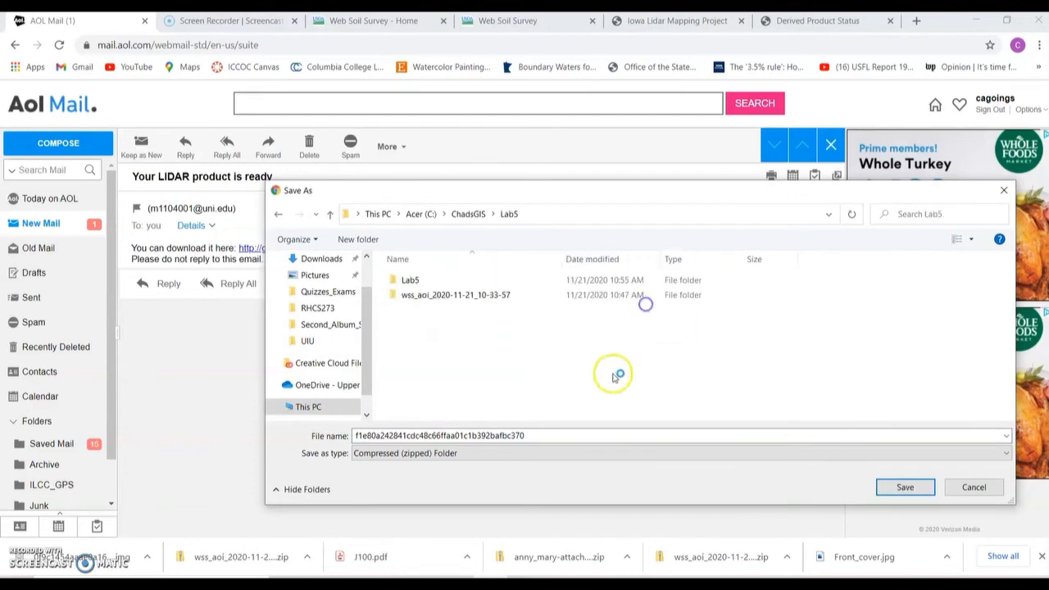
click(915, 492)
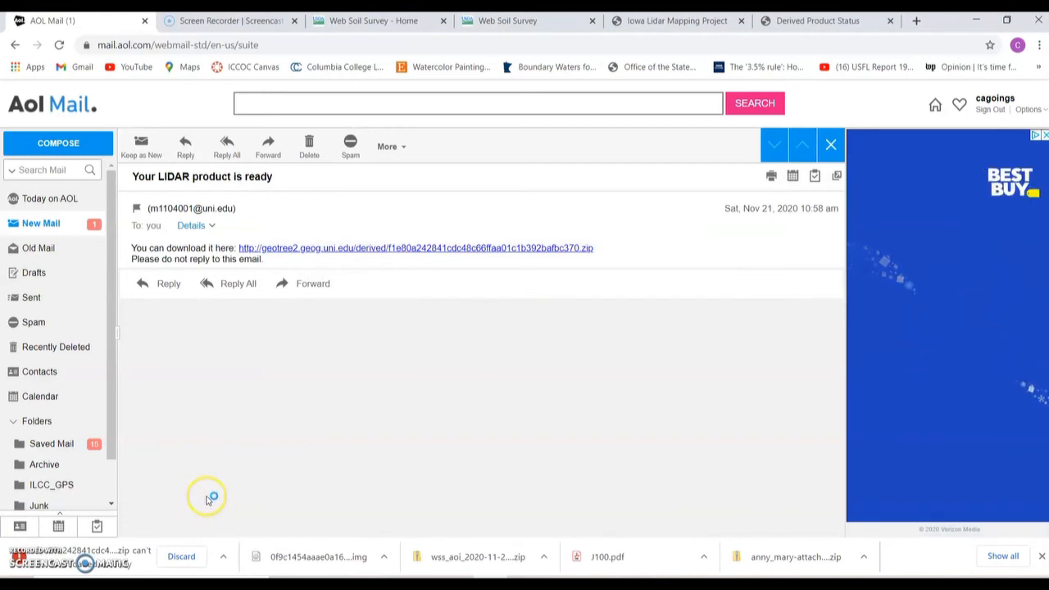
Open the remaining new lidar product message, download its linked hs31334 .img file and keep it.
click(72, 223)
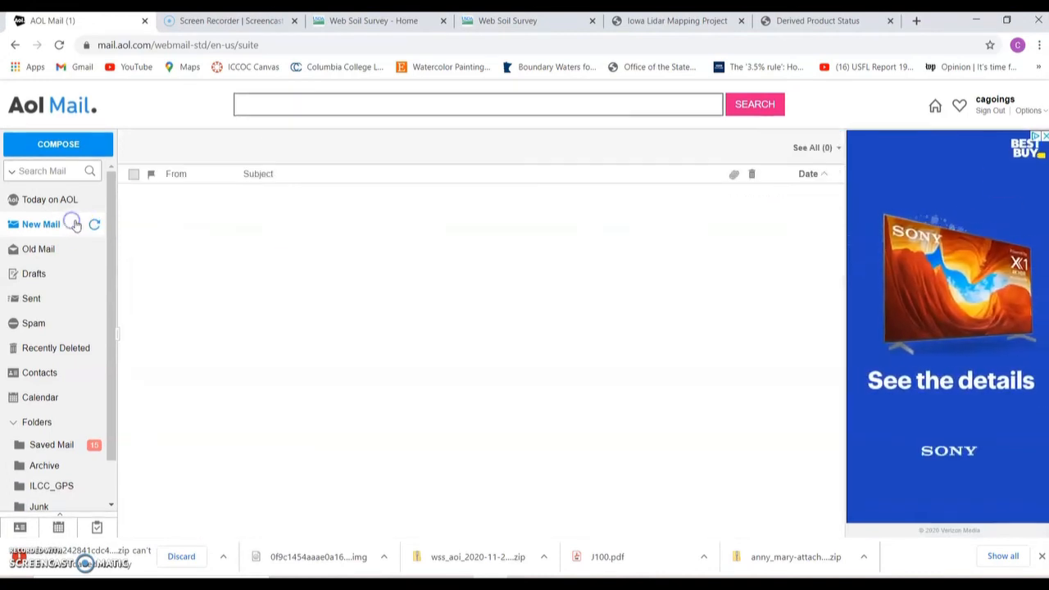
click(300, 222)
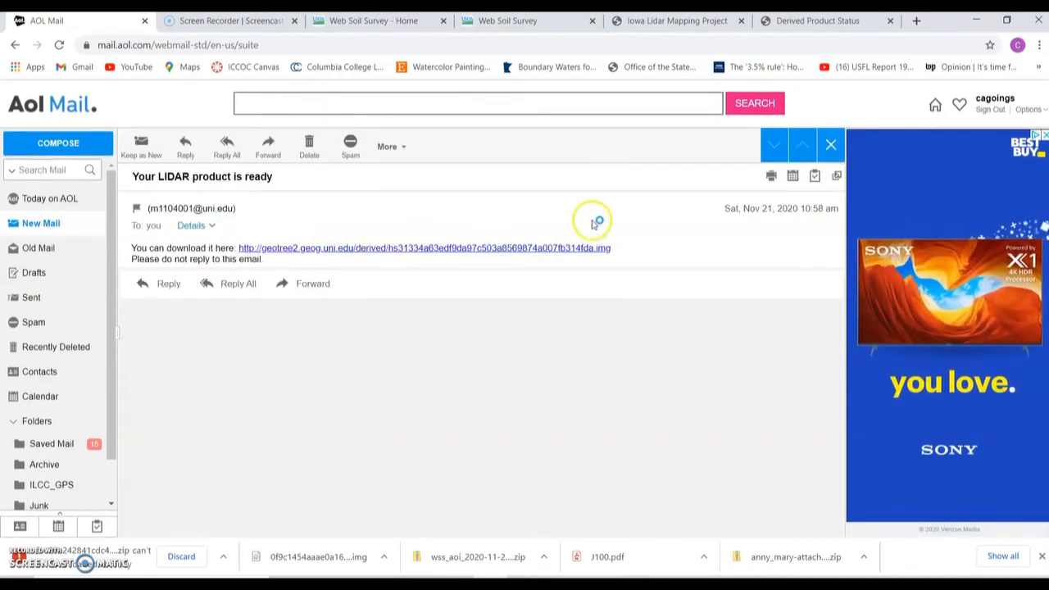
click(486, 250)
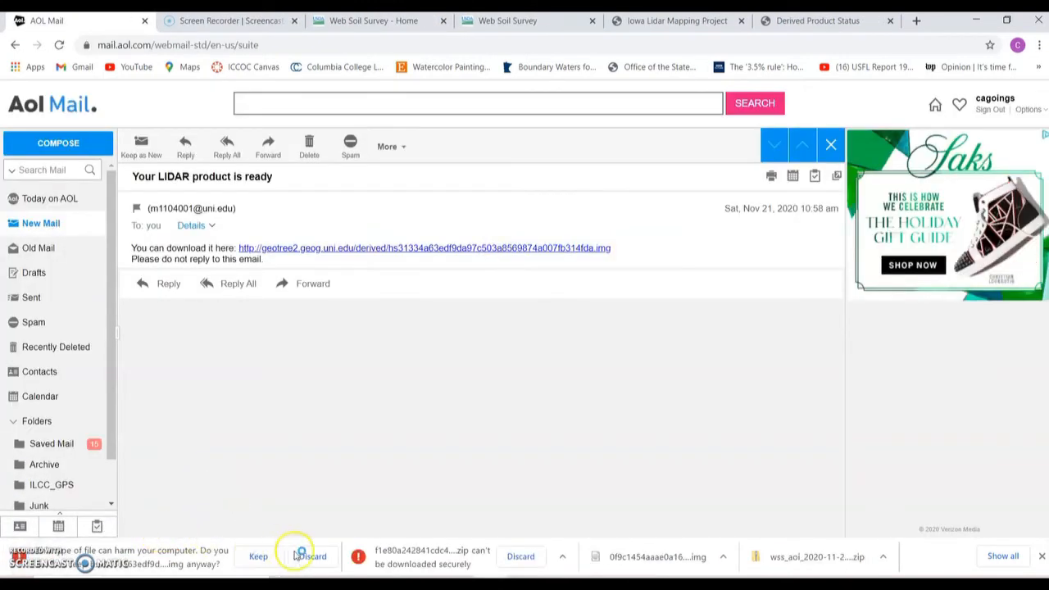
click(299, 555)
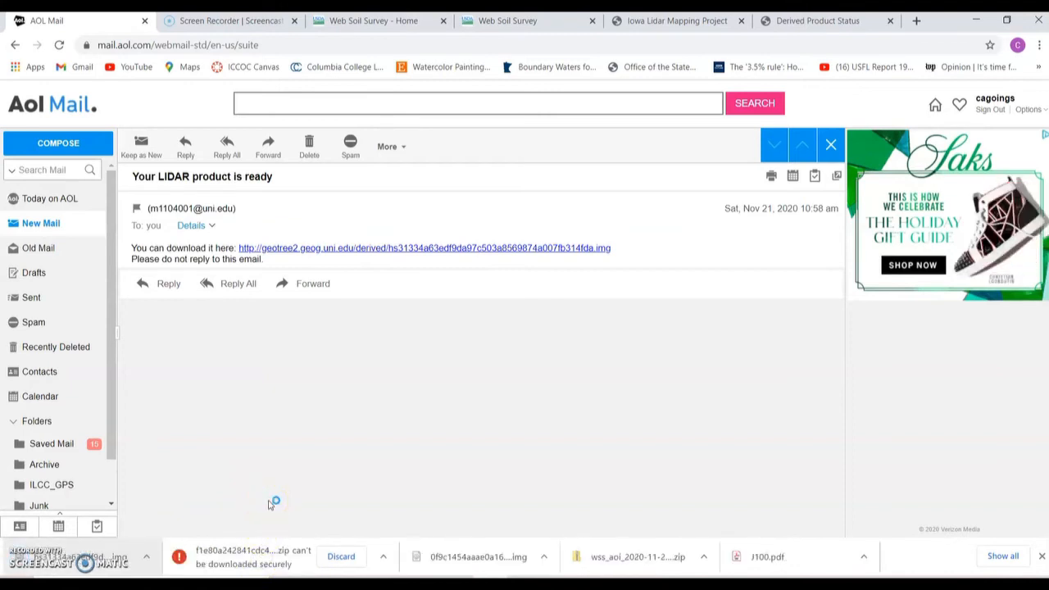
Show the downloaded hs31334 .img file in its Downloads folder and copy it.
click(147, 557)
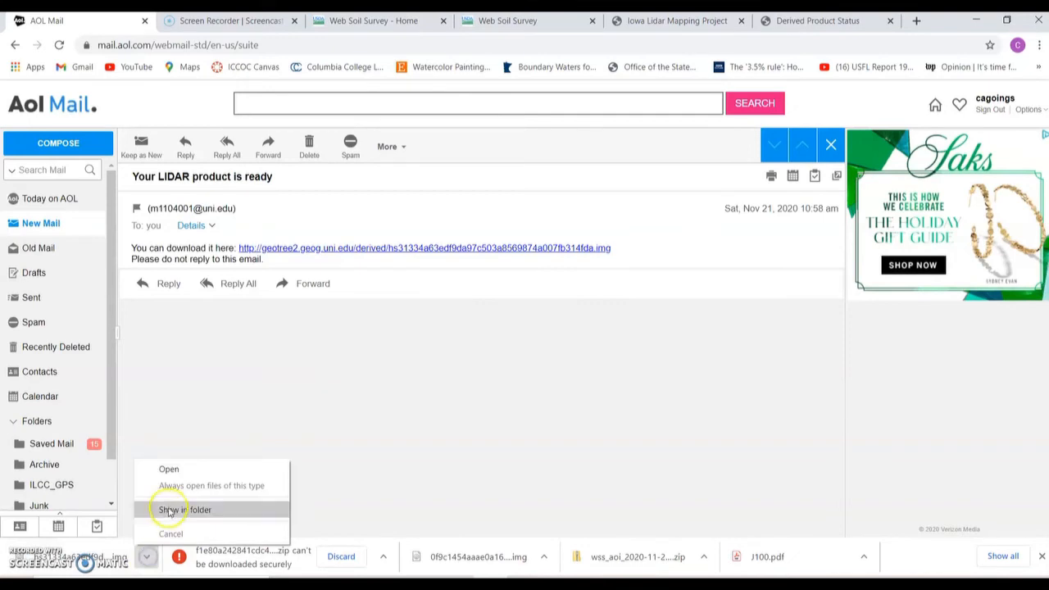
click(167, 505)
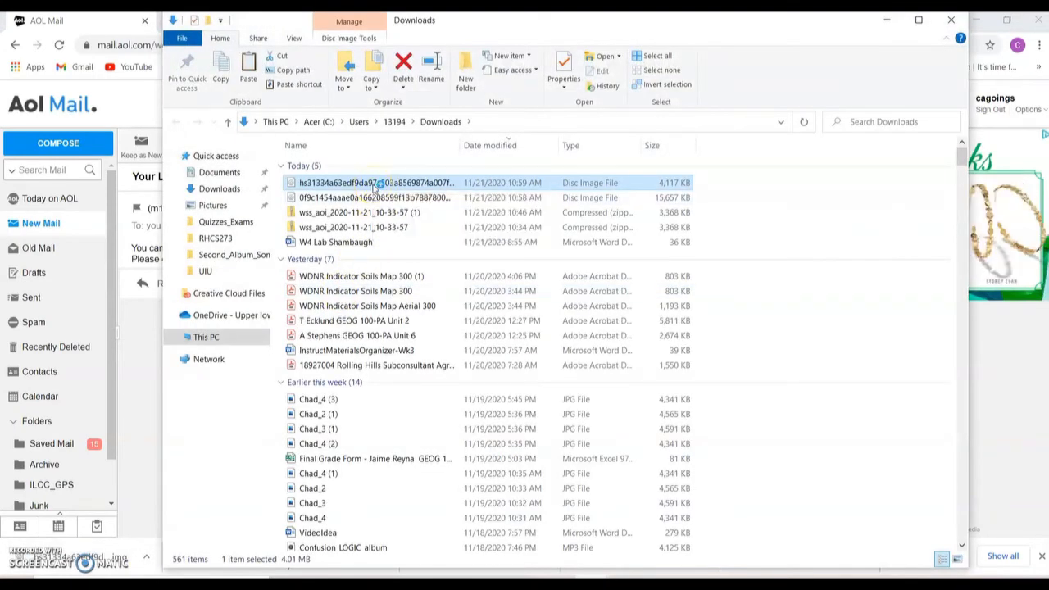
right_click(375, 190)
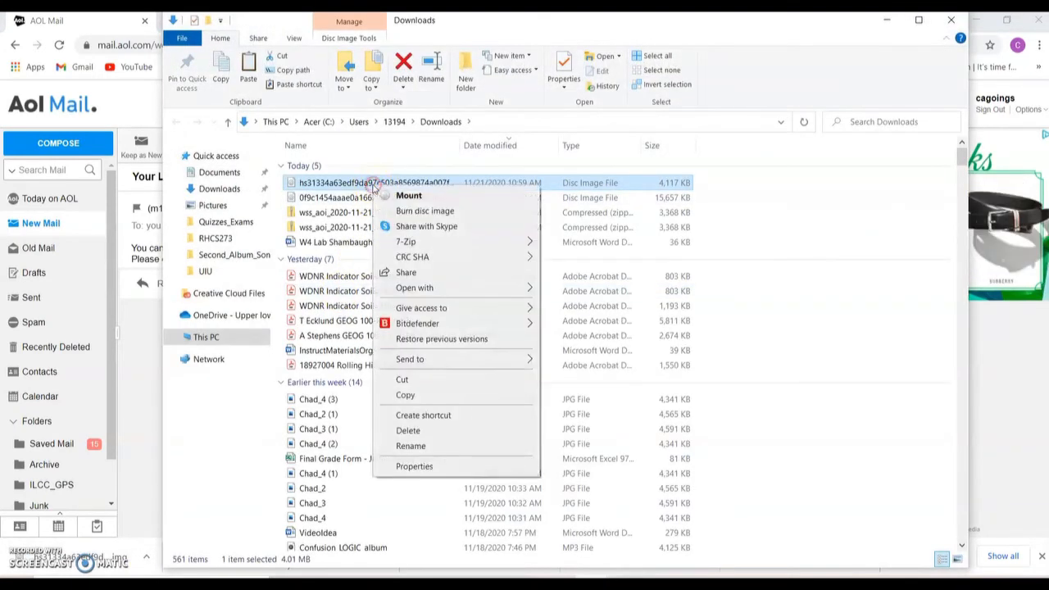
click(435, 394)
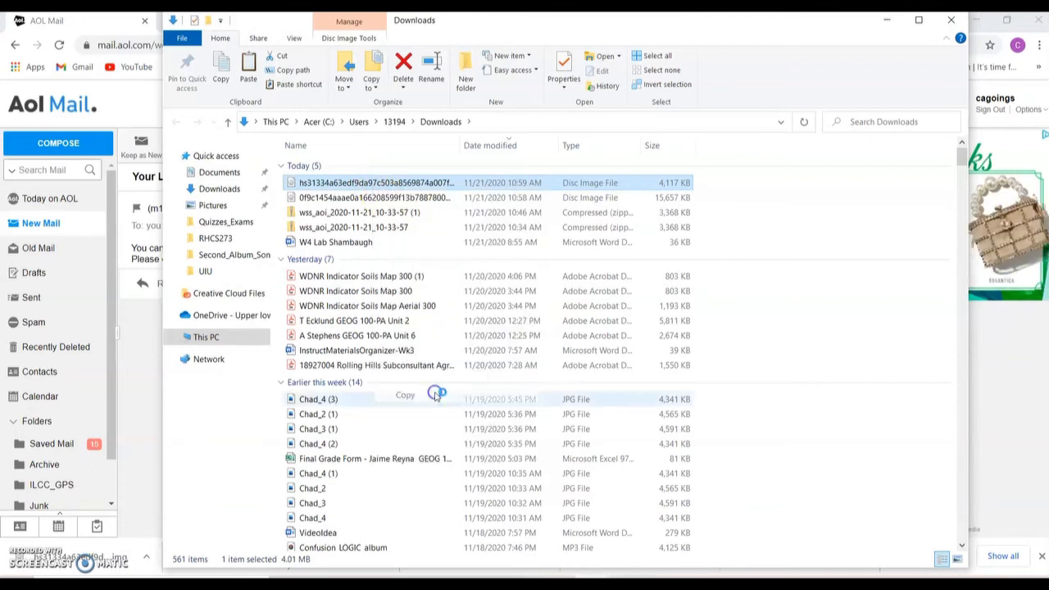
click(305, 185)
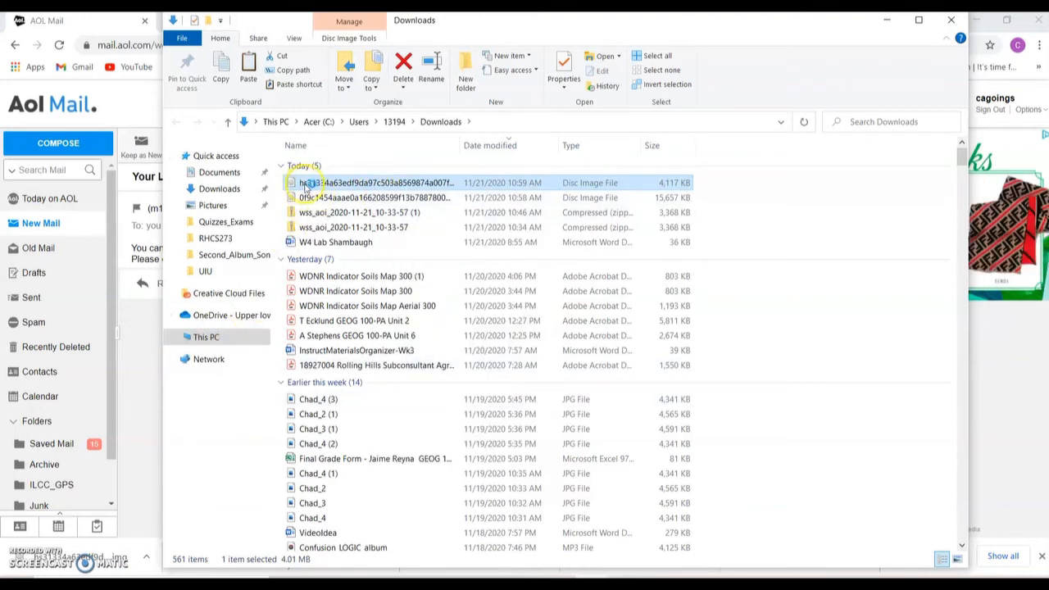
Paste the copied hs31334 .img file into C:\ChadsGIS\Lab5 and minimize the folder window.
click(206, 337)
double_click(344, 311)
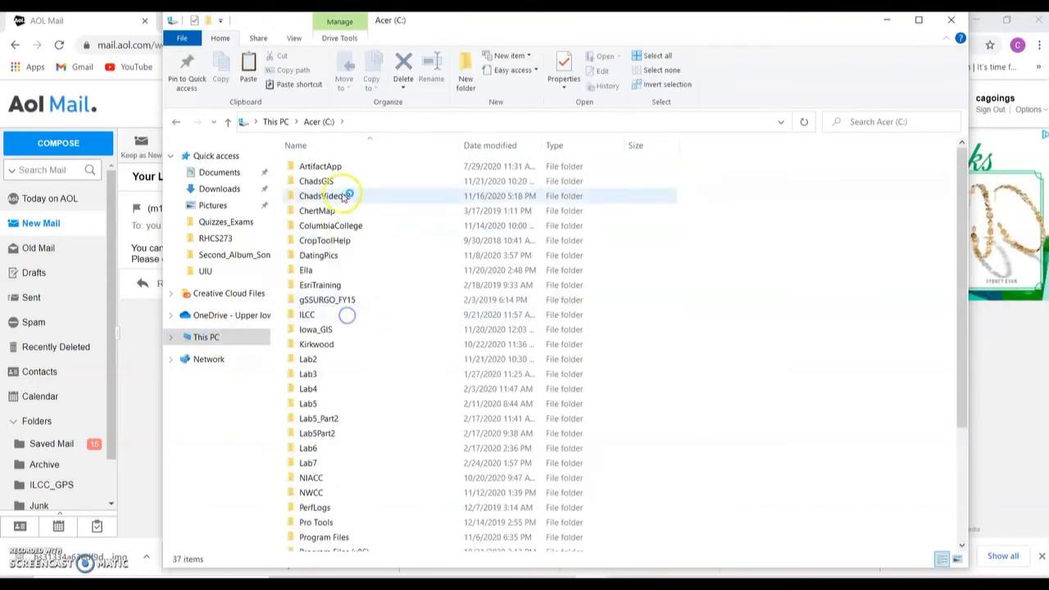
double_click(344, 182)
double_click(554, 185)
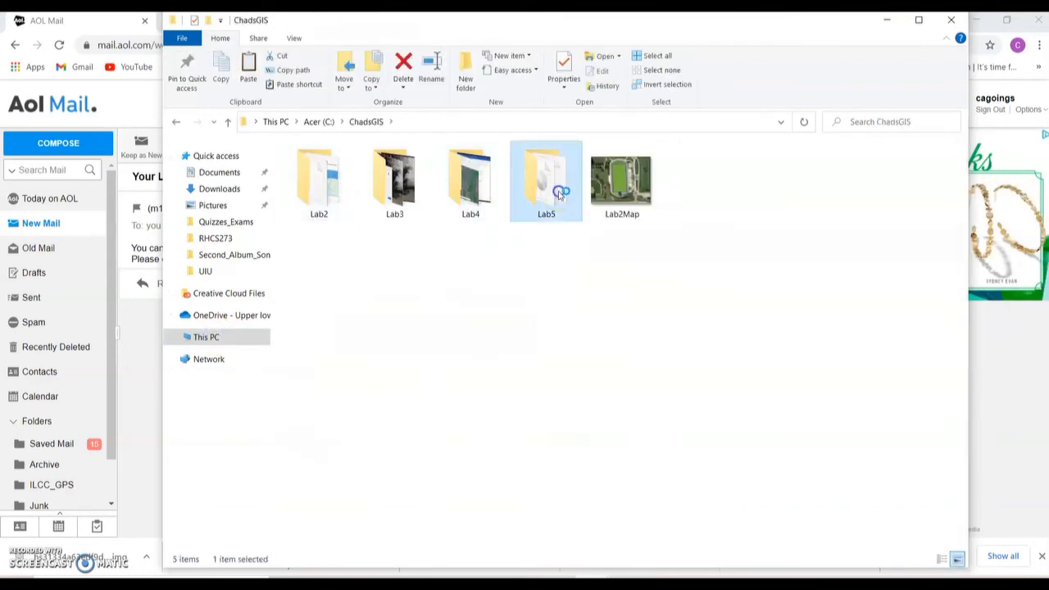
right_click(348, 258)
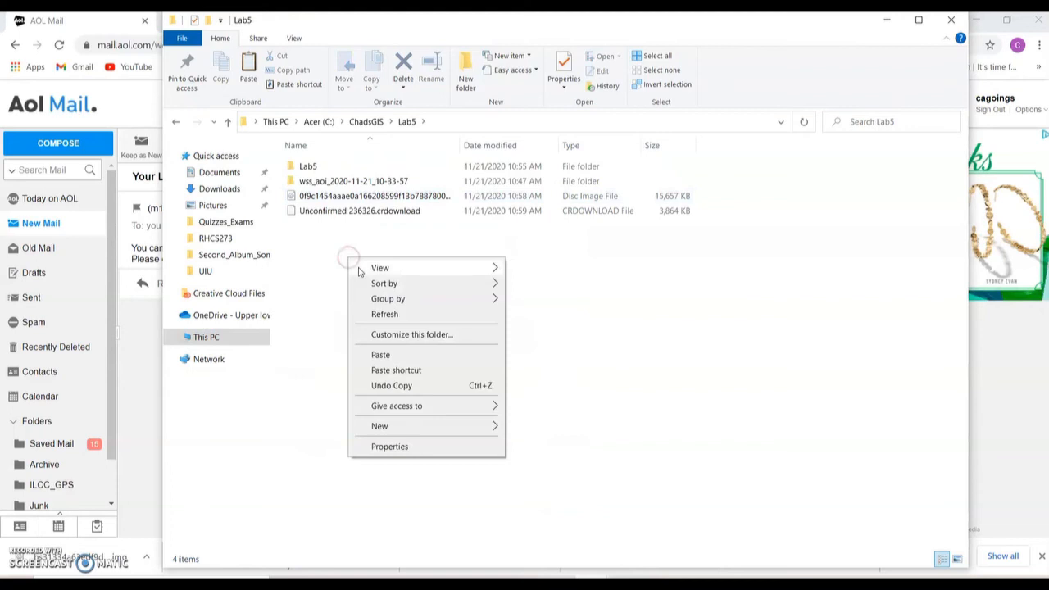
click(393, 353)
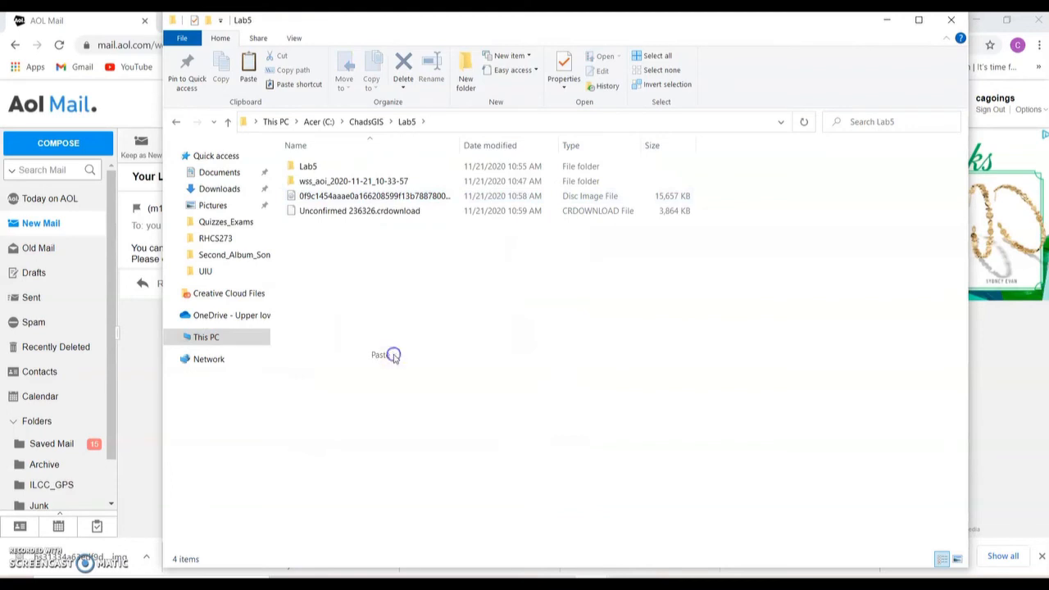
click(360, 249)
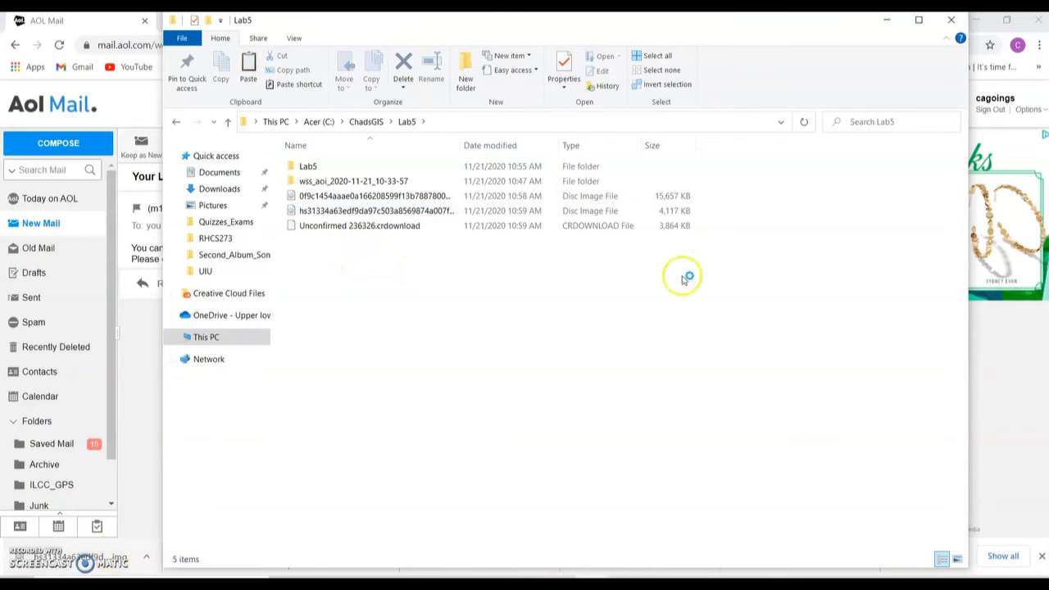
click(886, 21)
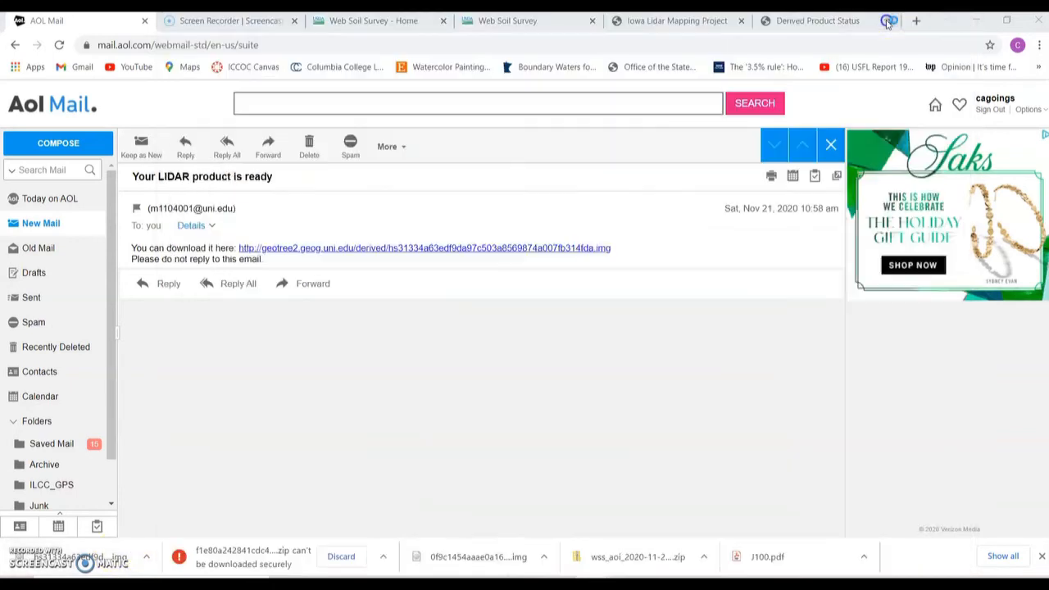
Discard the blocked .zip download and reopen the old mail message that links to the f1e80a242841 .zip file.
click(341, 556)
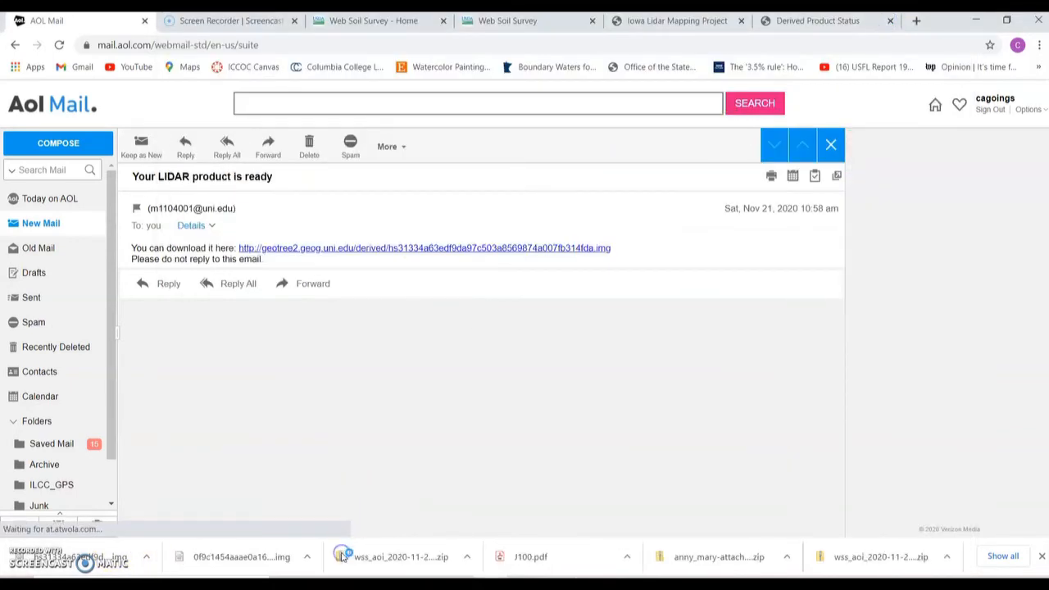
click(402, 247)
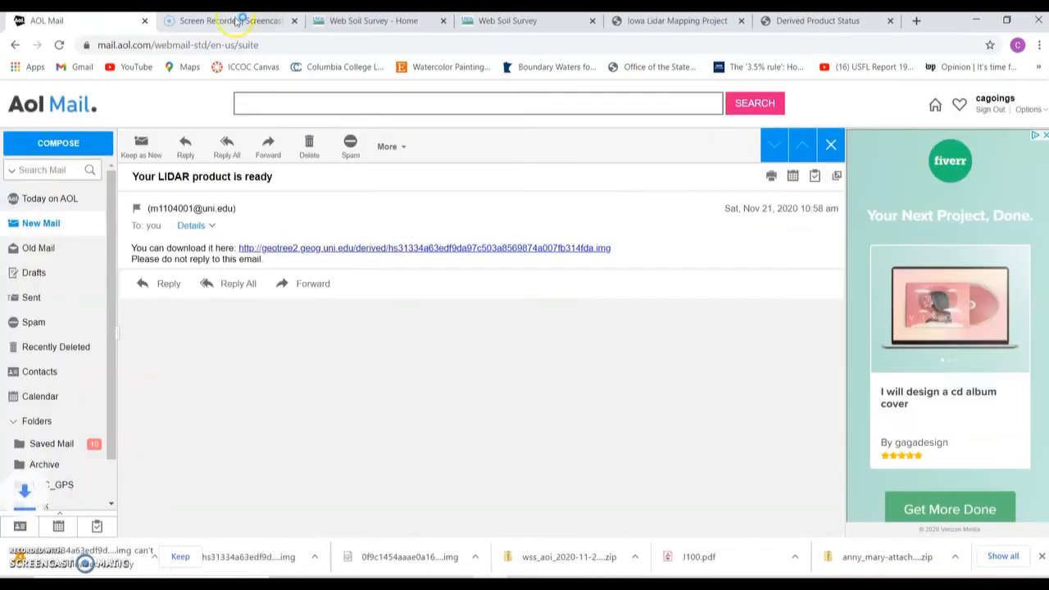
click(43, 253)
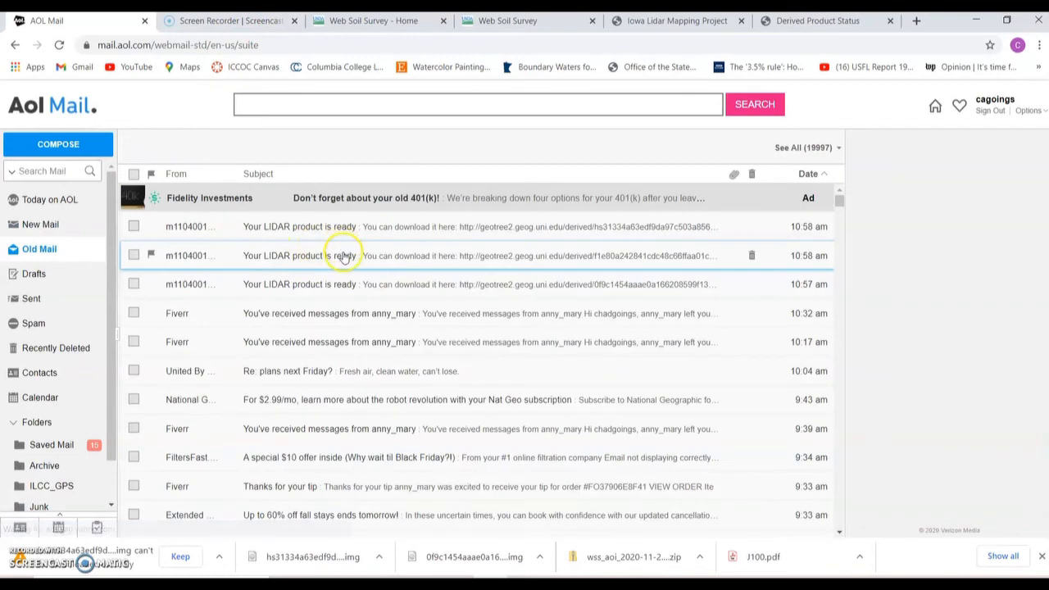
click(344, 252)
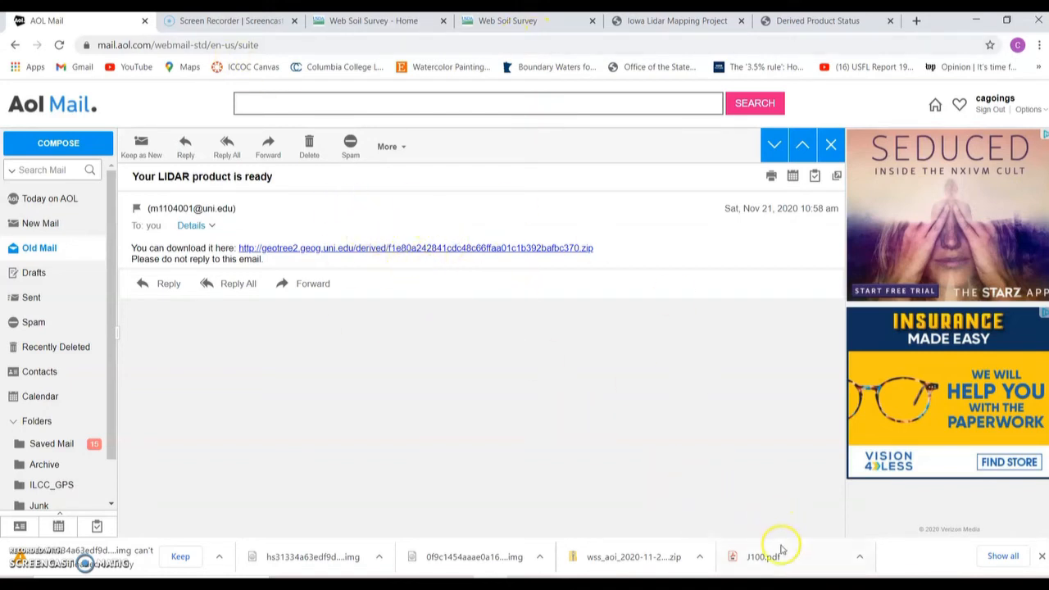
Switch to ArcGIS Pro and add the 0f9c1454 .img raster from C:\ChadsGIS\Lab5 to the map, refreshing the folder listing.
click(660, 586)
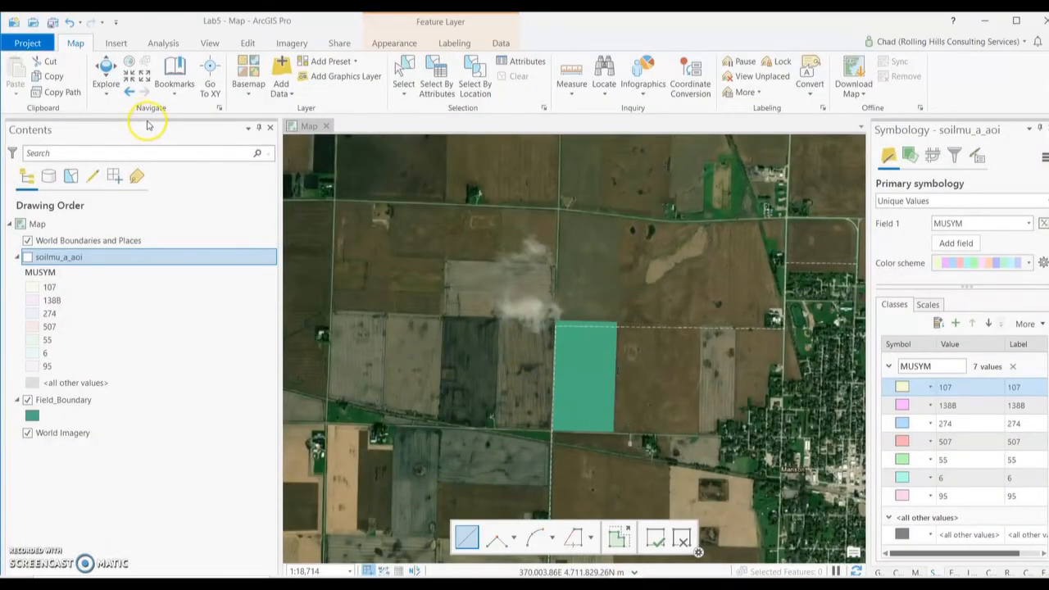
click(282, 67)
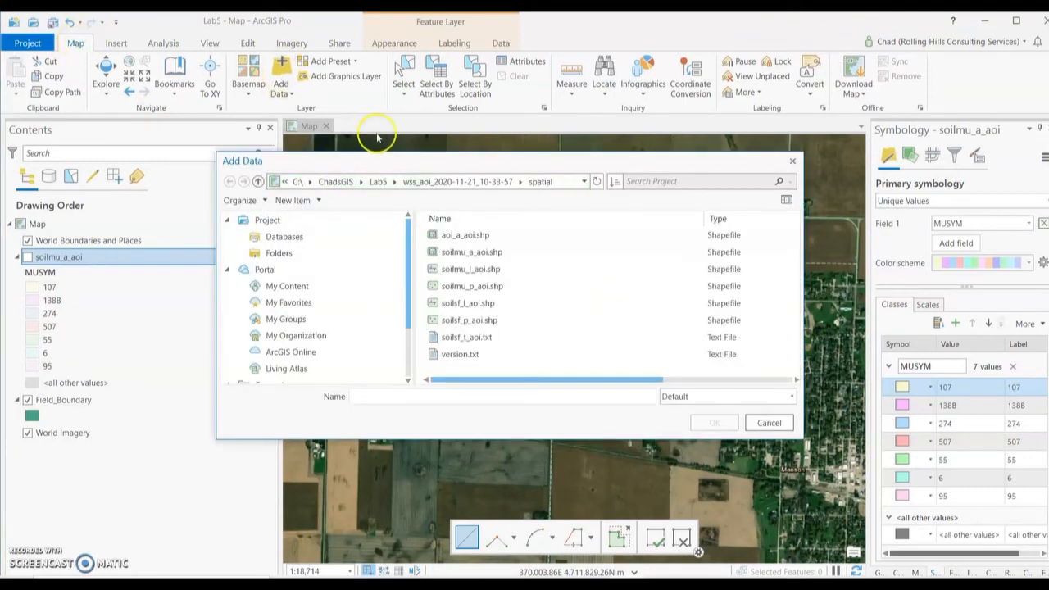
click(385, 182)
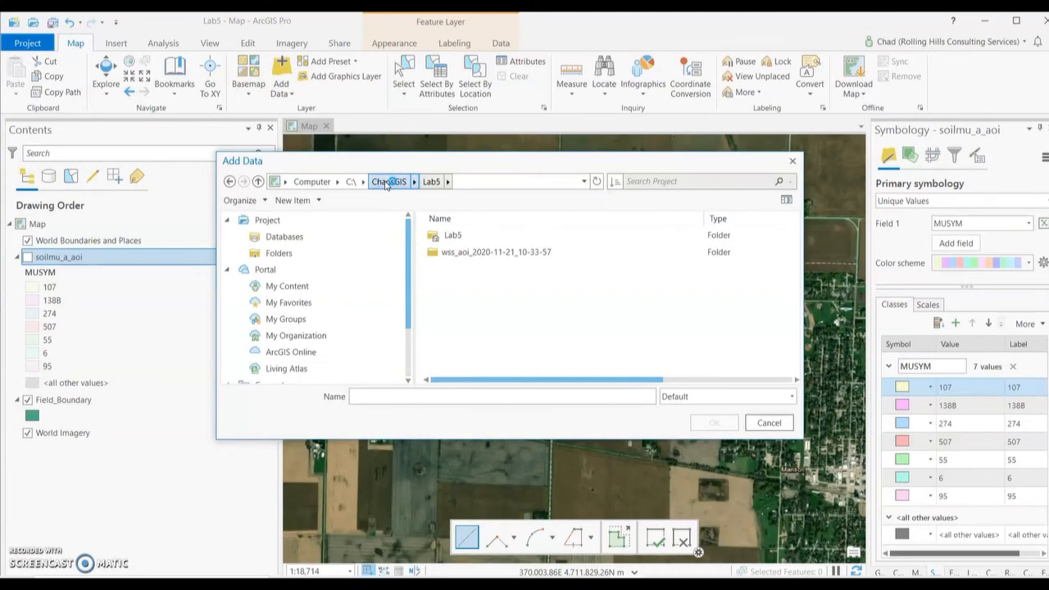
click(597, 181)
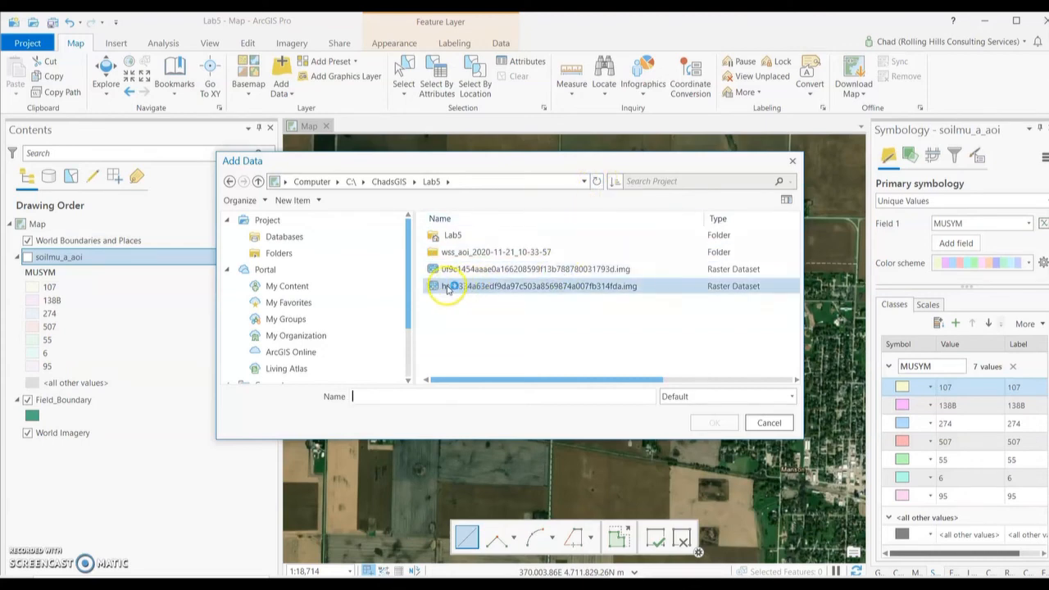
click(486, 271)
click(486, 271)
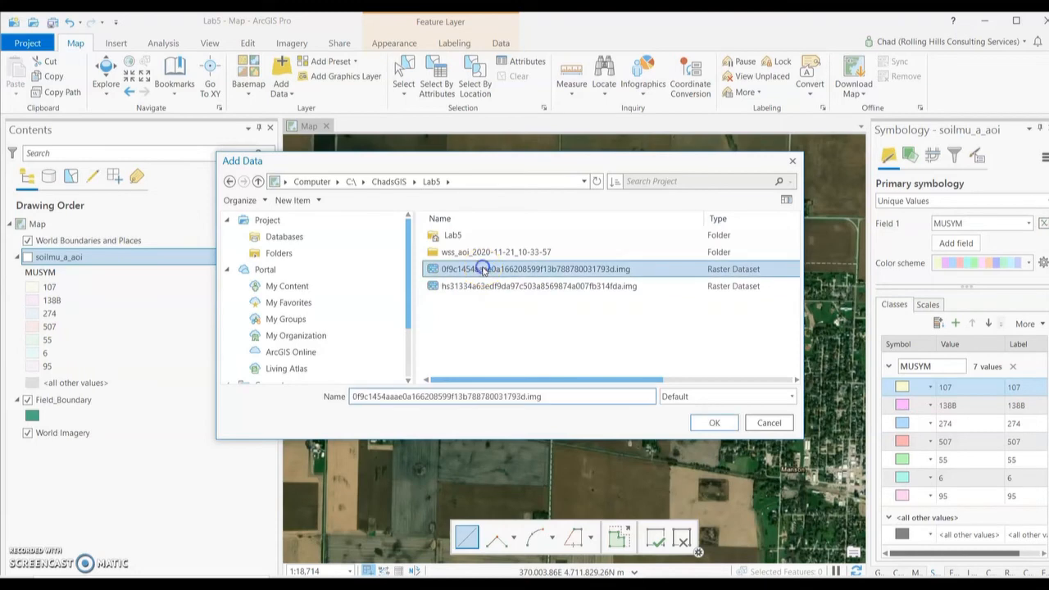
click(711, 424)
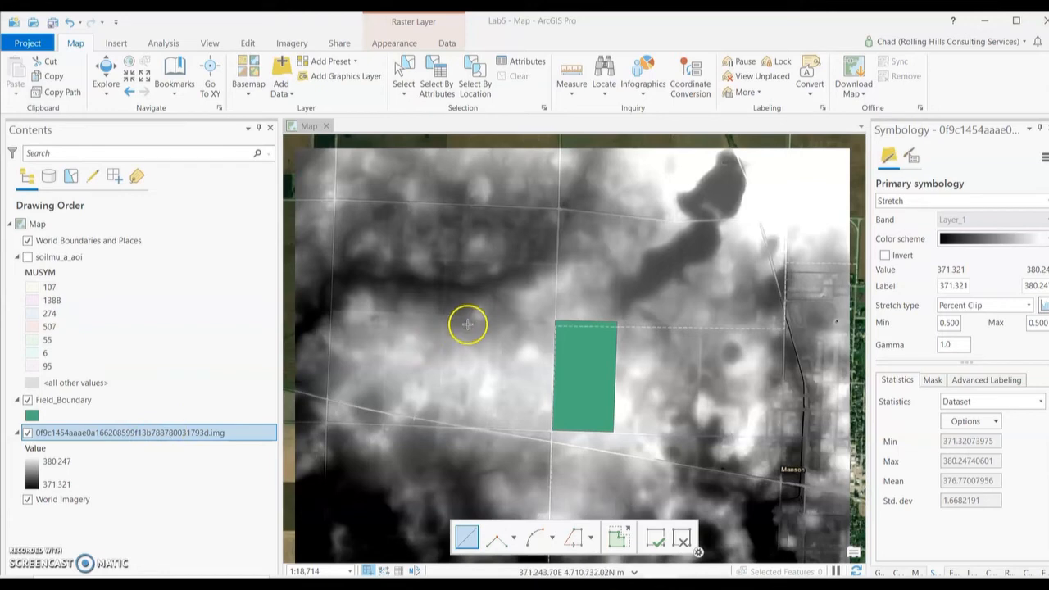
Examine the 0f9c1454 elevation raster's individual cells up close and return to the layer's full extent.
scroll(487, 330, up, 4)
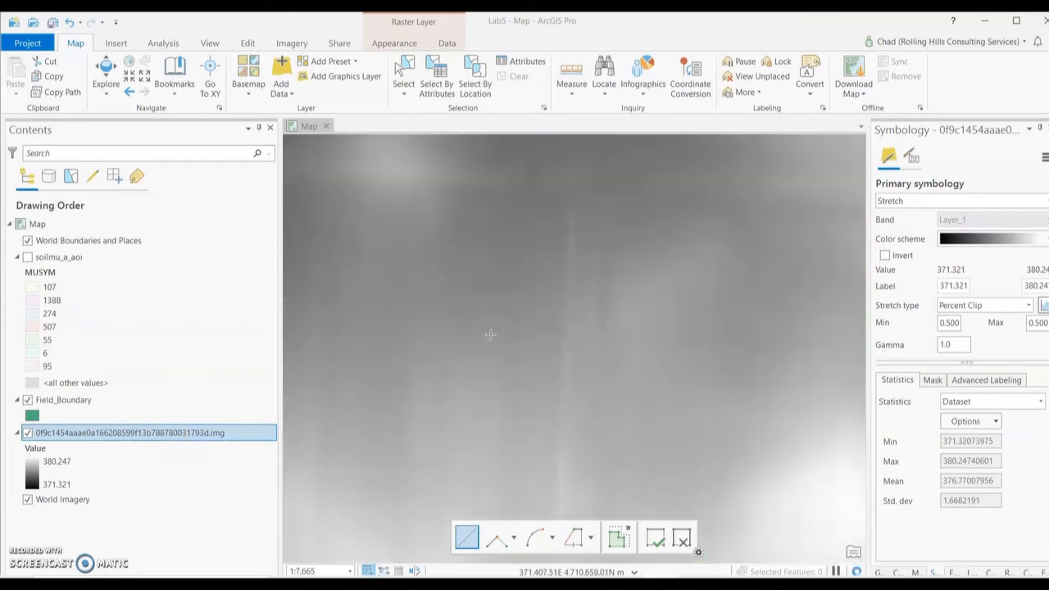
scroll(493, 333, up, 3)
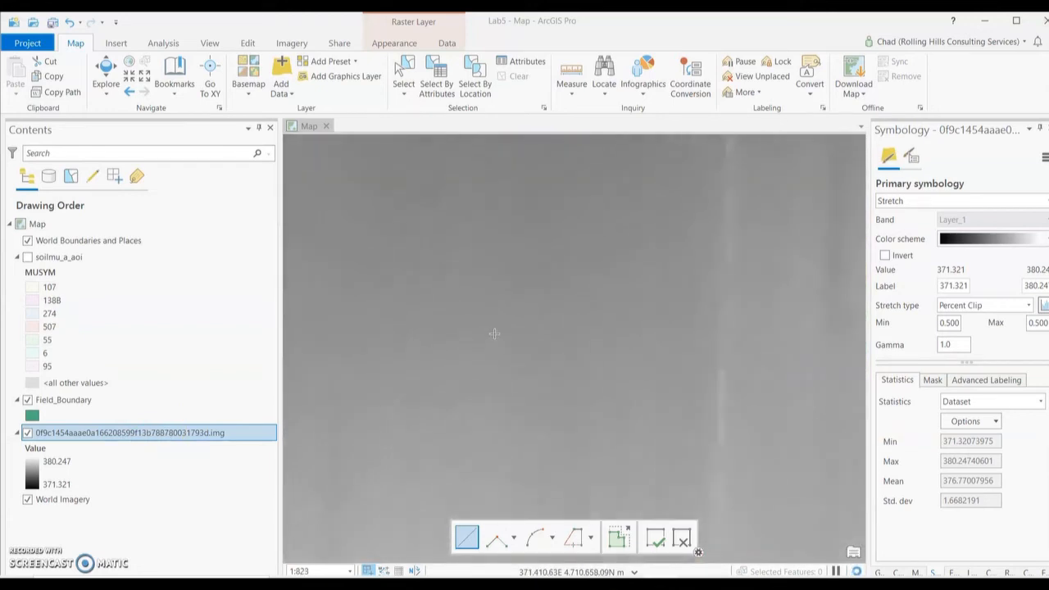
scroll(495, 333, up, 2)
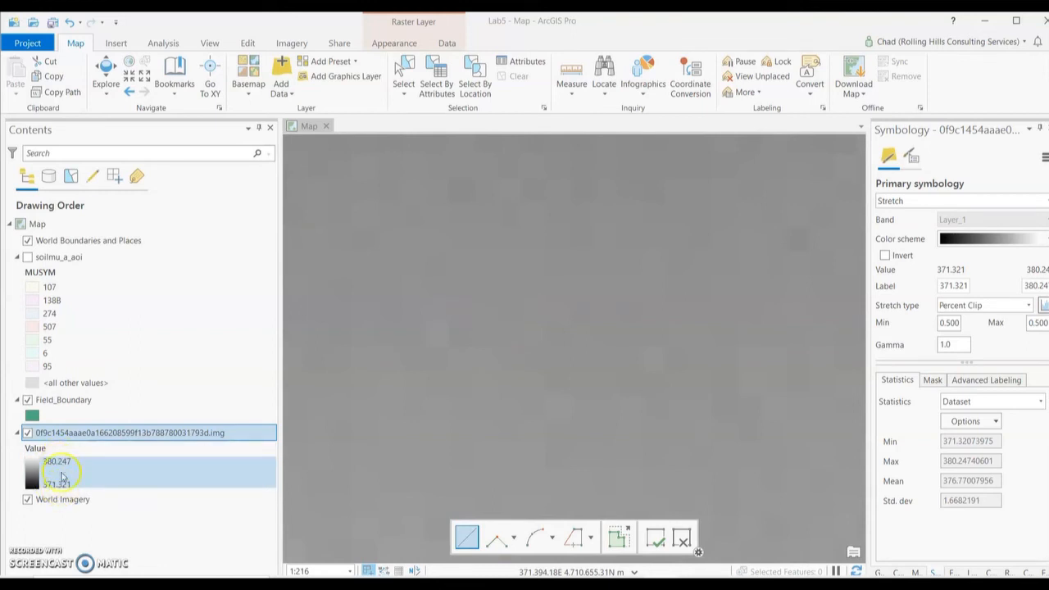
right_click(106, 436)
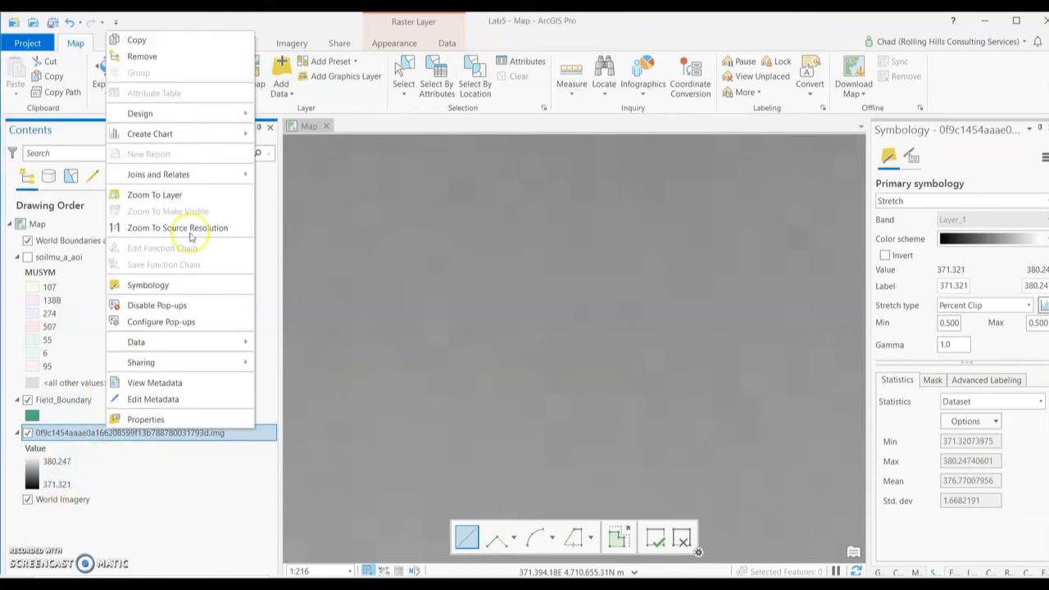
click(154, 195)
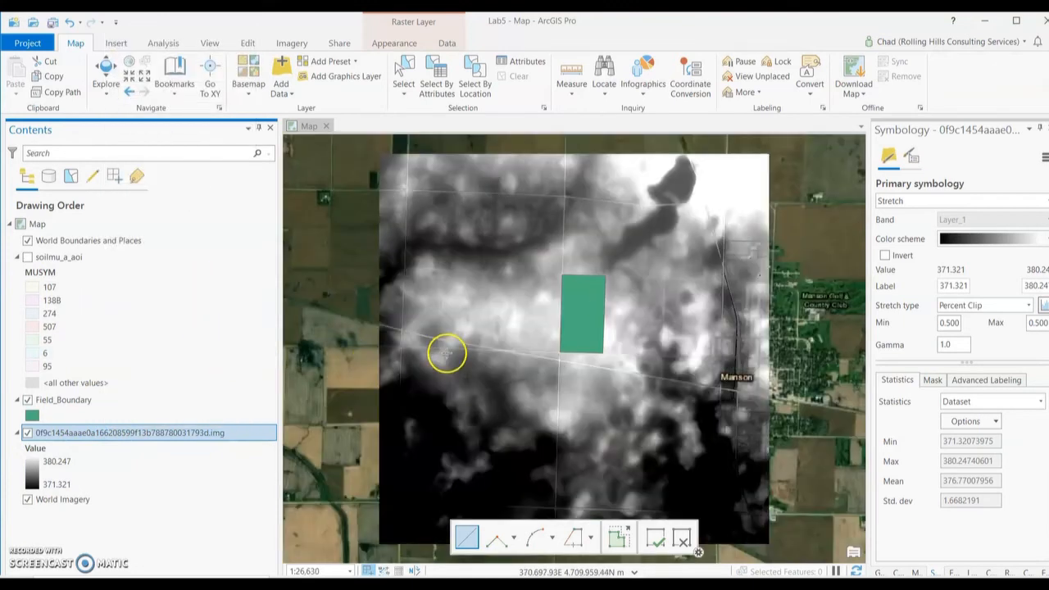
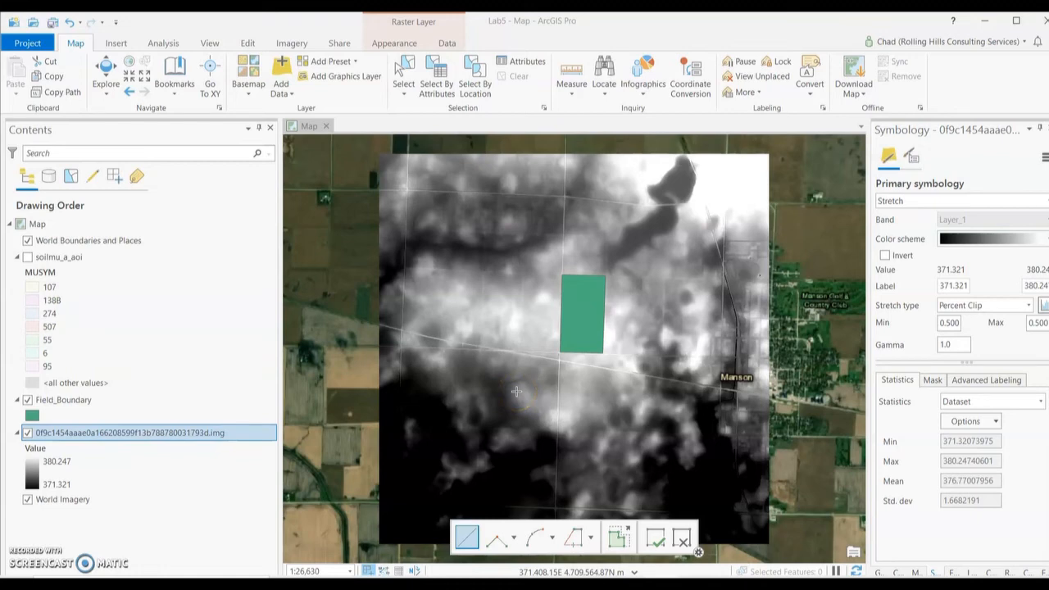
click(513, 385)
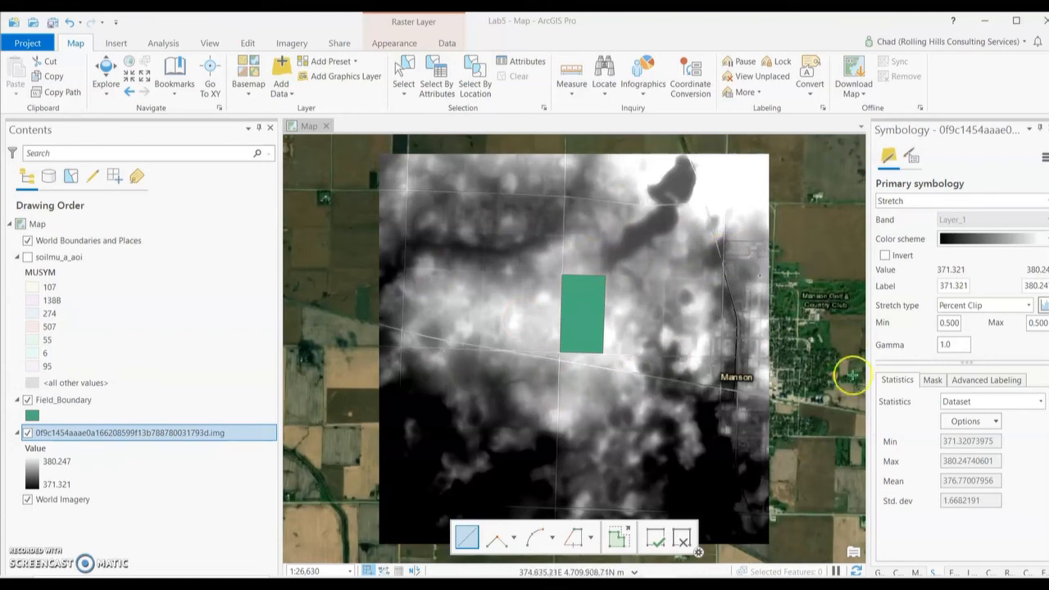
Search the geoprocessing tools for "clip raster" and open the Clip Raster tool.
click(879, 571)
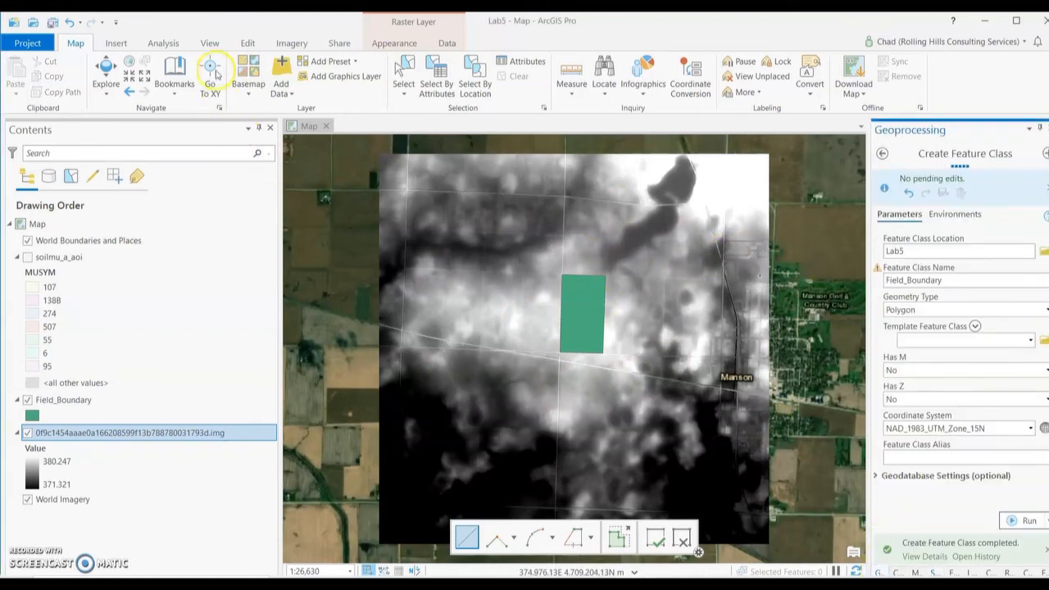
click(211, 44)
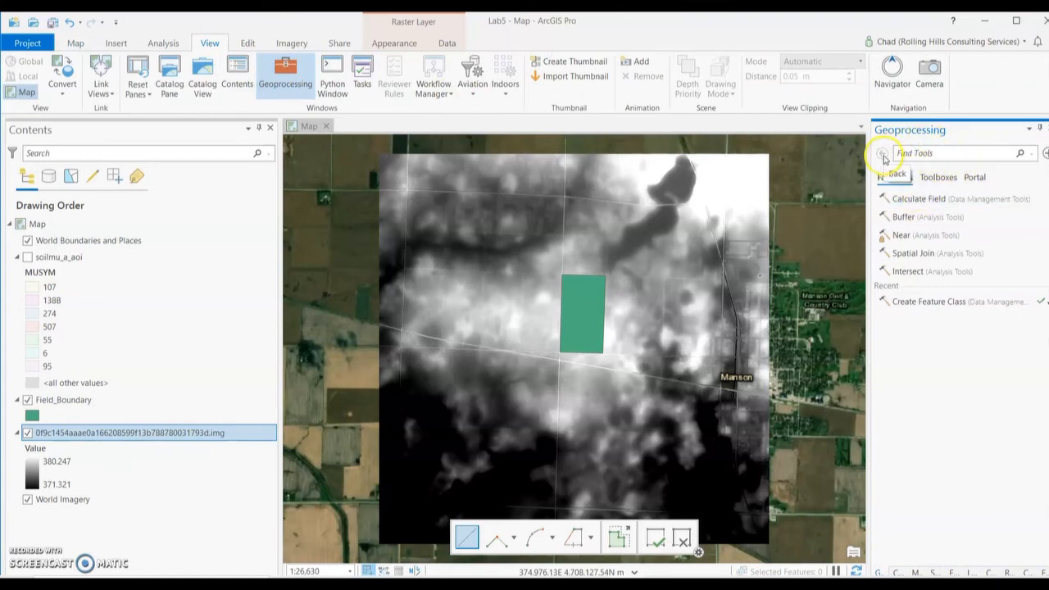
click(917, 153)
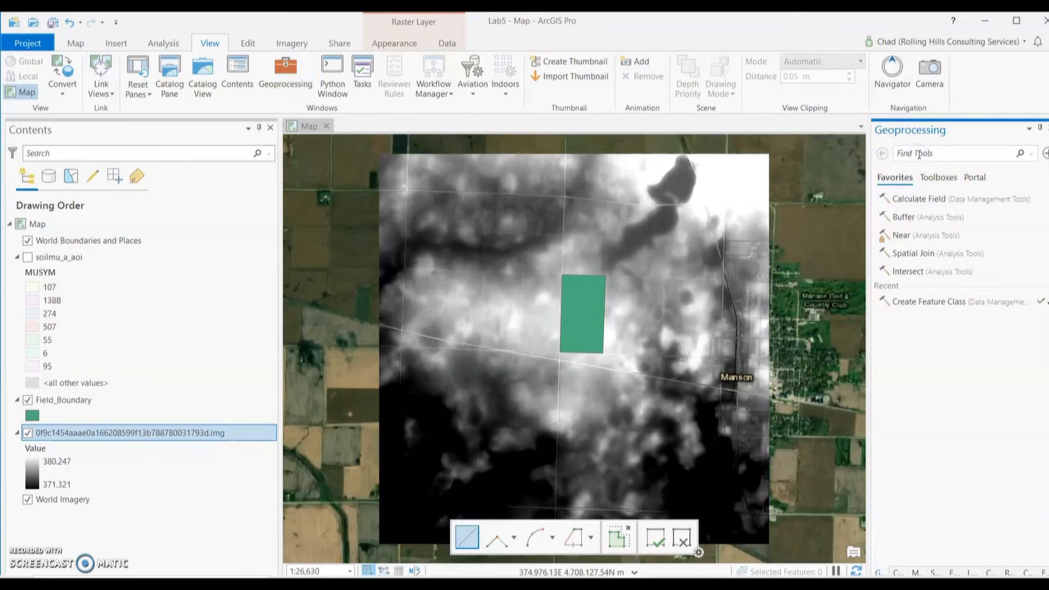
text(clip raster)
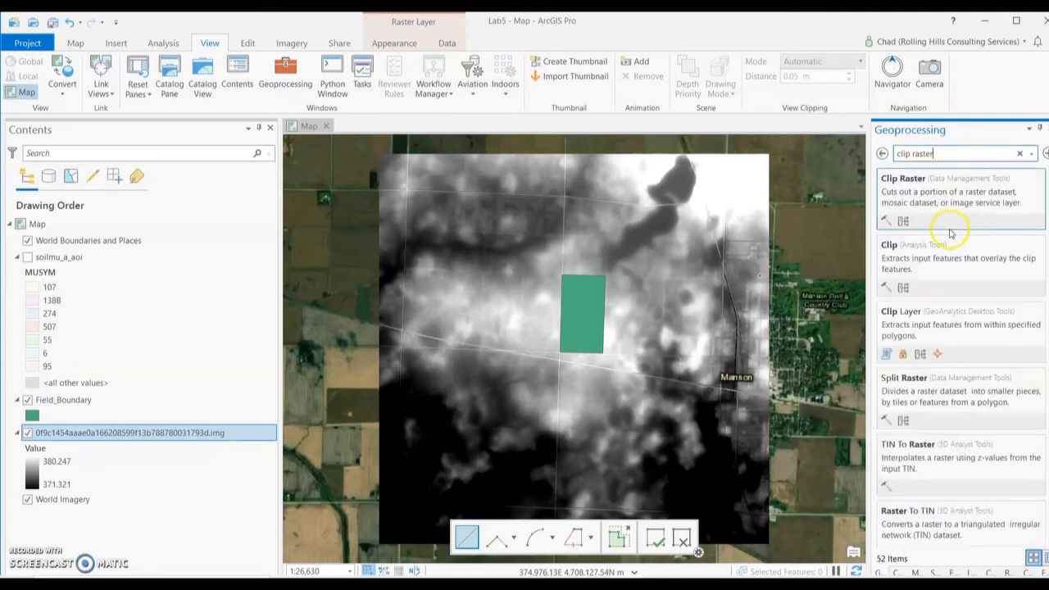
click(963, 204)
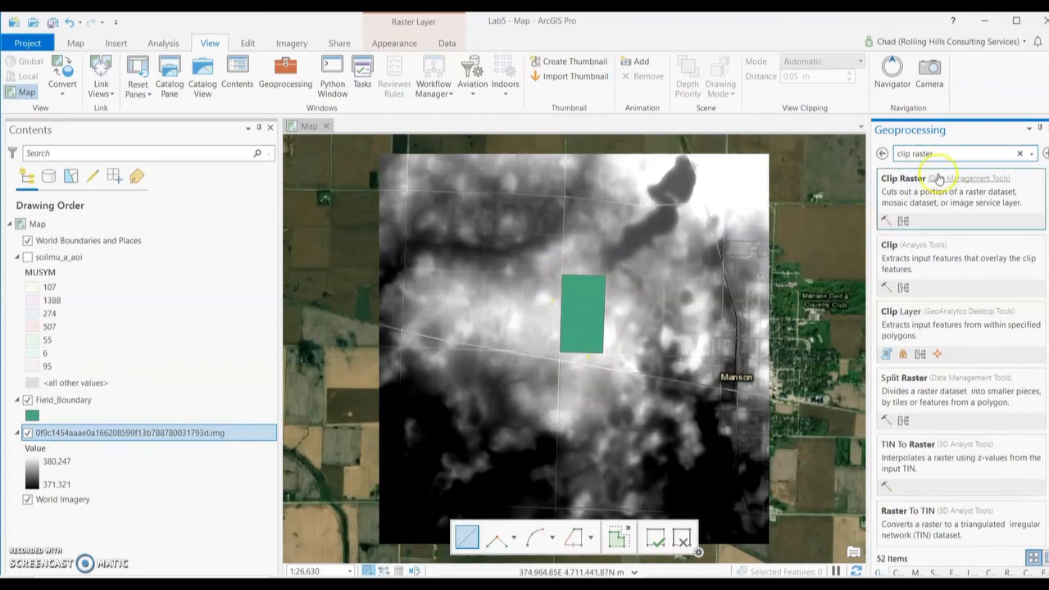
click(913, 186)
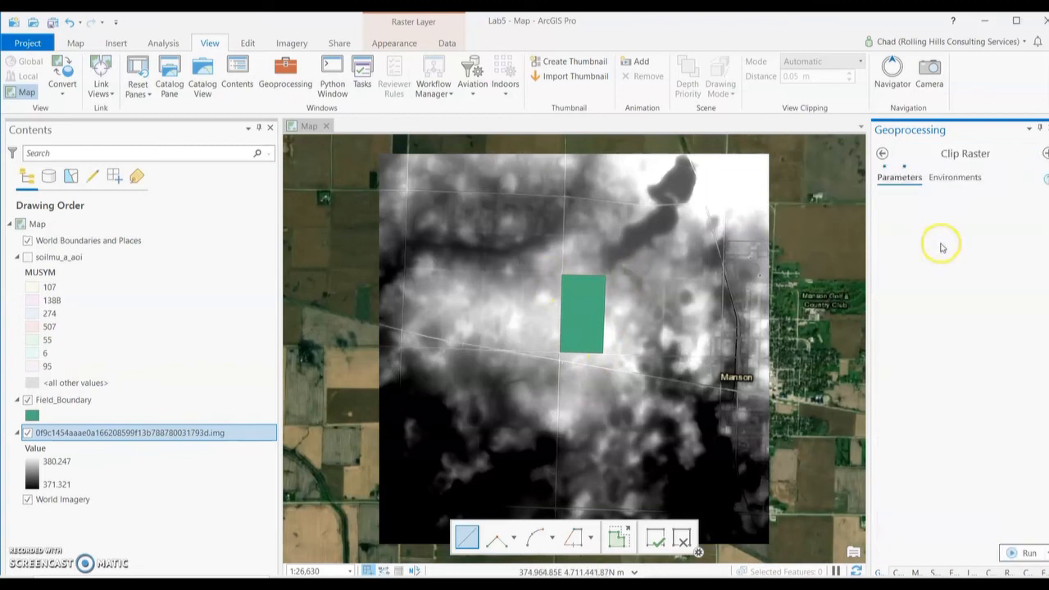
Set Clip Raster's input to the 0f9c1454 .img raster and its output extent to Field_Boundary, using the input features for clipping geometry.
click(1029, 214)
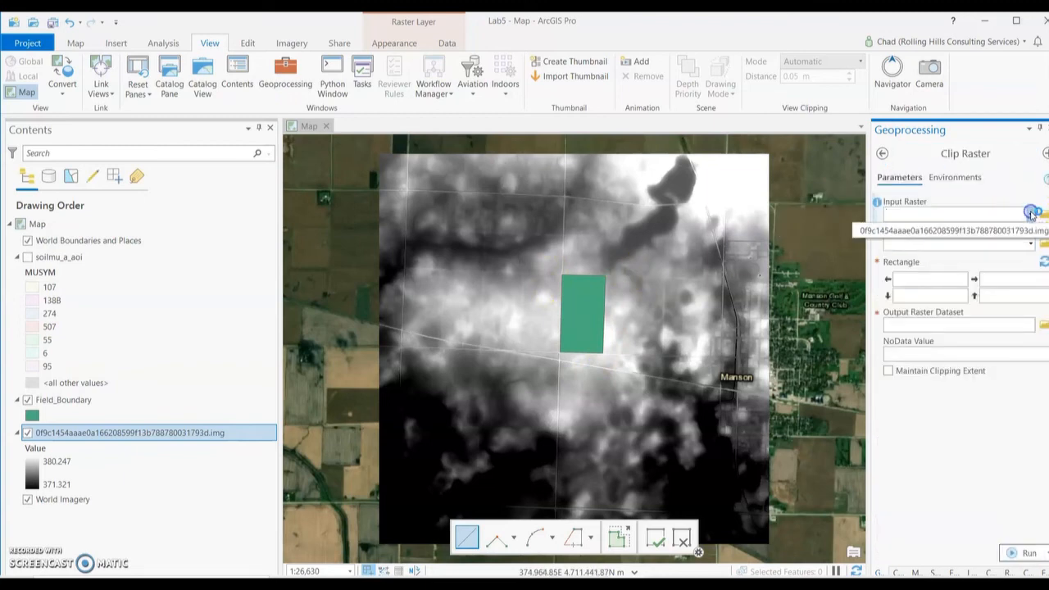
click(987, 234)
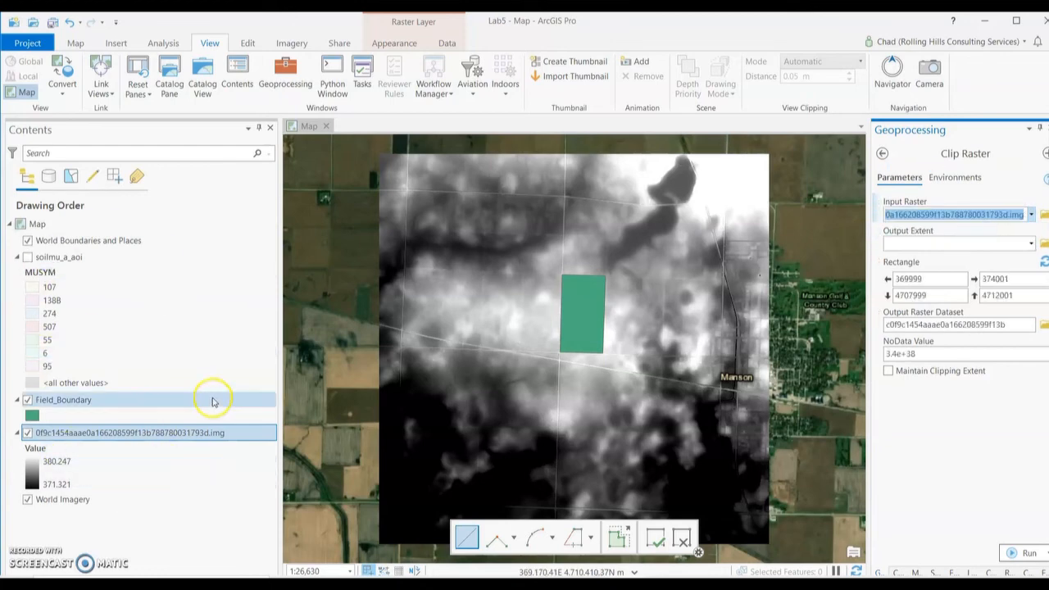
click(1031, 244)
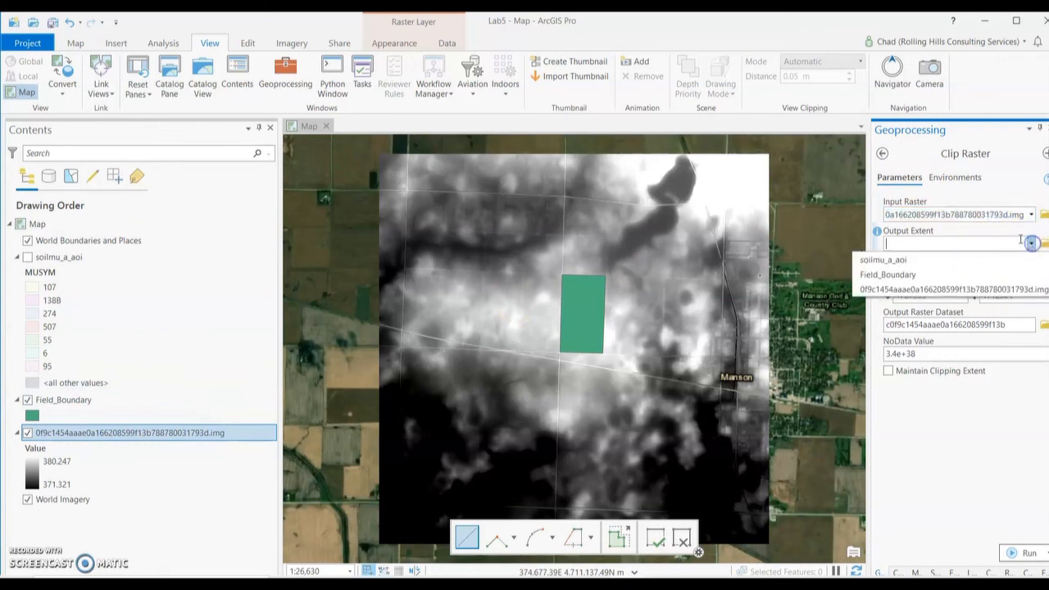
click(899, 272)
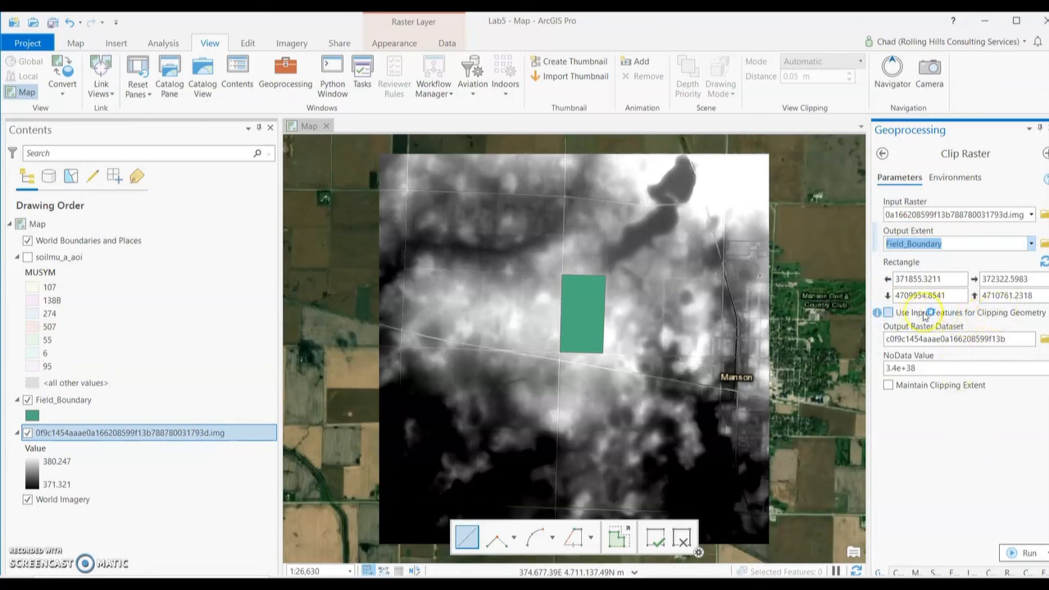
click(888, 312)
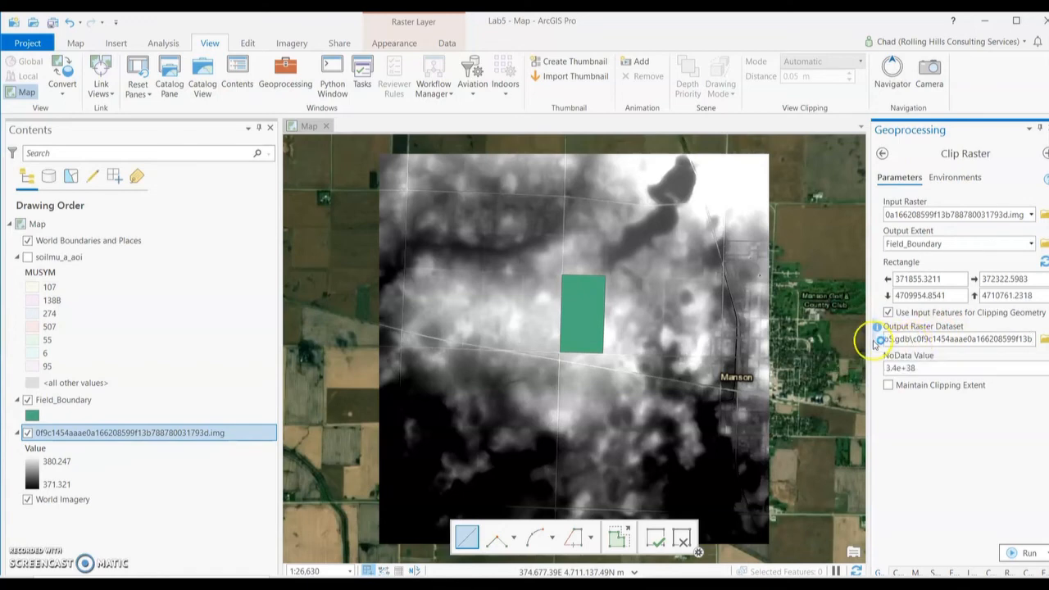
Name the clipped output raster dataset clip_Raster in Lab5.gdb and run the Clip Raster tool.
key(BackSpace)
key(BackSpace)
key(BackSpace)
key(BackSpace)
key(BackSpace)
key(BackSpace)
key(BackSpace)
key(BackSpace)
key(BackSpace)
key(BackSpace)
key(BackSpace)
key(BackSpace)
key(BackSpace)
key(BackSpace)
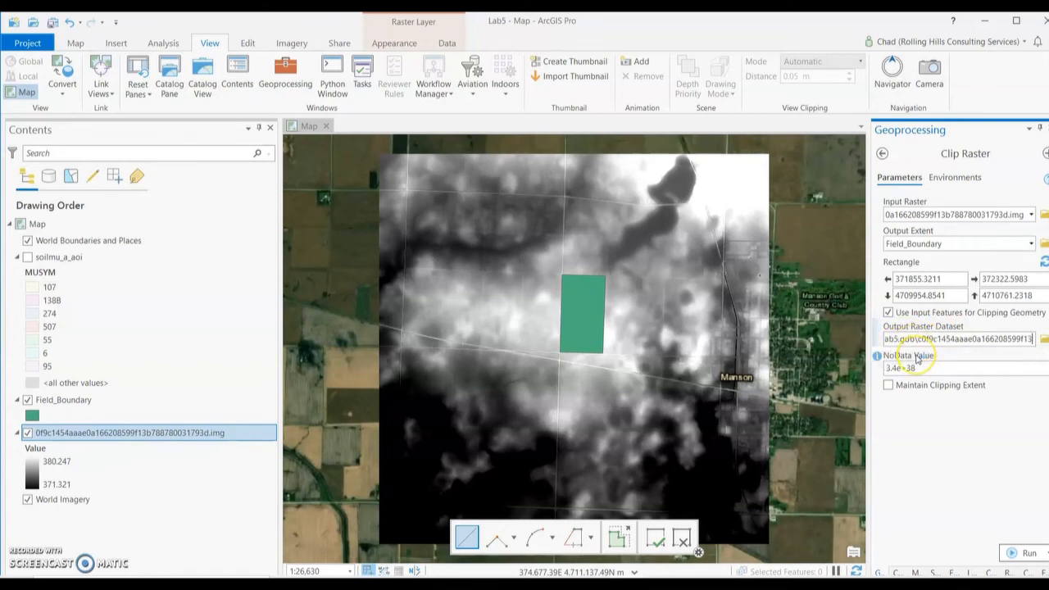
key(BackSpace)
key(BackSpace)
key(BackSpace)
key(BackSpace)
key(BackSpace)
key(BackSpace)
key(BackSpace)
key(BackSpace)
key(BackSpace)
key(BackSpace)
key(BackSpace)
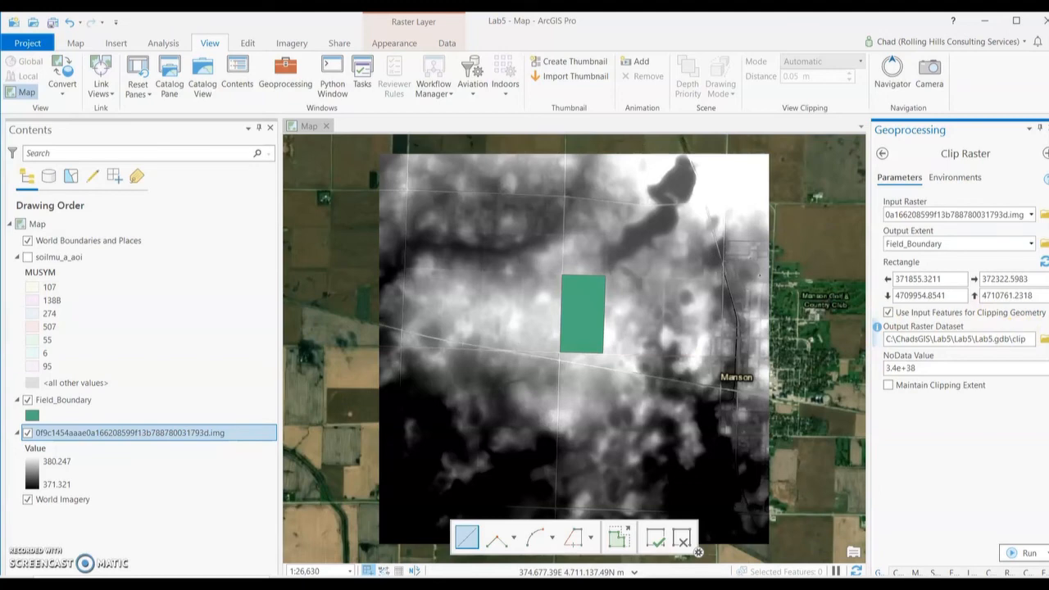
text(_Ratser)
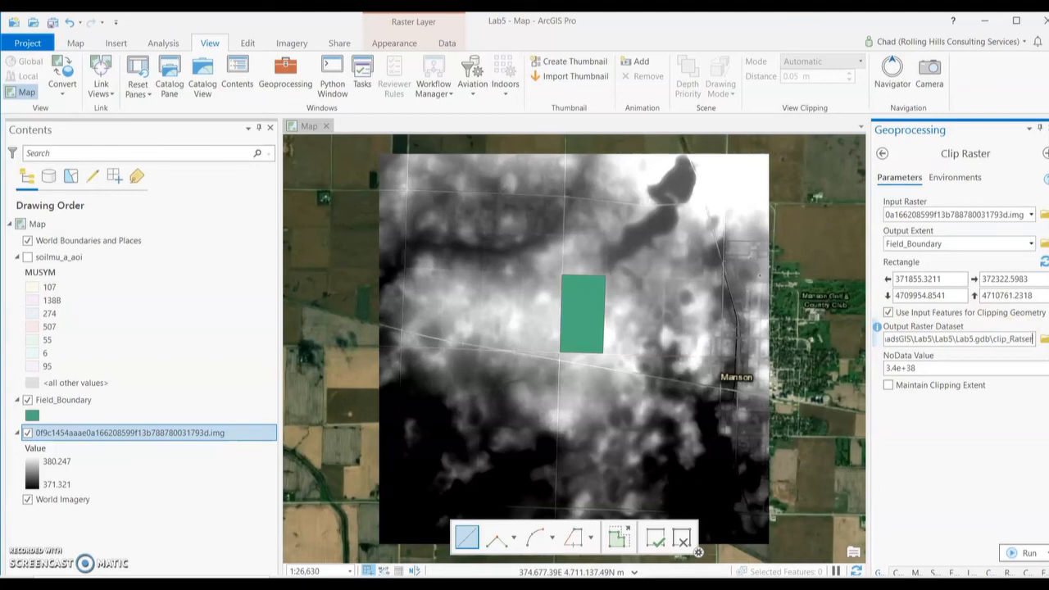
key(BackSpace)
key(BackSpace)
key(BackSpace)
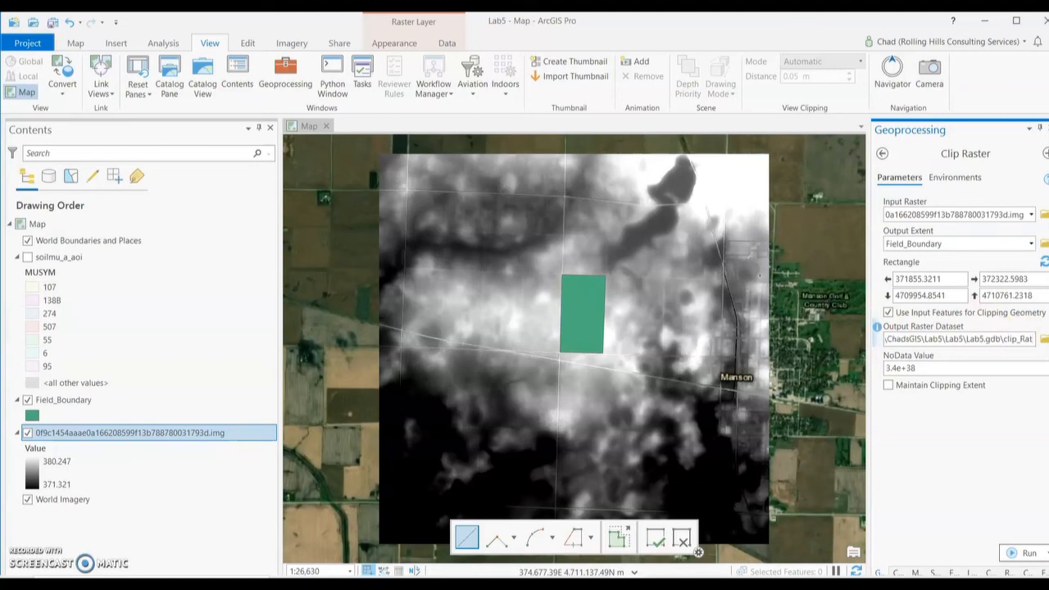
text(ster)
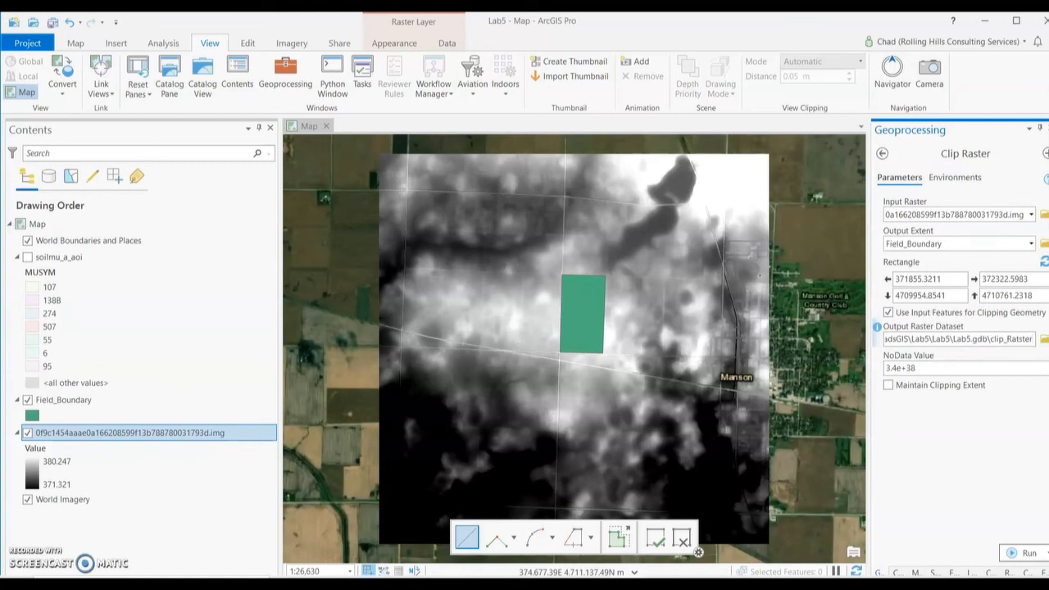
key(BackSpace)
key(BackSpace)
key(BackSpace)
key(BackSpace)
key(BackSpace)
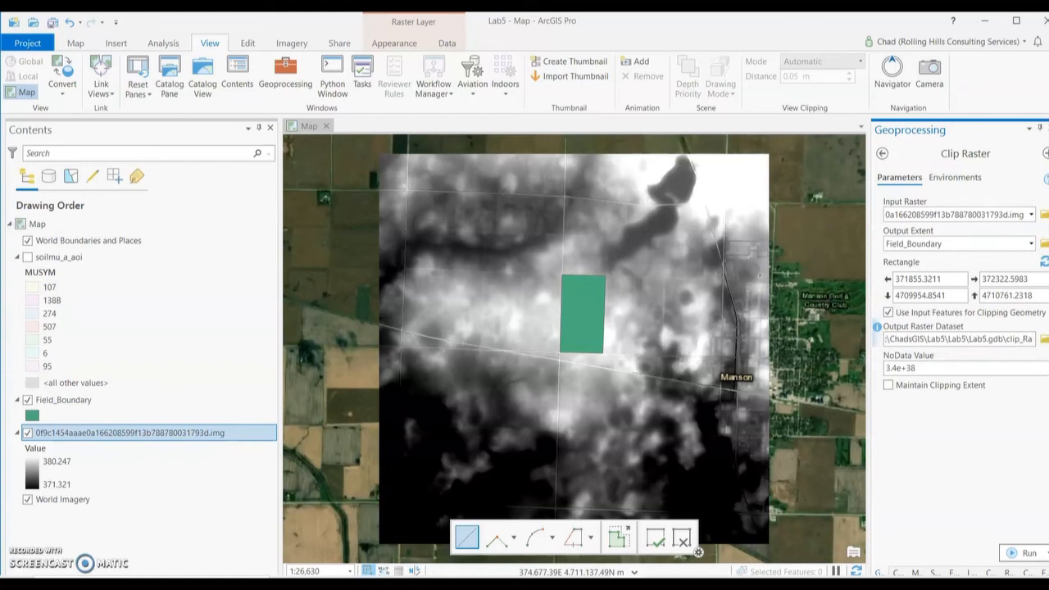
text(ster)
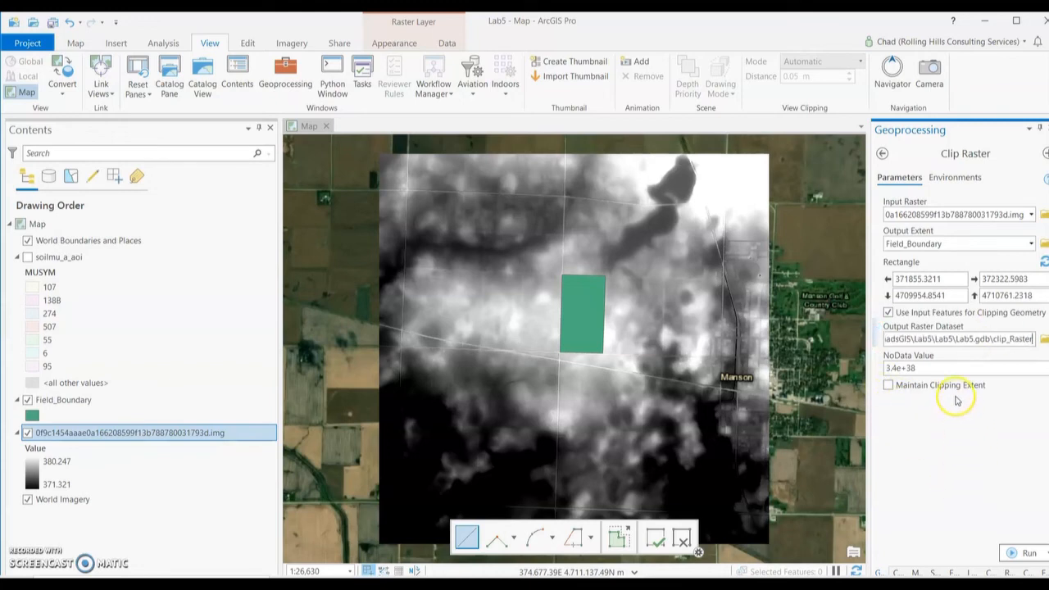
click(1024, 552)
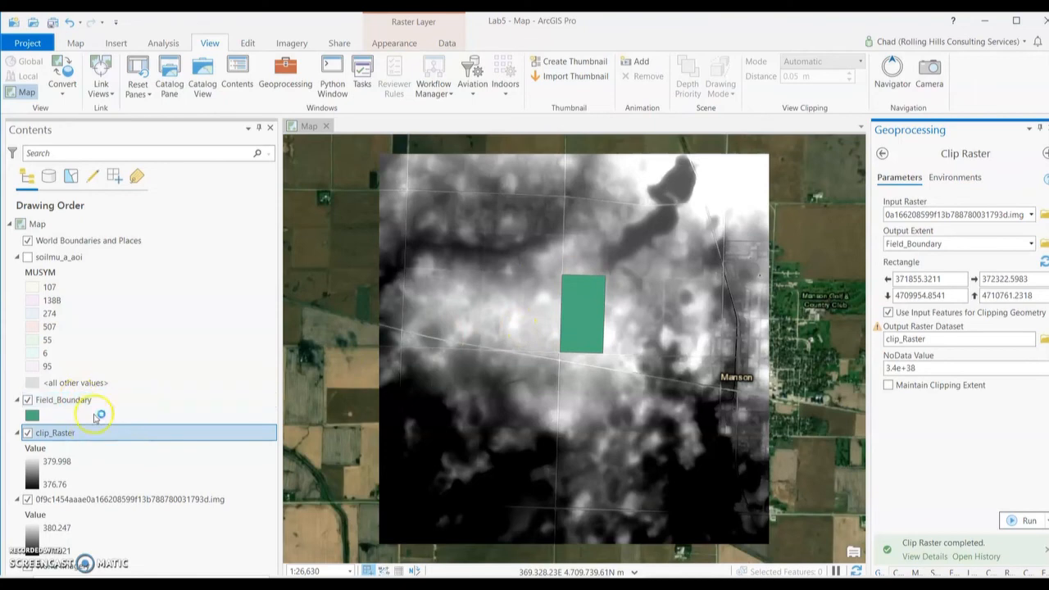
Hide the 0f9c1454 .img and Field_Boundary layers and zoom the map to the clip_Raster layer.
click(28, 499)
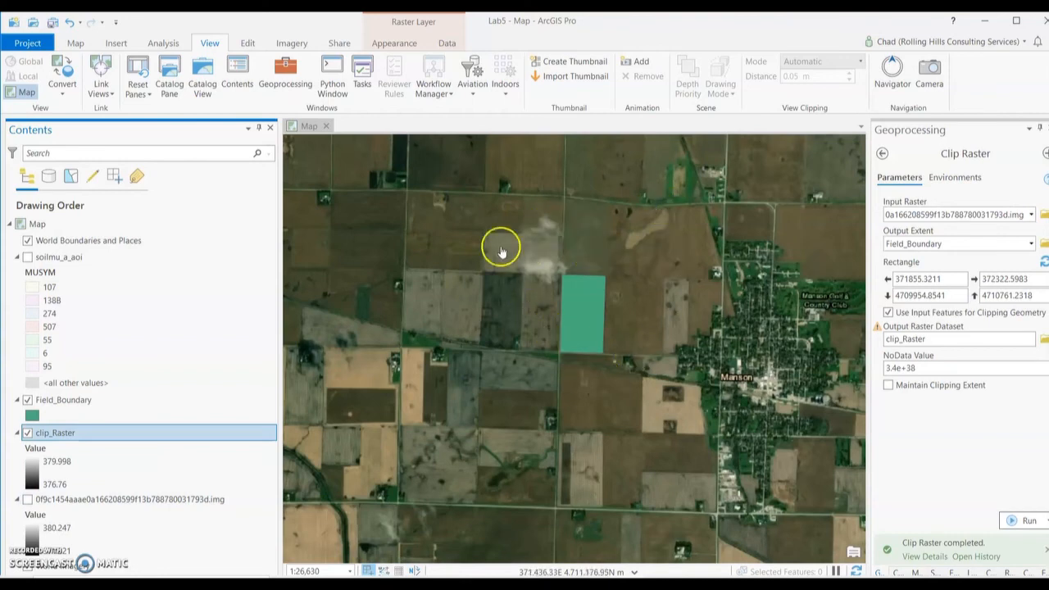
click(28, 400)
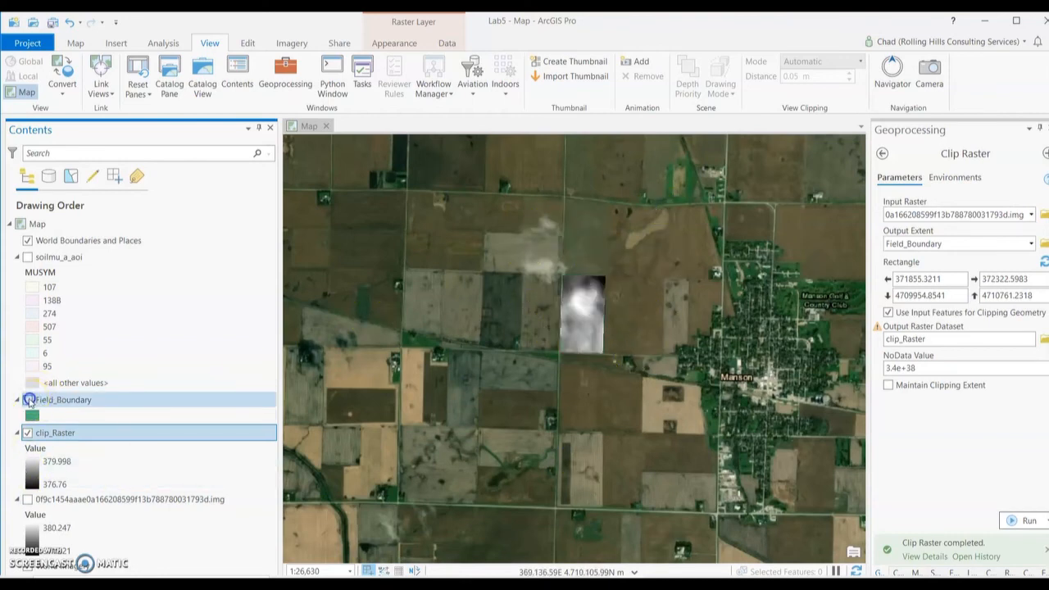
click(64, 432)
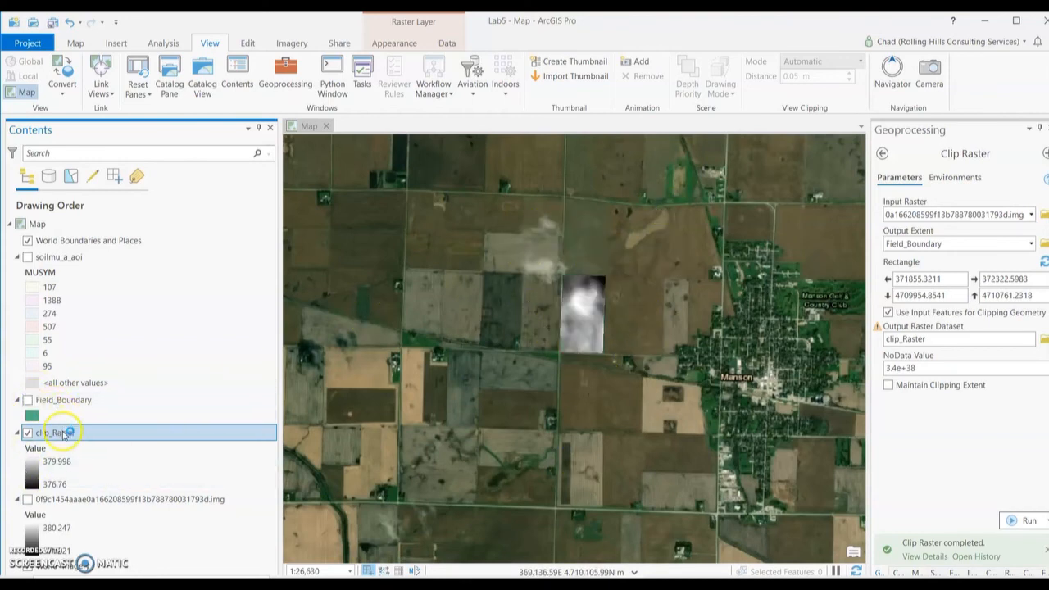
right_click(64, 432)
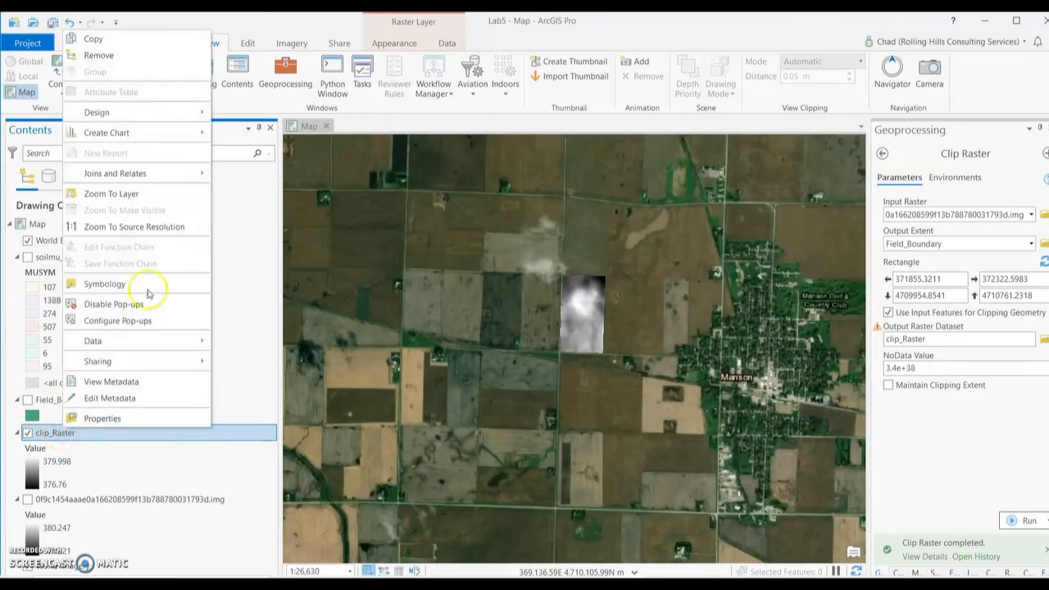
click(131, 194)
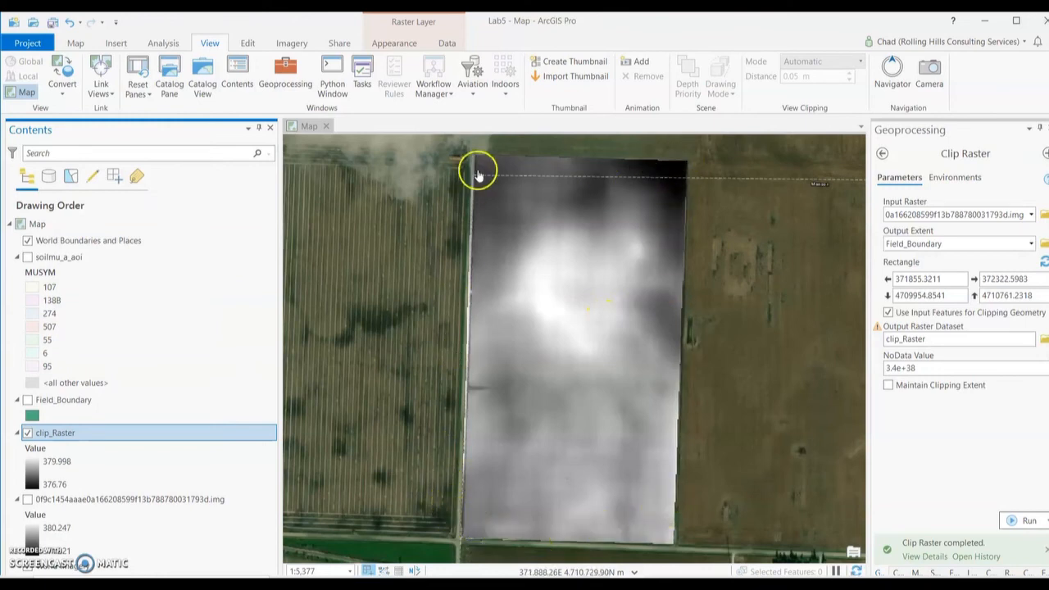
Remove the original 0f9c1454 .img raster layer from the map.
right_click(113, 506)
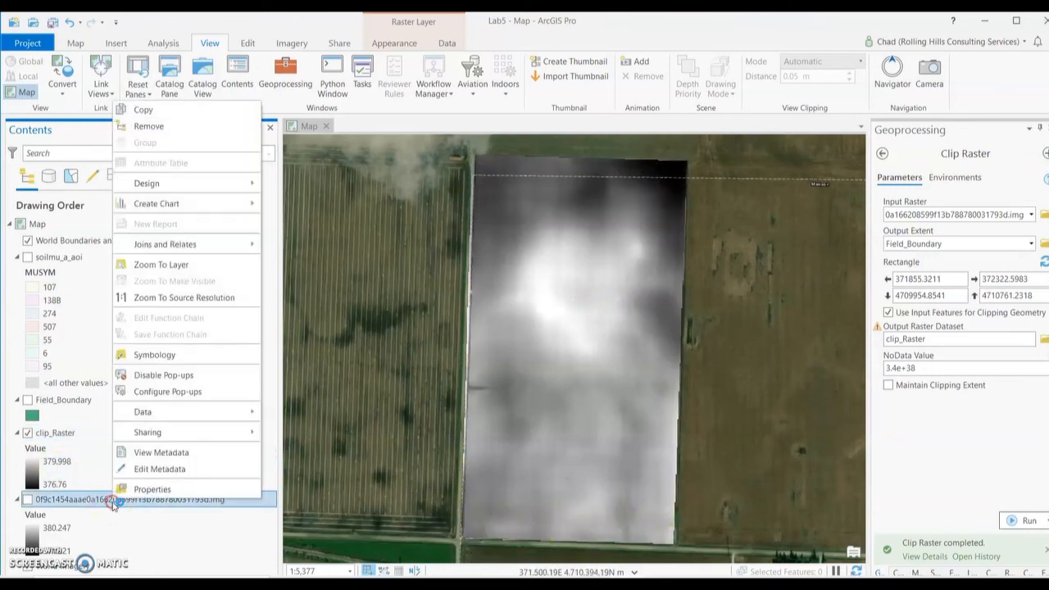
click(189, 127)
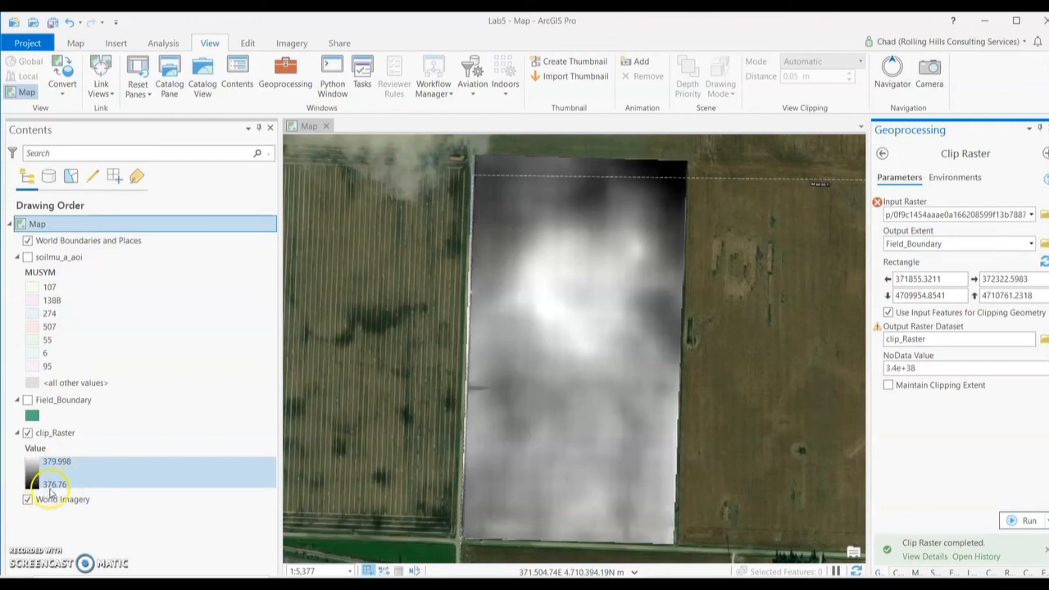
click(63, 434)
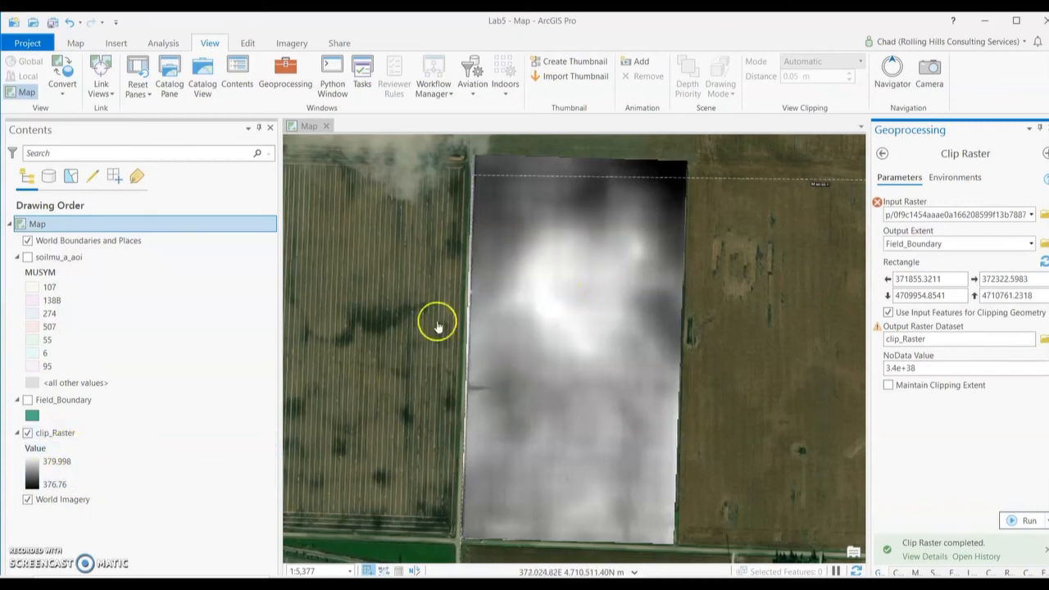
click(66, 464)
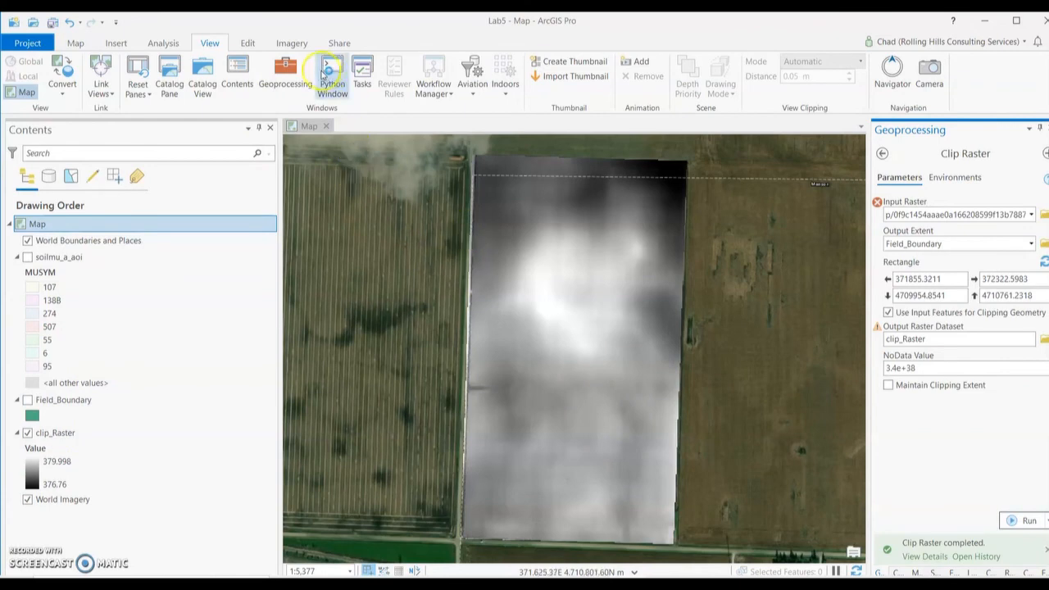
click(75, 43)
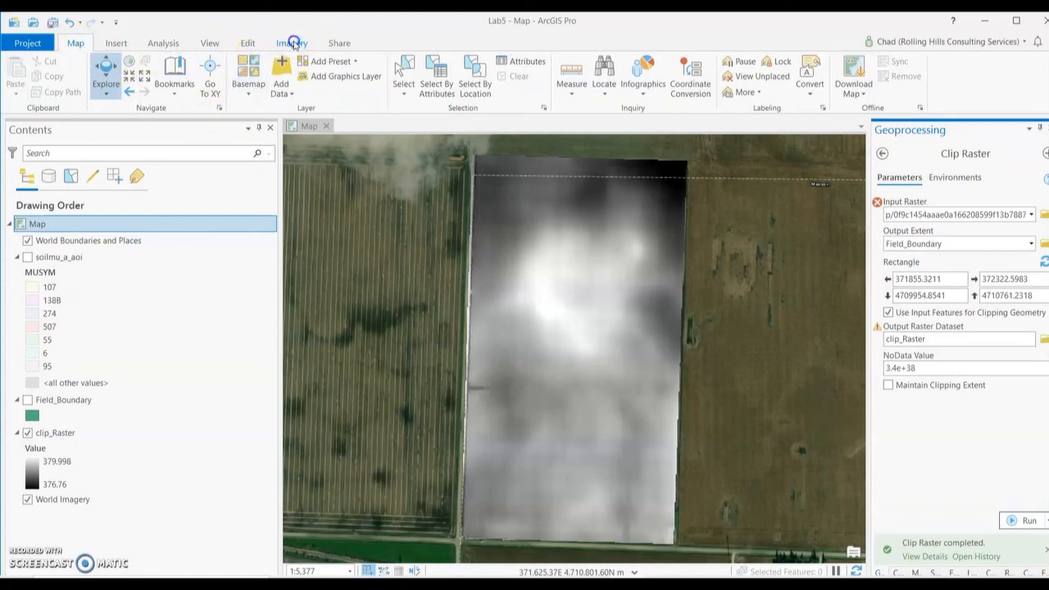
click(292, 43)
click(75, 42)
click(51, 435)
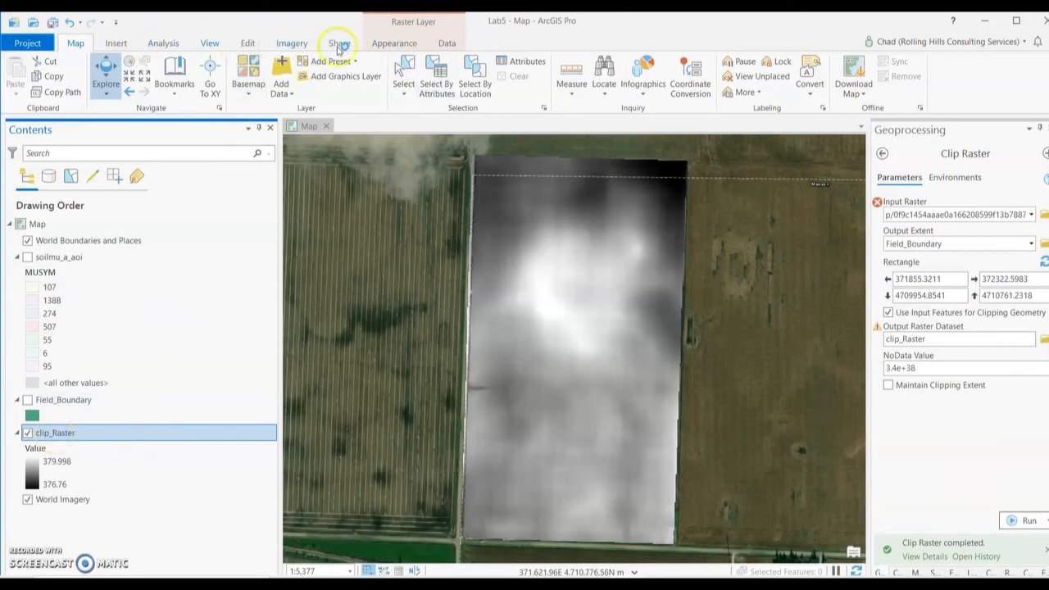
click(404, 44)
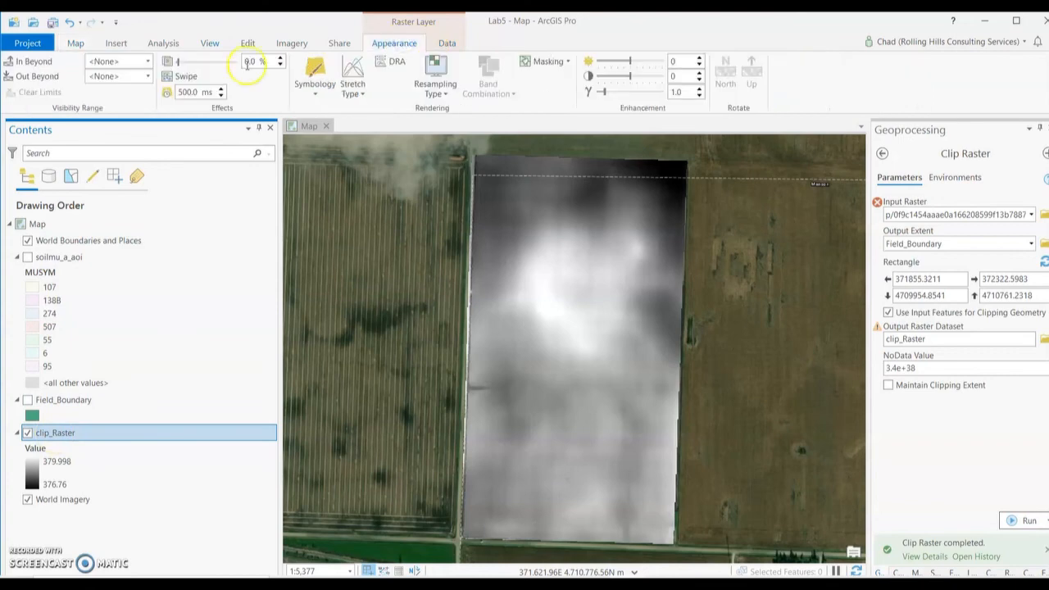
mouse_move(178, 62)
mouse_down()
mouse_move(203, 64)
mouse_move(162, 74)
mouse_up()
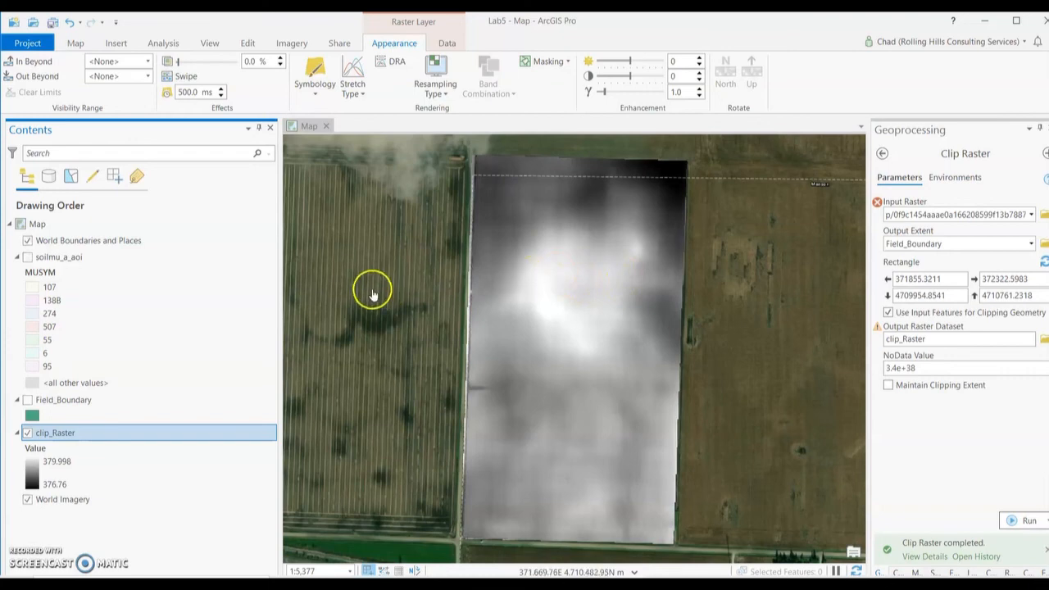
Examine clip_Raster's columns, rows and X and Y cell sizes in the raster information of its layer source properties.
right_click(75, 434)
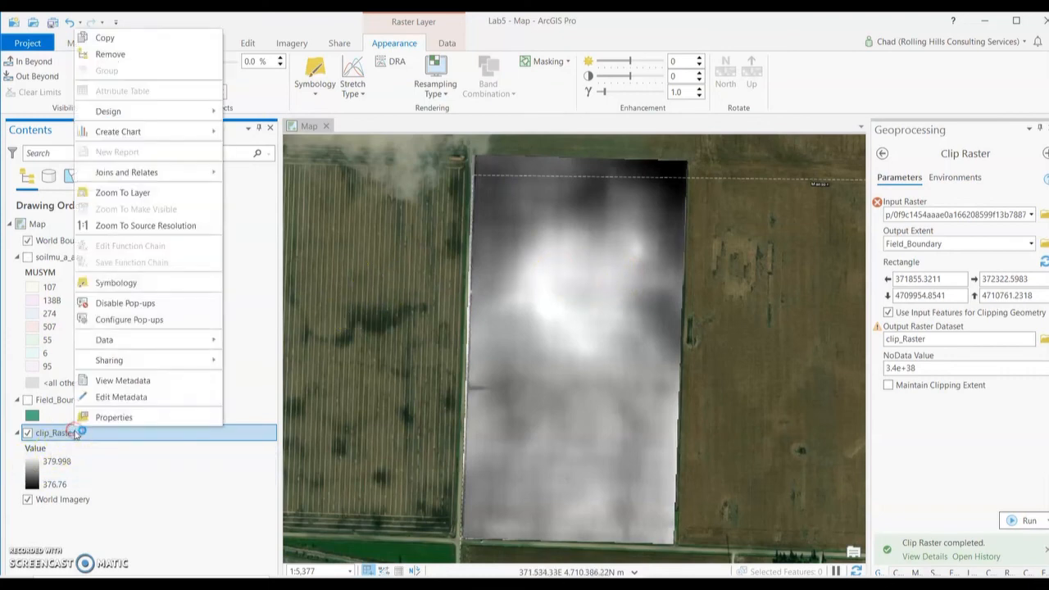
click(121, 419)
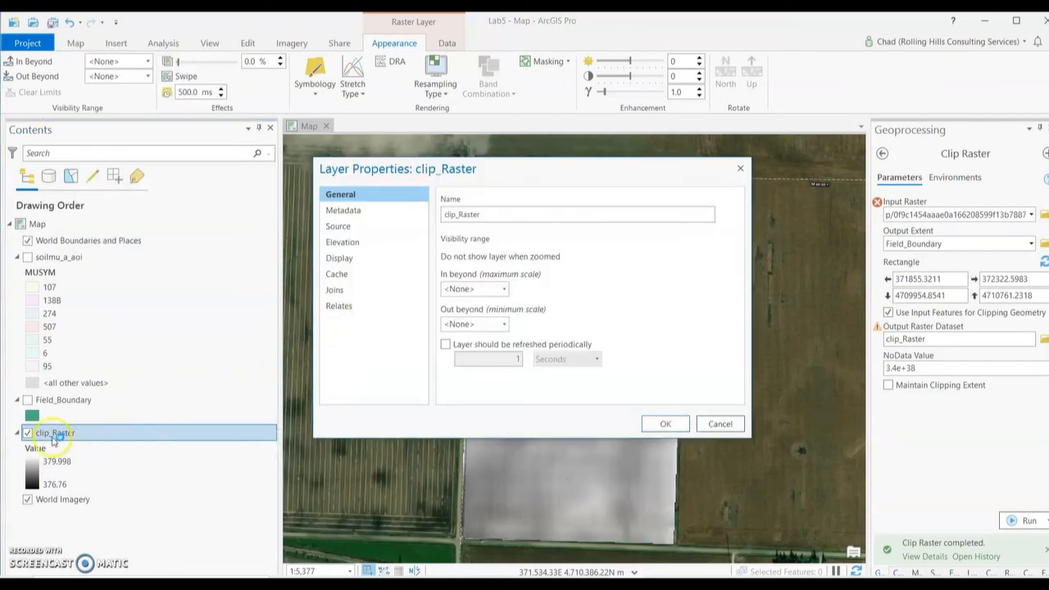
click(365, 228)
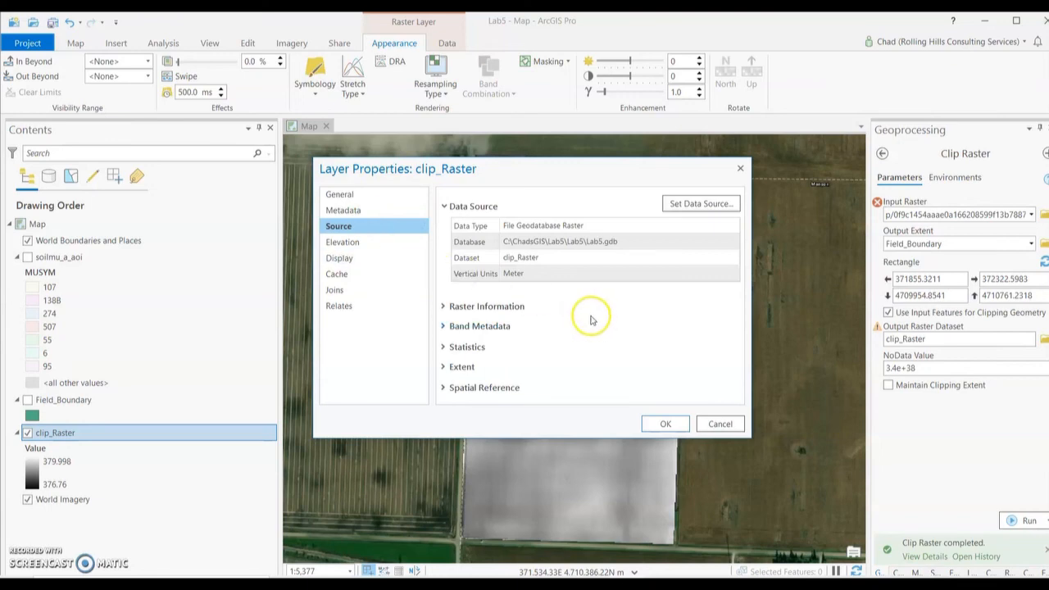
click(444, 308)
scroll(565, 303, down, 1)
click(575, 292)
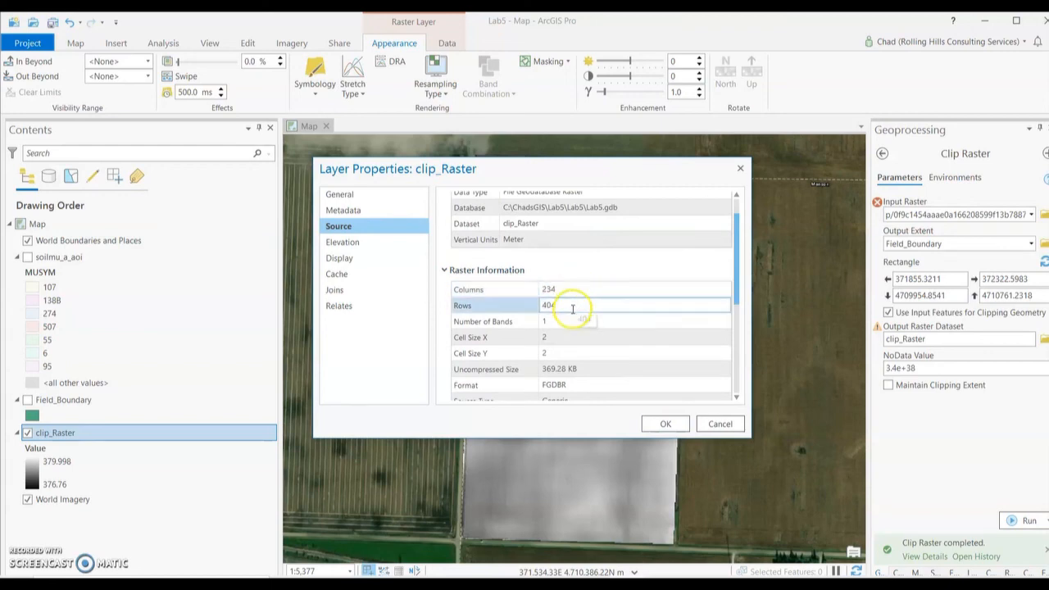
click(562, 335)
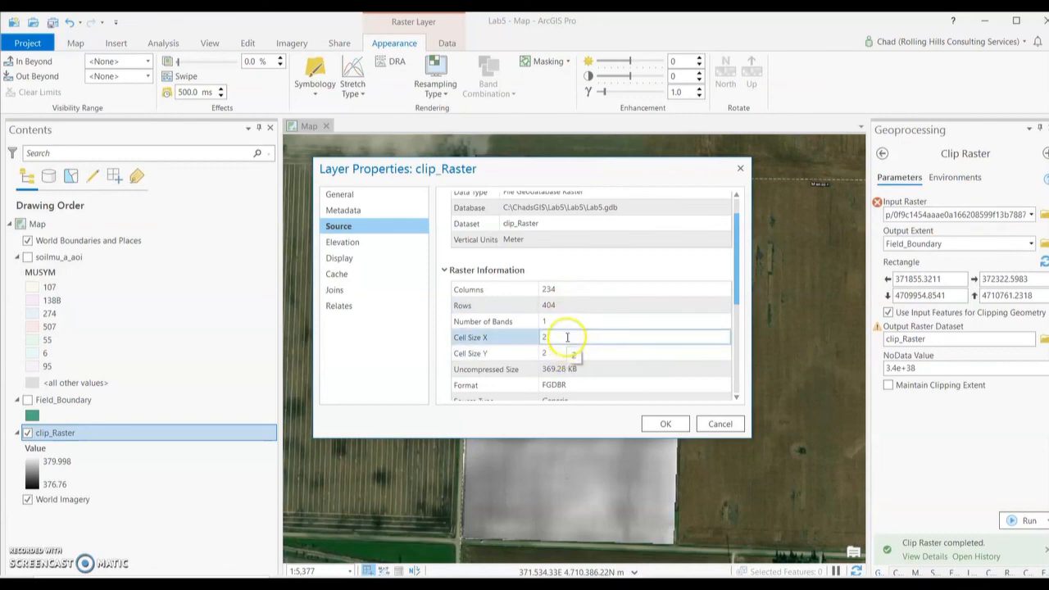
click(567, 349)
click(567, 338)
click(567, 350)
click(567, 338)
click(567, 351)
Review the pixel type, pixel depth, pyramids and compression in clip_Raster's raster information.
scroll(606, 351, down, 2)
click(622, 351)
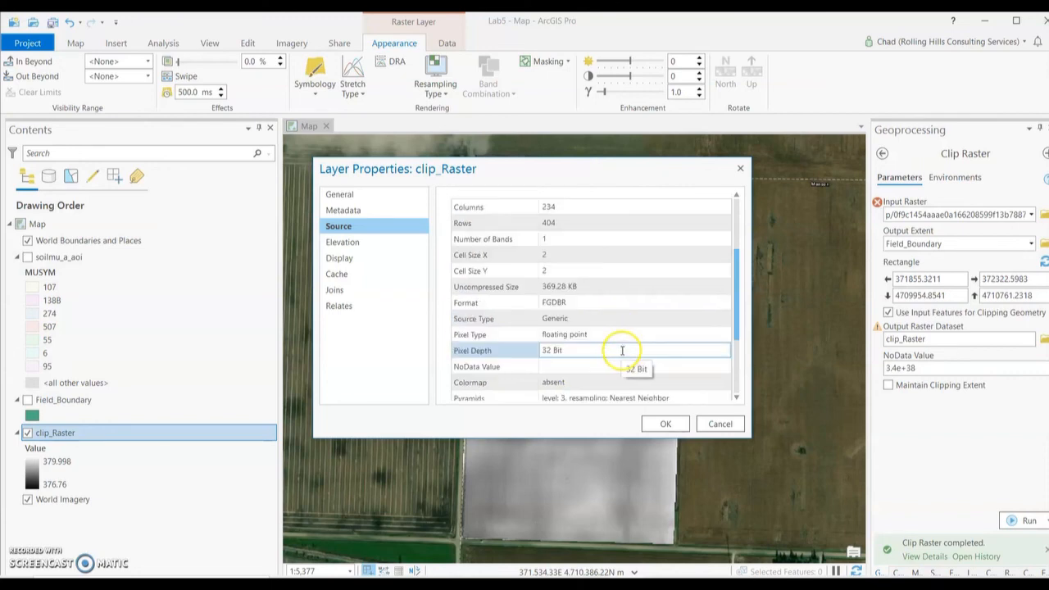
scroll(621, 351, down, 2)
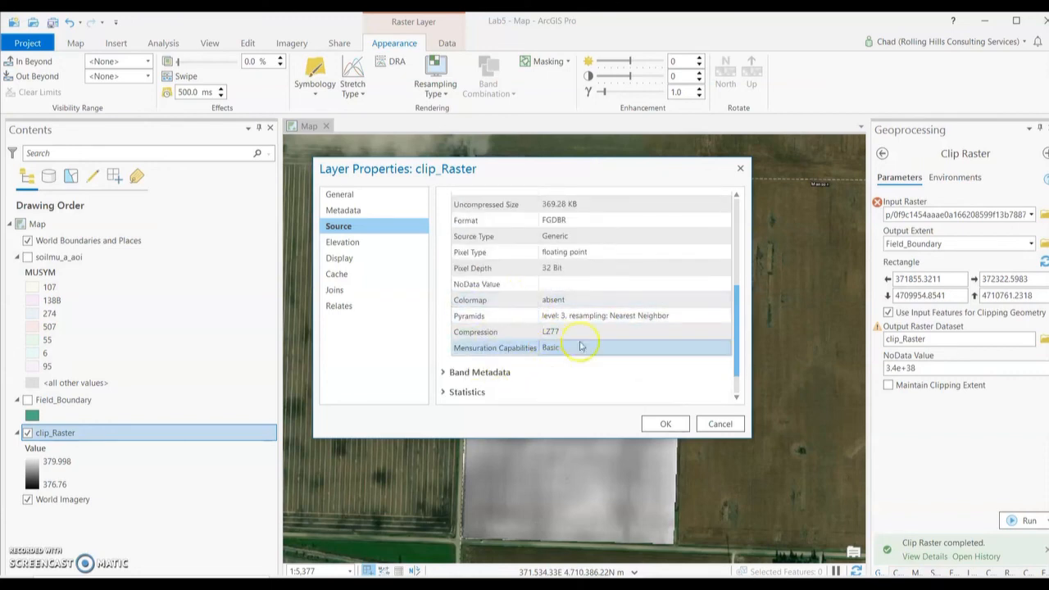
scroll(546, 304, up, 4)
scroll(547, 312, up, 1)
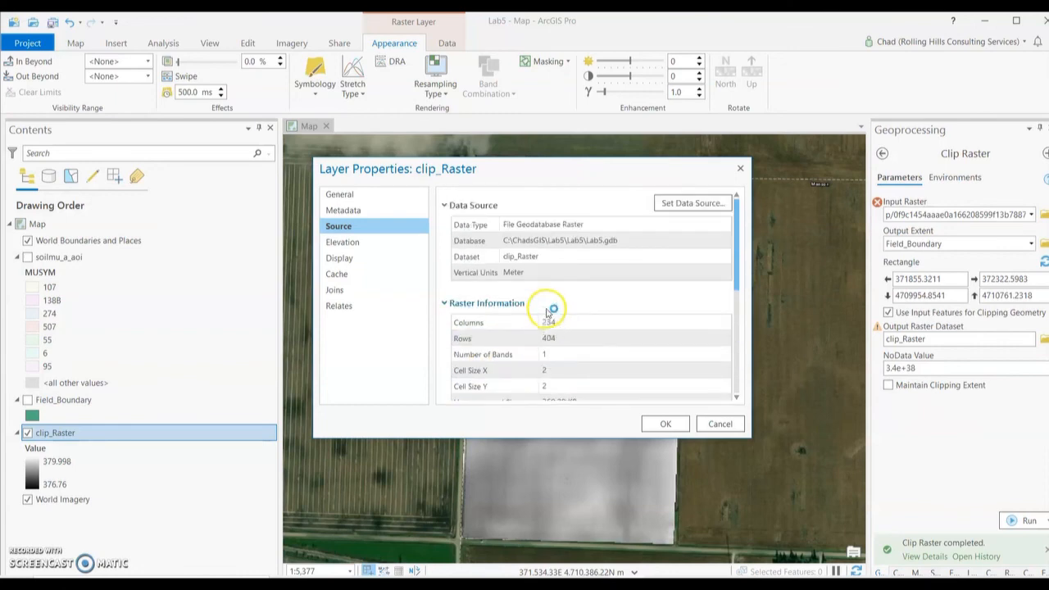
Examine clip_Raster's band statistics, including its minimum and maximum elevation, and its extent coordinates.
scroll(547, 311, down, 6)
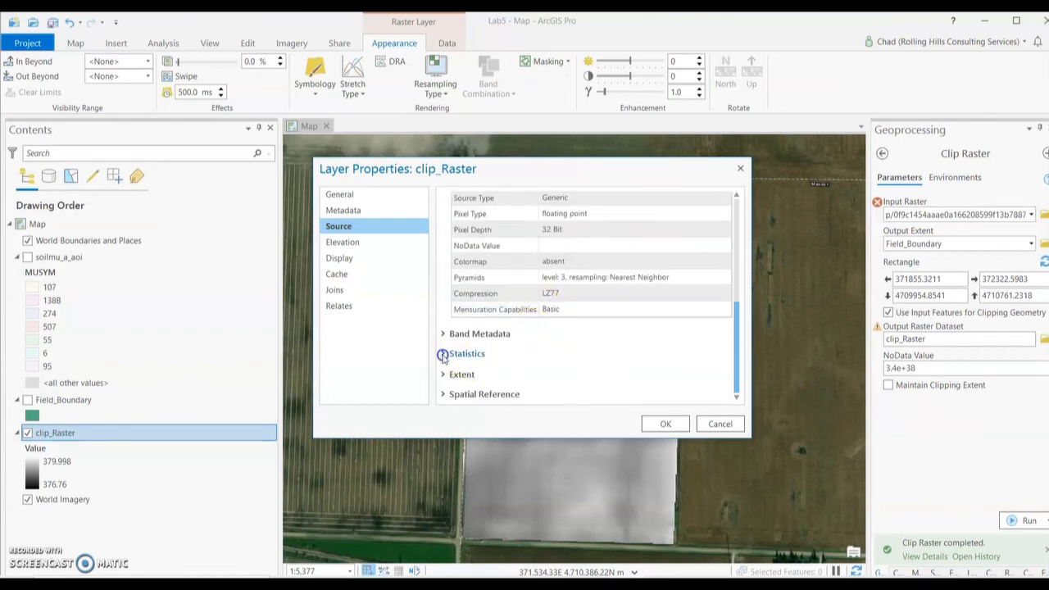
click(442, 355)
scroll(534, 336, down, 2)
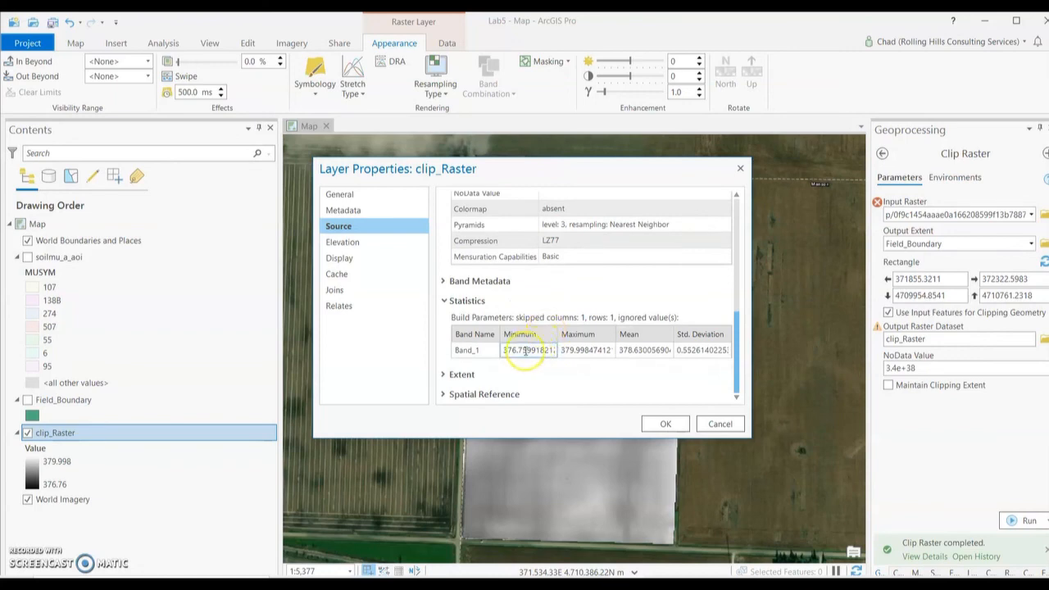
click(583, 350)
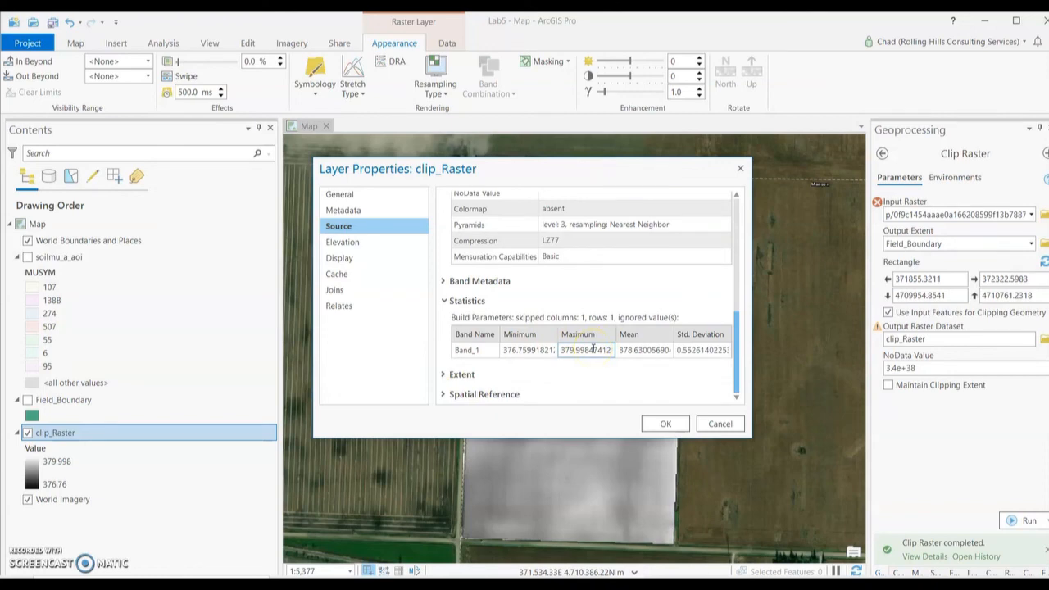
click(527, 351)
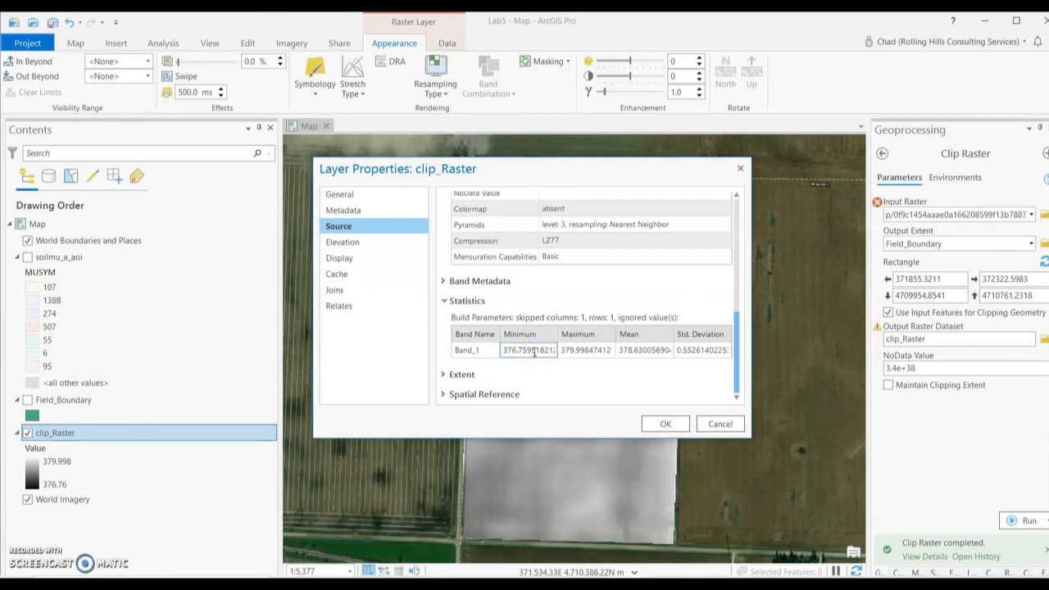
click(563, 352)
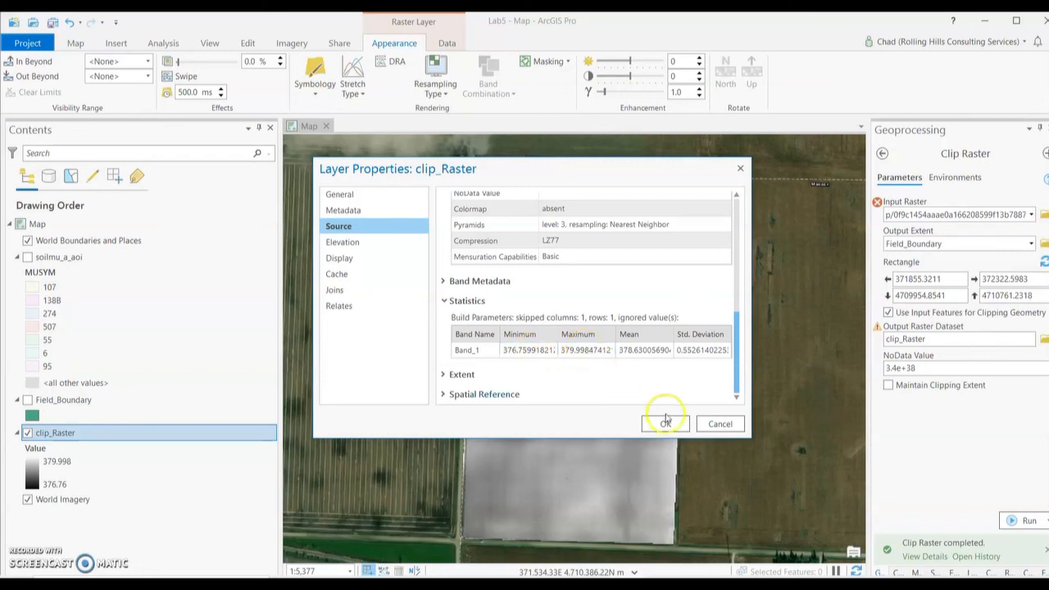
click(441, 374)
scroll(556, 329, down, 2)
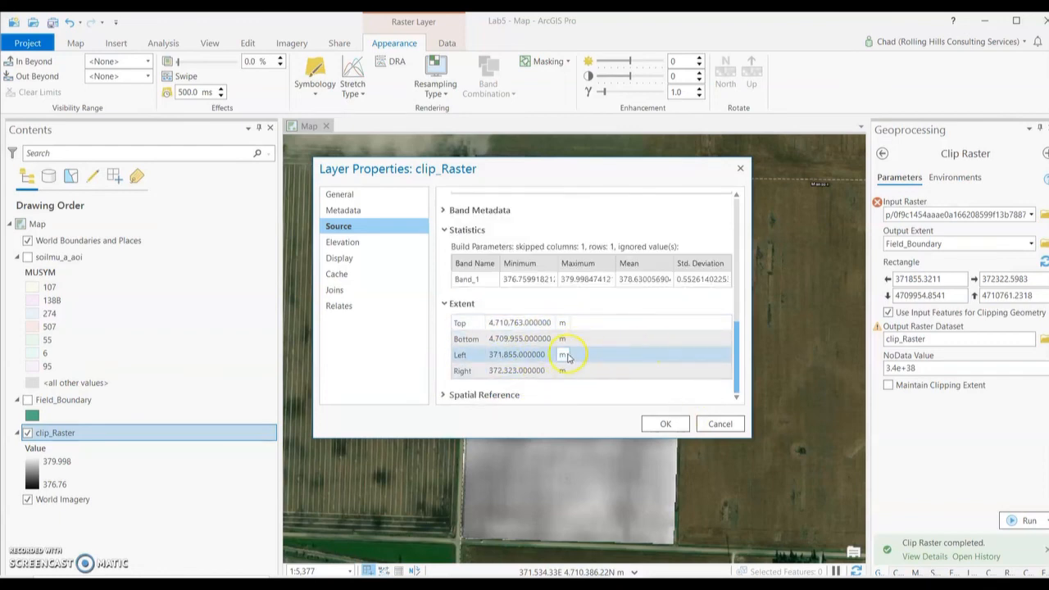
Examine the coordinate system and linear unit in clip_Raster's spatial reference information, and close the layer properties without changes.
click(444, 396)
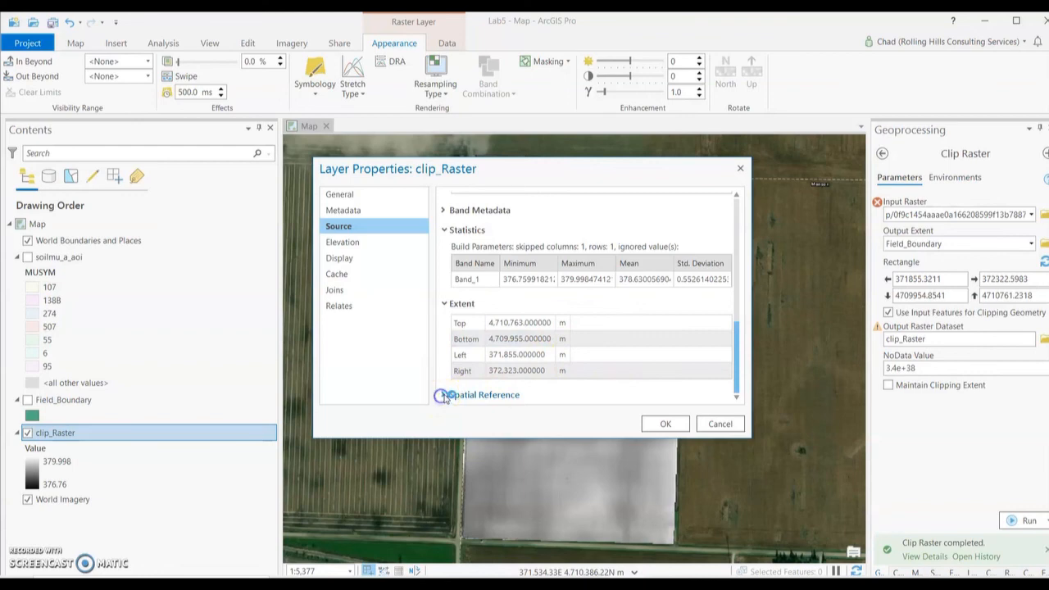
scroll(597, 300, down, 2)
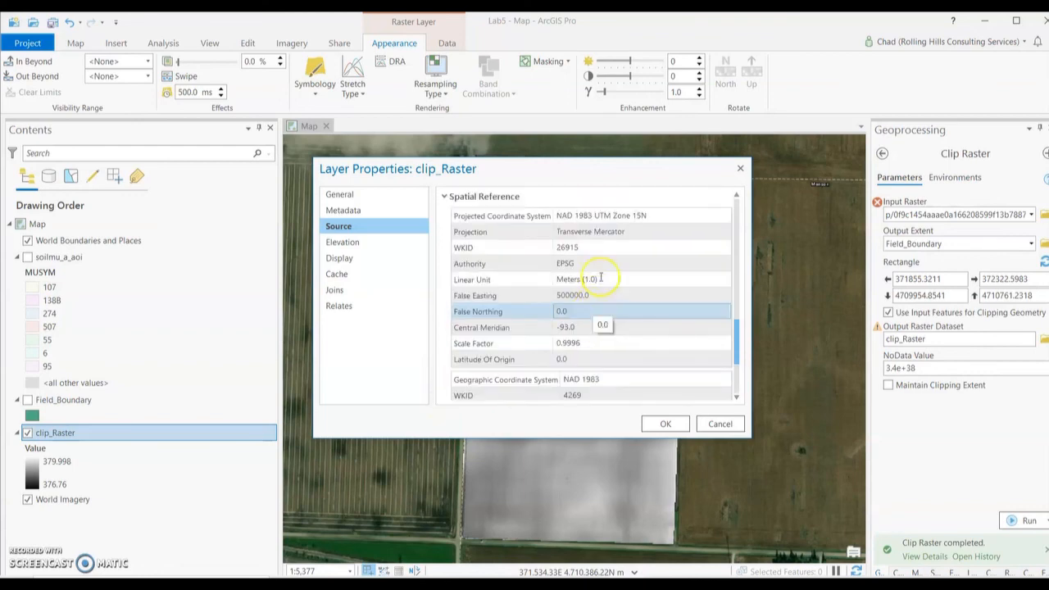
click(727, 424)
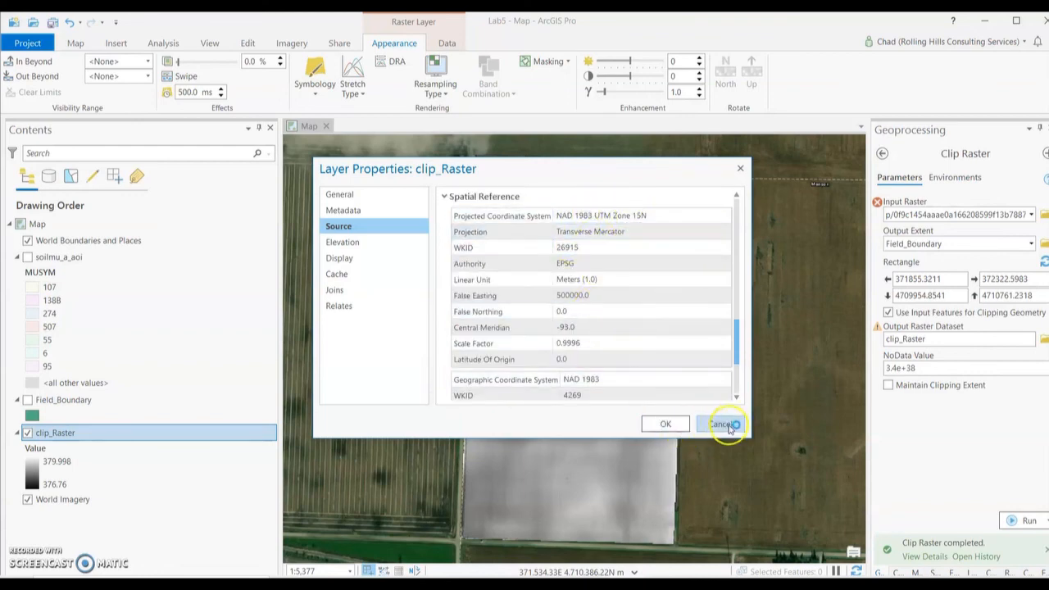
Symbolize clip_Raster with the Elevation #1 color scheme, showing the scheme names while choosing it.
right_click(67, 439)
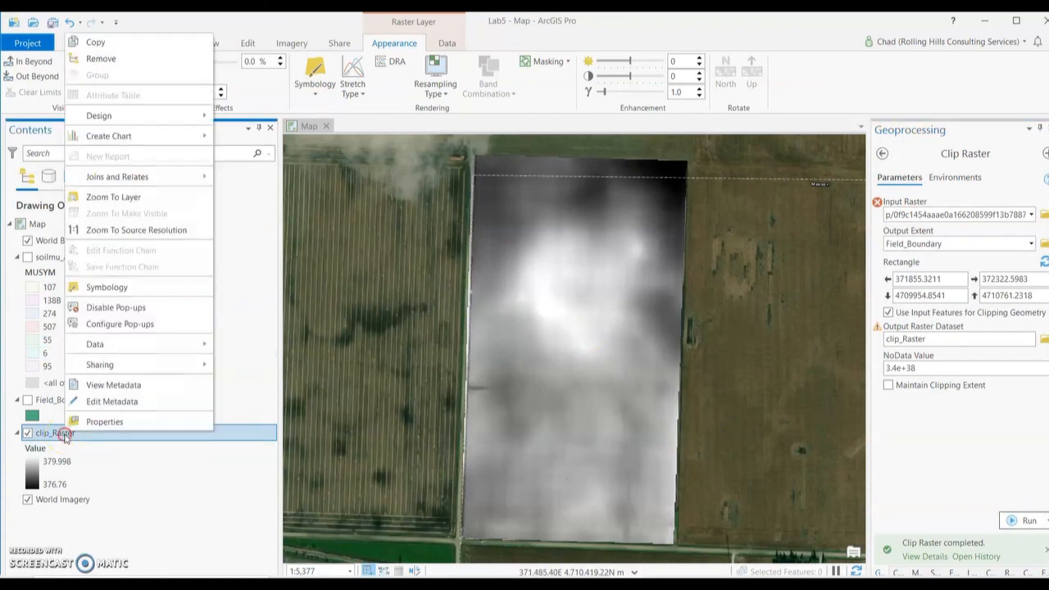
click(123, 288)
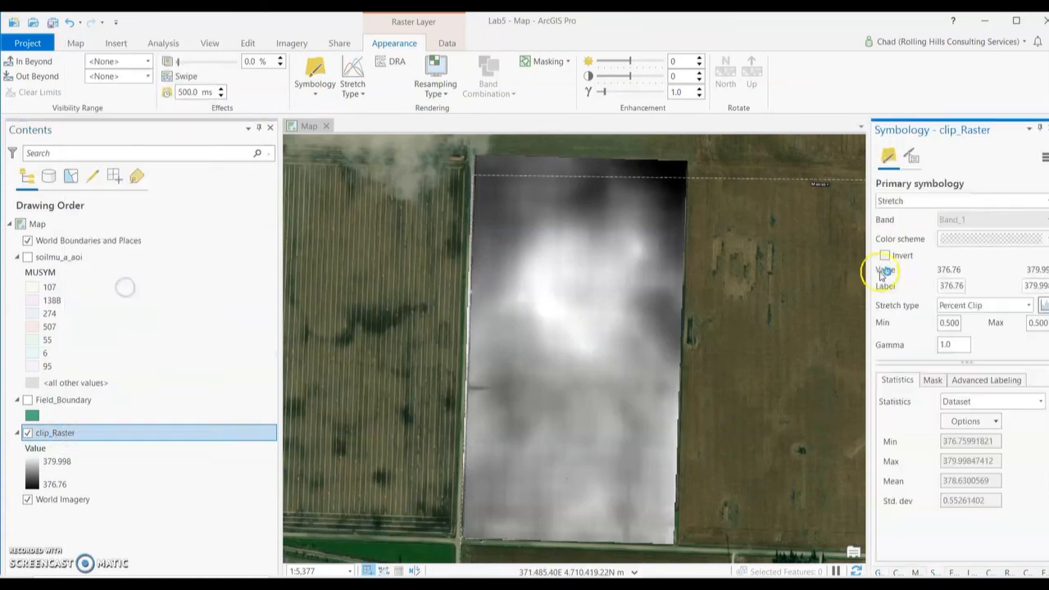
click(983, 240)
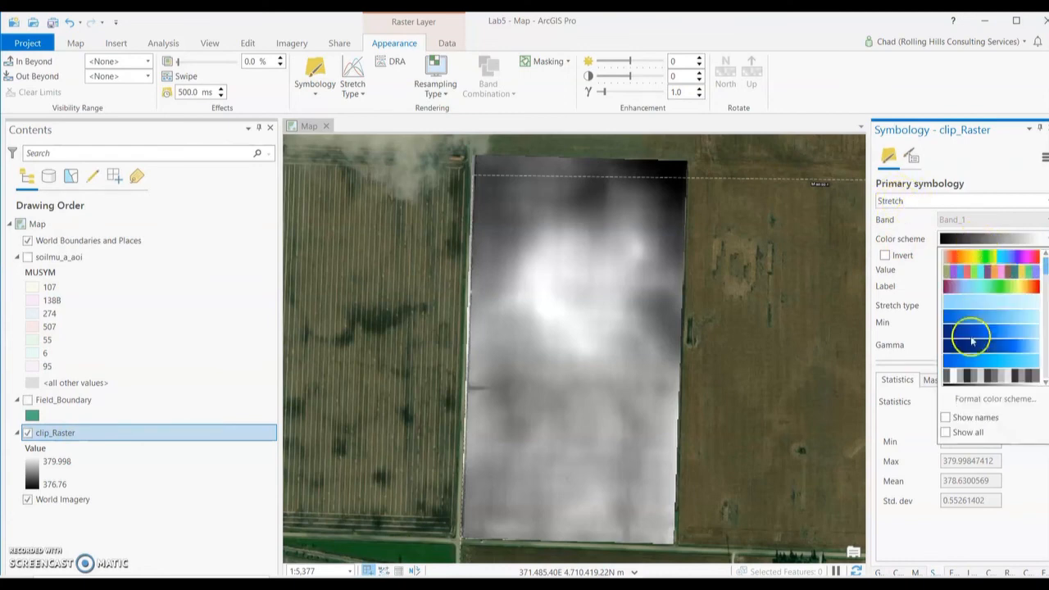
click(946, 418)
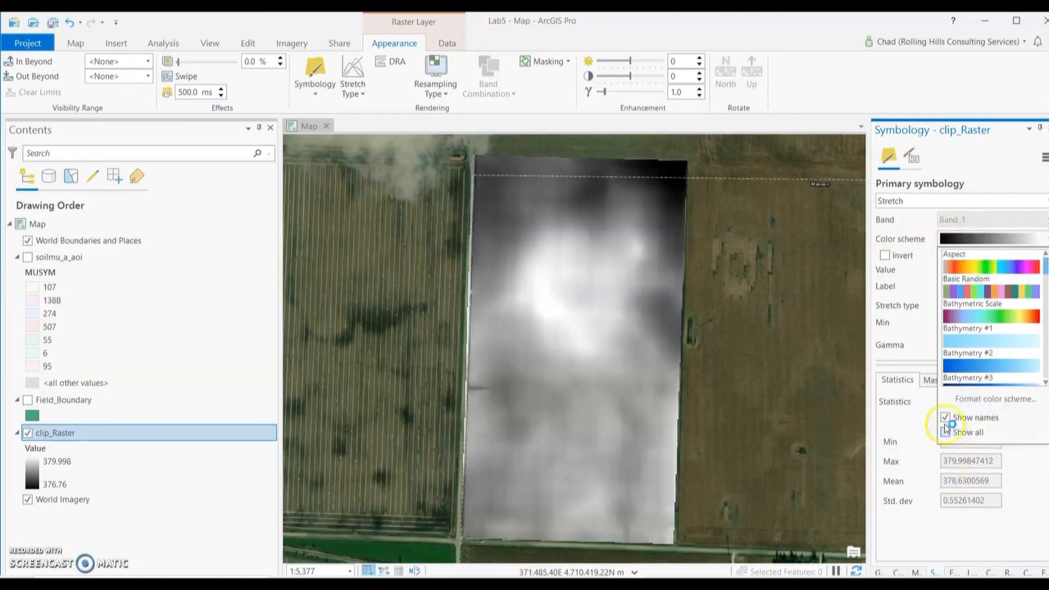
scroll(982, 299, down, 5)
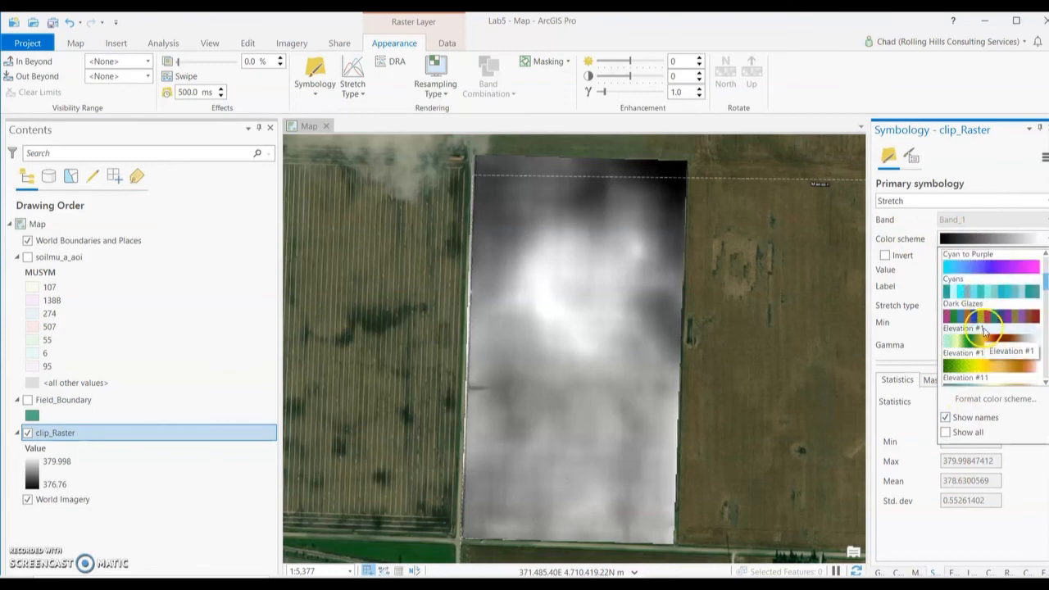
click(983, 343)
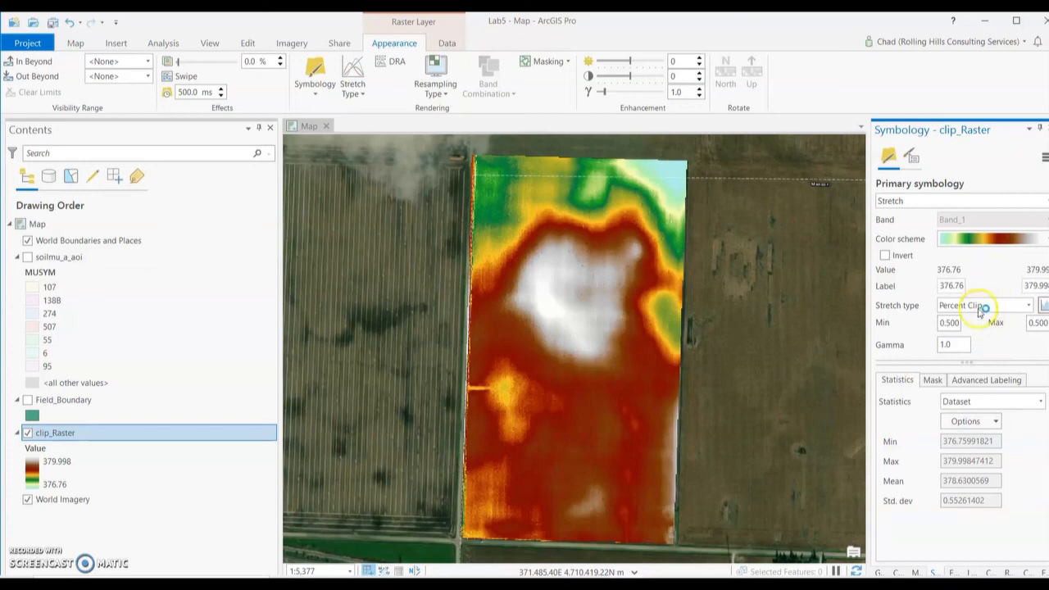
Compare the Histogram Equalize and Percent Clip stretches on clip_Raster, and set its stretch type to Histogram Equalize.
click(1028, 305)
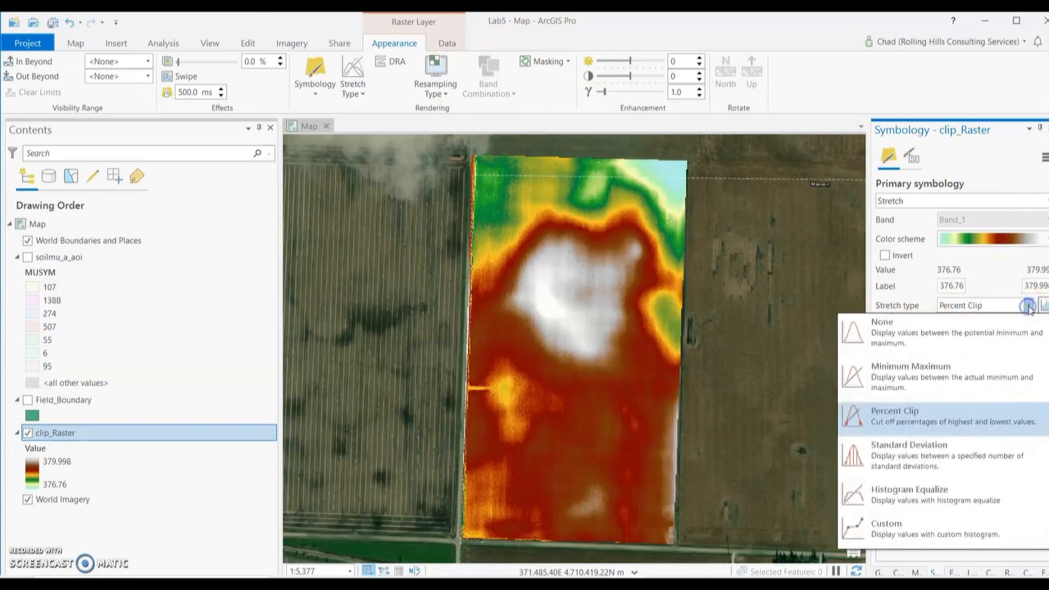
click(962, 494)
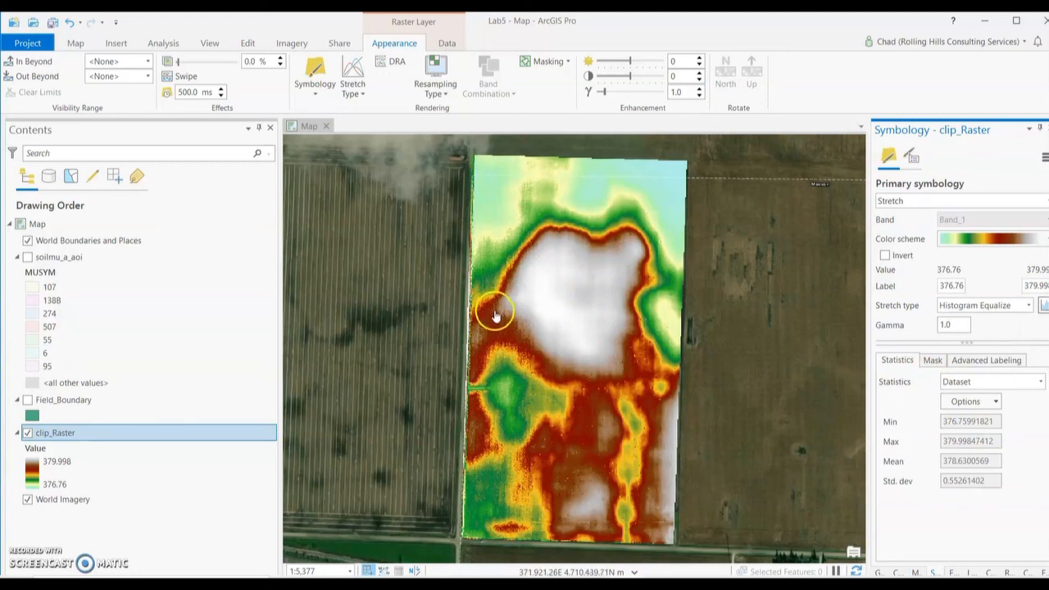
click(1029, 305)
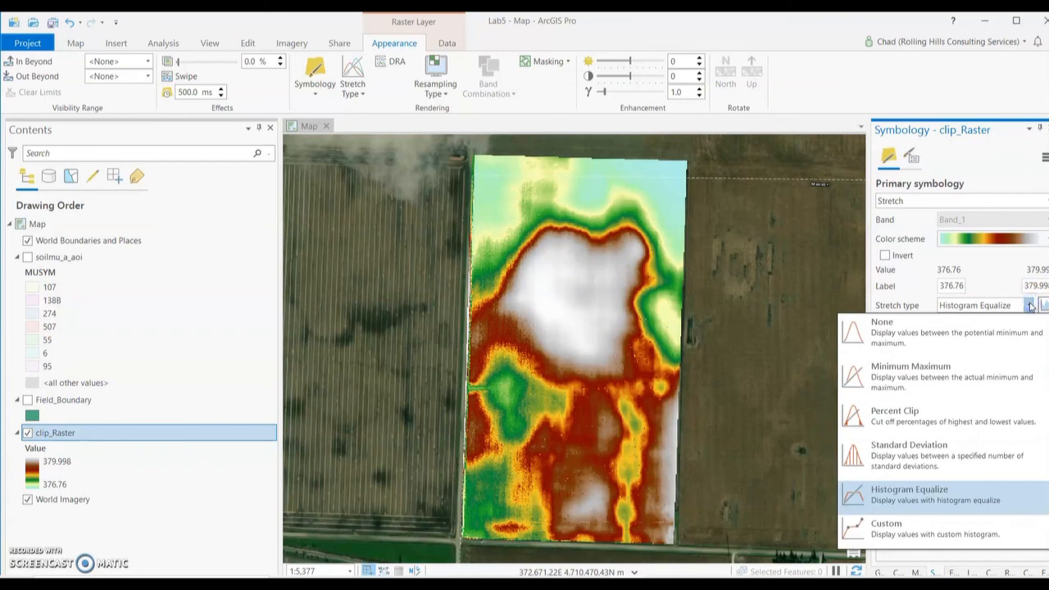
click(966, 413)
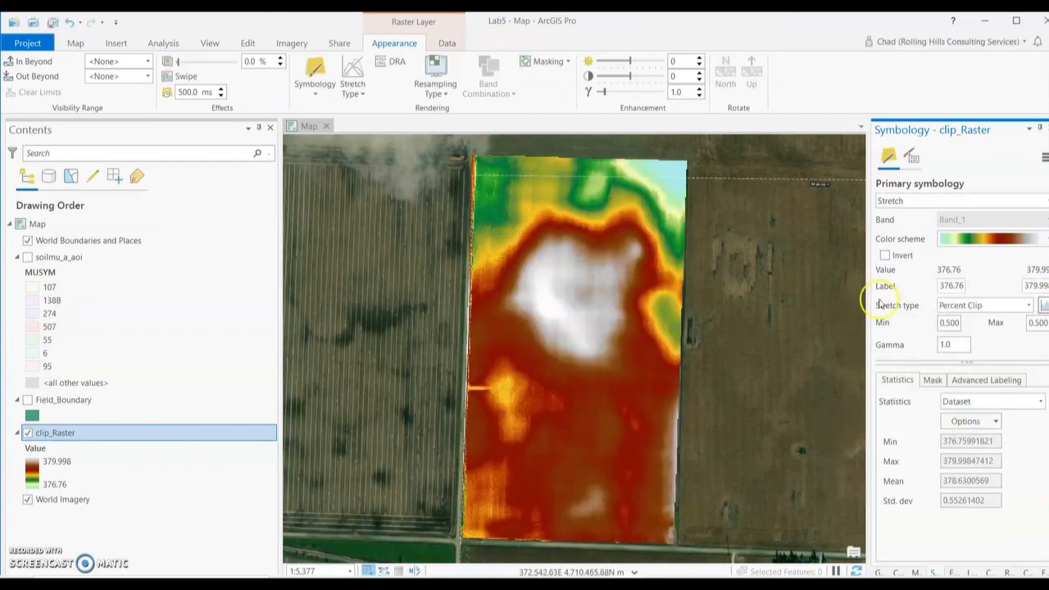
click(1028, 305)
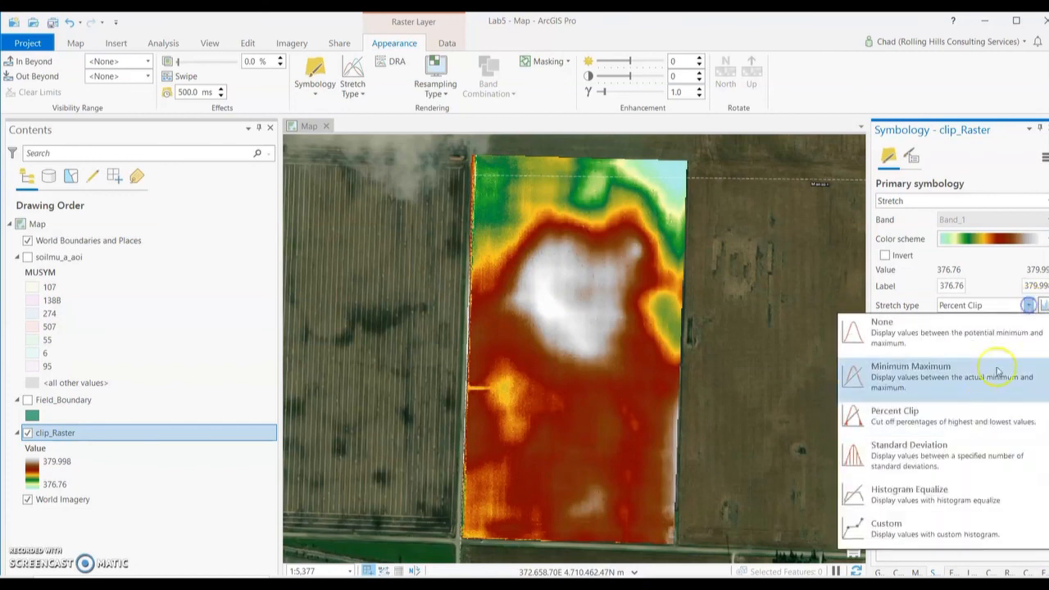
click(950, 489)
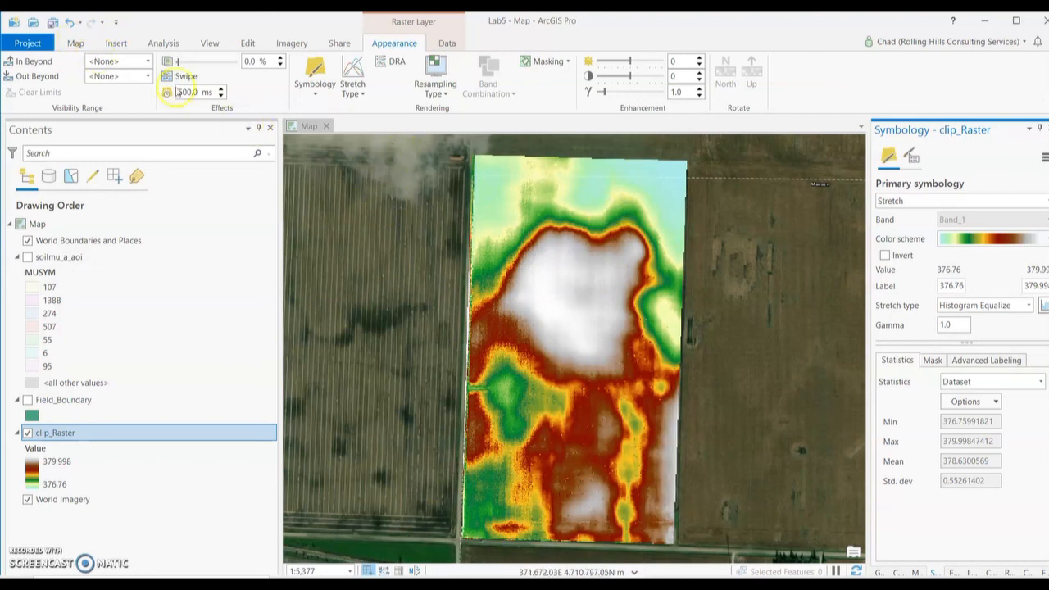
Add the hillshade raster hs31334a63edf9da97c503a8569874a007fb314fda.img from the Lab5 folder to the map.
click(74, 43)
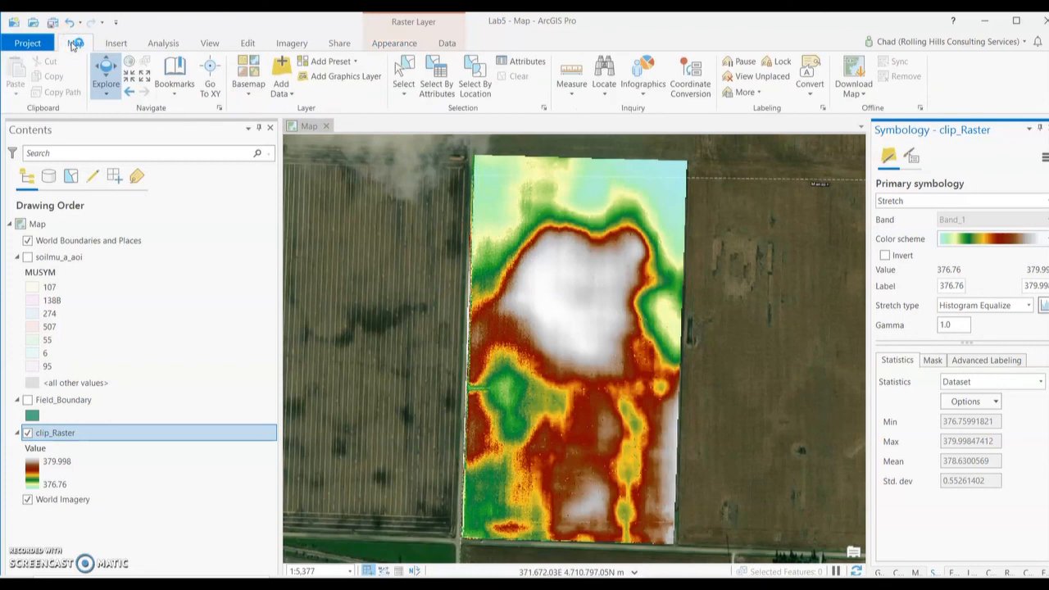
click(281, 70)
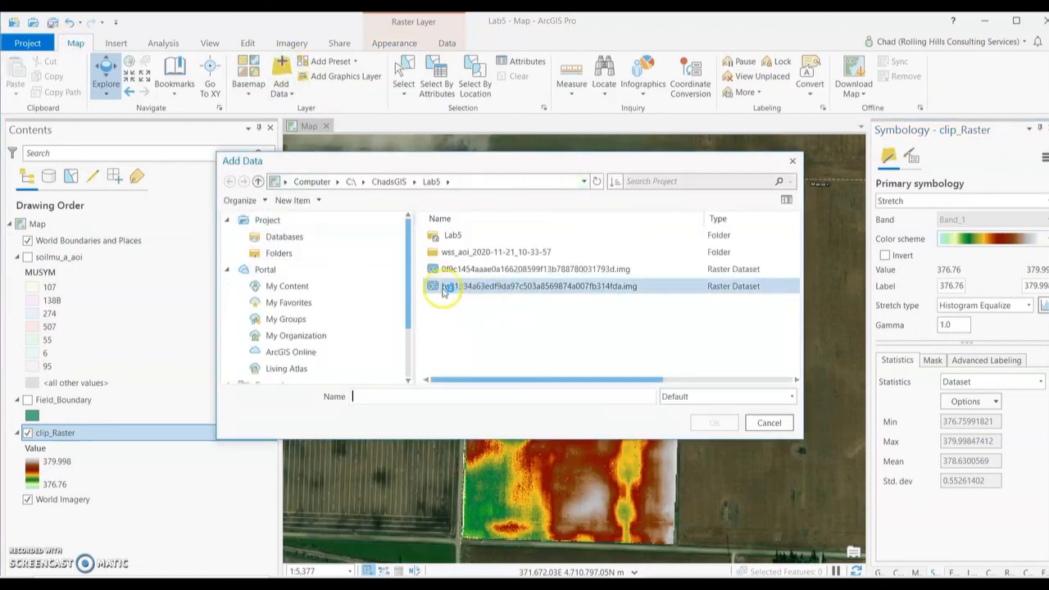
click(445, 288)
click(717, 423)
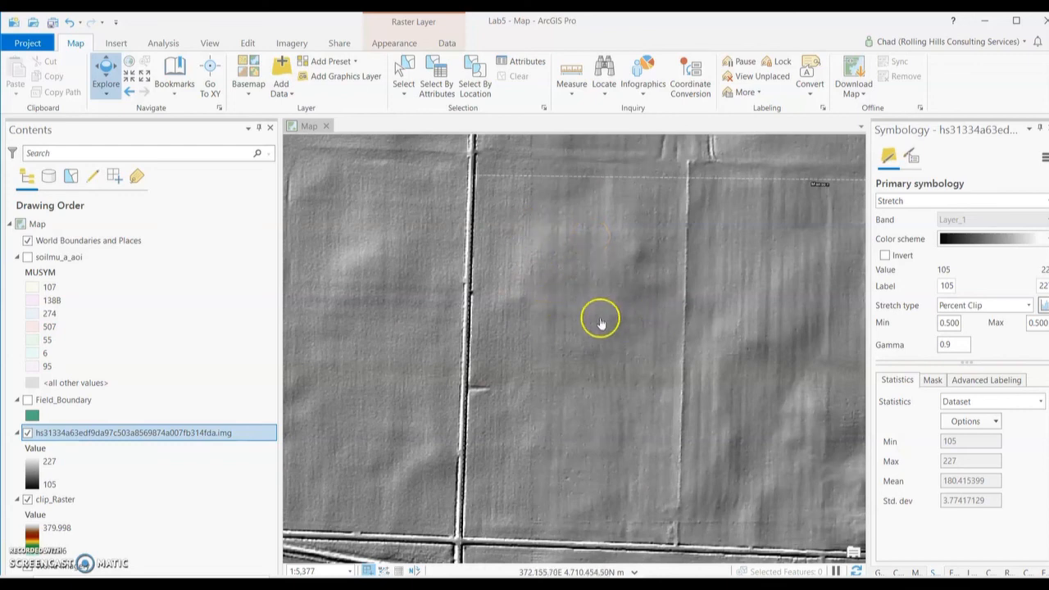
Move clip_Raster above the hillshade layer in the drawing order and set its transparency to 62%.
click(67, 501)
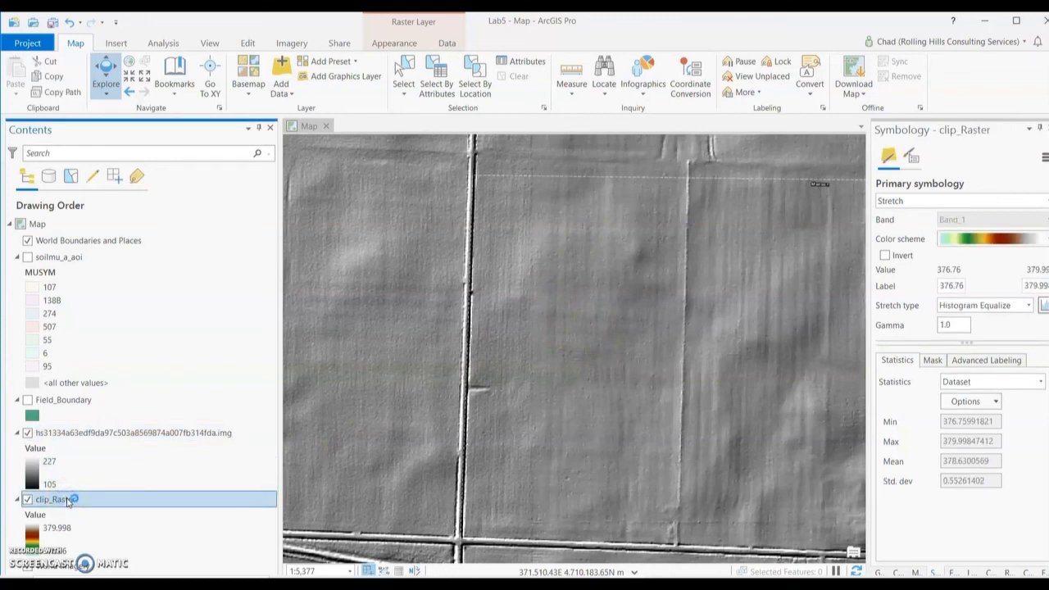
drag(76, 457, 75, 419)
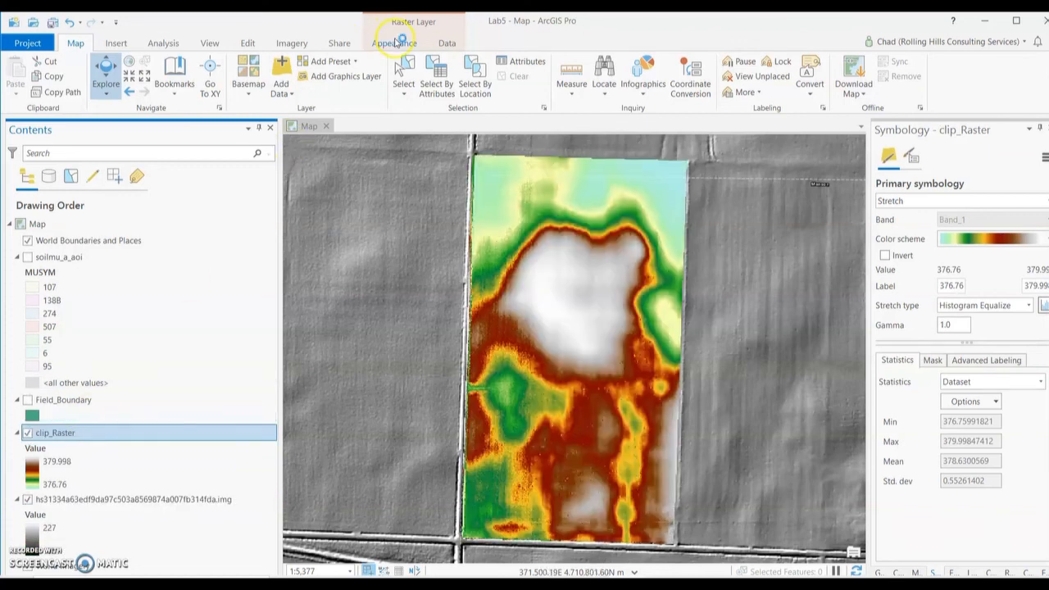
click(399, 42)
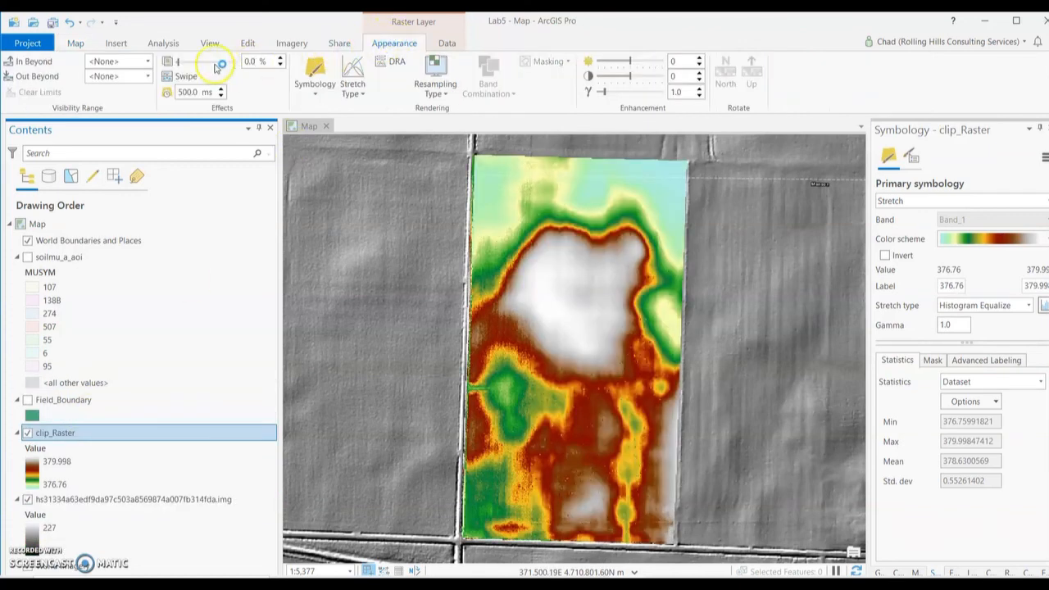
drag(178, 62, 213, 64)
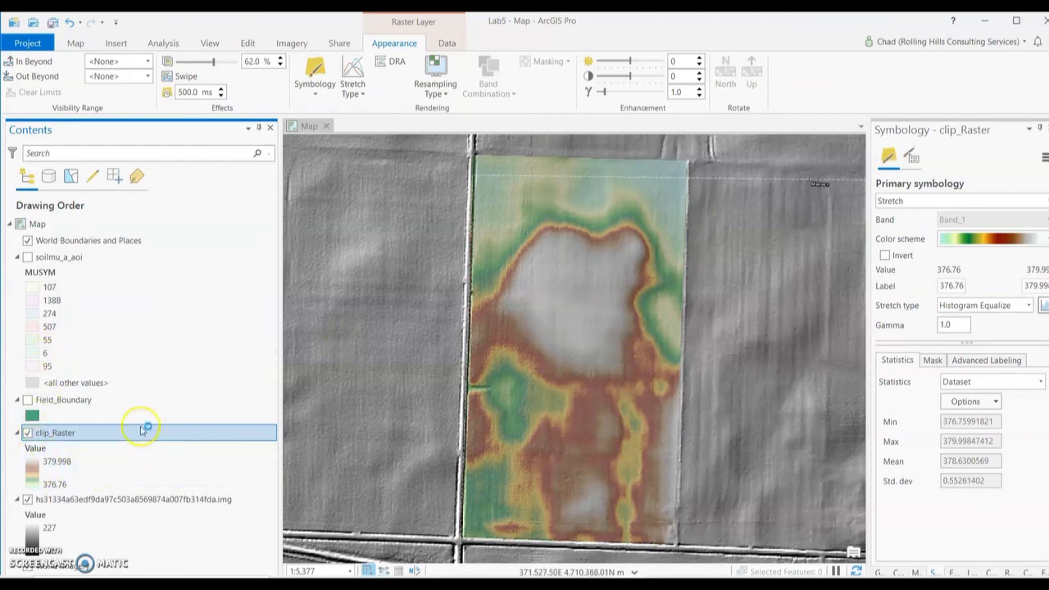
Toggle the visibility of clip_Raster and the hillshade to compare the elevation pattern with the underlying imagery, ending with both layers shown.
click(27, 433)
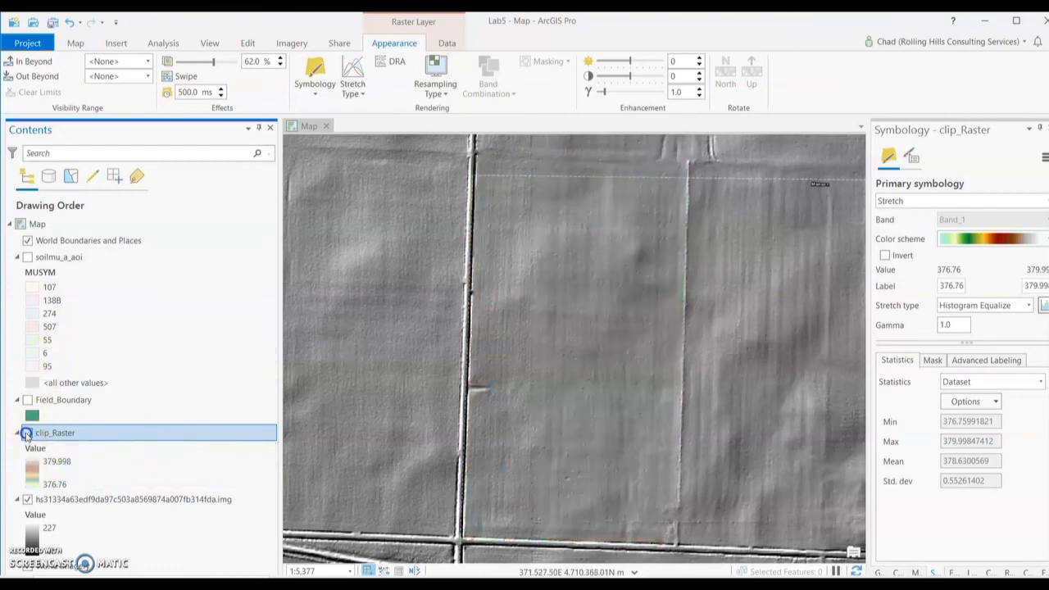
click(27, 499)
click(27, 499)
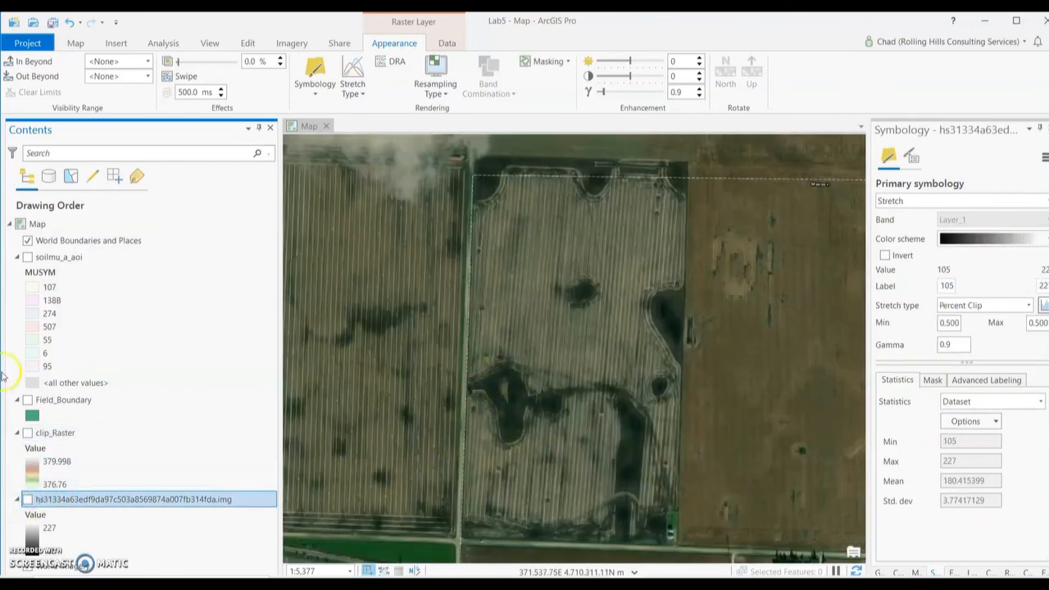
click(27, 432)
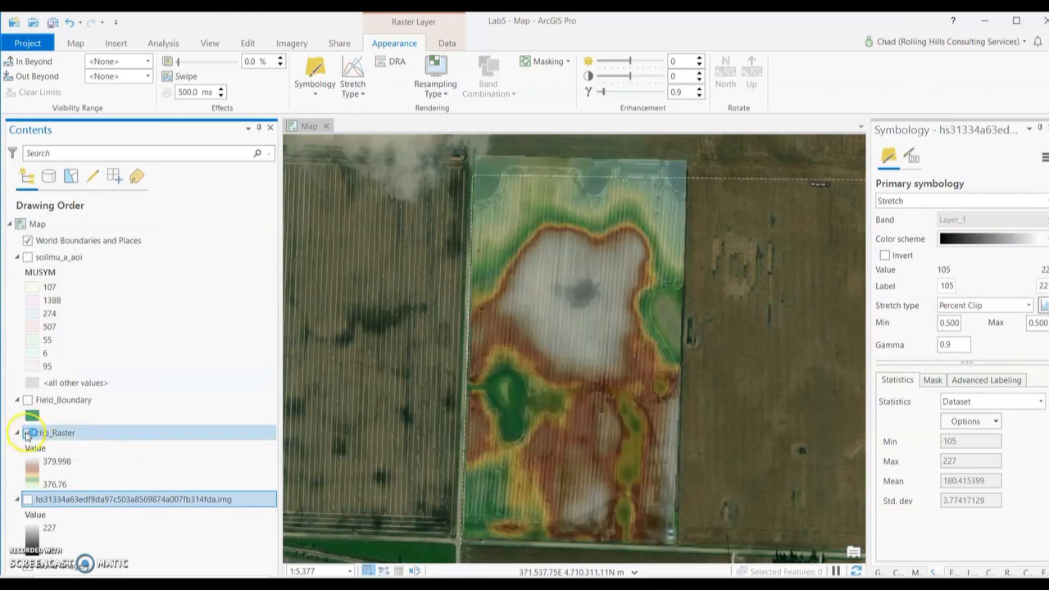
click(32, 499)
click(28, 499)
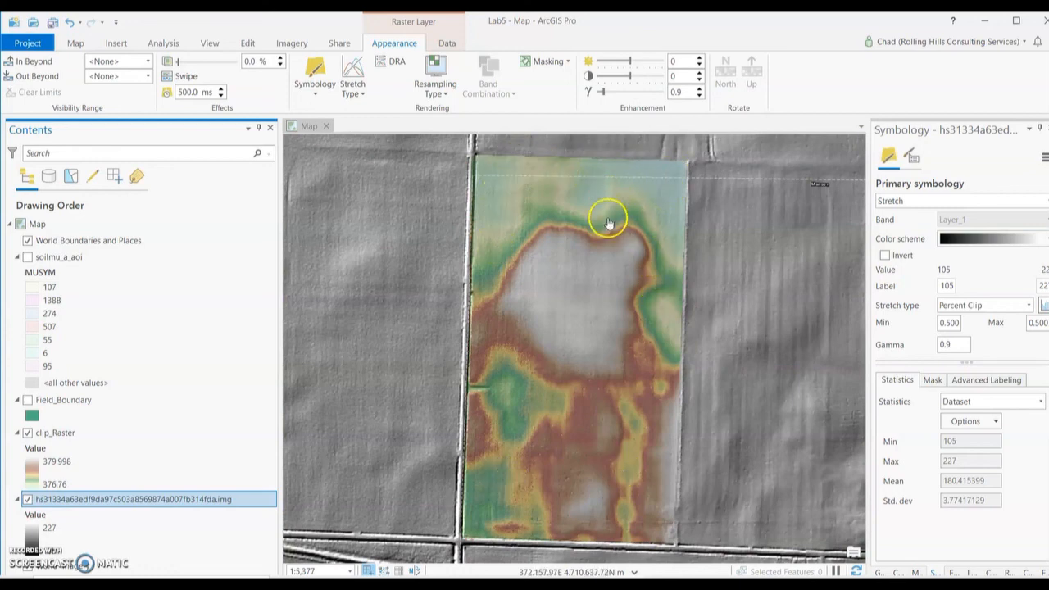
Bring up the commands for inserting new items such as maps and layouts into the project.
click(117, 44)
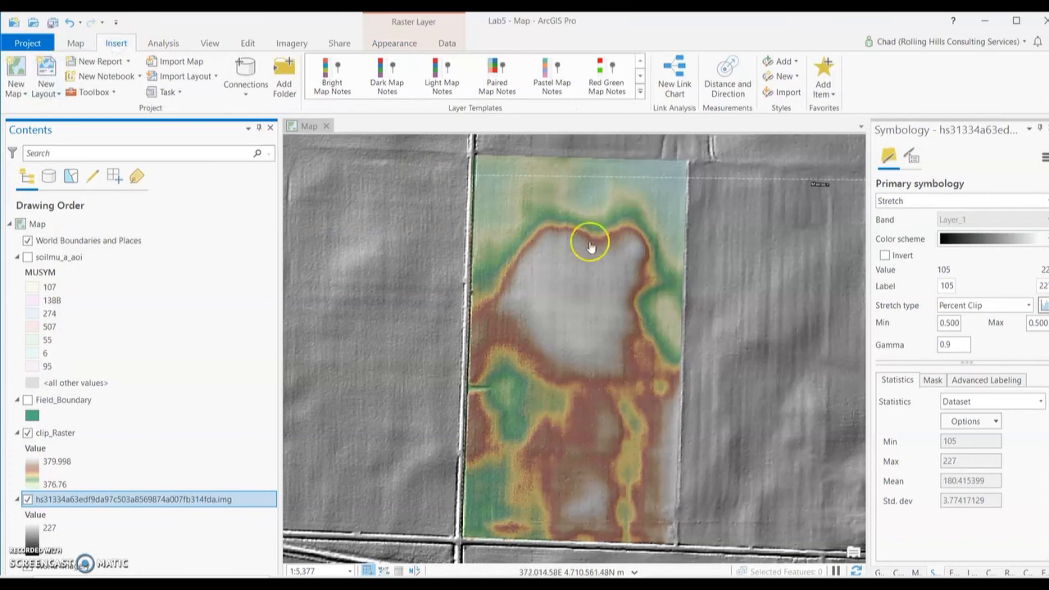